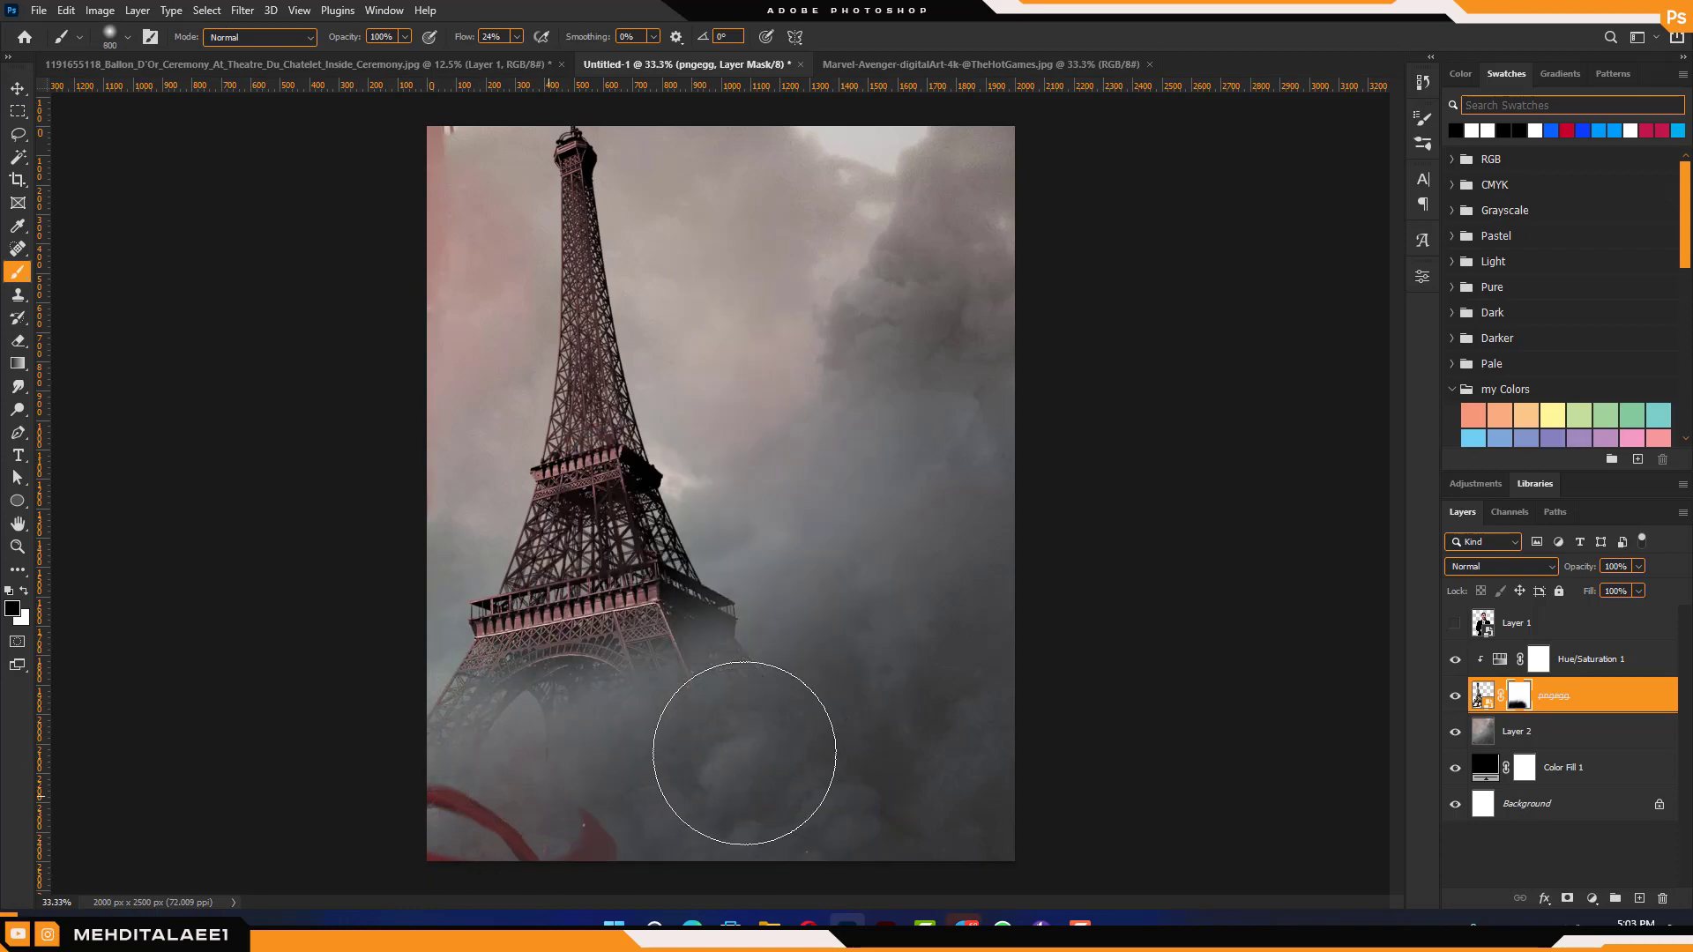
Paint black at 50% brush opacity on the Eiffel Tower layer's mask to fade the tower's base into the clouds
key(bracketright)
key(5)
drag(628, 662, 759, 696)
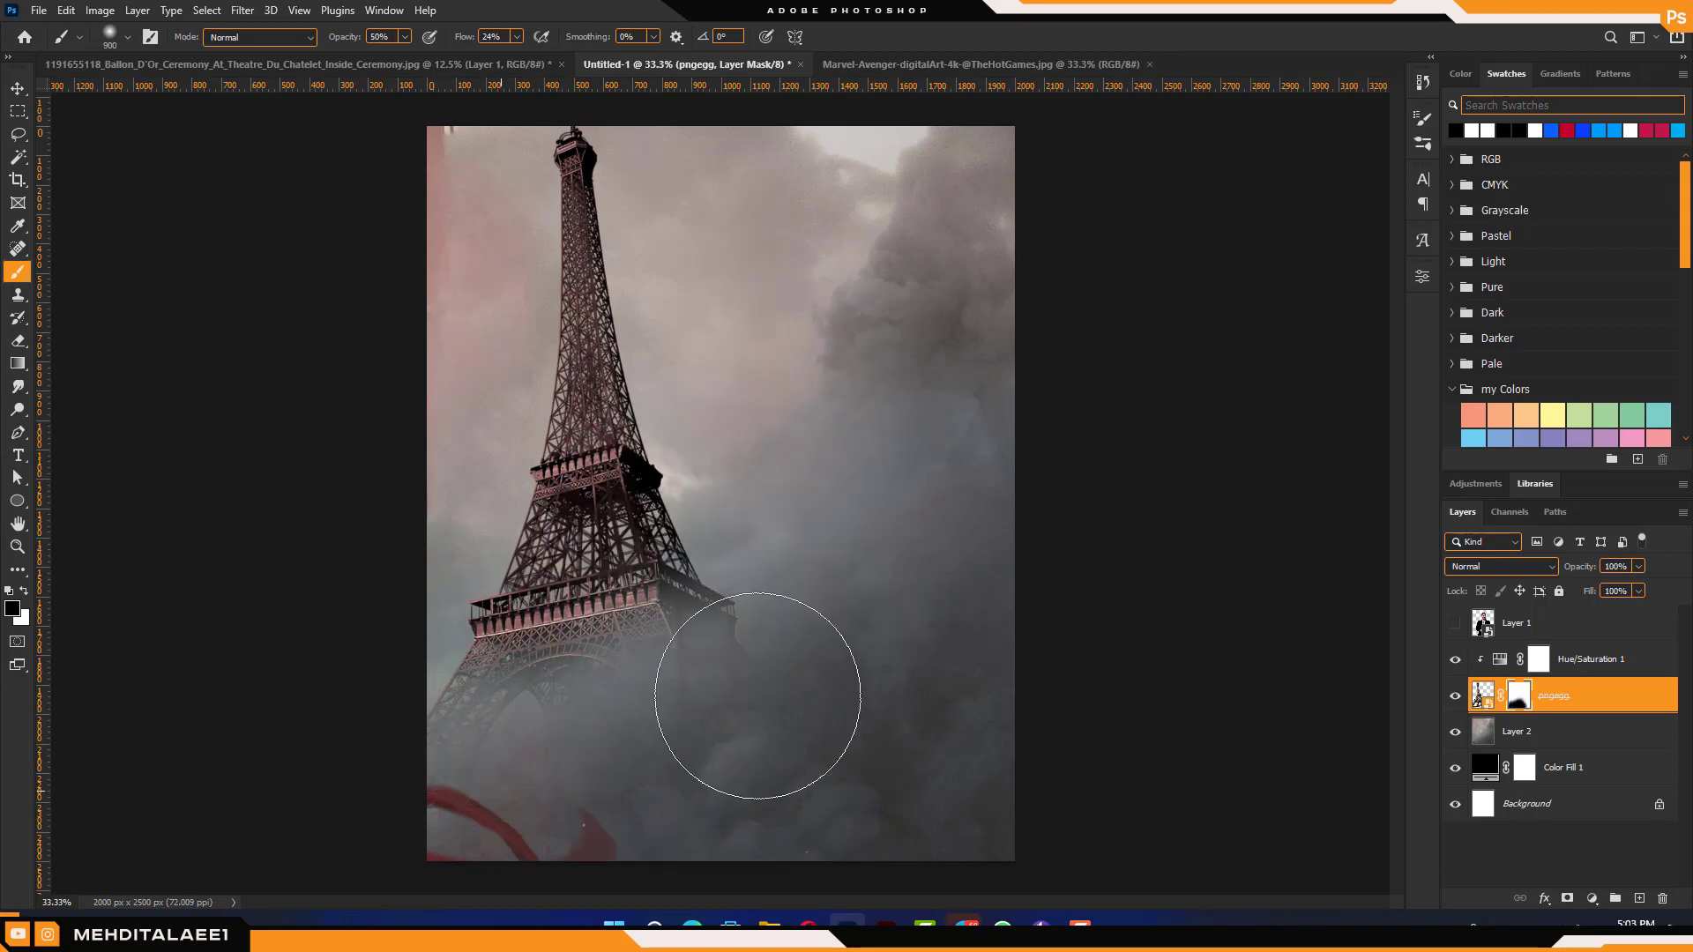
drag(547, 651, 520, 631)
Show Layer 1 and add a Color Balance adjustment above Hue/Saturation 1 with midtones at cyan -13 and blue +19
click(1455, 623)
click(1499, 659)
click(1592, 898)
click(1574, 735)
drag(1250, 365, 1237, 366)
drag(1250, 423, 1266, 429)
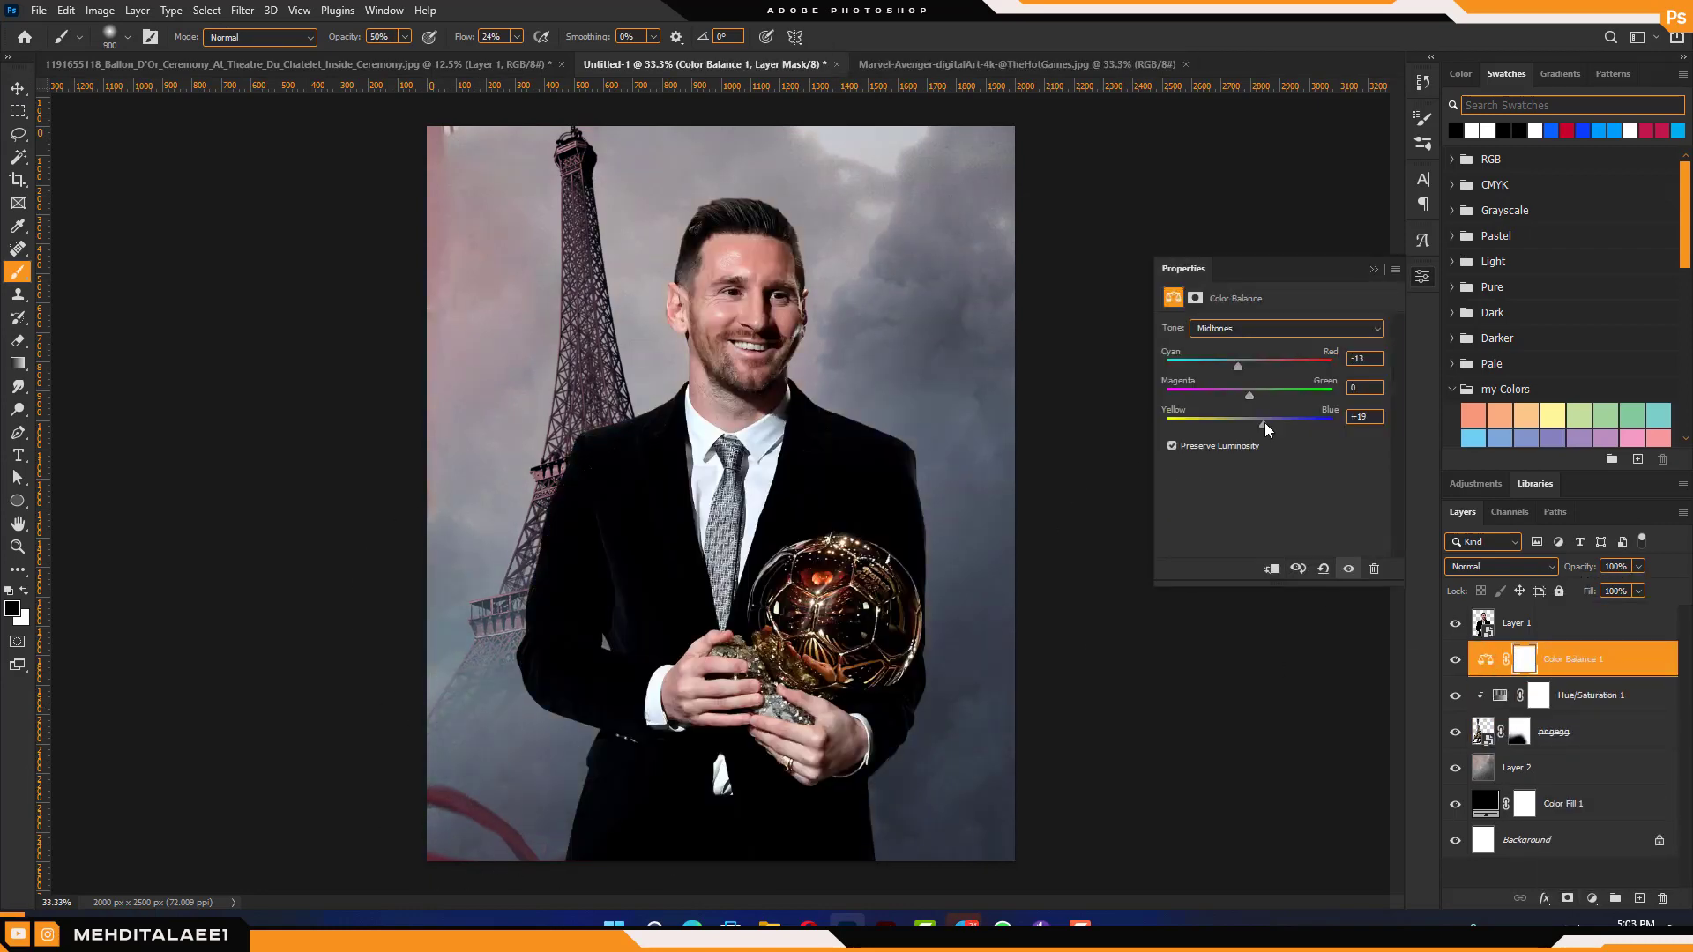
Add an Exposure adjustment directly above Hue/Saturation 1 and lower the exposure to darken the background
click(1587, 695)
click(1591, 898)
click(1578, 748)
drag(1272, 365, 1250, 374)
Darken the background with a Curves adjustment above Exposure 1, and set the Color Balance midtones to cyan -20 and blue +35
click(1591, 898)
click(1578, 622)
click(1360, 382)
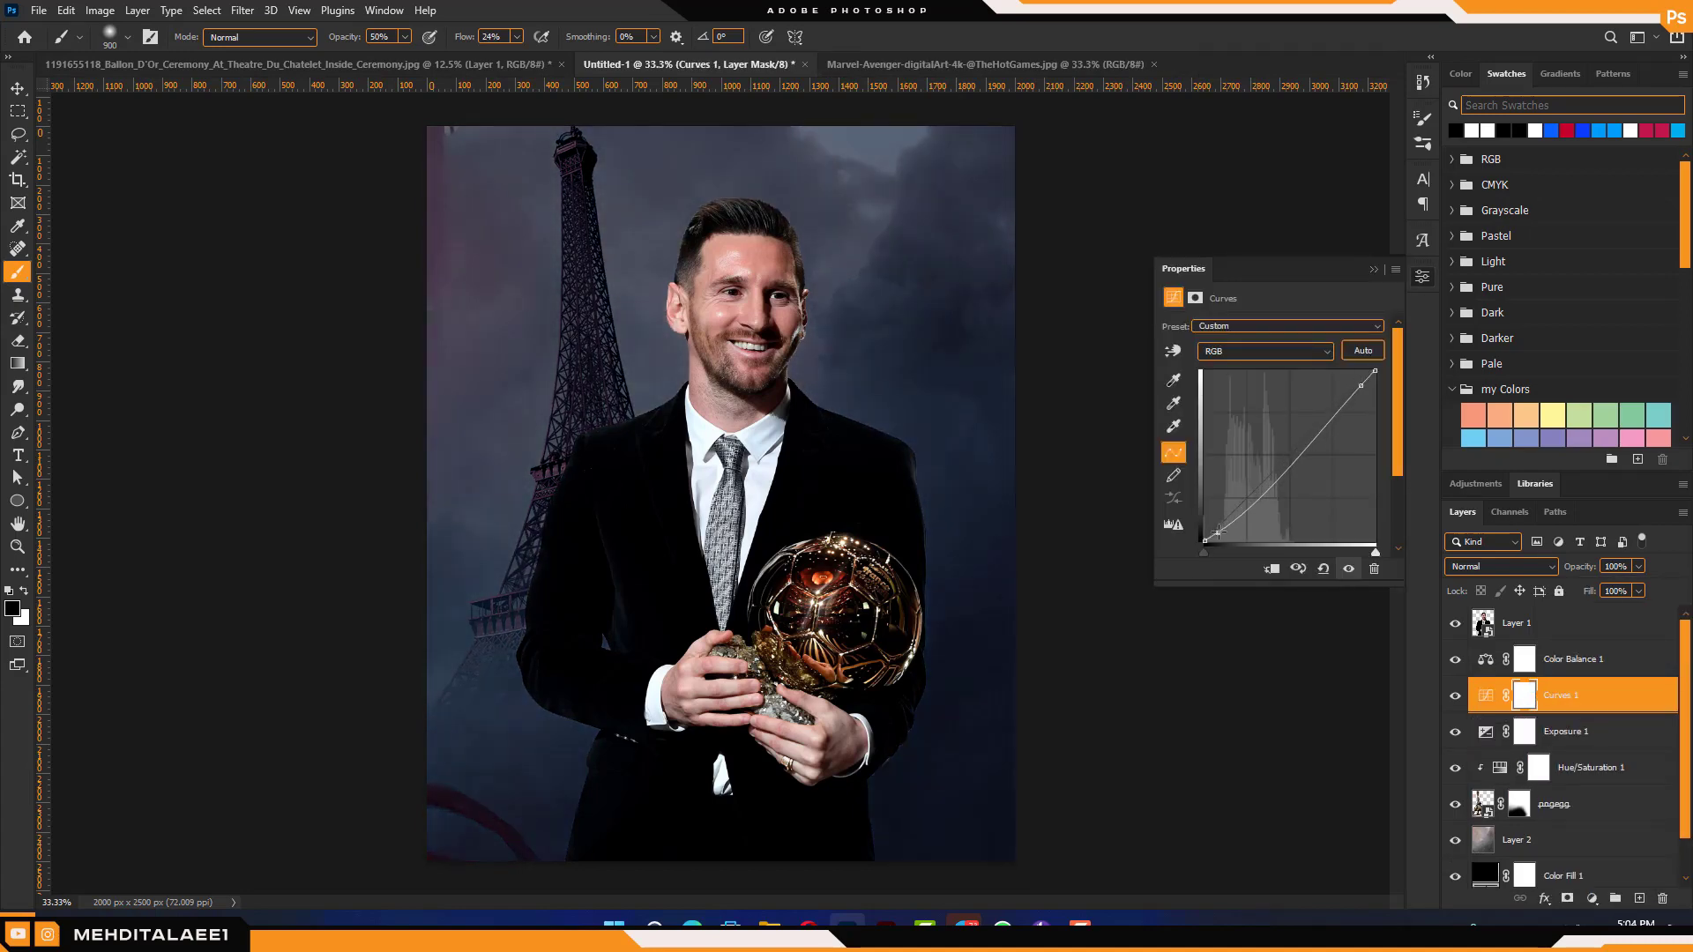
click(1575, 659)
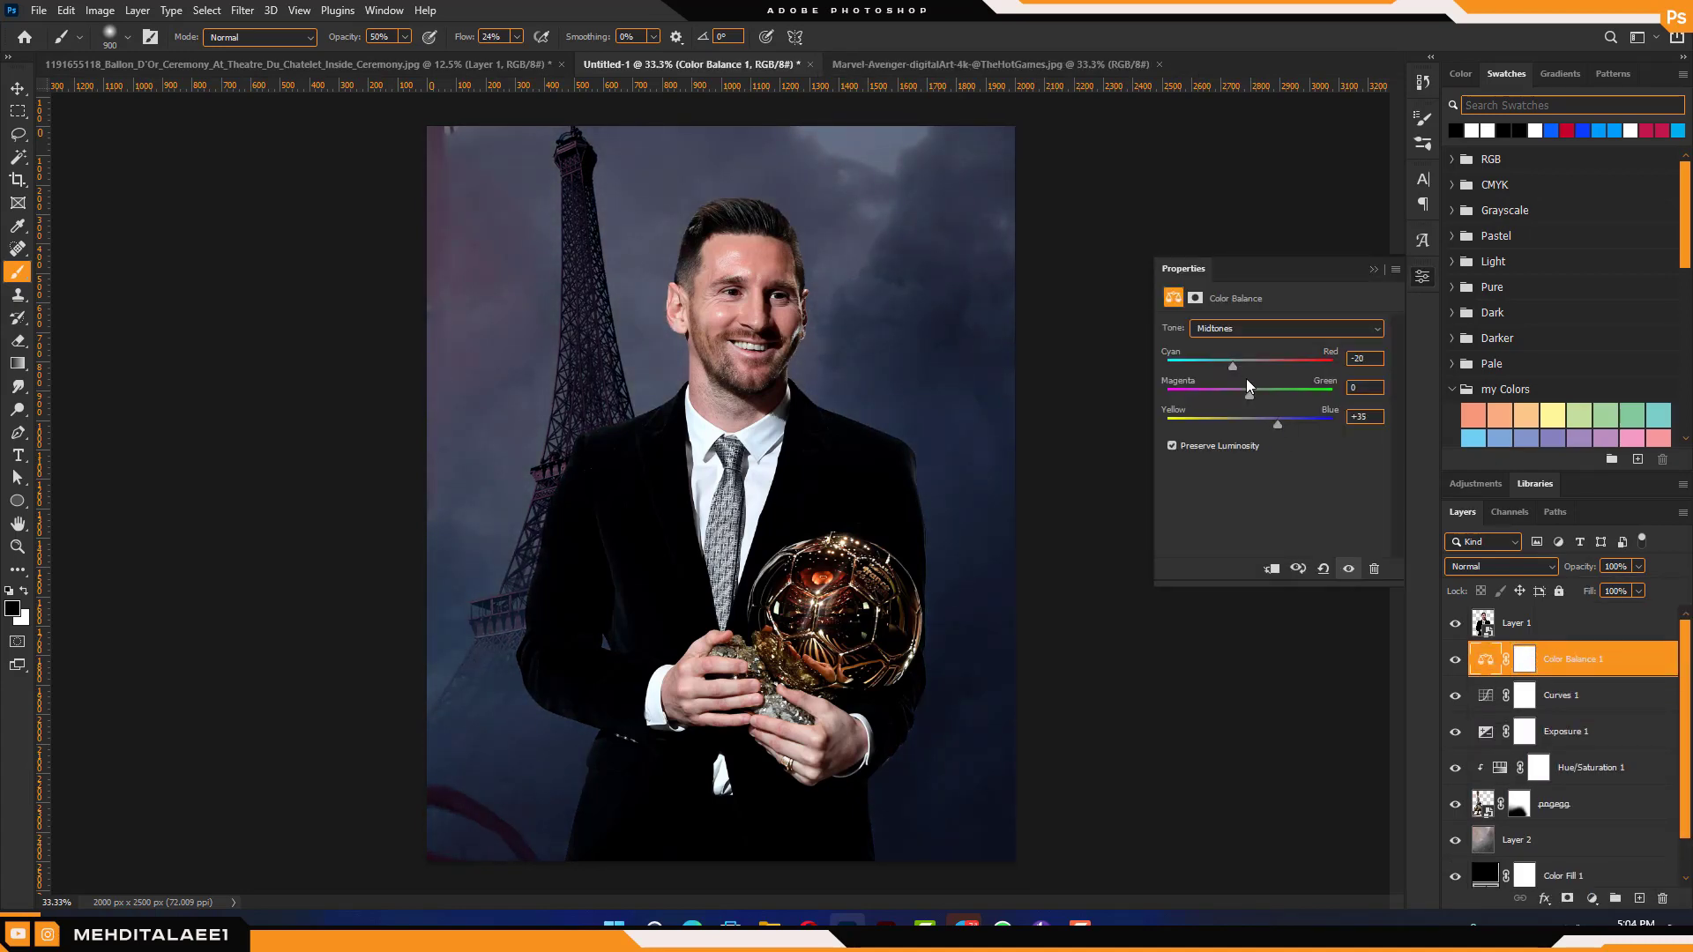
click(1419, 279)
Select Layer 1, which holds the man in the suit
click(1543, 836)
key(v)
key(z)
key(ctrl+minus)
key(ctrl+plus)
click(1570, 623)
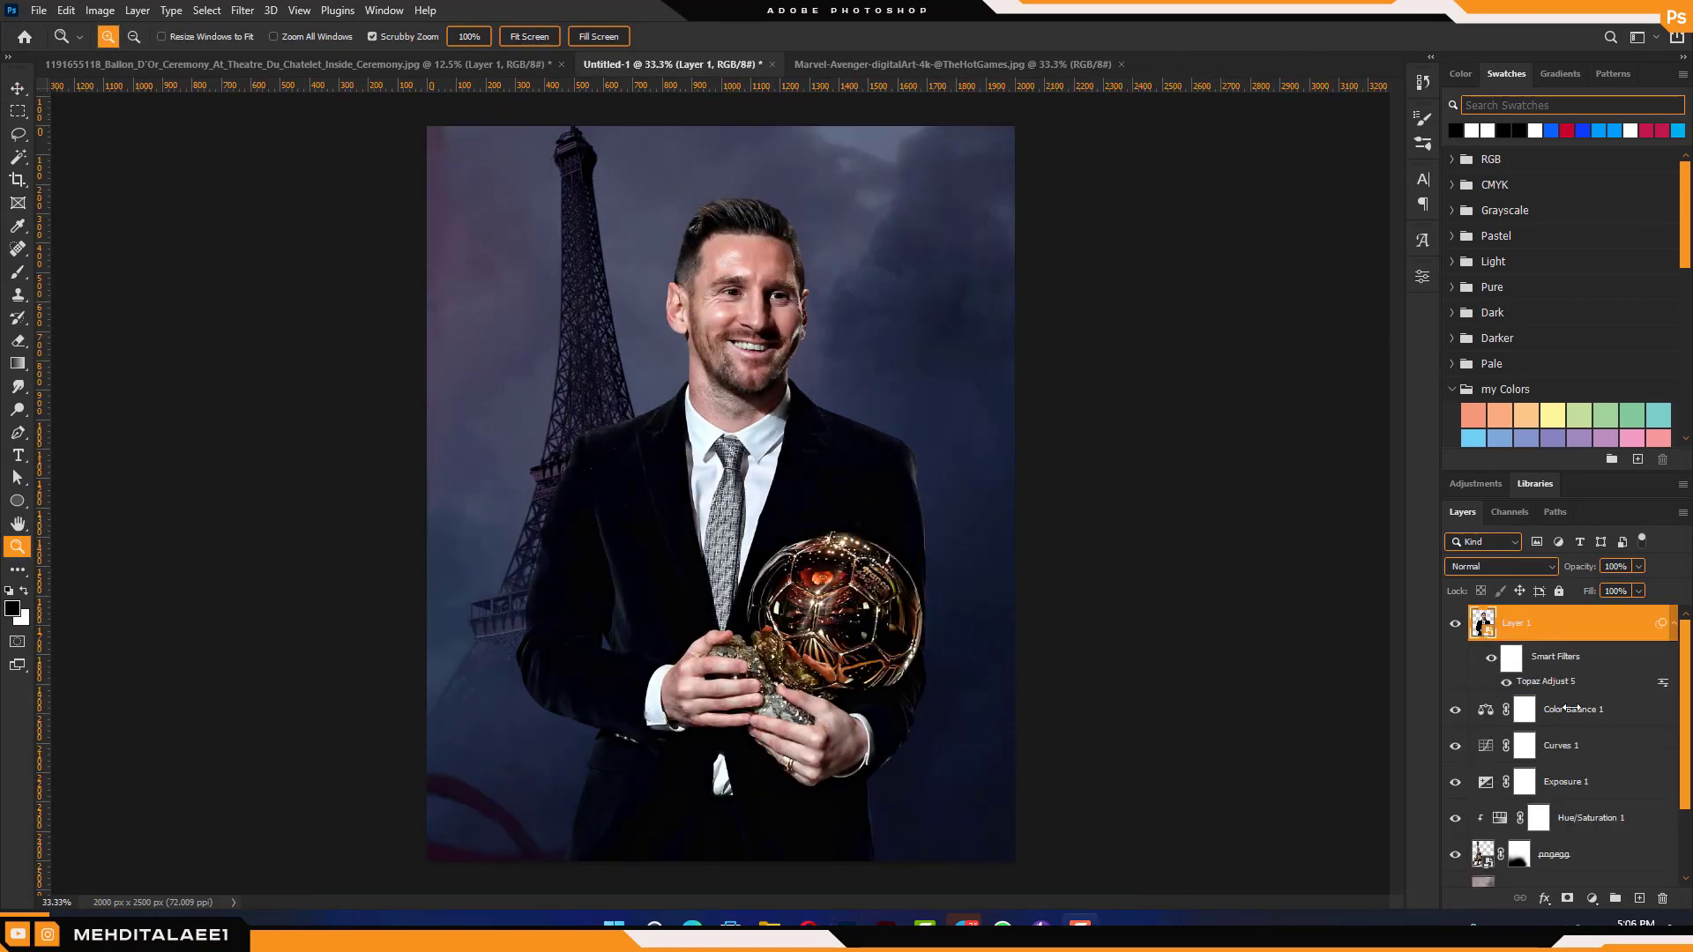
Paste the lightning image above Color Balance 1 in Screen blend mode and place it over the Eiffel Tower
click(1572, 709)
key(ctrl+v)
key(v)
drag(721, 493, 529, 374)
click(1502, 567)
click(1481, 615)
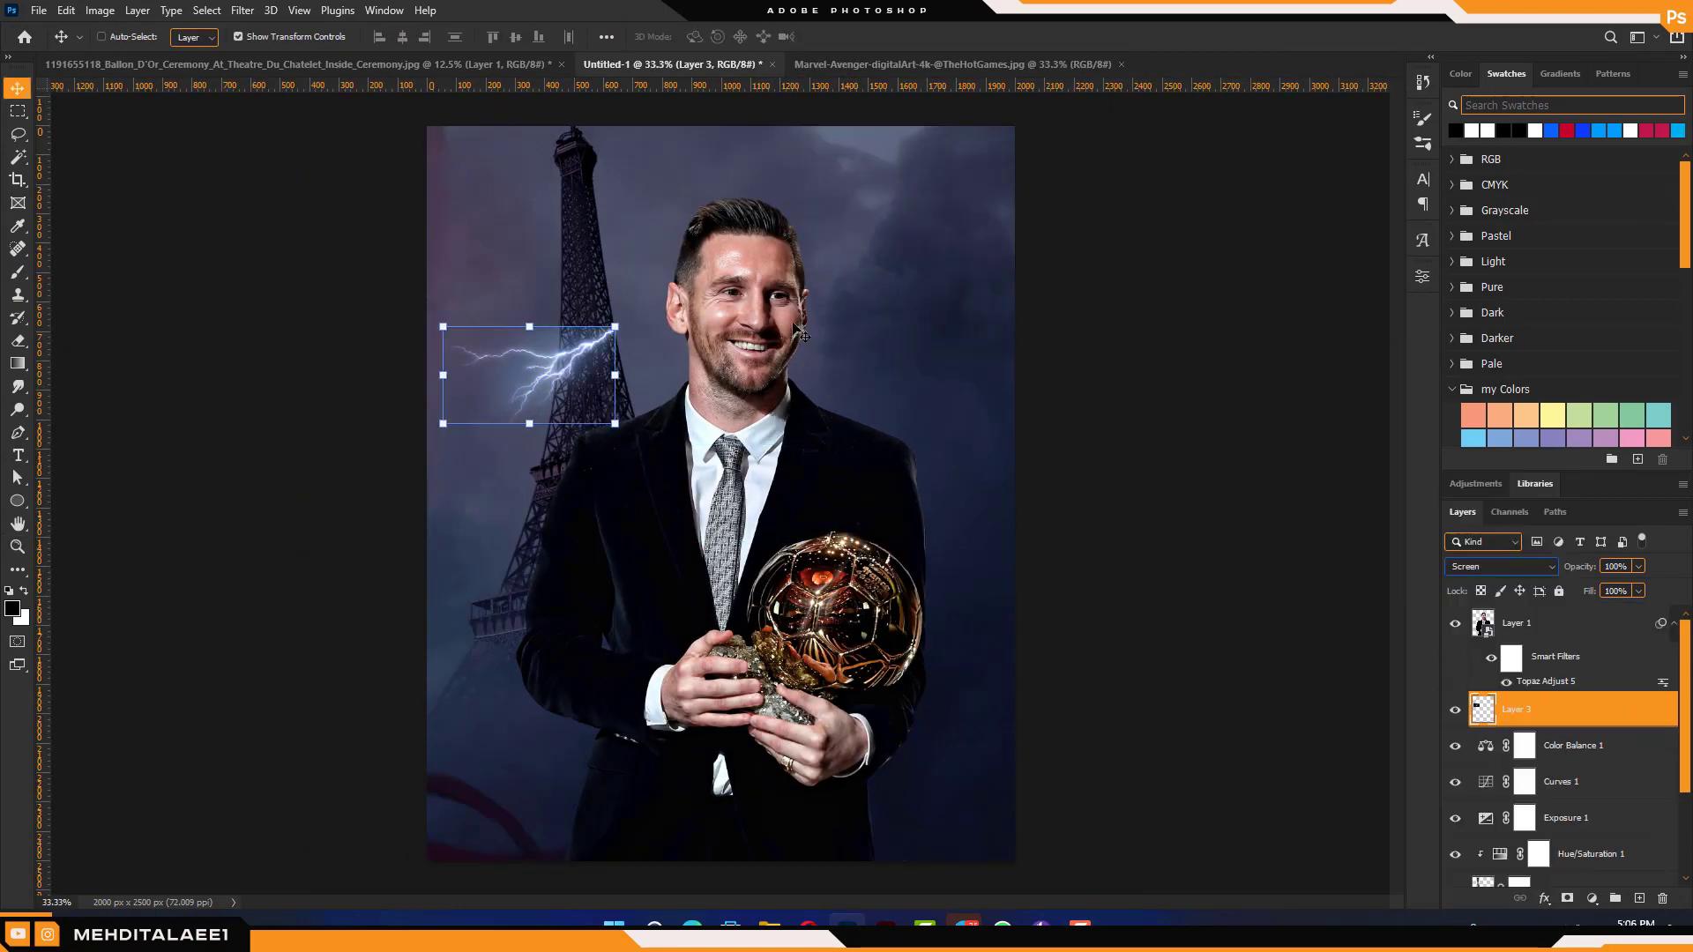
Enlarge the lightning over the upper tower area and place a rotated duplicate on the opposite side beside the man's shoulder
drag(441, 325, 253, 238)
drag(673, 560, 608, 538)
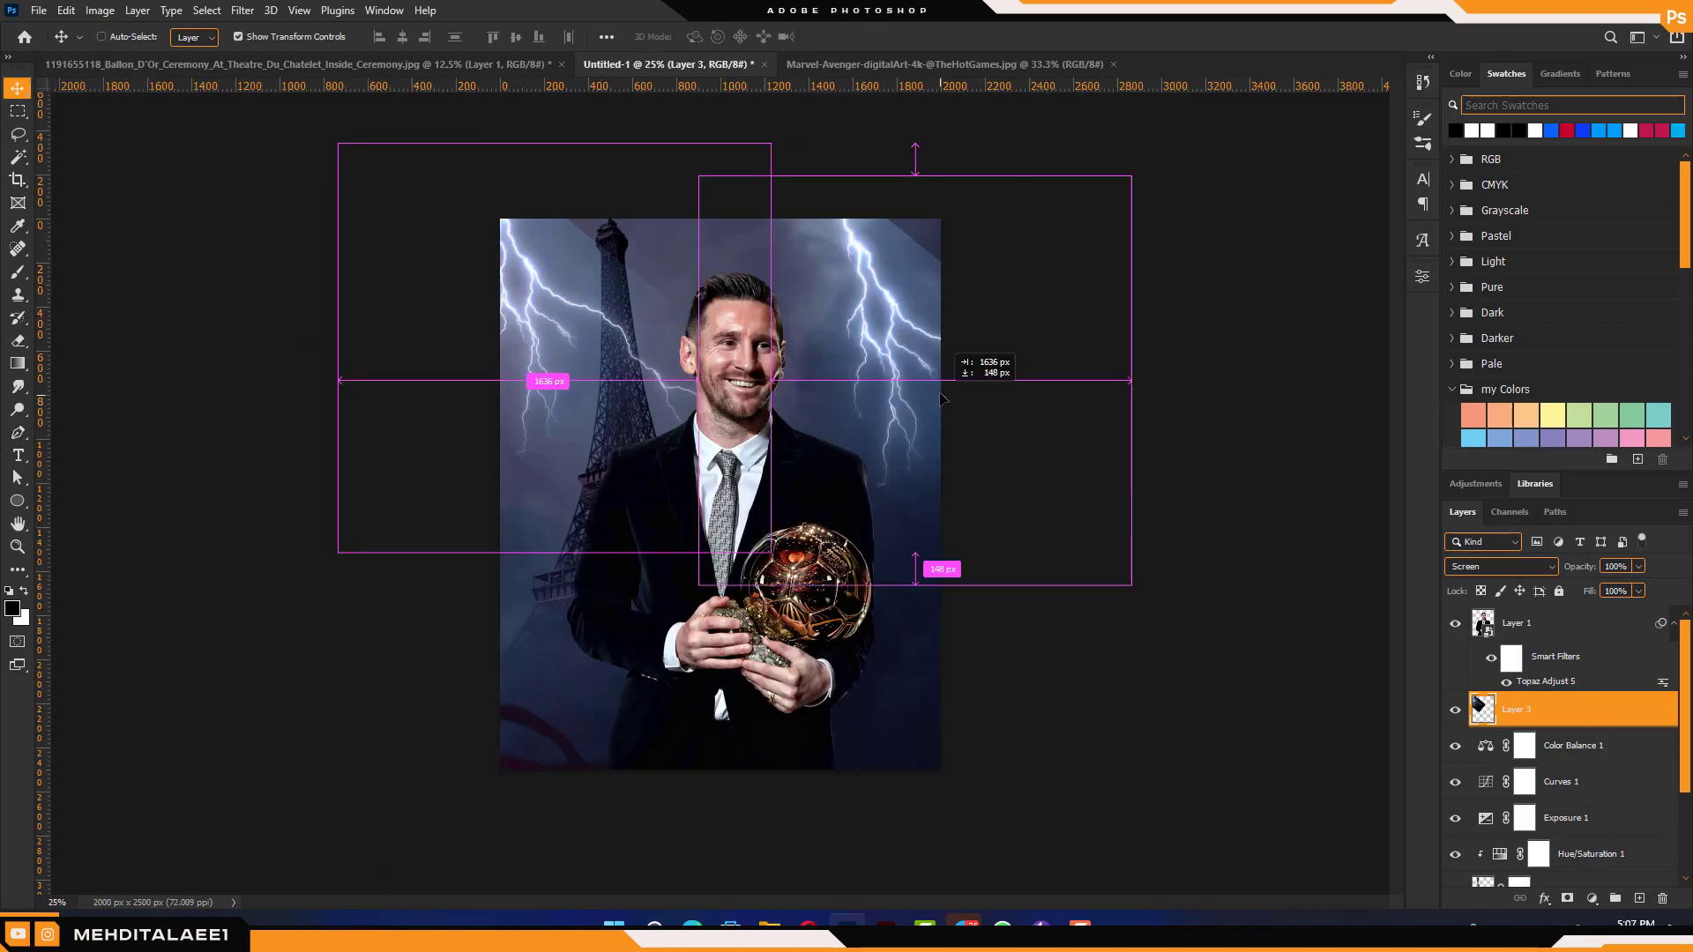
mouse_move(1146, 494)
mouse_down()
mouse_move(1074, 627)
mouse_move(1023, 573)
mouse_up()
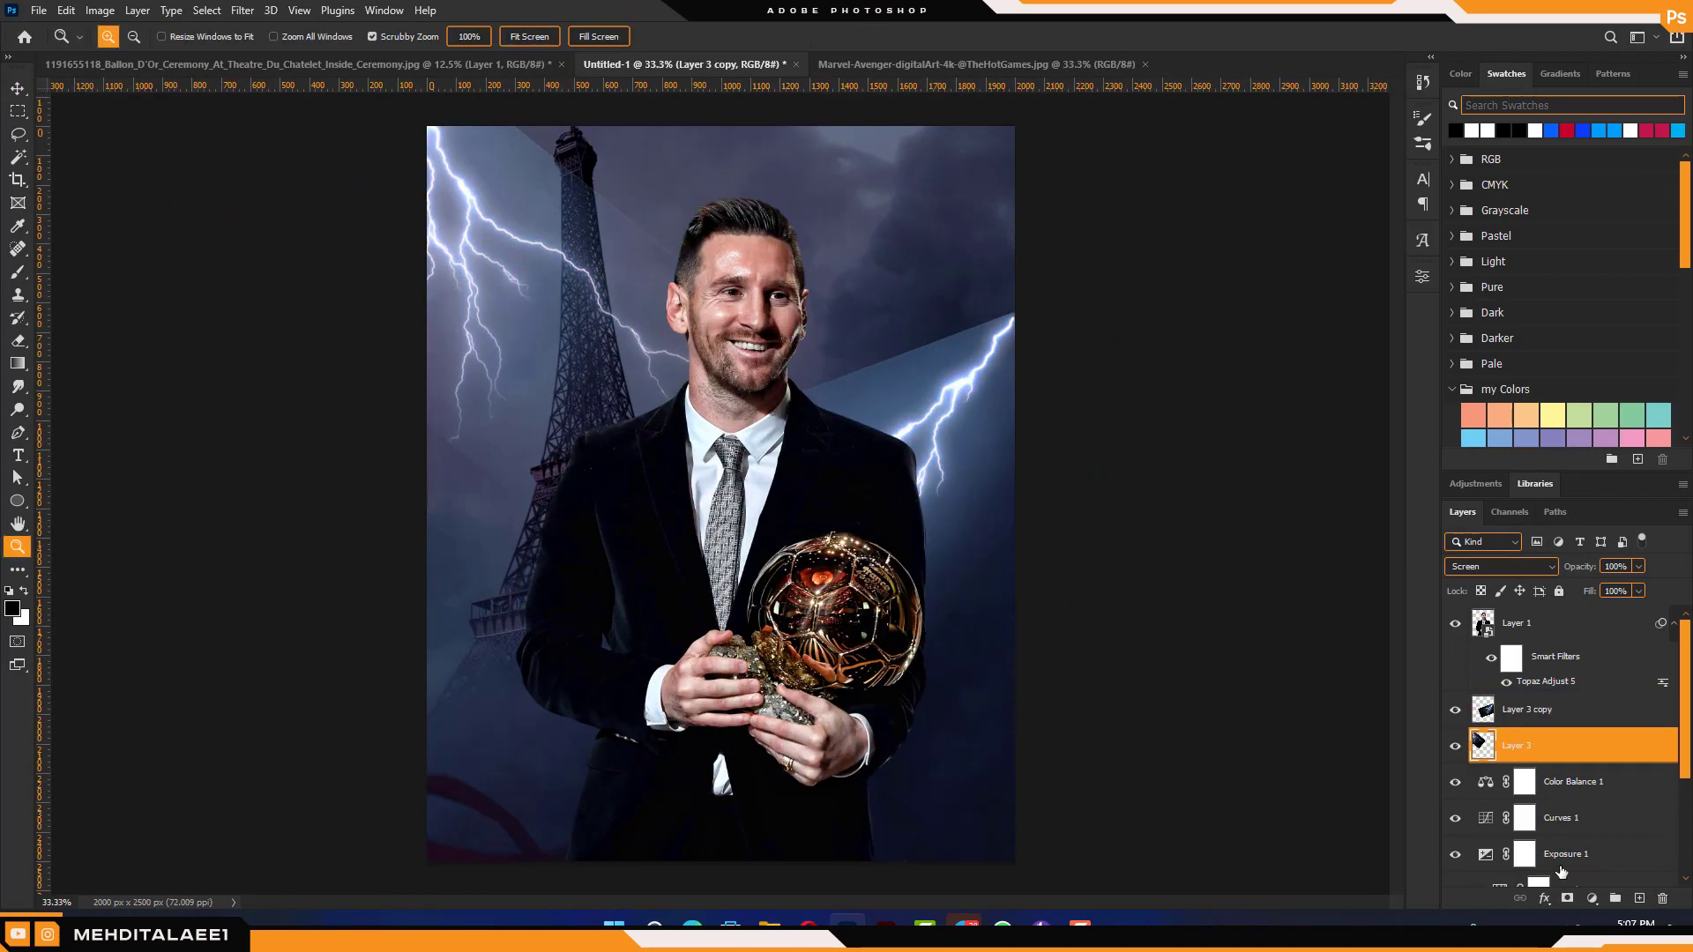
Paint black on the mask of the duplicated lightning to hide its hard upper edge against the sky
key(ctrl+plus)
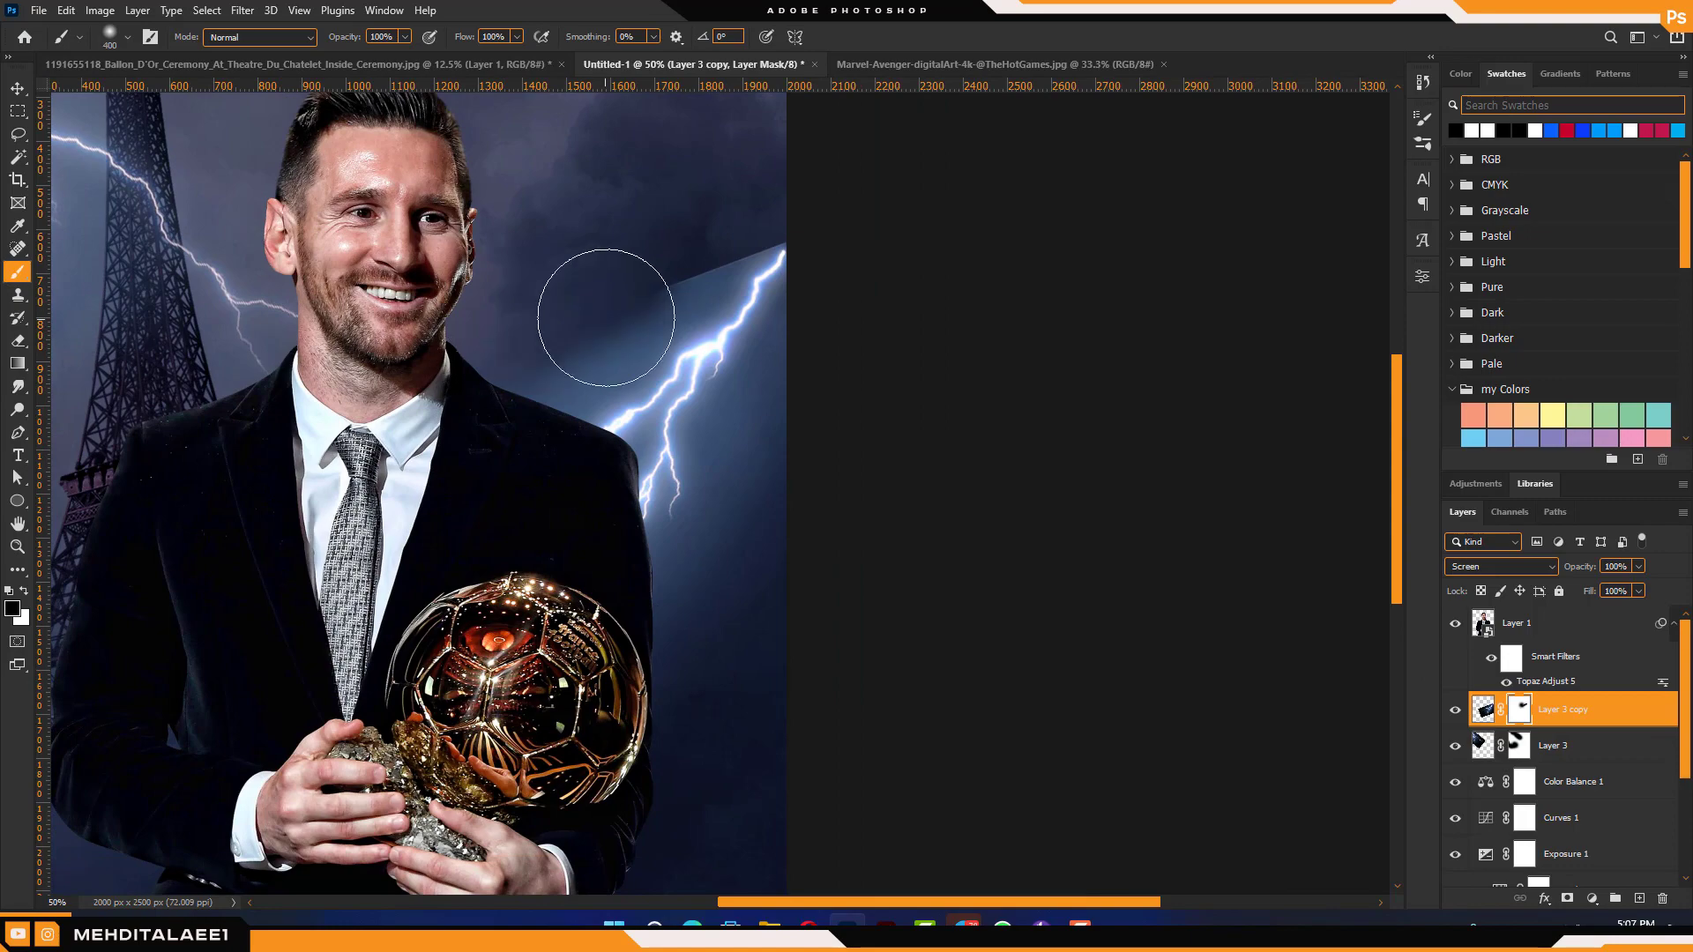
drag(606, 318, 769, 256)
key(z)
key(ctrl+minus)
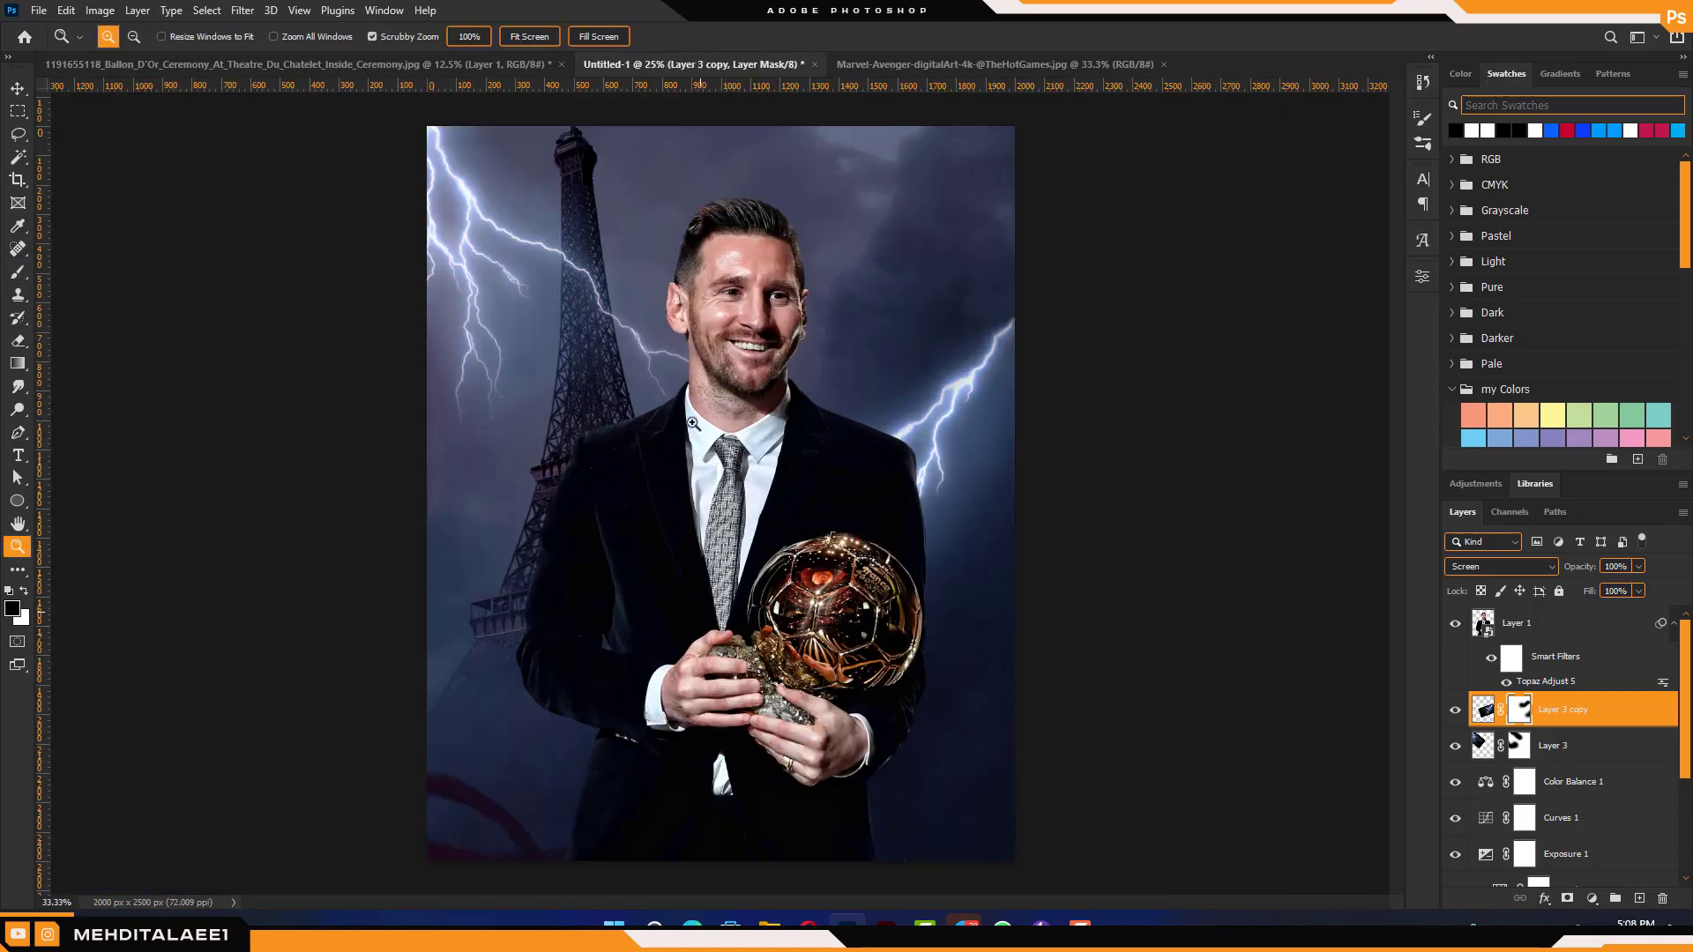
Add a Hue/Saturation adjustment clipped to Layer 3, with Colorize on, and tint the lightning by the tower saturated pink
drag(1570, 746, 1552, 827)
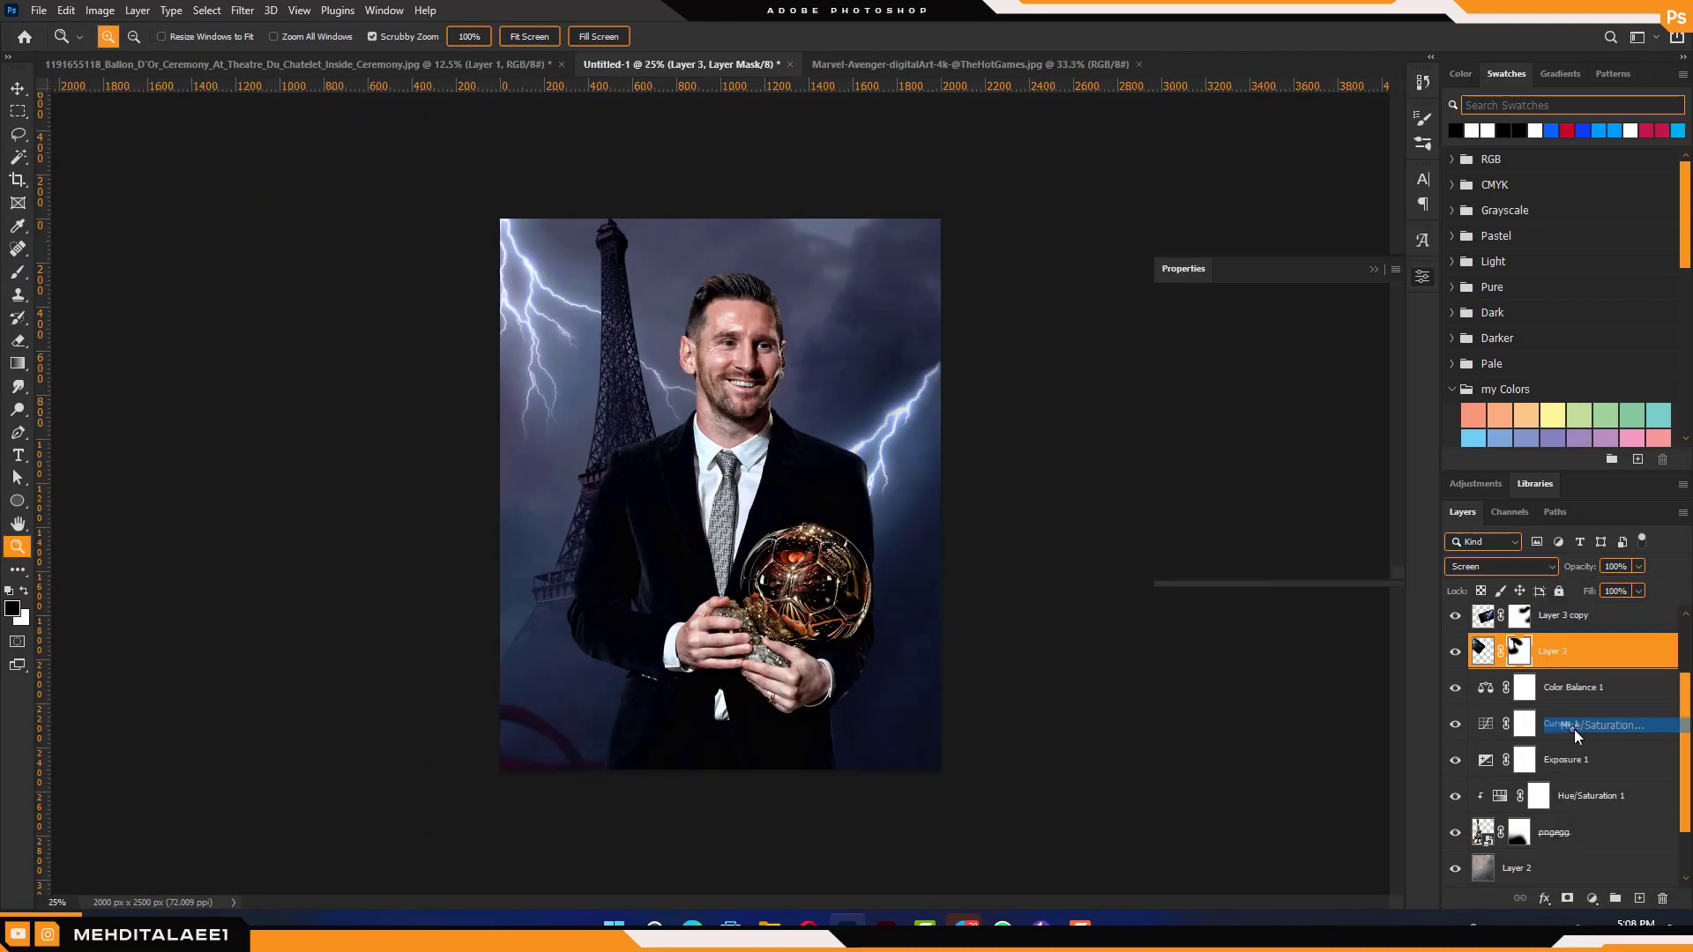
click(1271, 569)
click(1254, 486)
drag(1272, 429, 1301, 429)
click(1374, 393)
scroll(1569, 697, up, 3)
Add a Hue/Saturation adjustment clipped to Layer 3 copy, with Colorize on, to tint the lightning by the shoulder blue
click(1568, 710)
click(1593, 898)
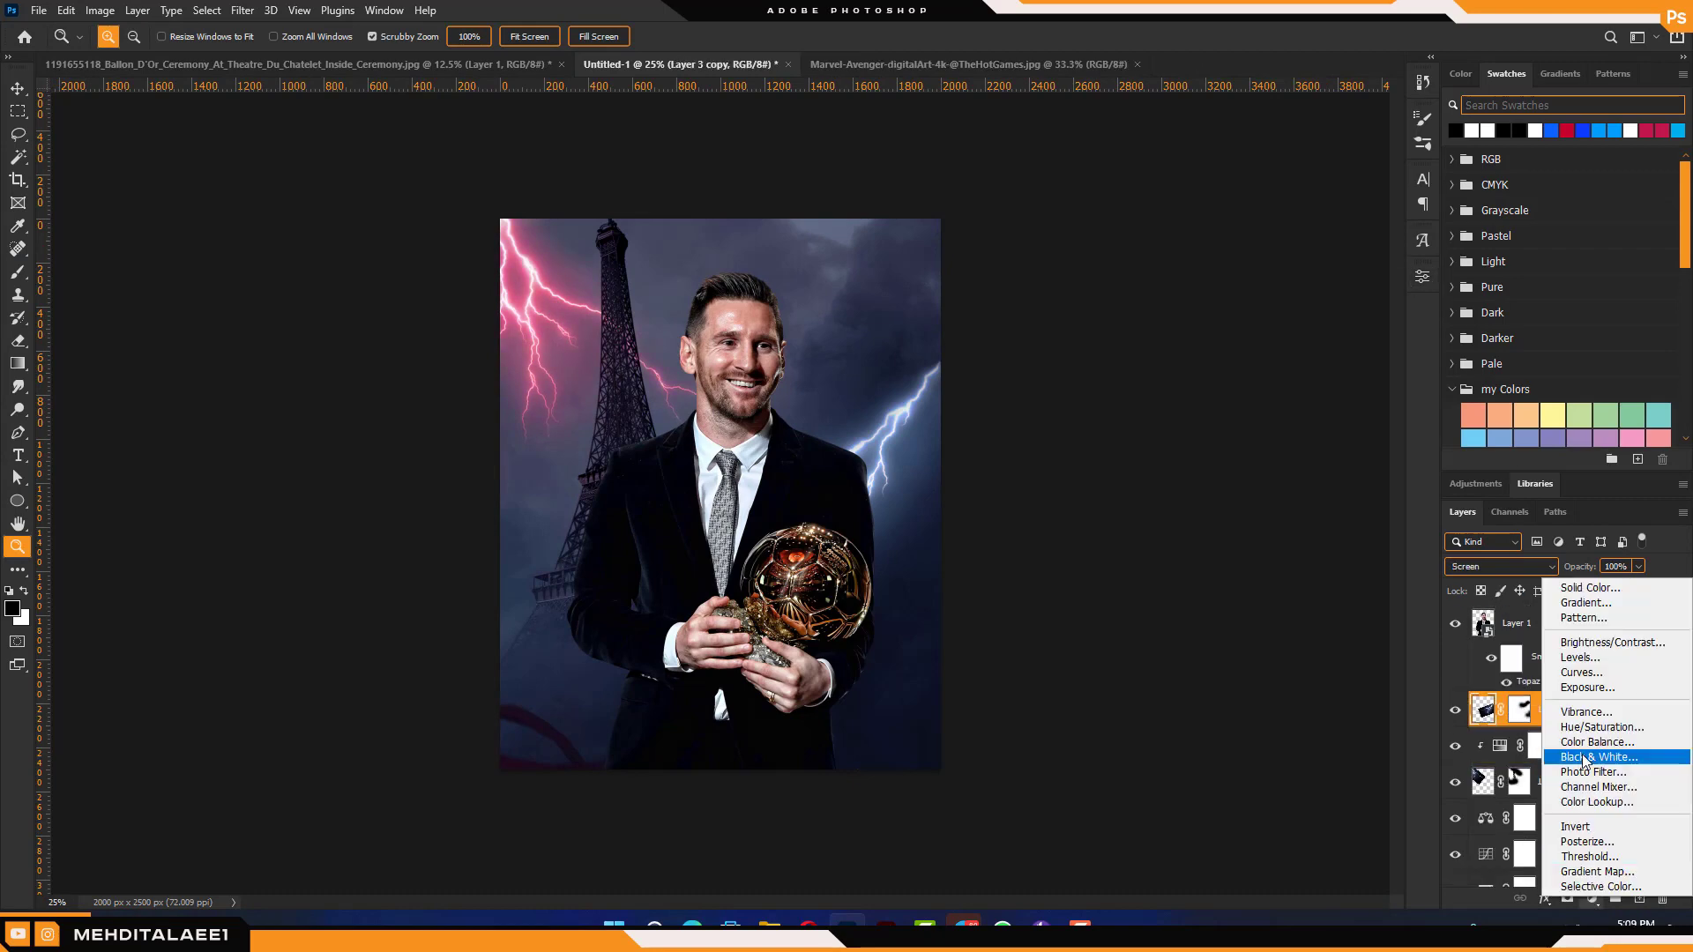
click(1594, 727)
click(1270, 568)
click(1255, 486)
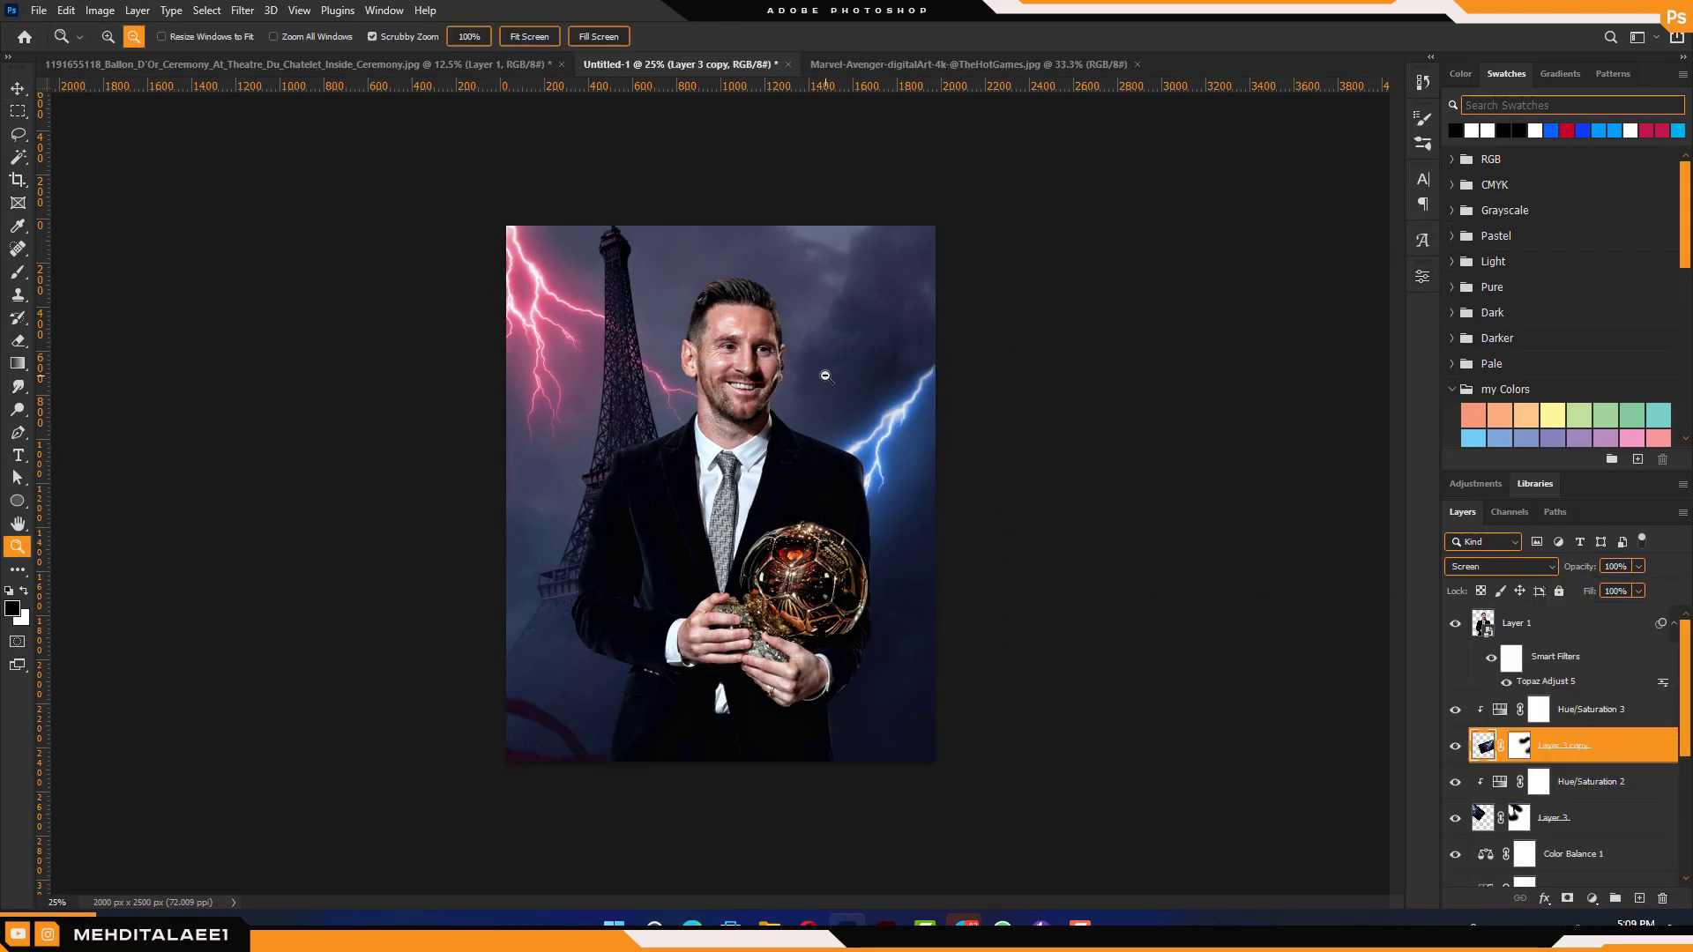
Place the new empty layer for painting directly below the two lightning layers
scroll(890, 423, up, 5)
key(b)
drag(1517, 710, 1517, 871)
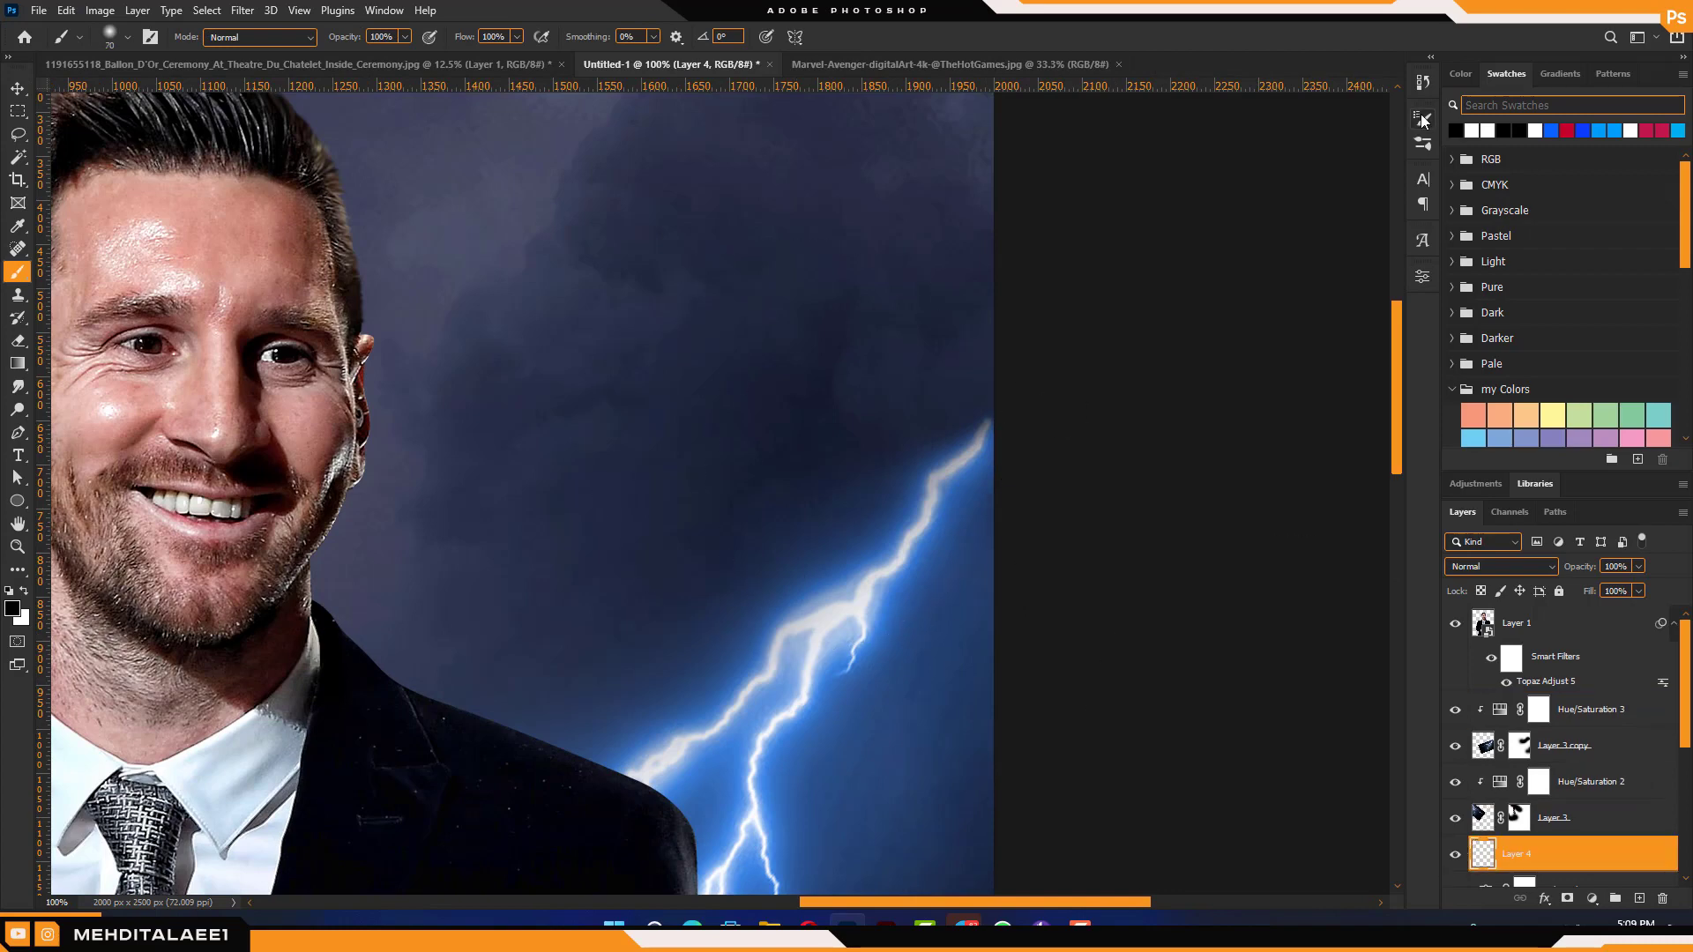
Set up a cloud-shaped brush in white with 52% opacity, 15% flow and a larger size
click(1421, 118)
scroll(1345, 194, down, 3)
click(1349, 208)
click(1421, 118)
click(404, 37)
drag(412, 58, 372, 60)
key(x)
key(bracketright)
key(bracketright)
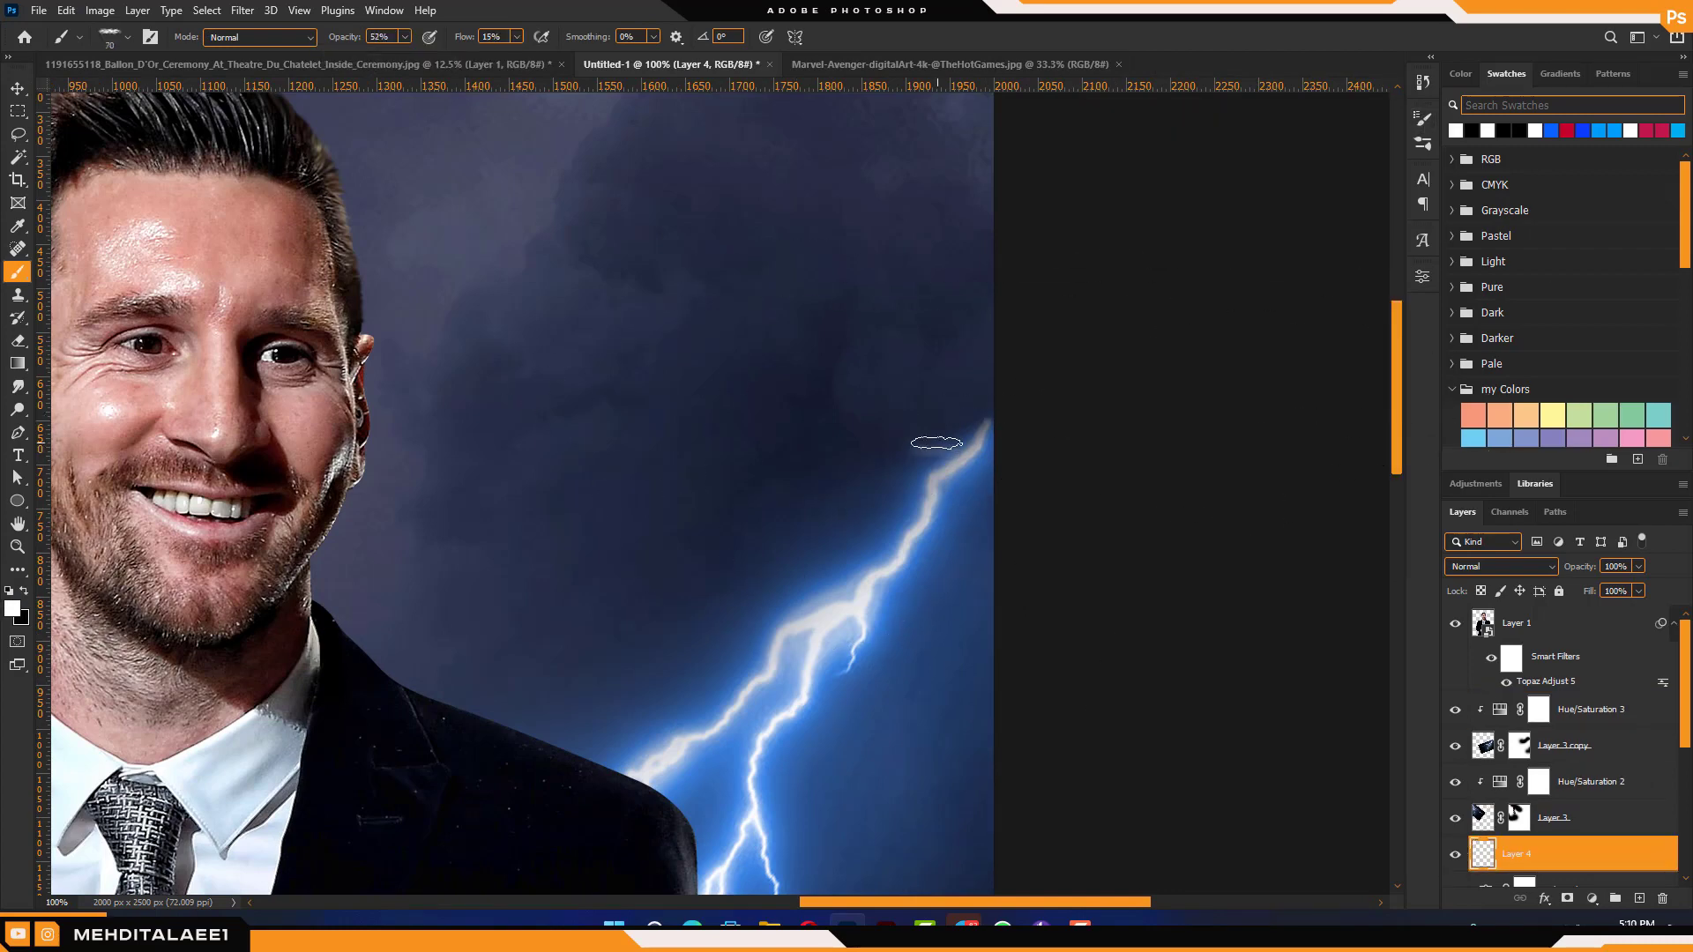
Choose a different cloud brush, undo the test strokes, and paint a large white puff at the blue lightning's upper tip
click(1422, 118)
click(1272, 181)
click(1421, 118)
key(ctrl+z)
key(ctrl+z)
key(bracketright)
key(bracketright)
key(bracketright)
key(bracketright)
key(bracketright)
key(bracketright)
key(bracketright)
key(bracketright)
key(bracketright)
key(bracketright)
mouse_move(884, 474)
mouse_down()
mouse_move(752, 491)
mouse_move(828, 480)
mouse_up()
Rotate, move and warp the painted puff so it follows the upper tip of the blue lightning
key(ctrl+t)
drag(1030, 443, 1028, 420)
drag(824, 471, 963, 421)
click(789, 37)
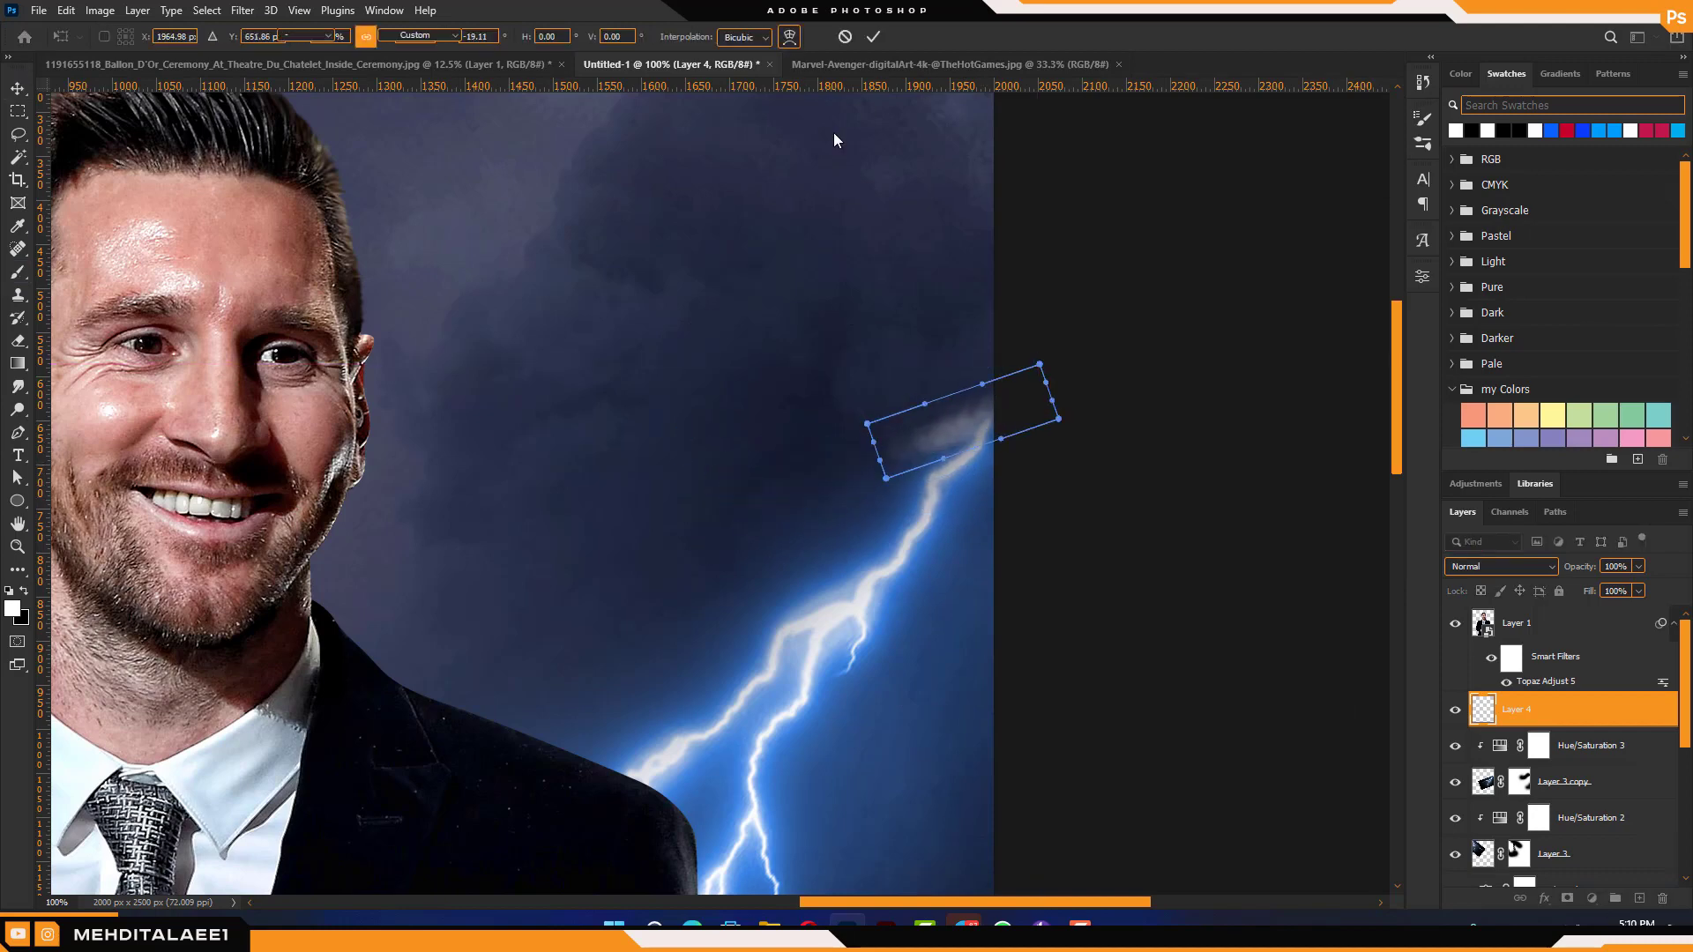
drag(887, 478, 867, 379)
drag(952, 441, 970, 425)
key(Return)
Nudge the puff at the lightning's tip into position and duplicate its layer
key(v)
scroll(993, 379, up, 2)
drag(944, 513, 944, 515)
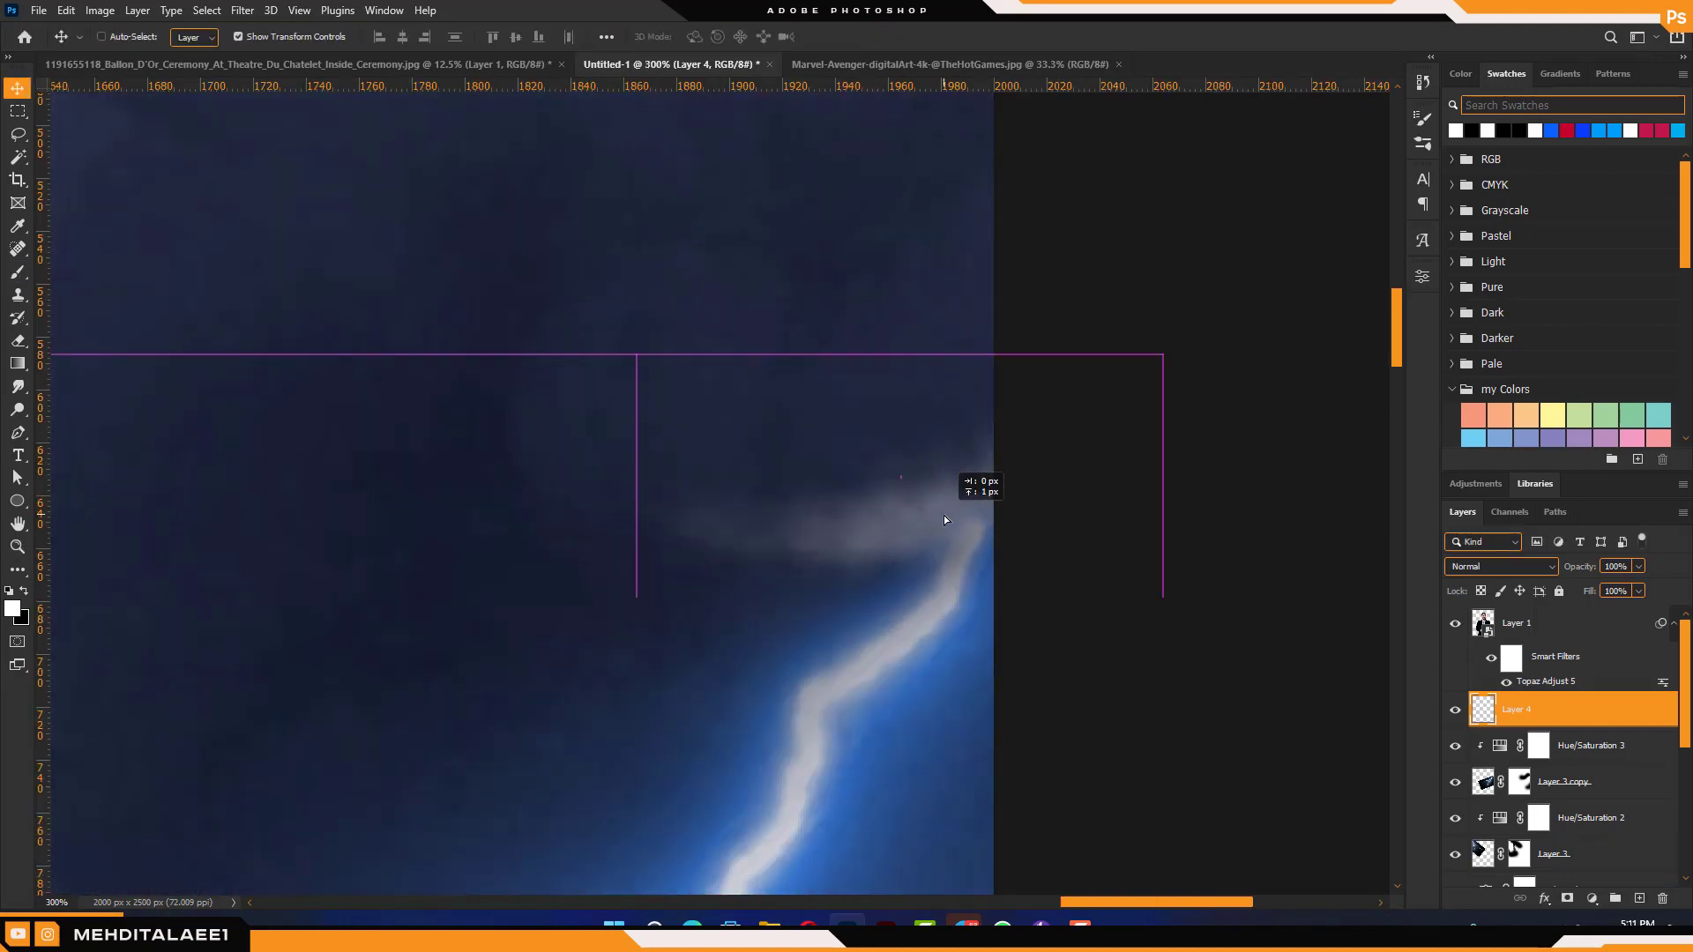
key(ctrl+j)
Paint thin curling white wisps around the cloud puff with a small soft round brush at 5% opacity
scroll(944, 515, down, 2)
scroll(943, 397, up, 1)
key(b)
right_click(884, 507)
click(1001, 727)
key(bracketleft)
key(bracketleft)
key(bracketleft)
key(bracketleft)
key(bracketleft)
key(bracketleft)
key(bracketleft)
key(bracketleft)
key(bracketleft)
key(bracketleft)
key(bracketleft)
key(bracketleft)
key(bracketleft)
key(bracketleft)
mouse_move(1004, 423)
mouse_down()
mouse_move(901, 460)
mouse_move(858, 449)
mouse_move(1082, 343)
mouse_move(1057, 392)
mouse_move(782, 355)
mouse_up()
Add more faint white wisps below and above the puff, varying the soft brush size
key(bracketright)
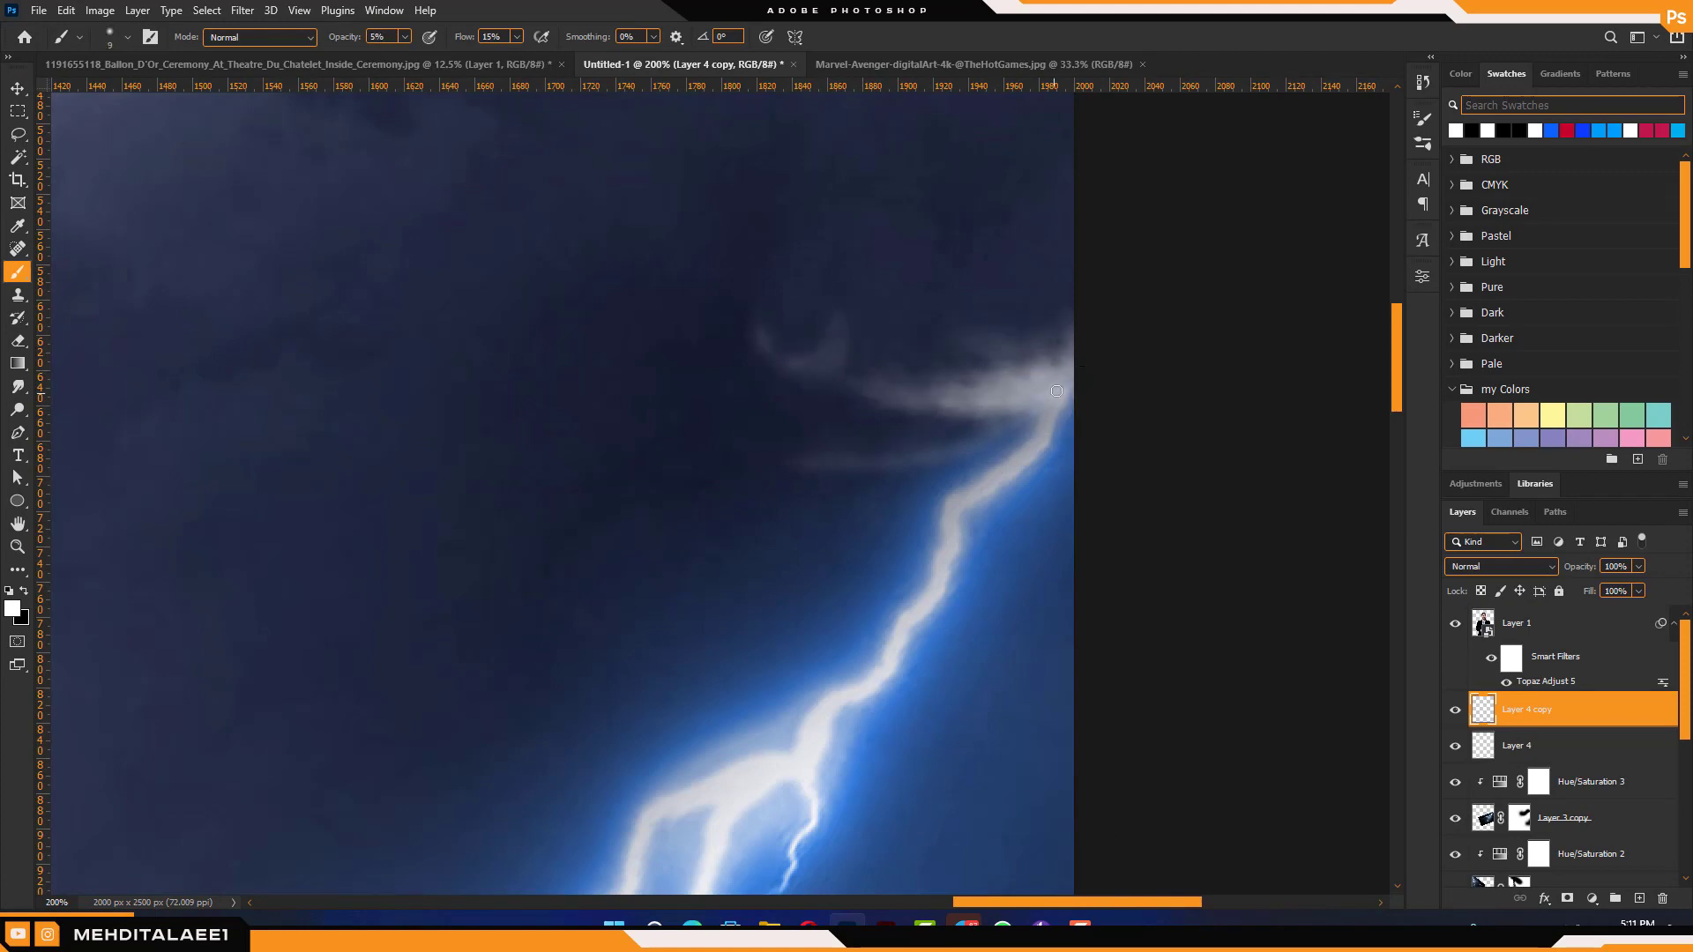
key(bracketleft)
key(bracketleft)
key(bracketleft)
drag(759, 419, 997, 428)
key(bracketright)
key(bracketright)
key(bracketright)
key(bracketright)
key(bracketright)
key(bracketright)
key(z)
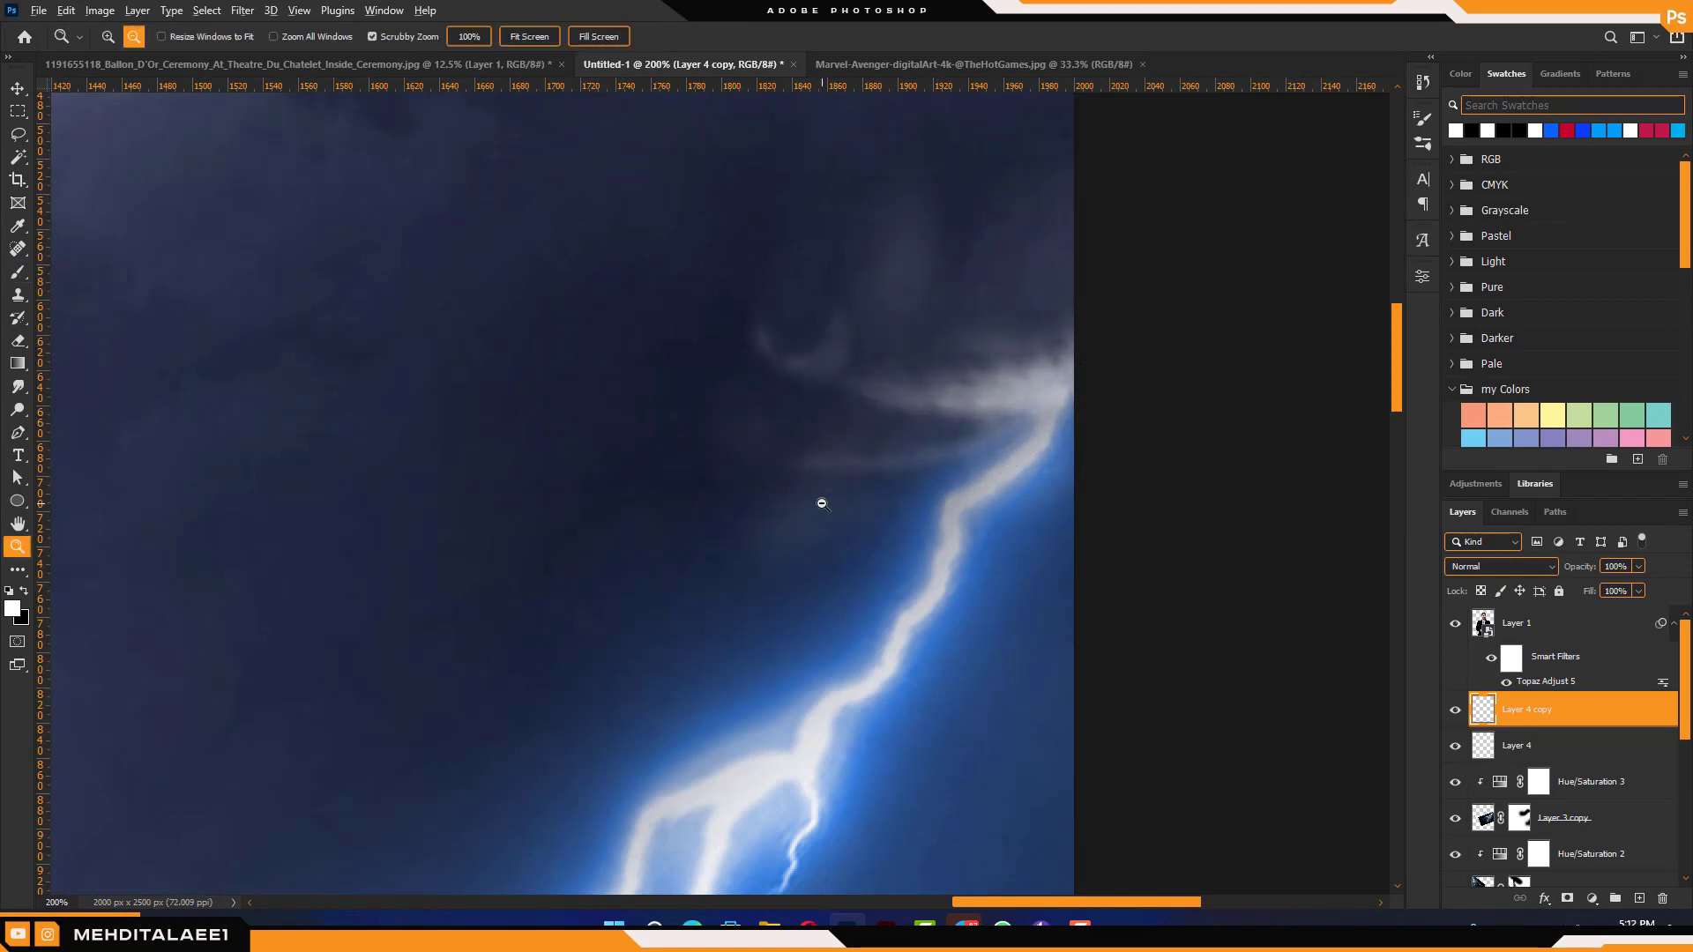
Merge Layer 4 and Layer 4 copy into one cloud layer
alt+click(1000, 312)
alt+click(1000, 312)
alt+click(1000, 312)
ctrl+click(1549, 752)
key(ctrl+e)
Place an unclipped copy of Hue/Saturation 3 above the cloud layer and invert its mask to black
drag(1565, 746, 1567, 699)
alt+click(1538, 727)
key(ctrl+i)
Paint white with a large soft brush on the Hue/Saturation 3 copy mask to add a blue glow around the lightning's tip
key(b)
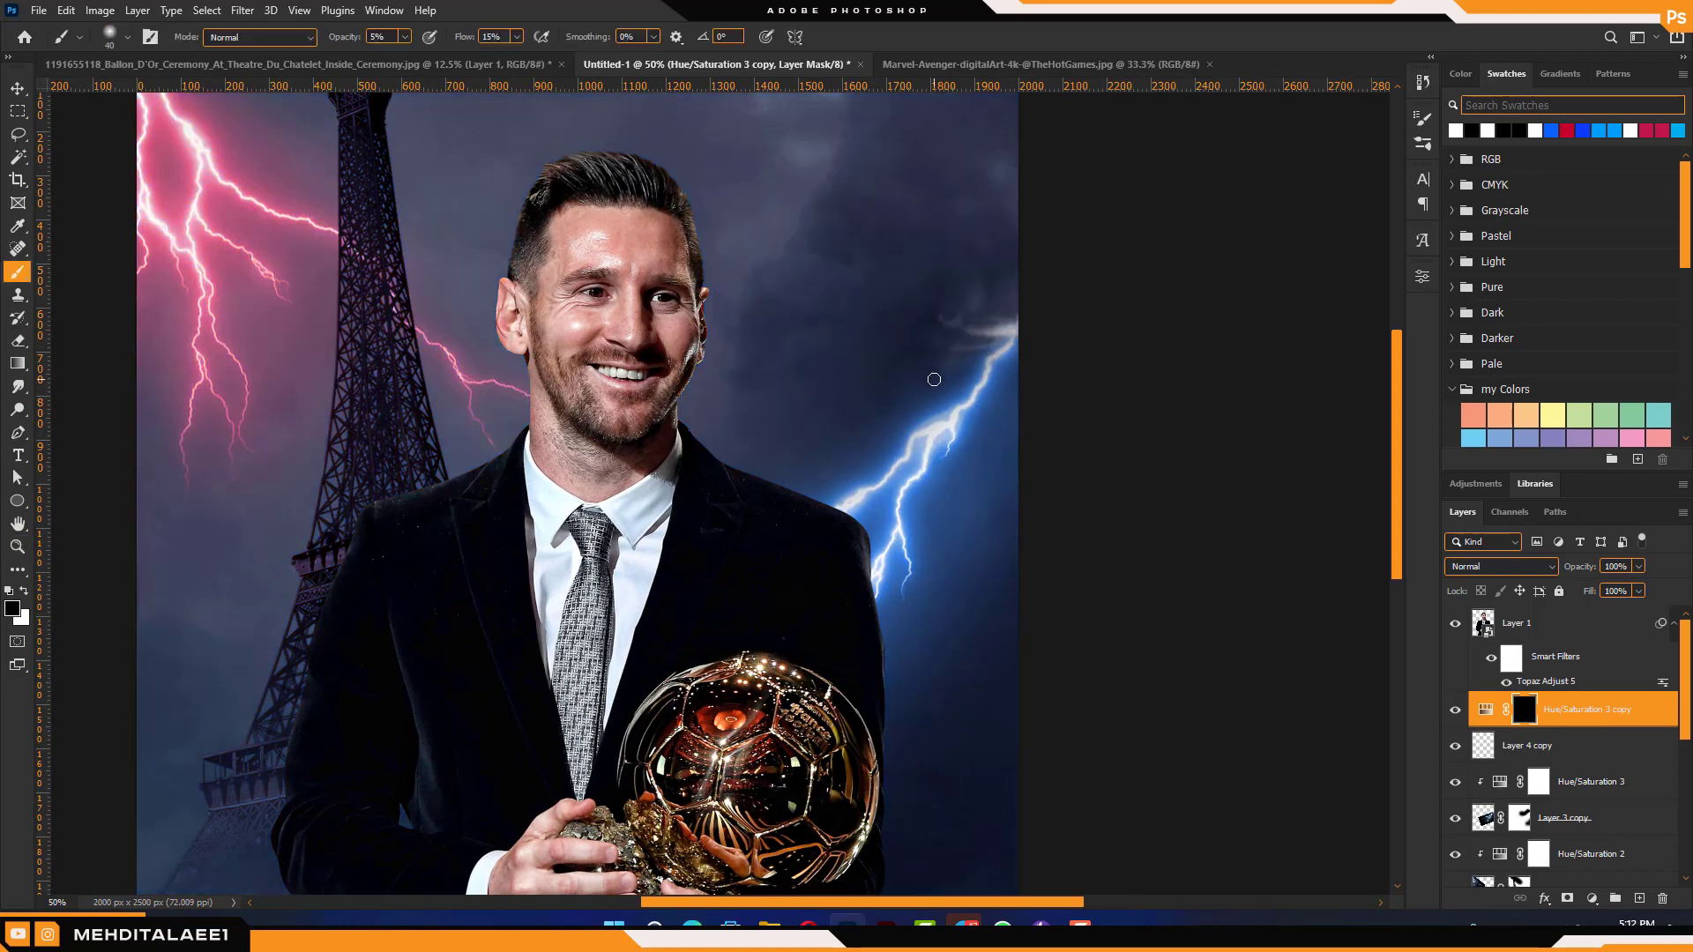
key(bracketright)
key(bracketright)
key(bracketright)
key(bracketright)
key(bracketright)
key(bracketright)
key(bracketright)
key(bracketright)
key(bracketright)
key(bracketright)
key(bracketright)
key(bracketright)
key(bracketright)
key(bracketright)
key(bracketright)
key(bracketright)
key(x)
click(964, 312)
key(bracketleft)
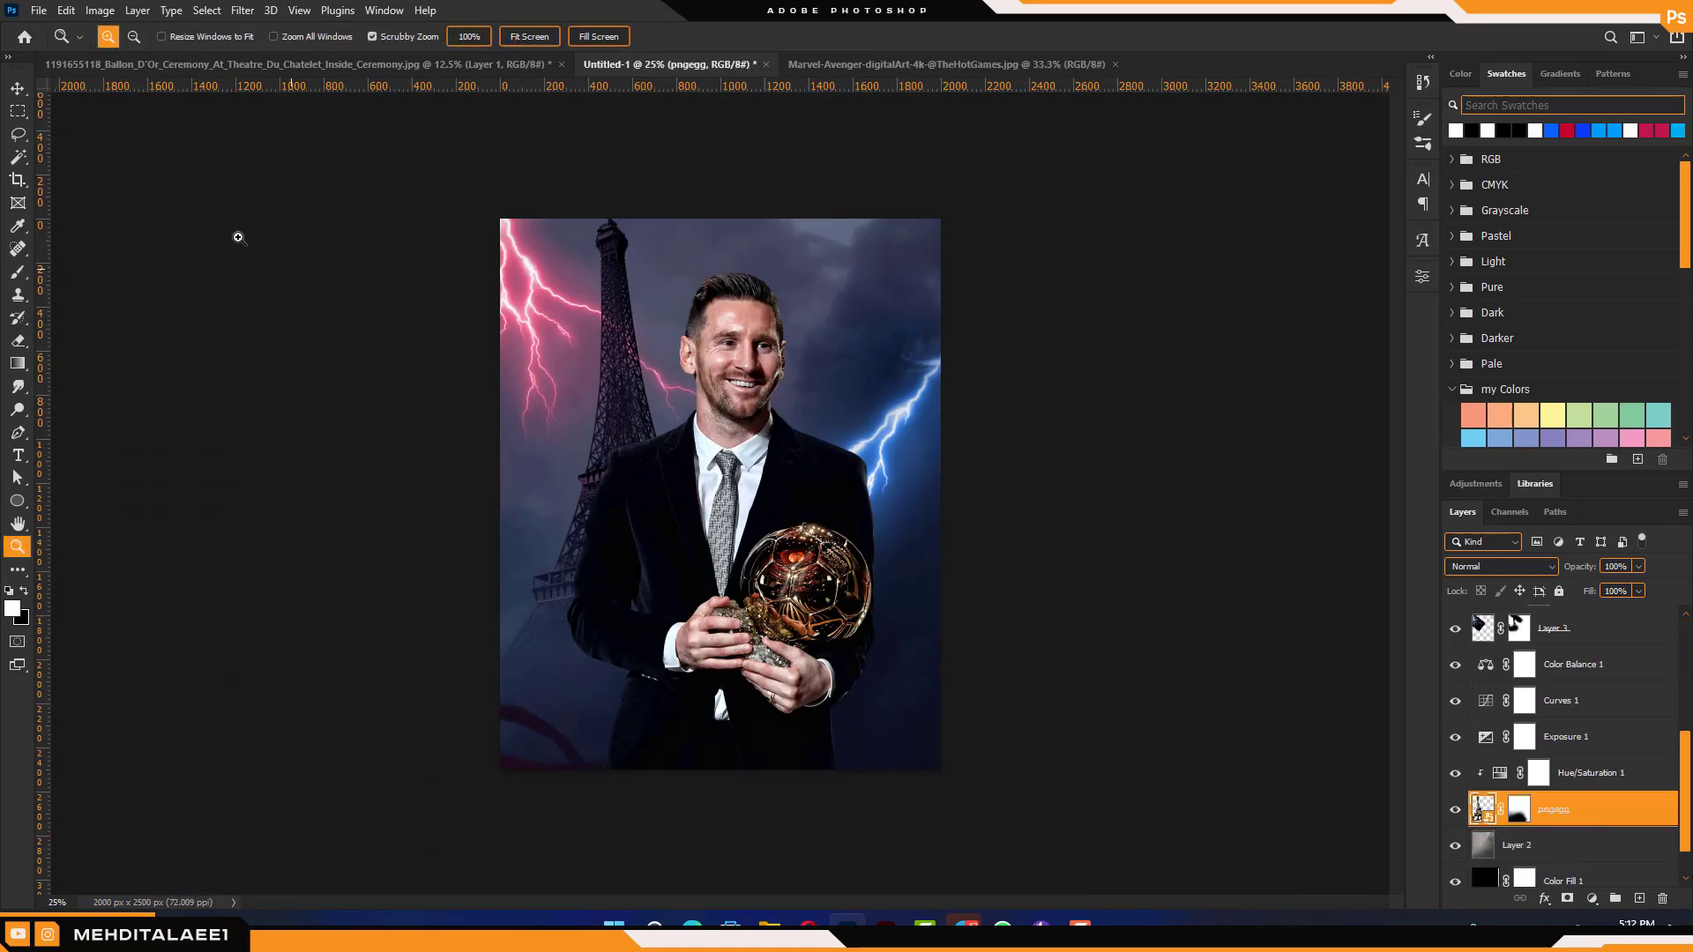
Apply Gaussian Blur to soften the Eiffel Tower layer in the background, and run the filter a second time
click(242, 9)
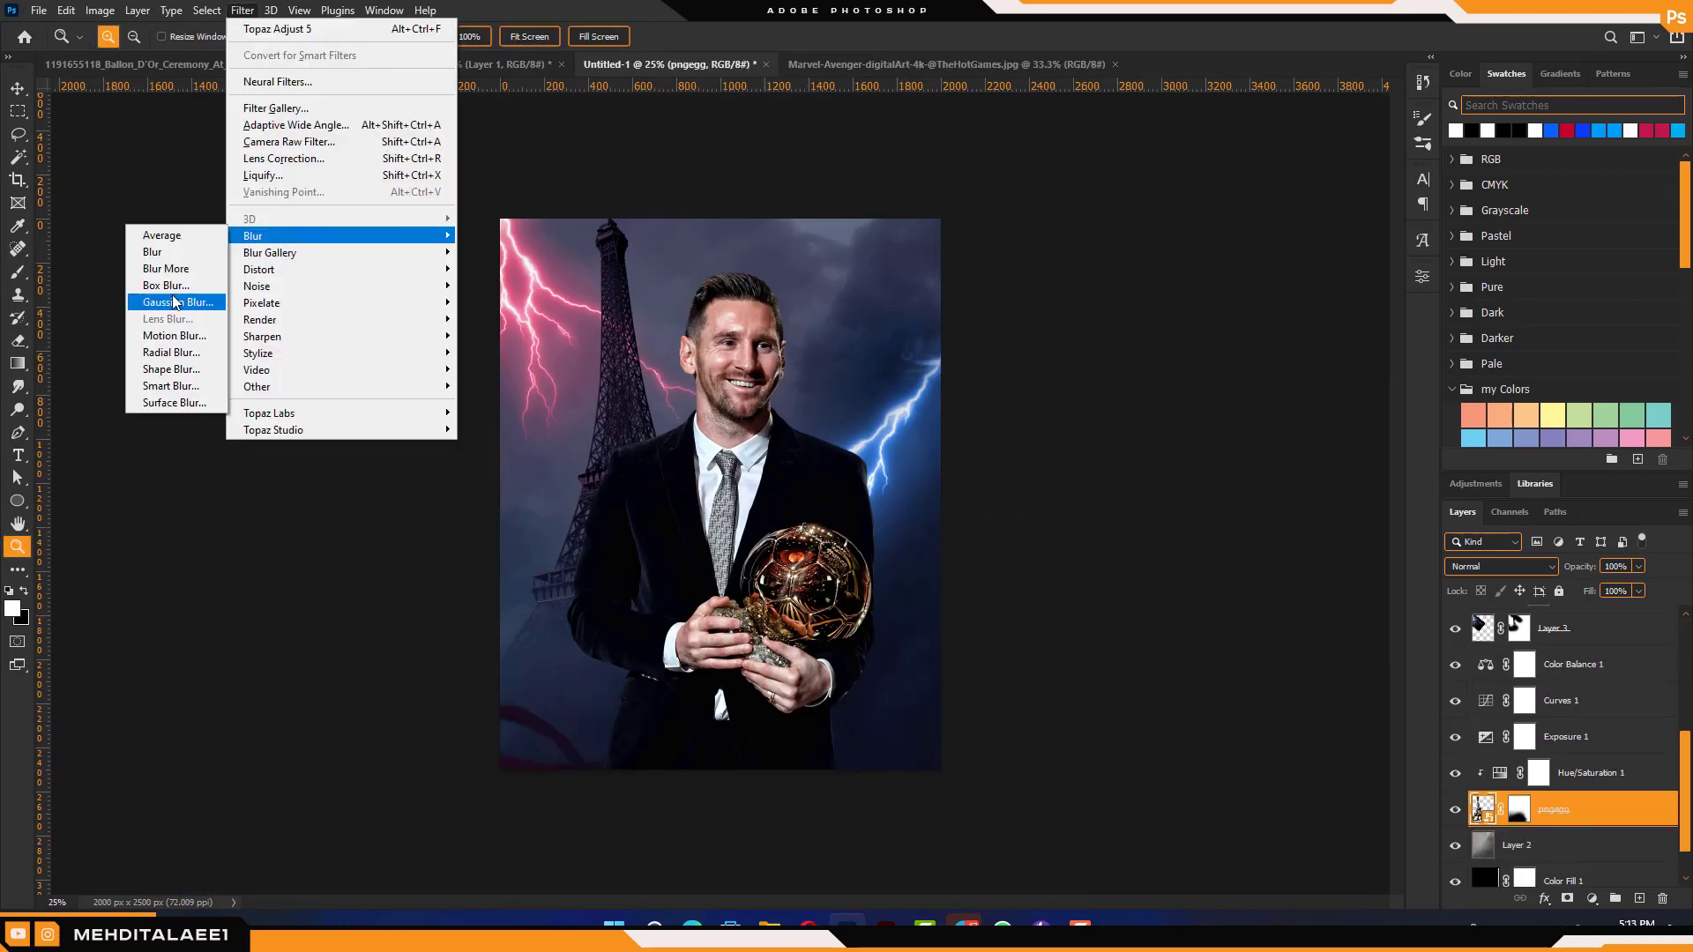
click(172, 295)
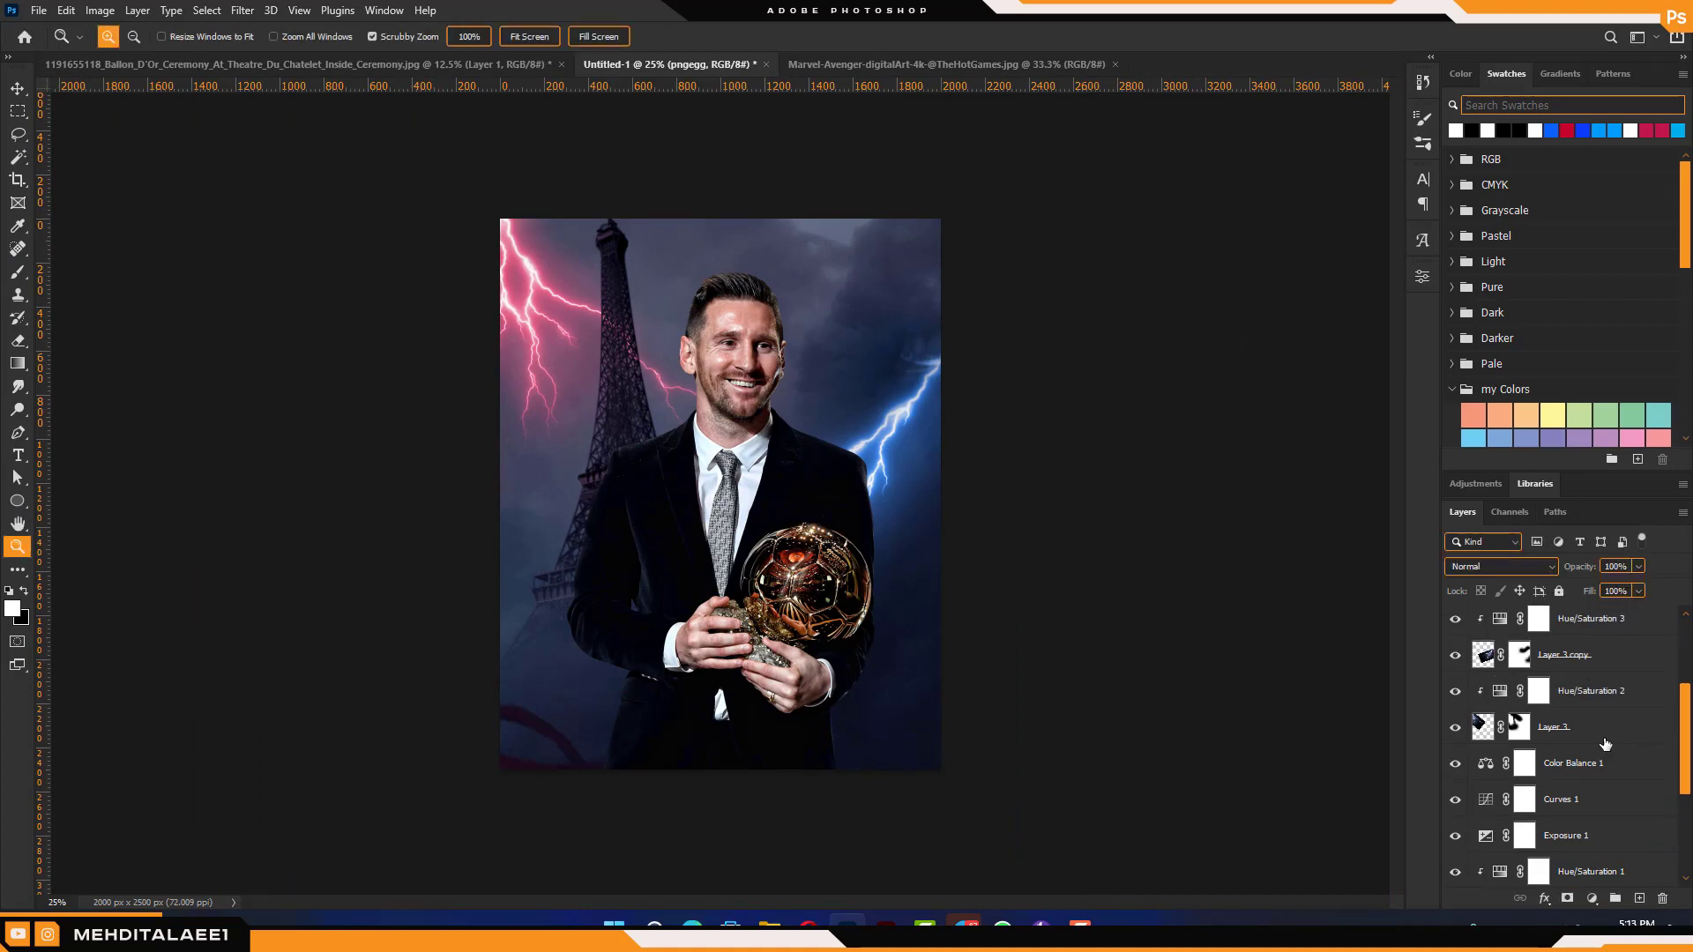
click(243, 10)
mouse_move(256, 235)
click(177, 303)
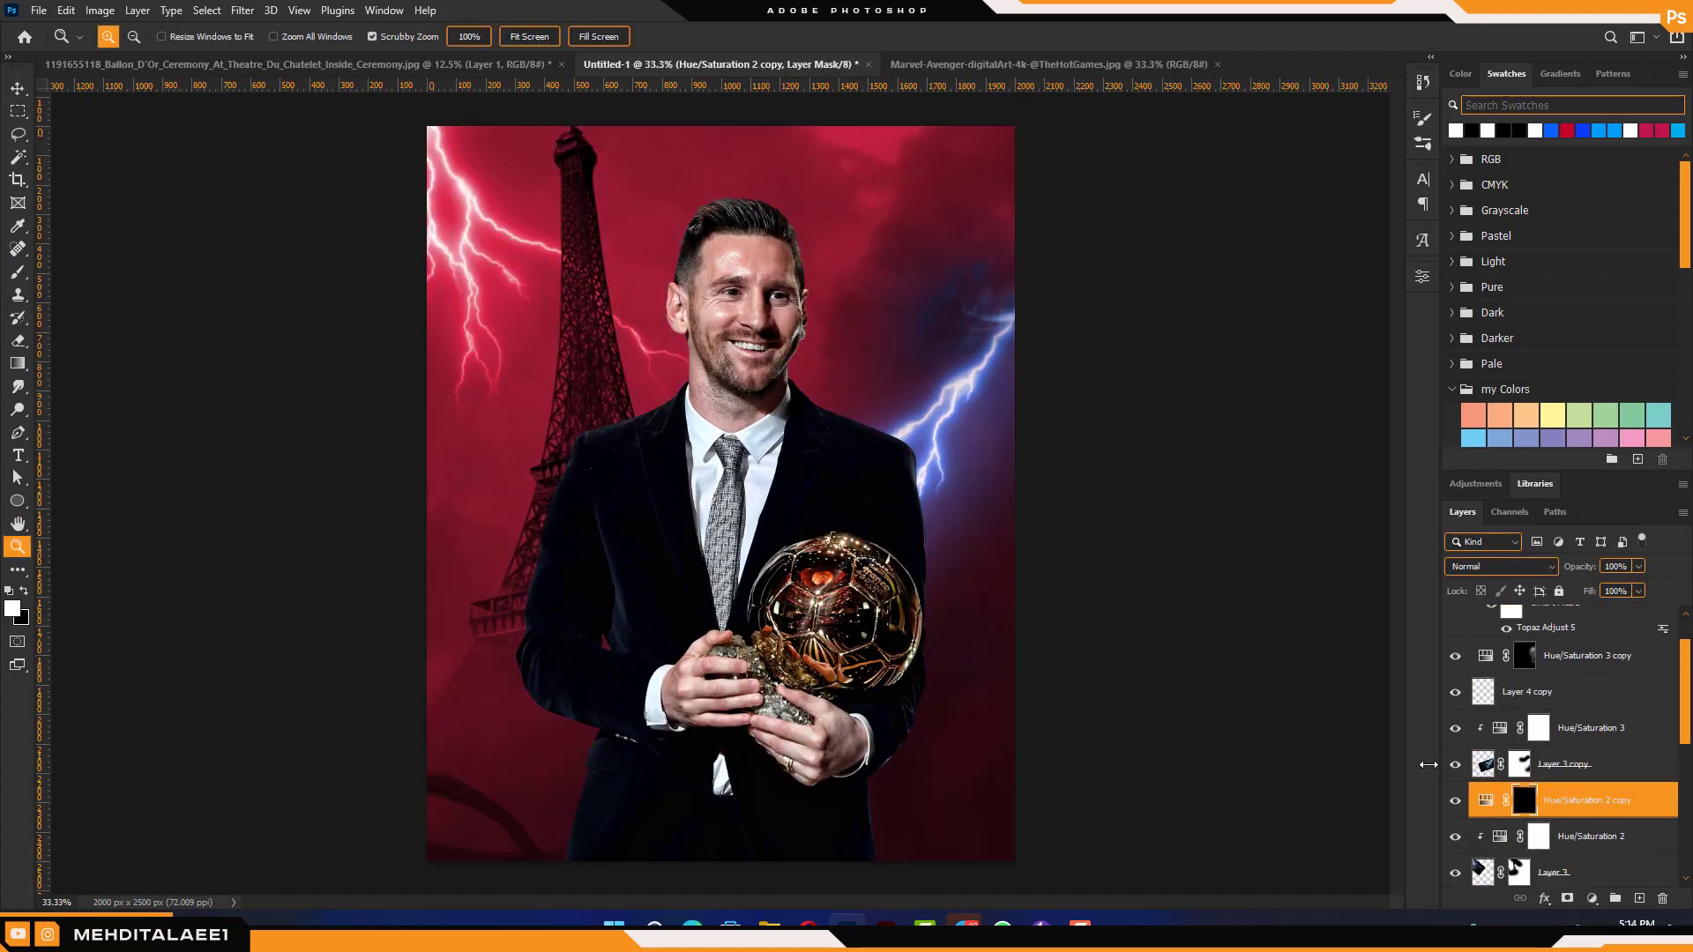
Paint white at 50% opacity on the Hue/Saturation 2 copy mask to add a red glow around the pink lightning
mouse_move(456, 347)
mouse_down()
mouse_move(524, 174)
mouse_move(417, 223)
mouse_move(466, 198)
mouse_up()
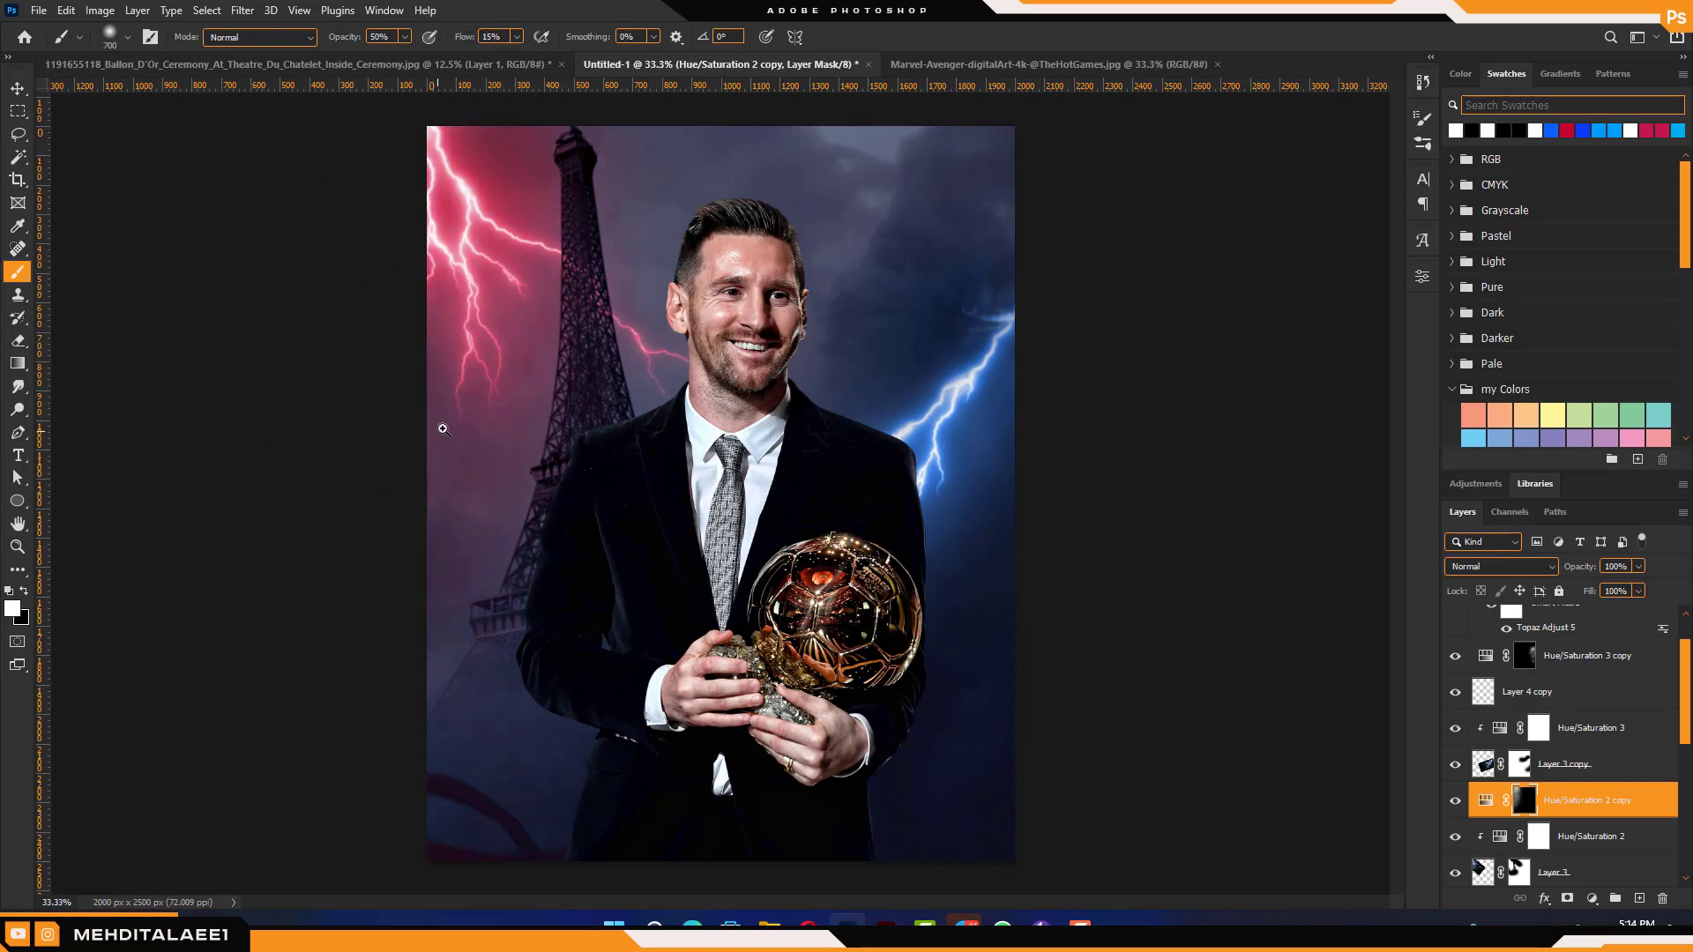
Resize the brush and extend the red glow around the Eiffel Tower on the Hue/Saturation 2 copy mask, and group the background layers
key(ctrl+minus)
key(ctrl+minus)
key(bracketleft)
key(bracketleft)
key(bracketleft)
key(bracketleft)
key(bracketleft)
key(bracketleft)
key(bracketright)
key(bracketright)
key(bracketright)
key(bracketright)
key(bracketright)
key(bracketright)
key(bracketright)
key(bracketright)
key(bracketright)
key(ctrl+0)
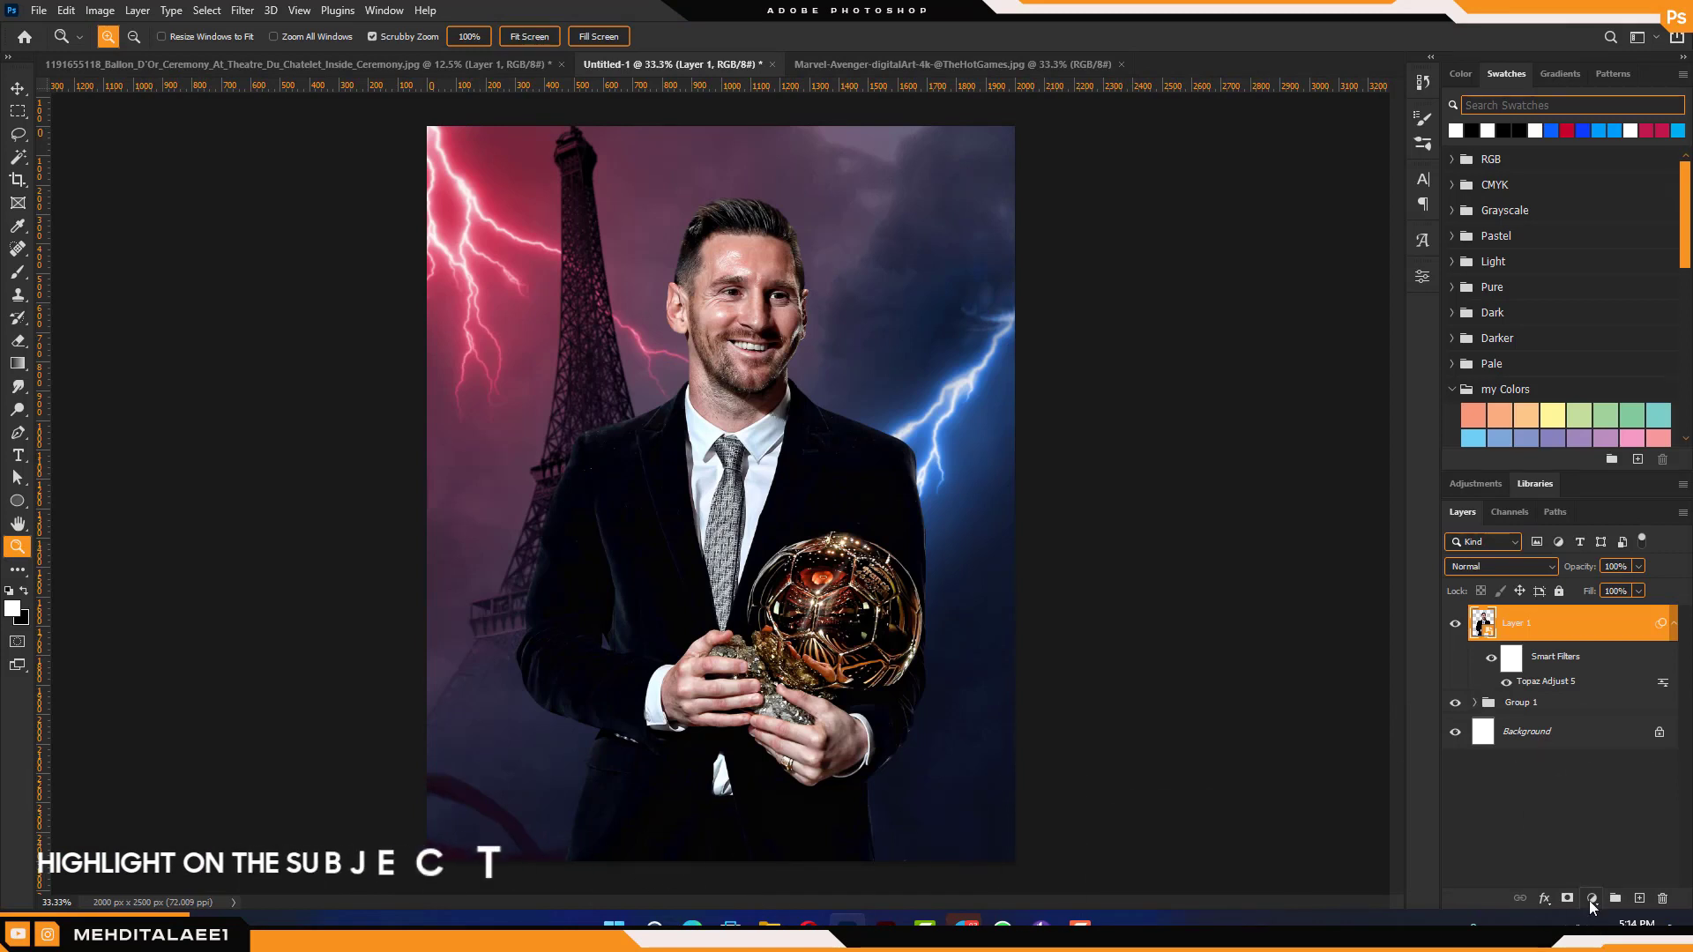
Add an Exposure adjustment clipped to Layer 1 and lower the exposure slightly to darken the man
click(1593, 899)
click(1587, 689)
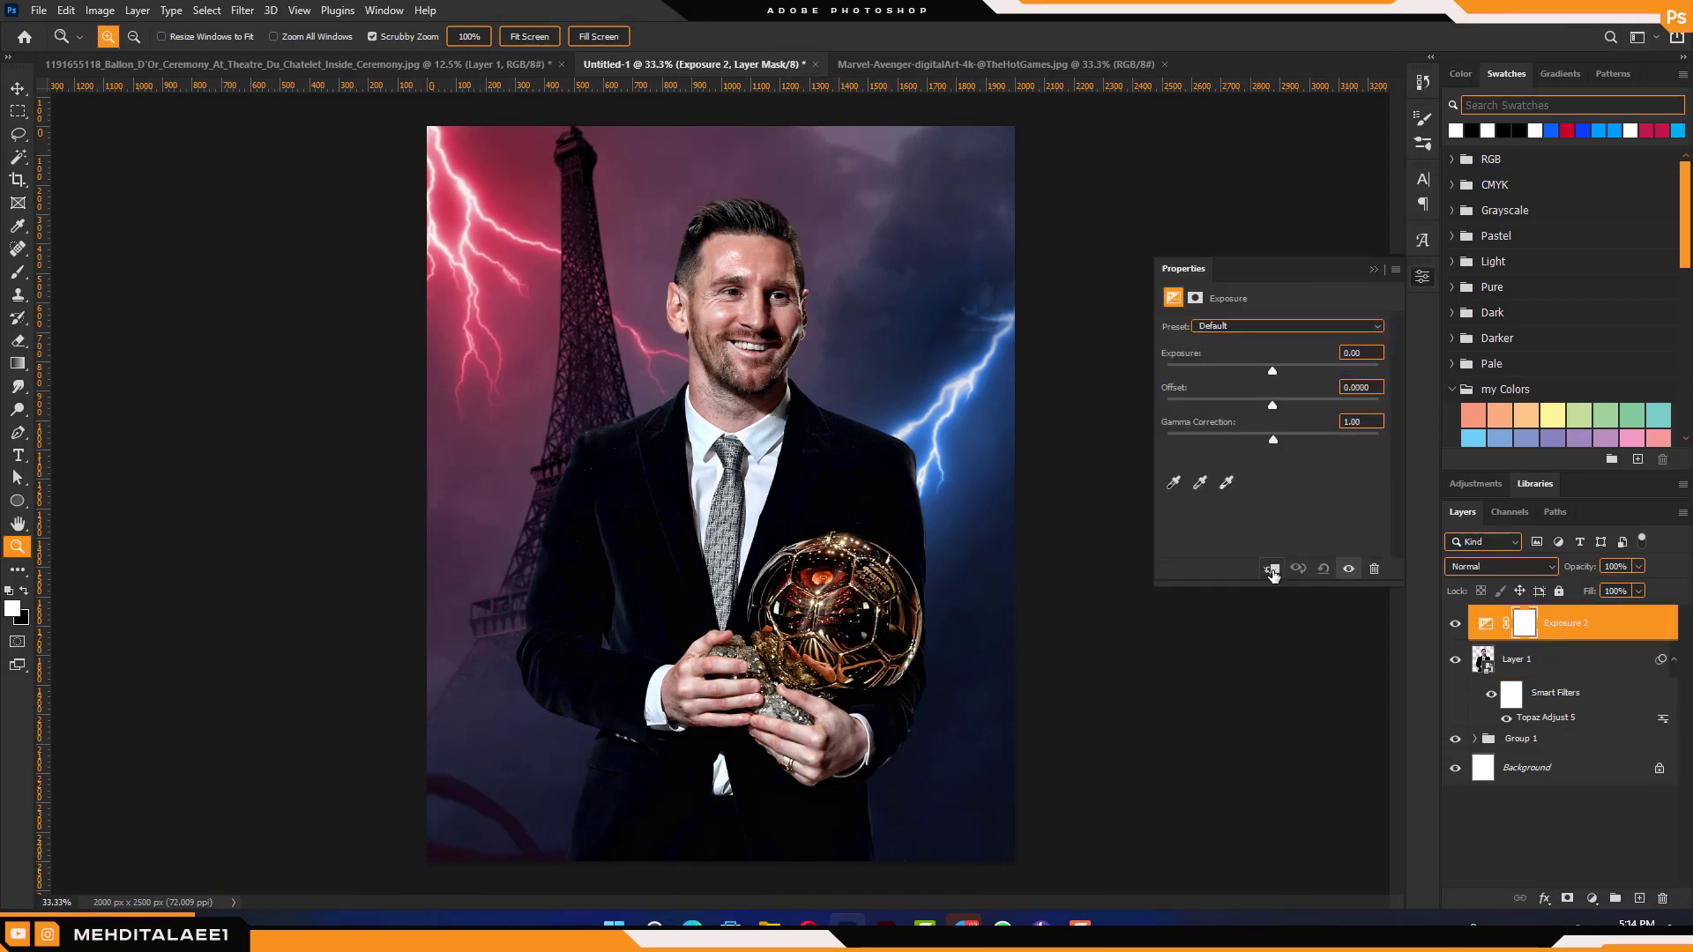
drag(1267, 367, 1259, 370)
click(1416, 279)
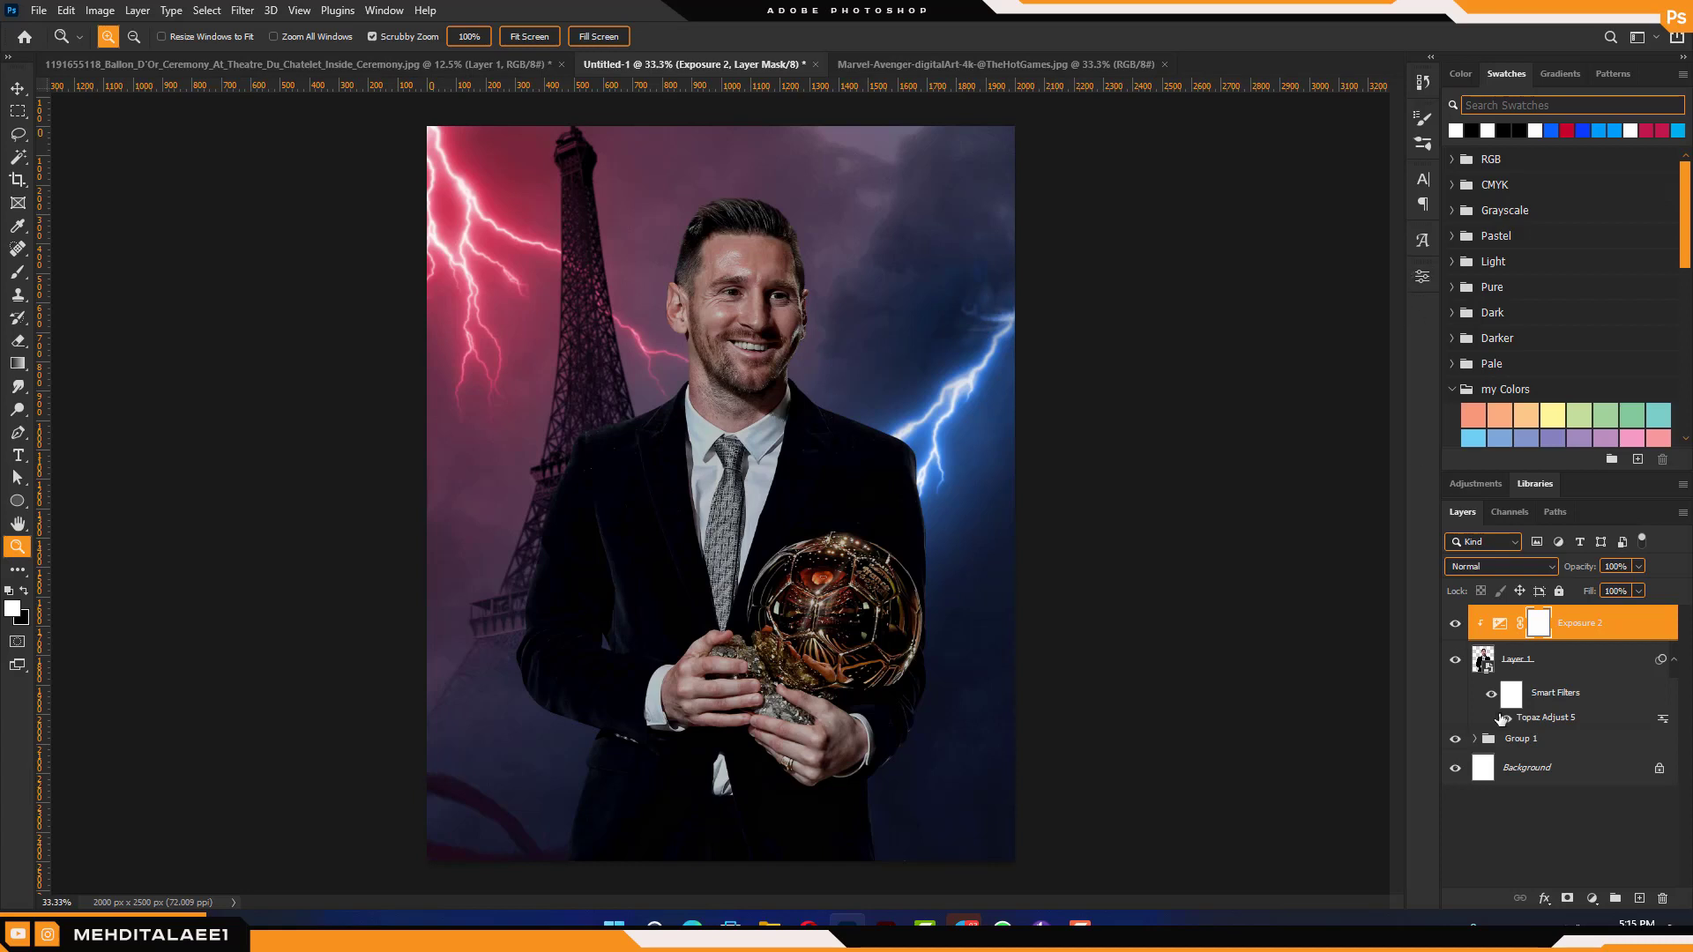
Add a Color Balance adjustment clipped to the man's layer and shift the midtones toward blue by +17
click(1591, 899)
click(1589, 744)
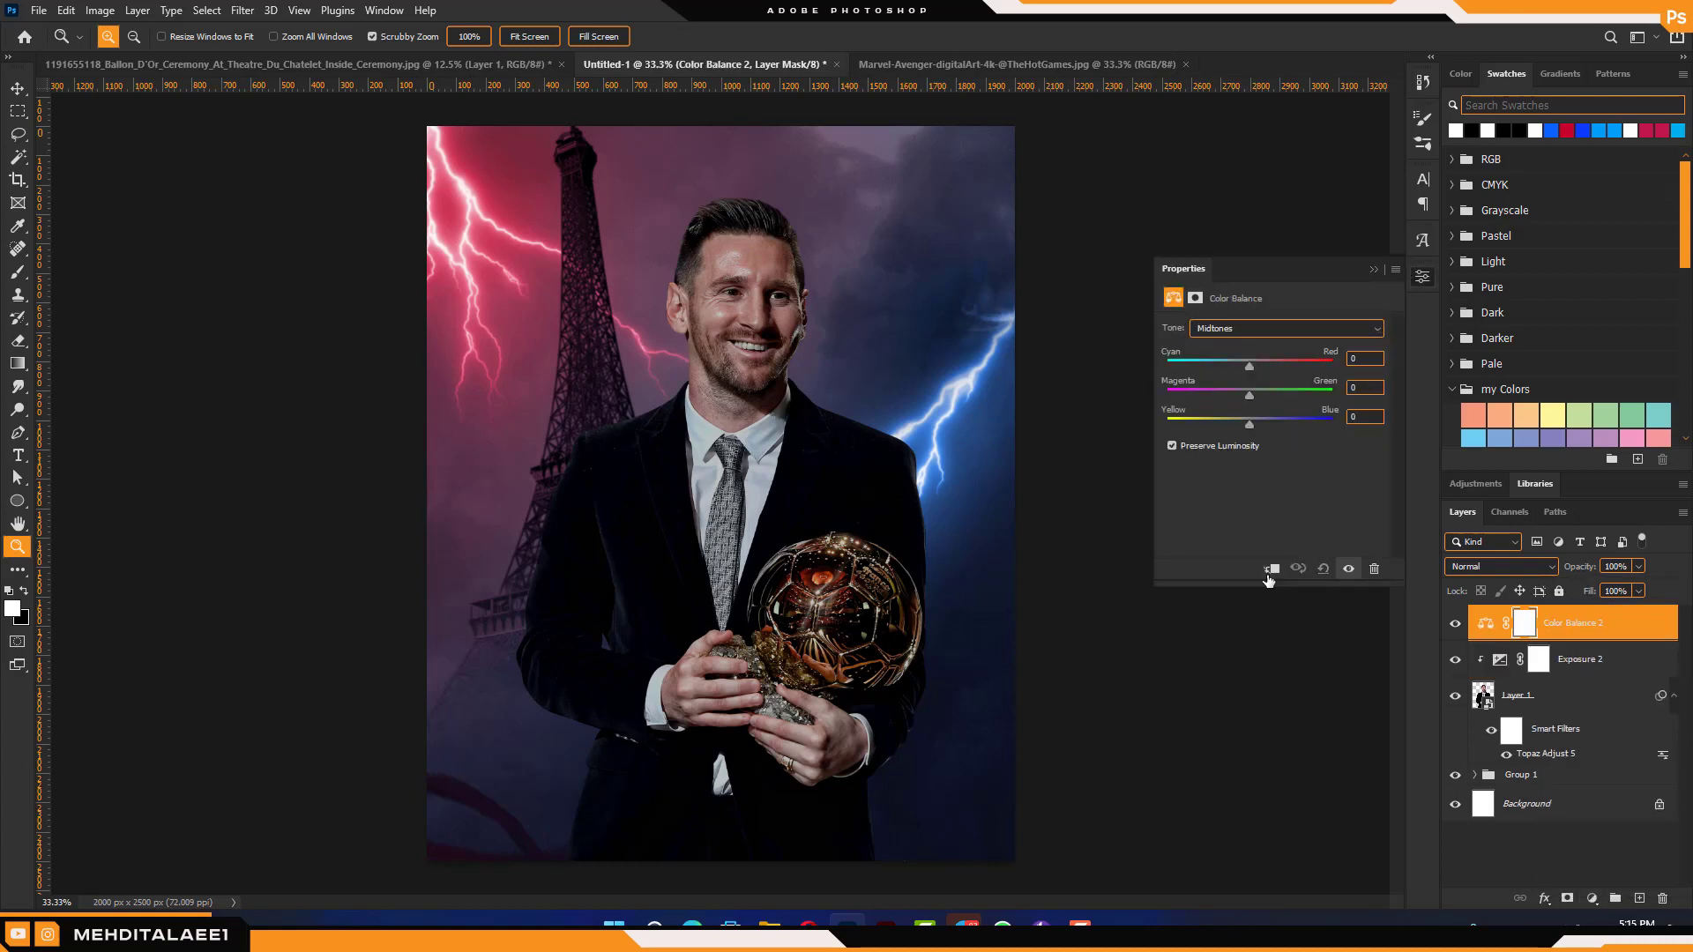
drag(1259, 424, 1263, 425)
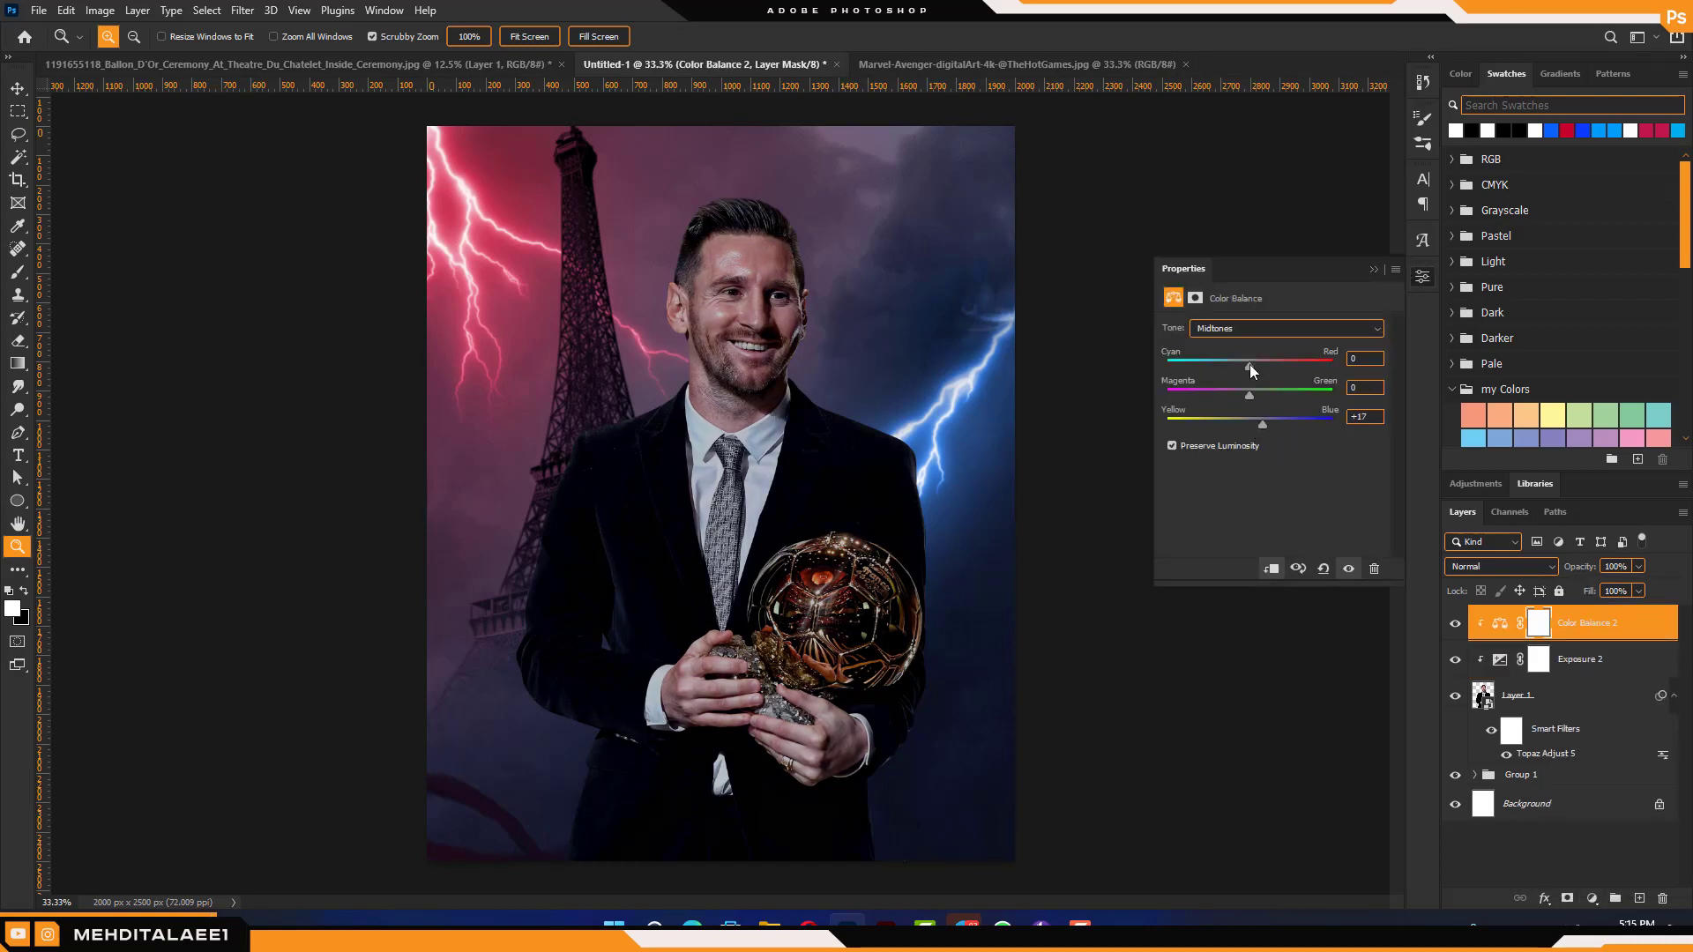
click(1422, 277)
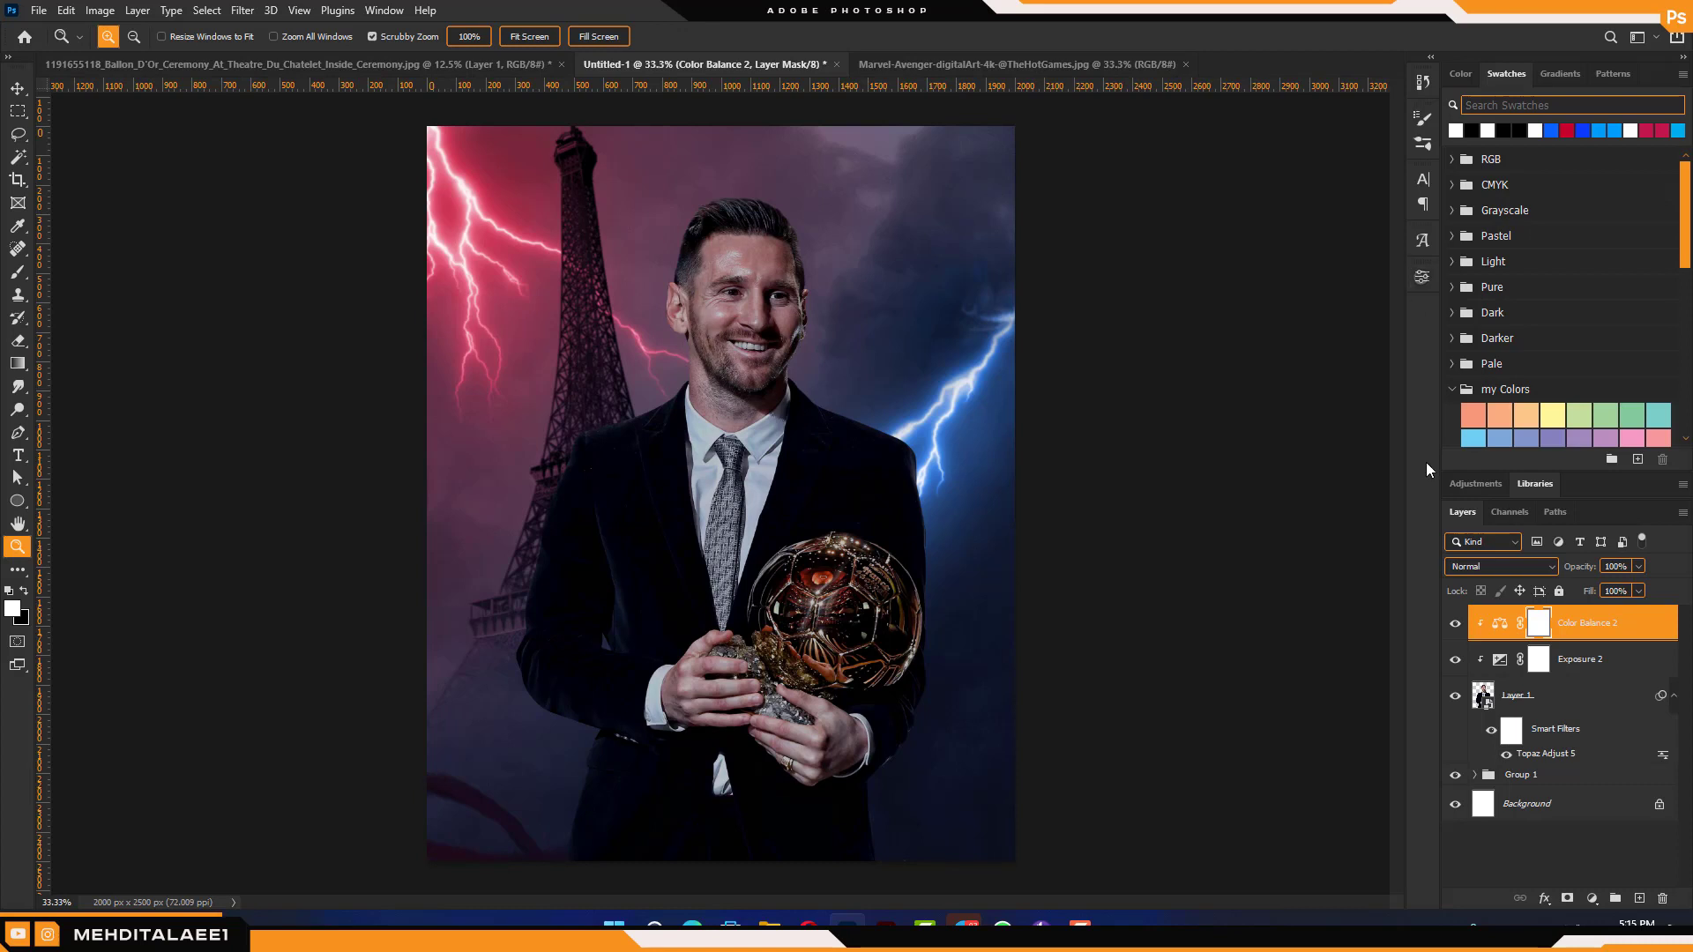
Add a Curves adjustment clipped to the man's layer and raise the upper part of the RGB curve strongly to brighten him
click(1592, 899)
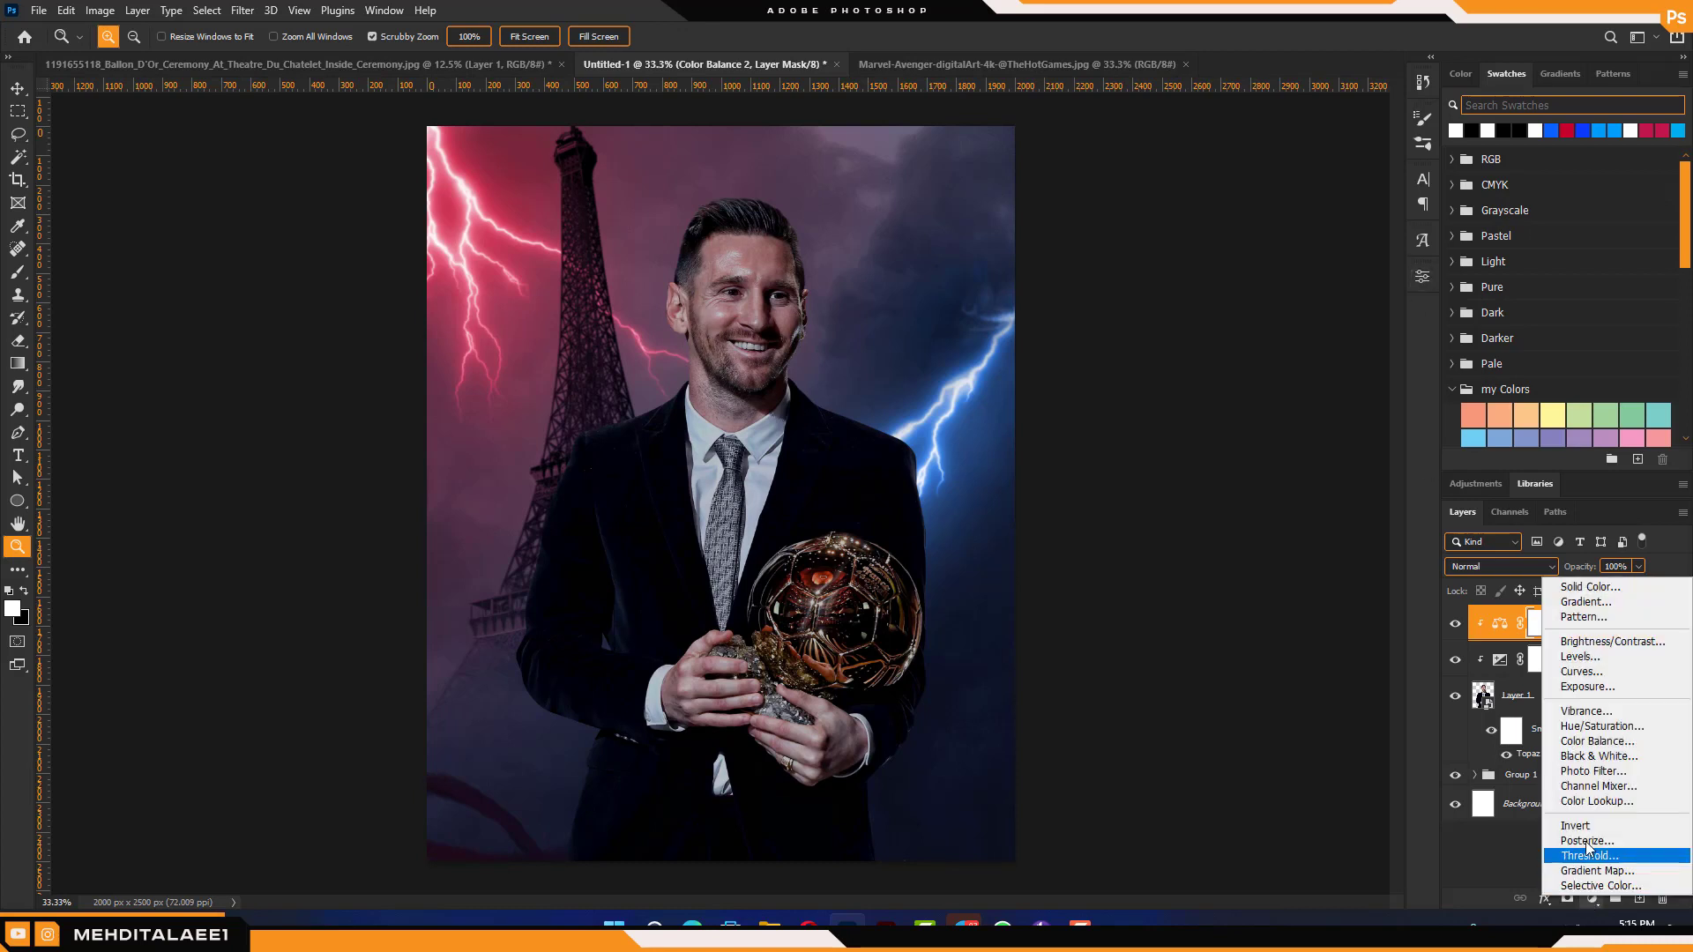
click(1556, 681)
click(1271, 568)
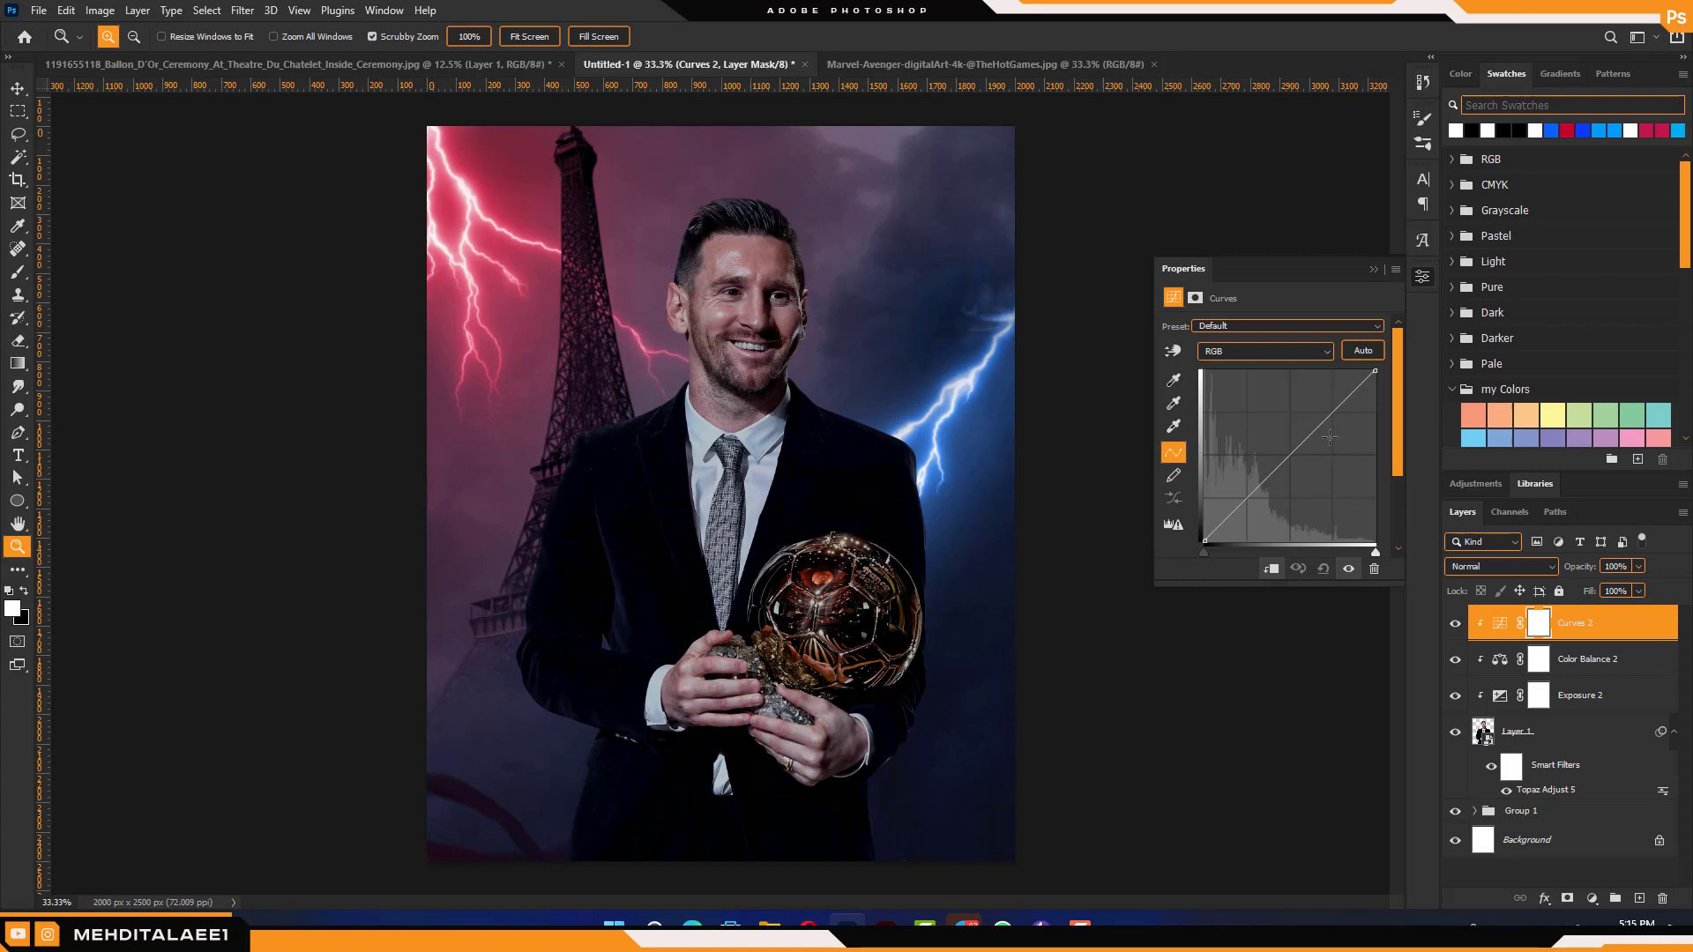
click(1353, 381)
drag(1353, 380, 1290, 394)
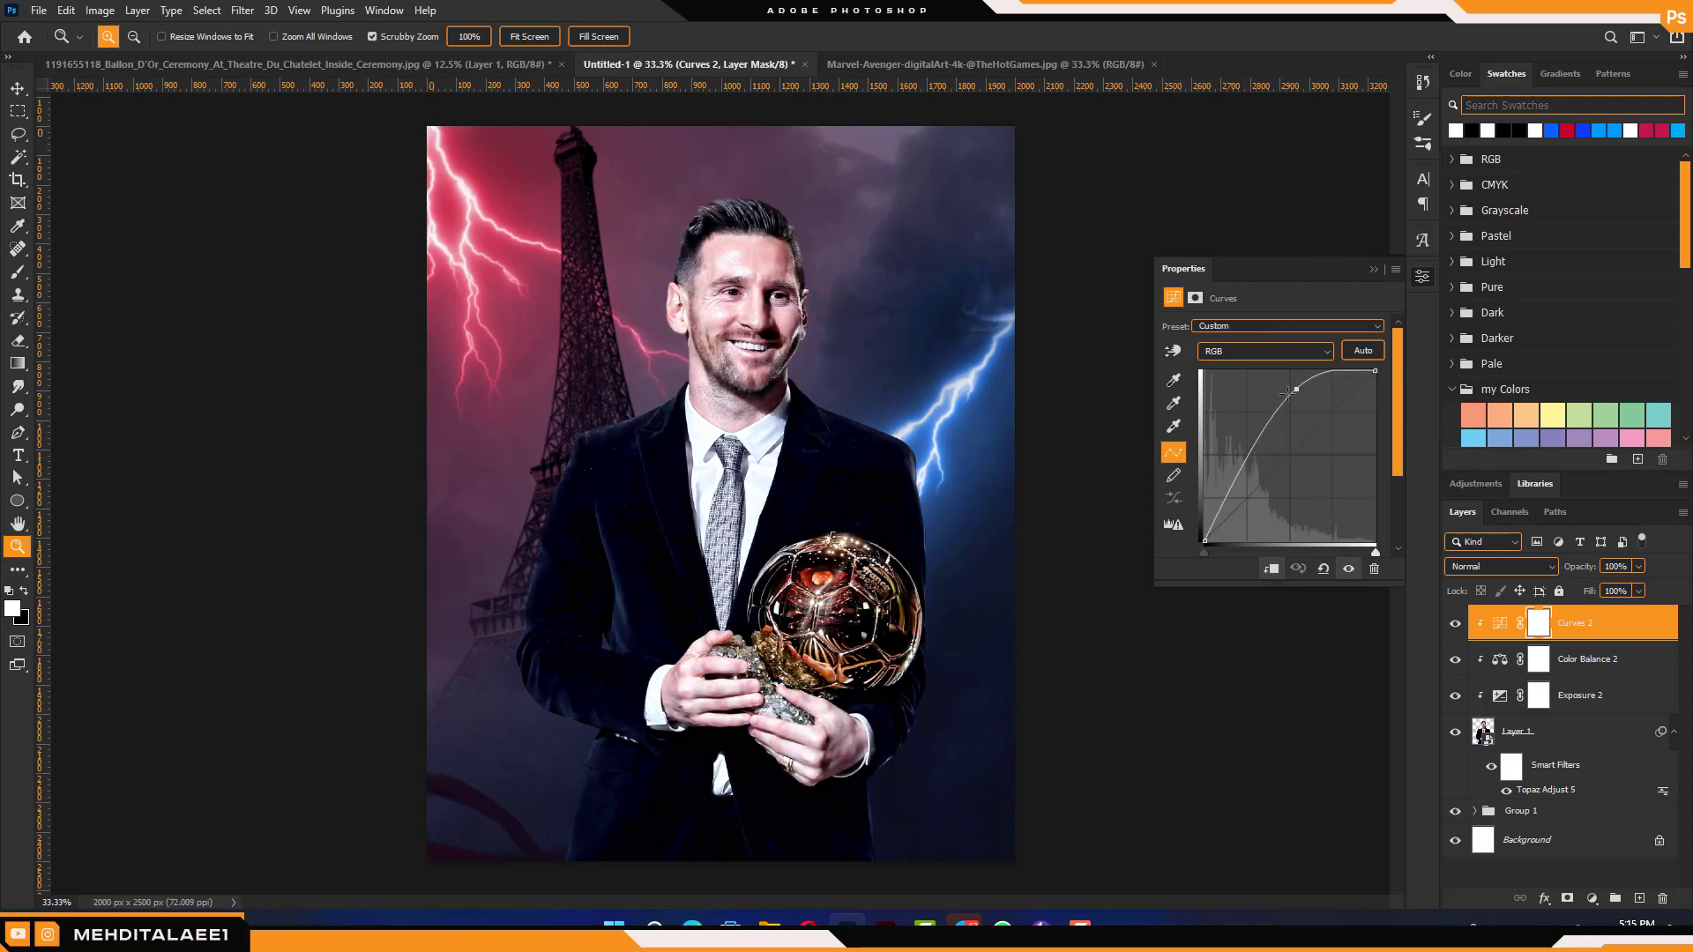
click(1420, 278)
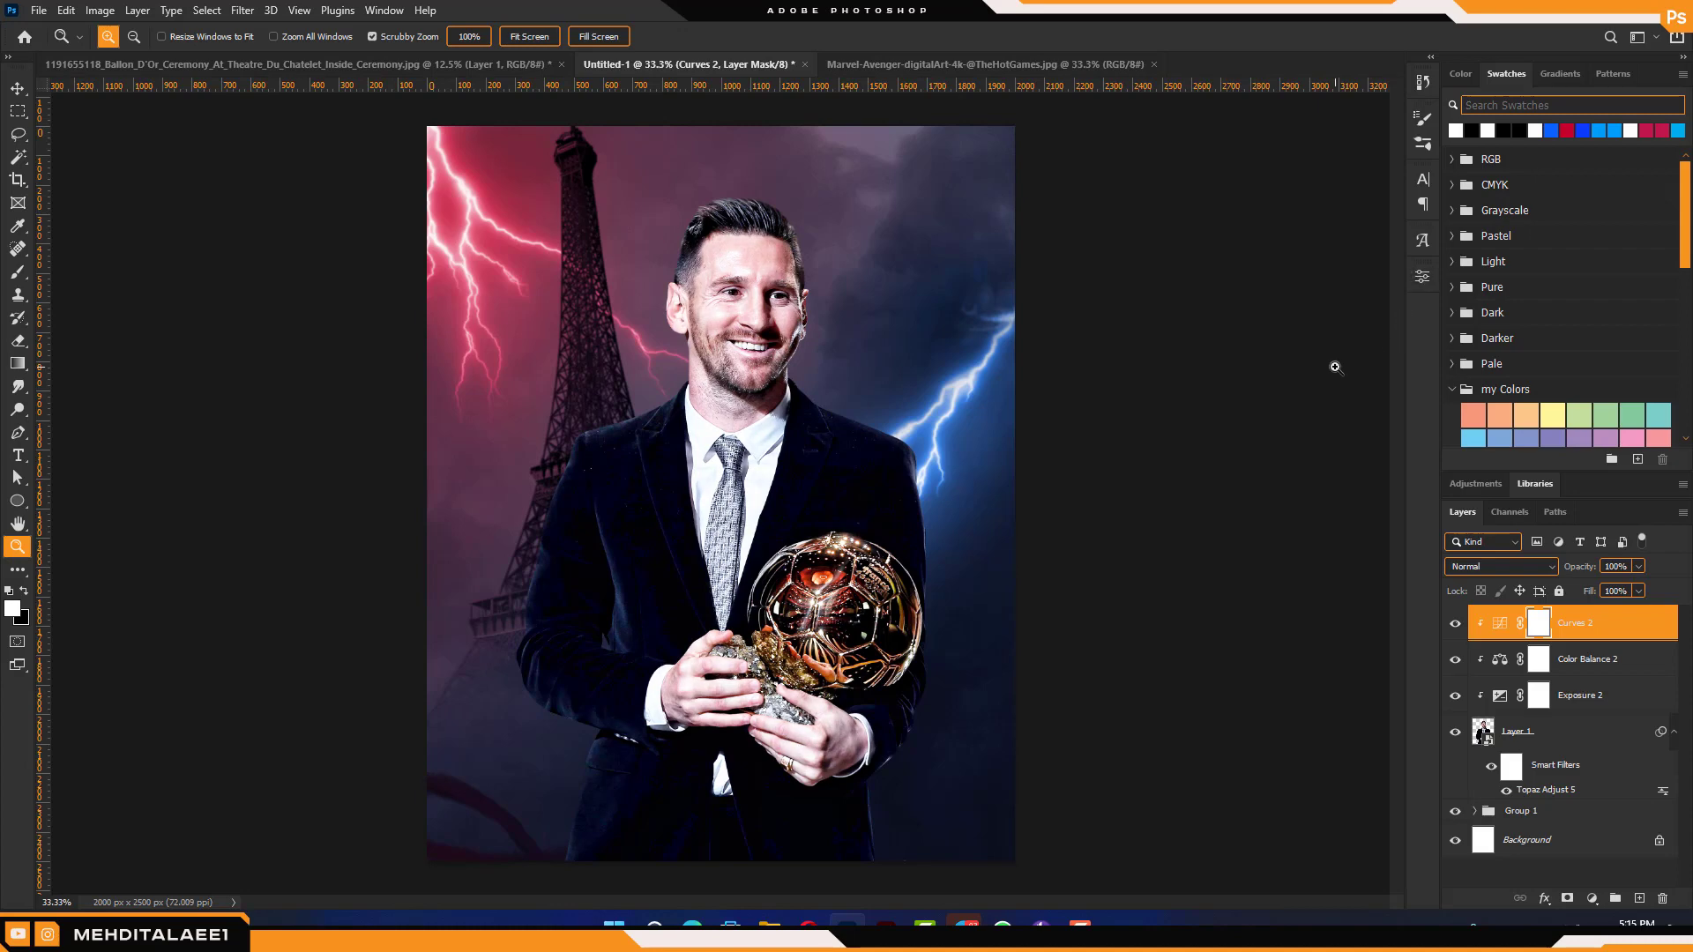
Invert the Curves 2 mask and paint white highlights on the man with a small soft brush at 50% opacity
key(ctrl+i)
double_click(919, 461)
drag(918, 465, 750, 660)
key(b)
key(bracketleft)
key(bracketleft)
key(bracketleft)
key(bracketleft)
key(bracketleft)
key(bracketleft)
key(bracketleft)
key(bracketleft)
key(bracketleft)
key(bracketleft)
key(bracketleft)
key(bracketleft)
key(bracketleft)
key(bracketleft)
key(bracketleft)
key(bracketleft)
key(bracketleft)
key(bracketleft)
key(bracketleft)
key(bracketleft)
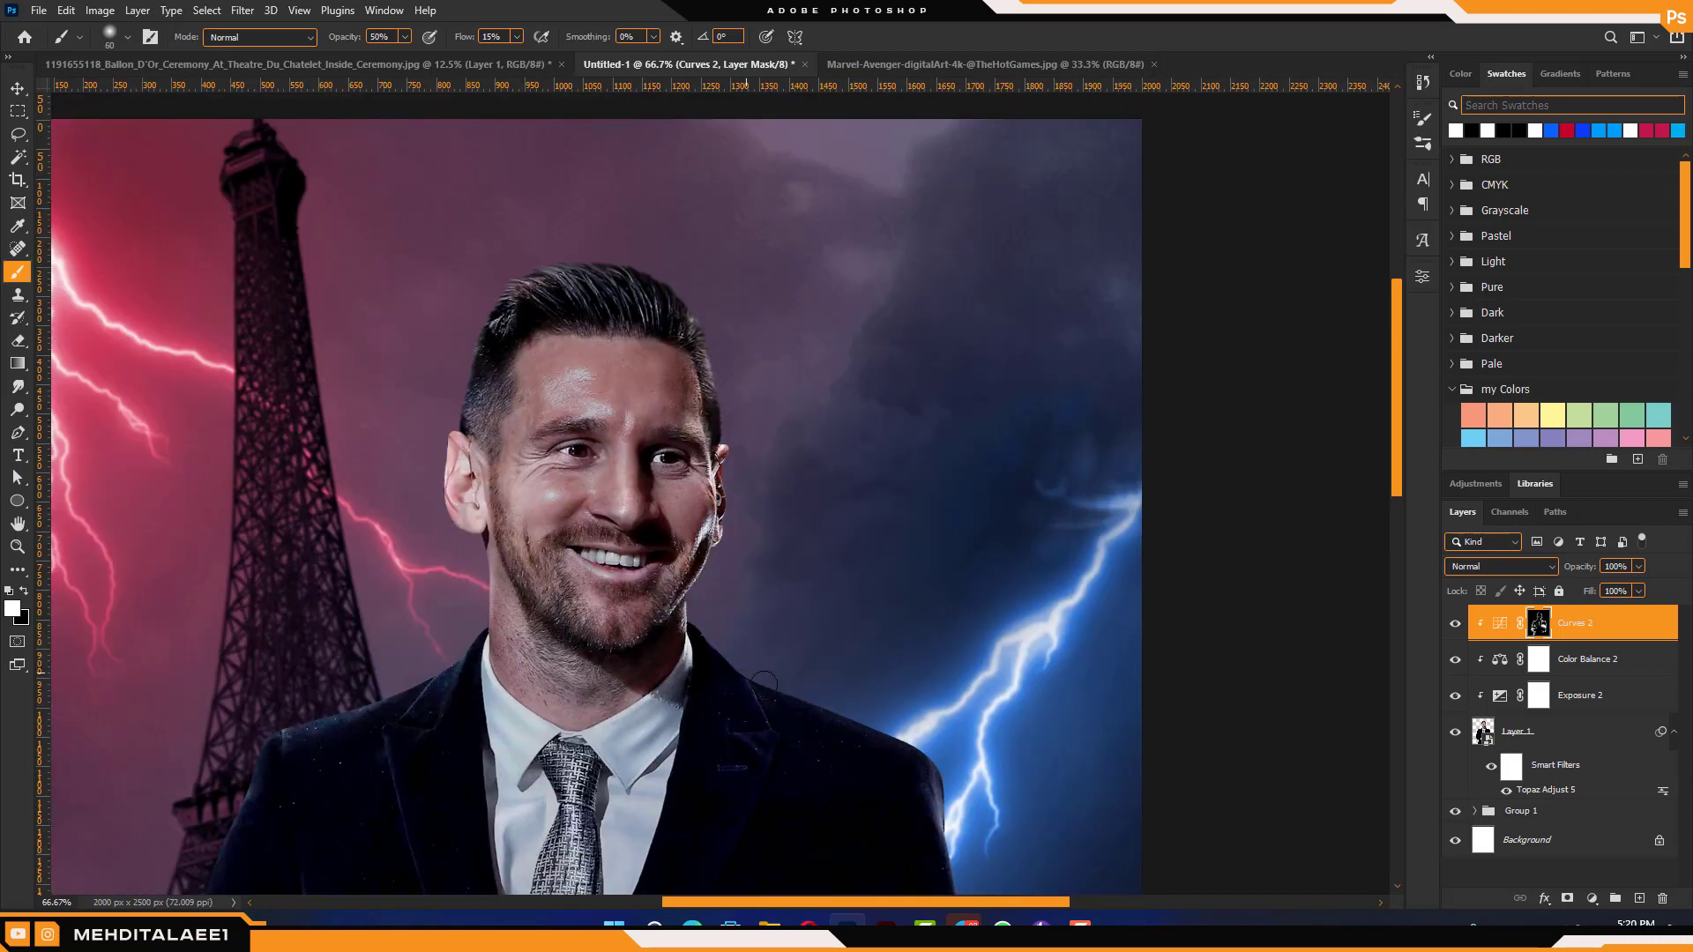
Compare the whole poster with the Curves 2 highlights hidden and shown
key(z)
alt+click(893, 665)
alt+click(895, 666)
alt+click(894, 668)
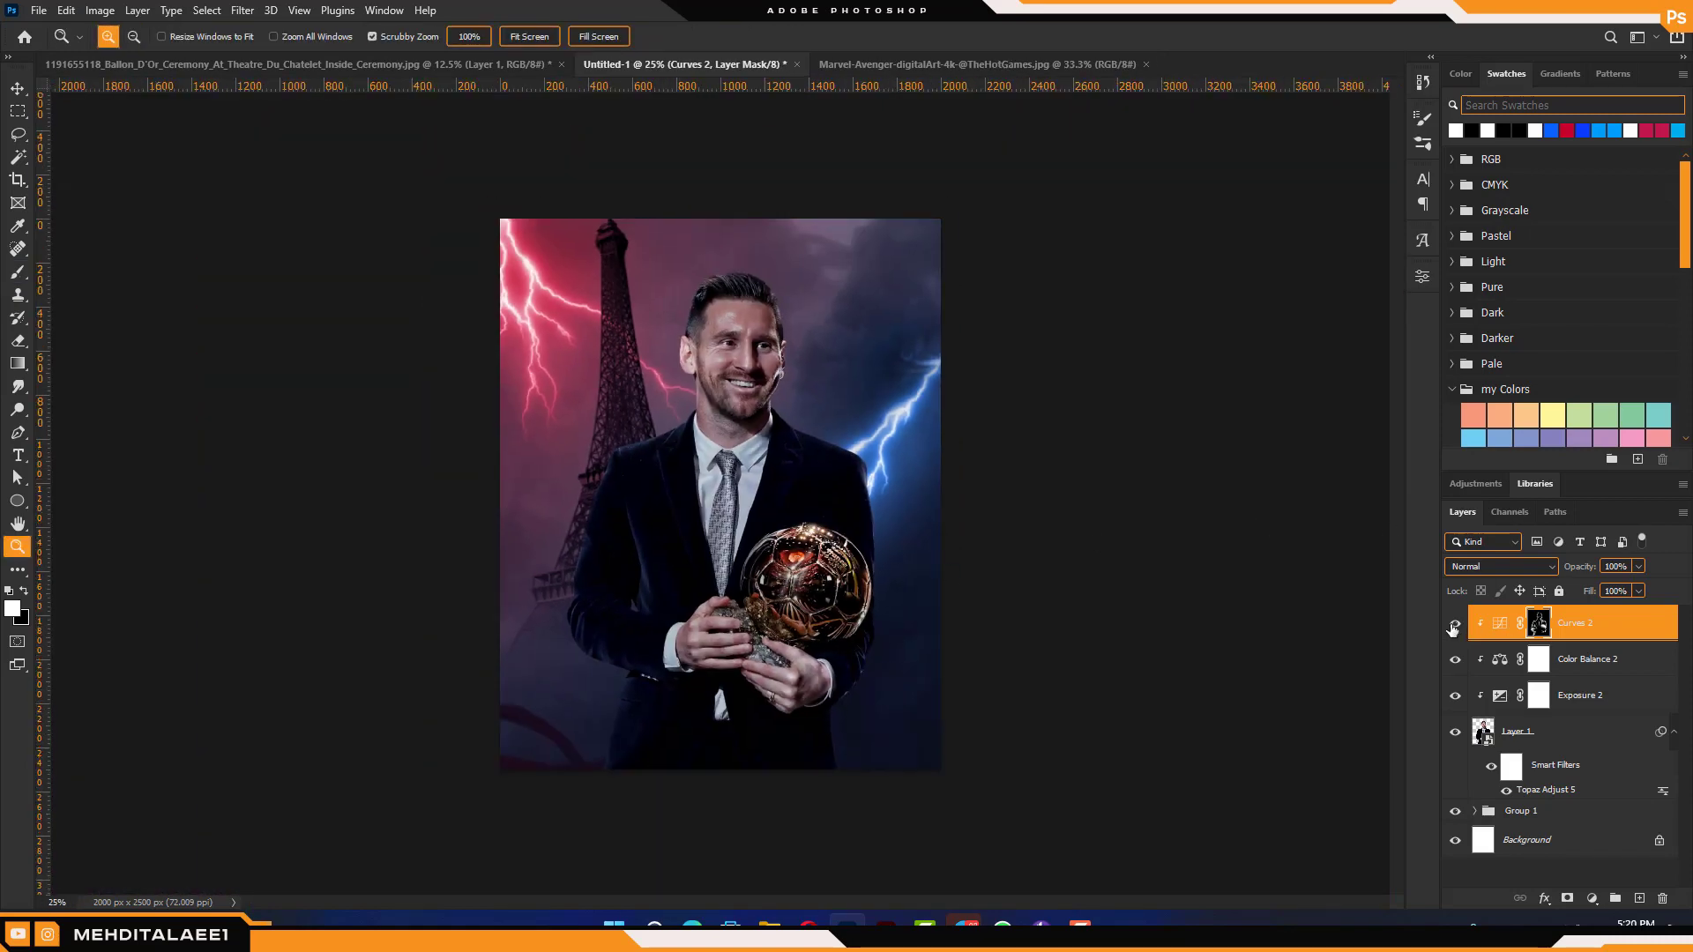
click(1455, 628)
click(1455, 629)
click(1457, 630)
click(1458, 633)
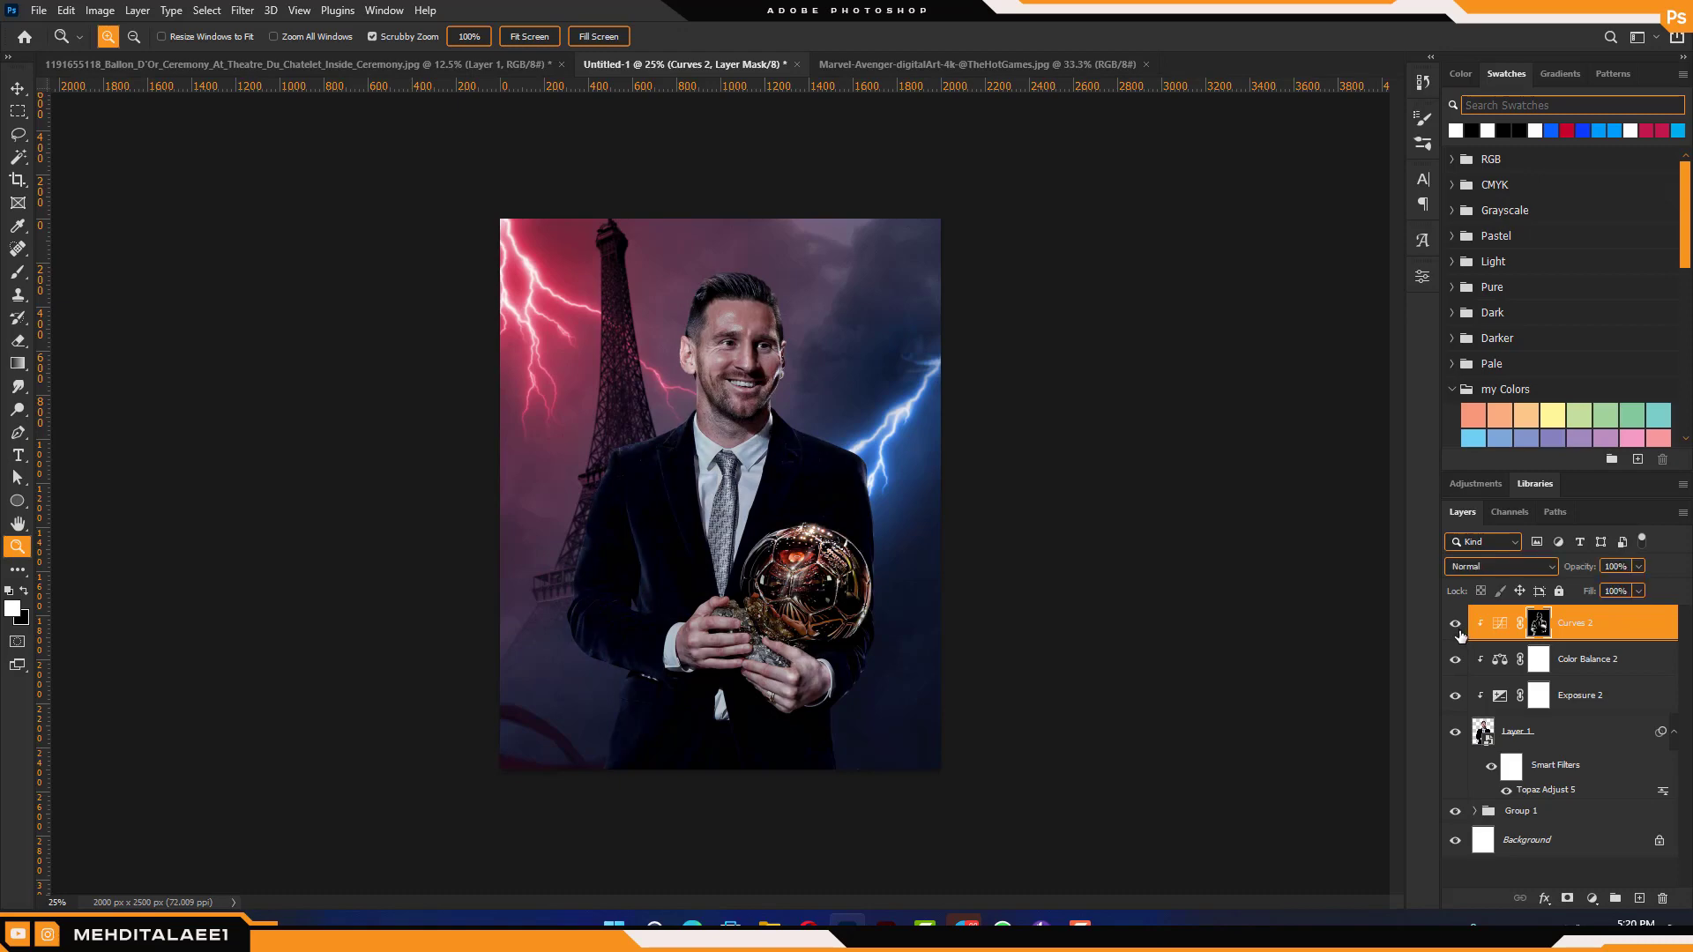
Add a clipped Hue/Saturation adjustment above Curves 2 with Colorize on, hue 347, and strongly raised saturation and lightness
click(718, 292)
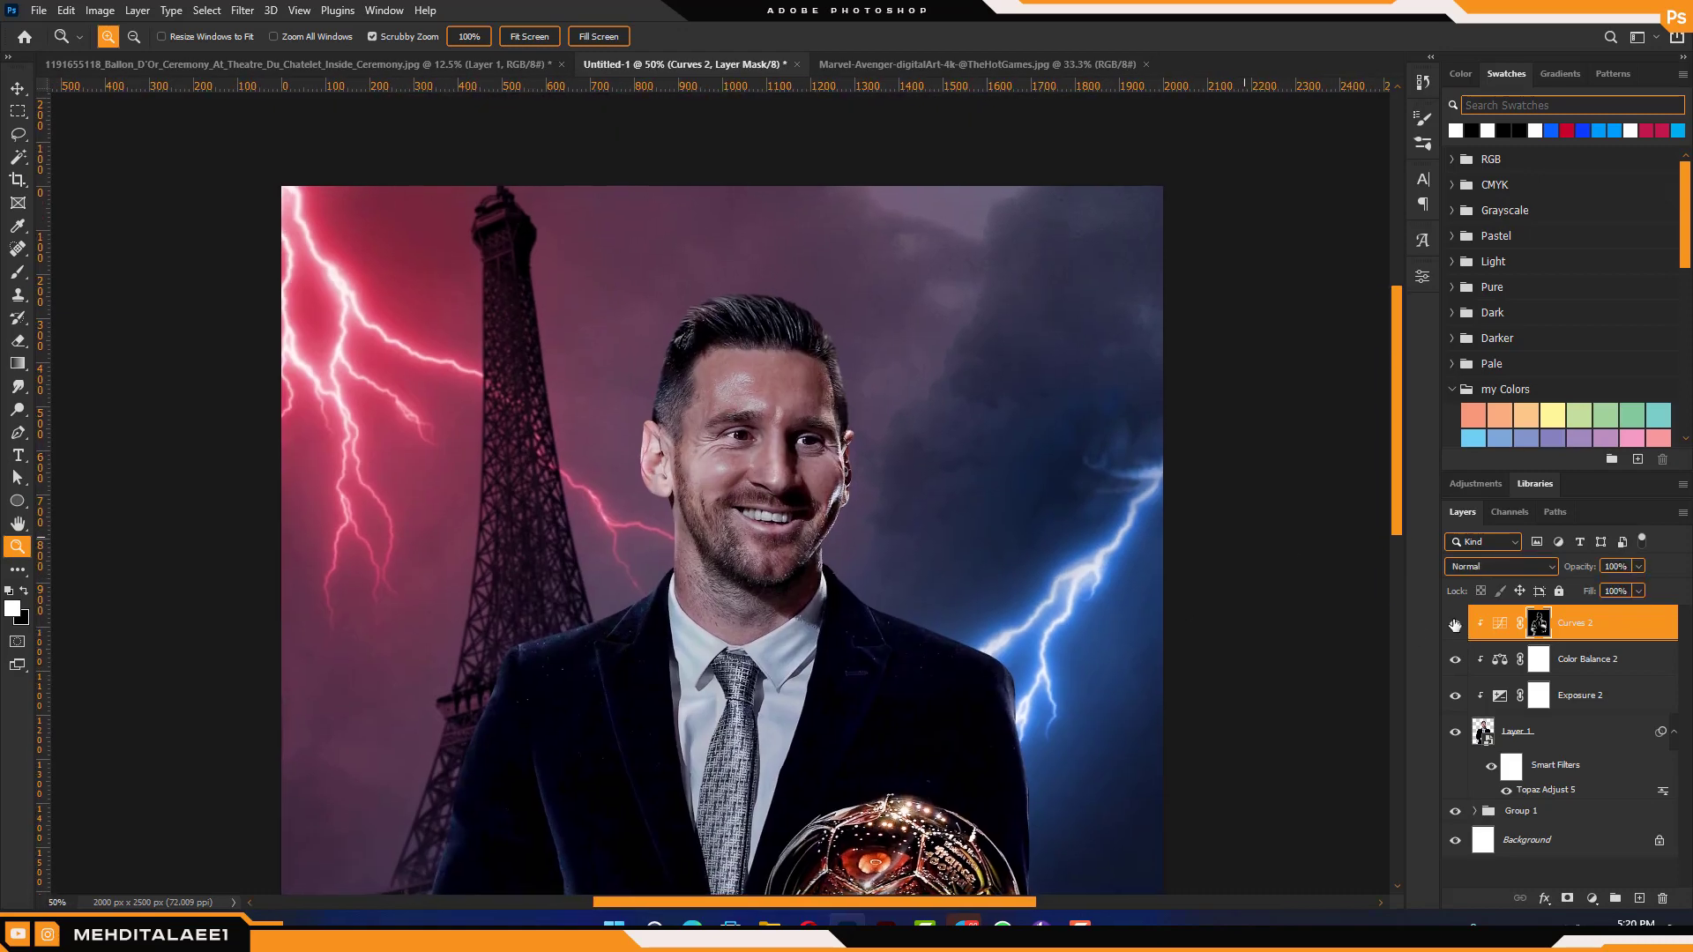
click(1592, 898)
click(1572, 732)
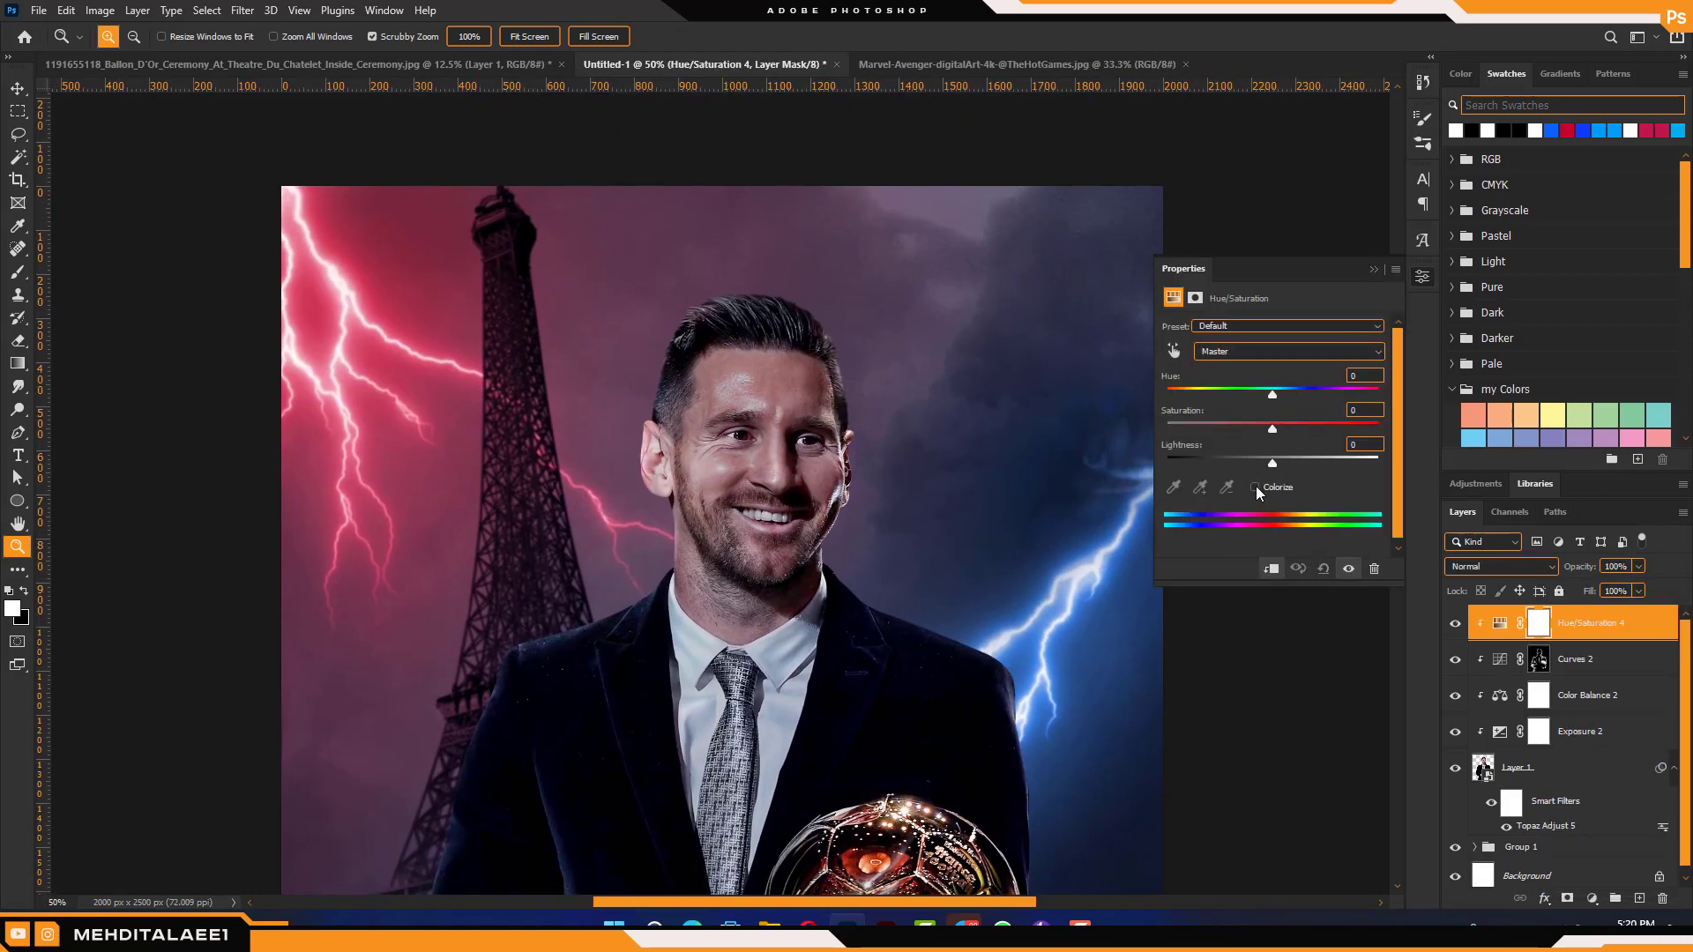
click(1255, 487)
drag(1168, 394, 1369, 394)
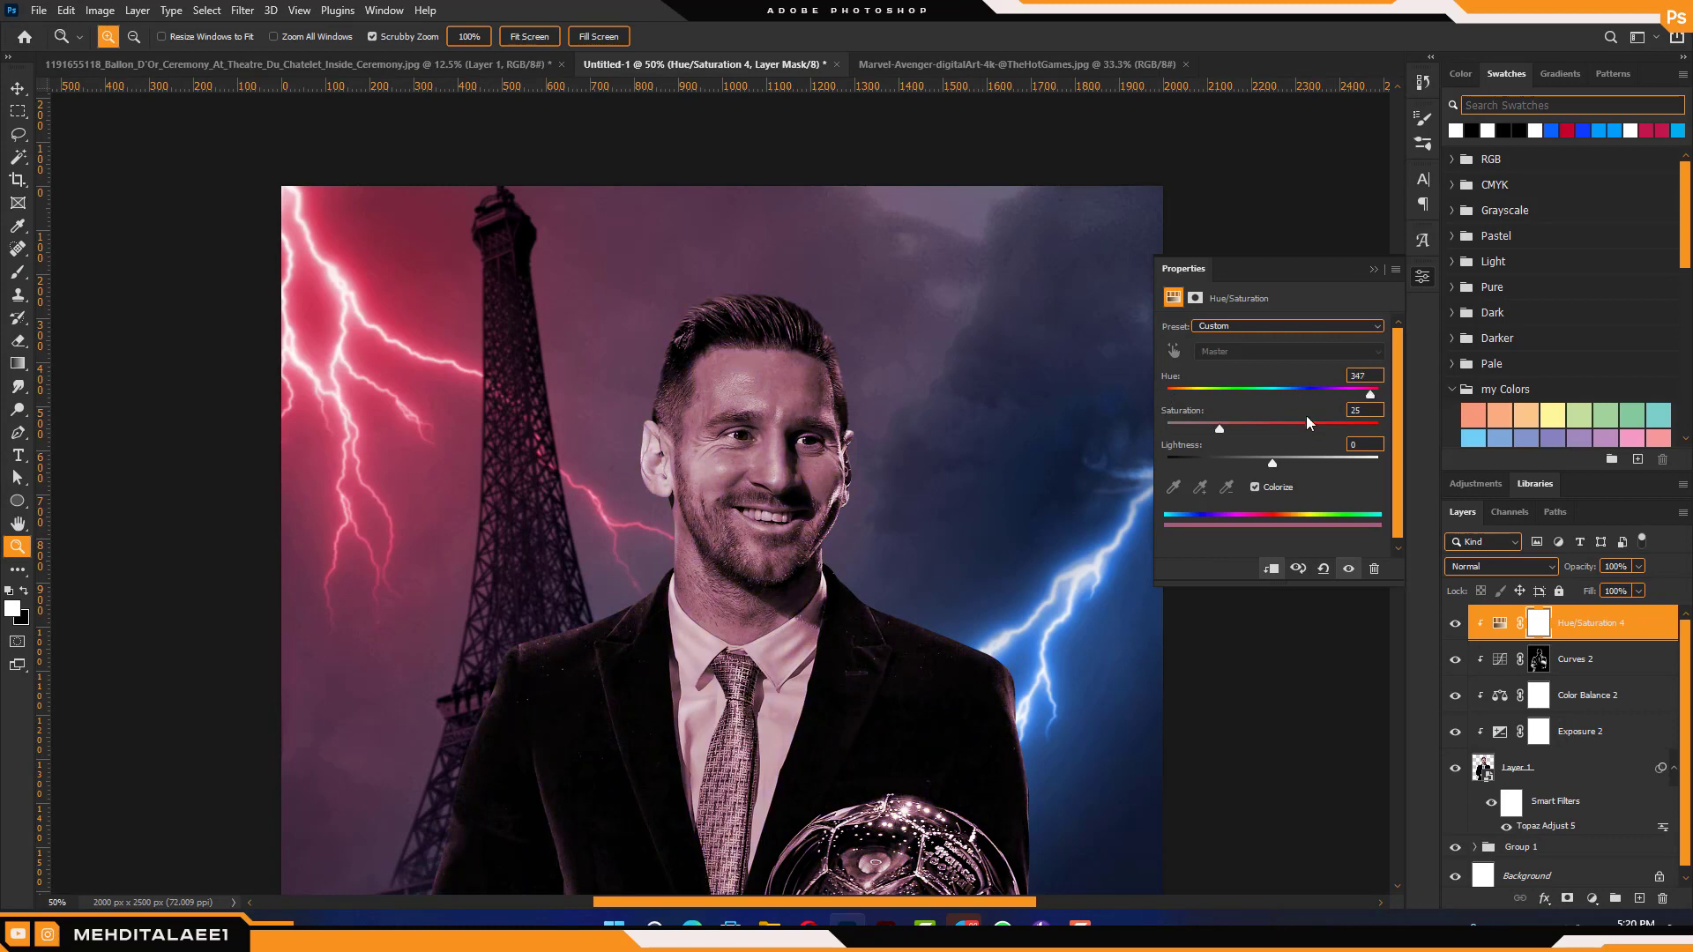
drag(1224, 430, 1327, 456)
click(1447, 442)
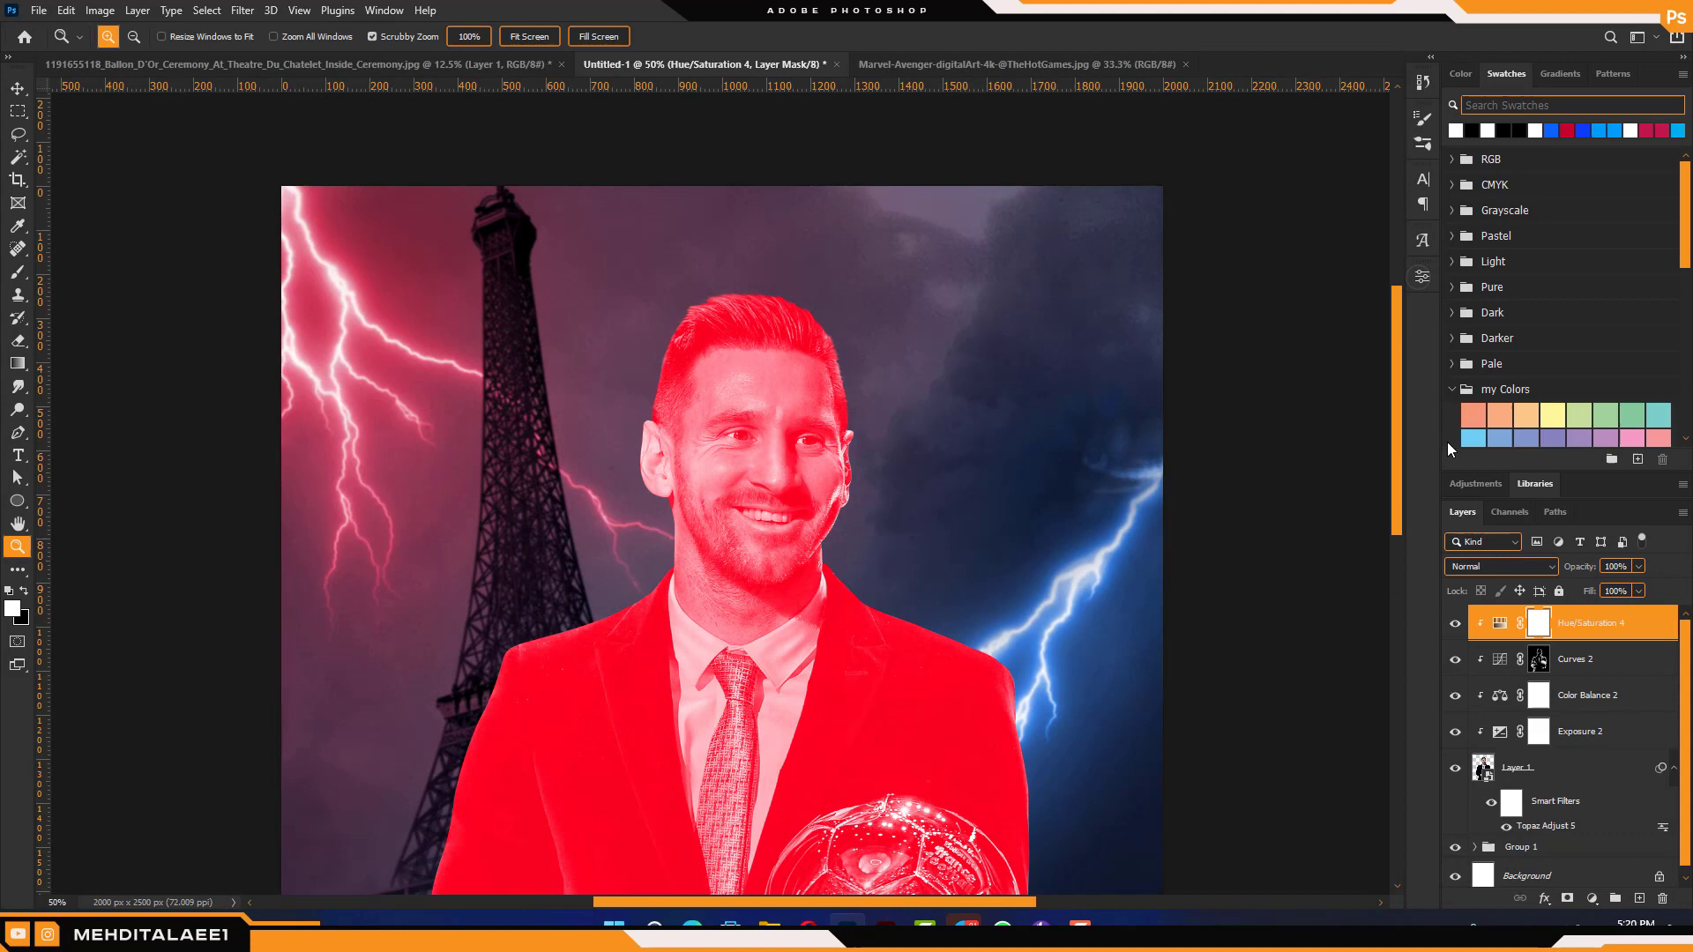
Split the Hue/Saturation 4 Blend If black point for the underlying layer to 0 / 28, and invert its mask to black
double_click(1654, 637)
drag(1206, 794, 1209, 791)
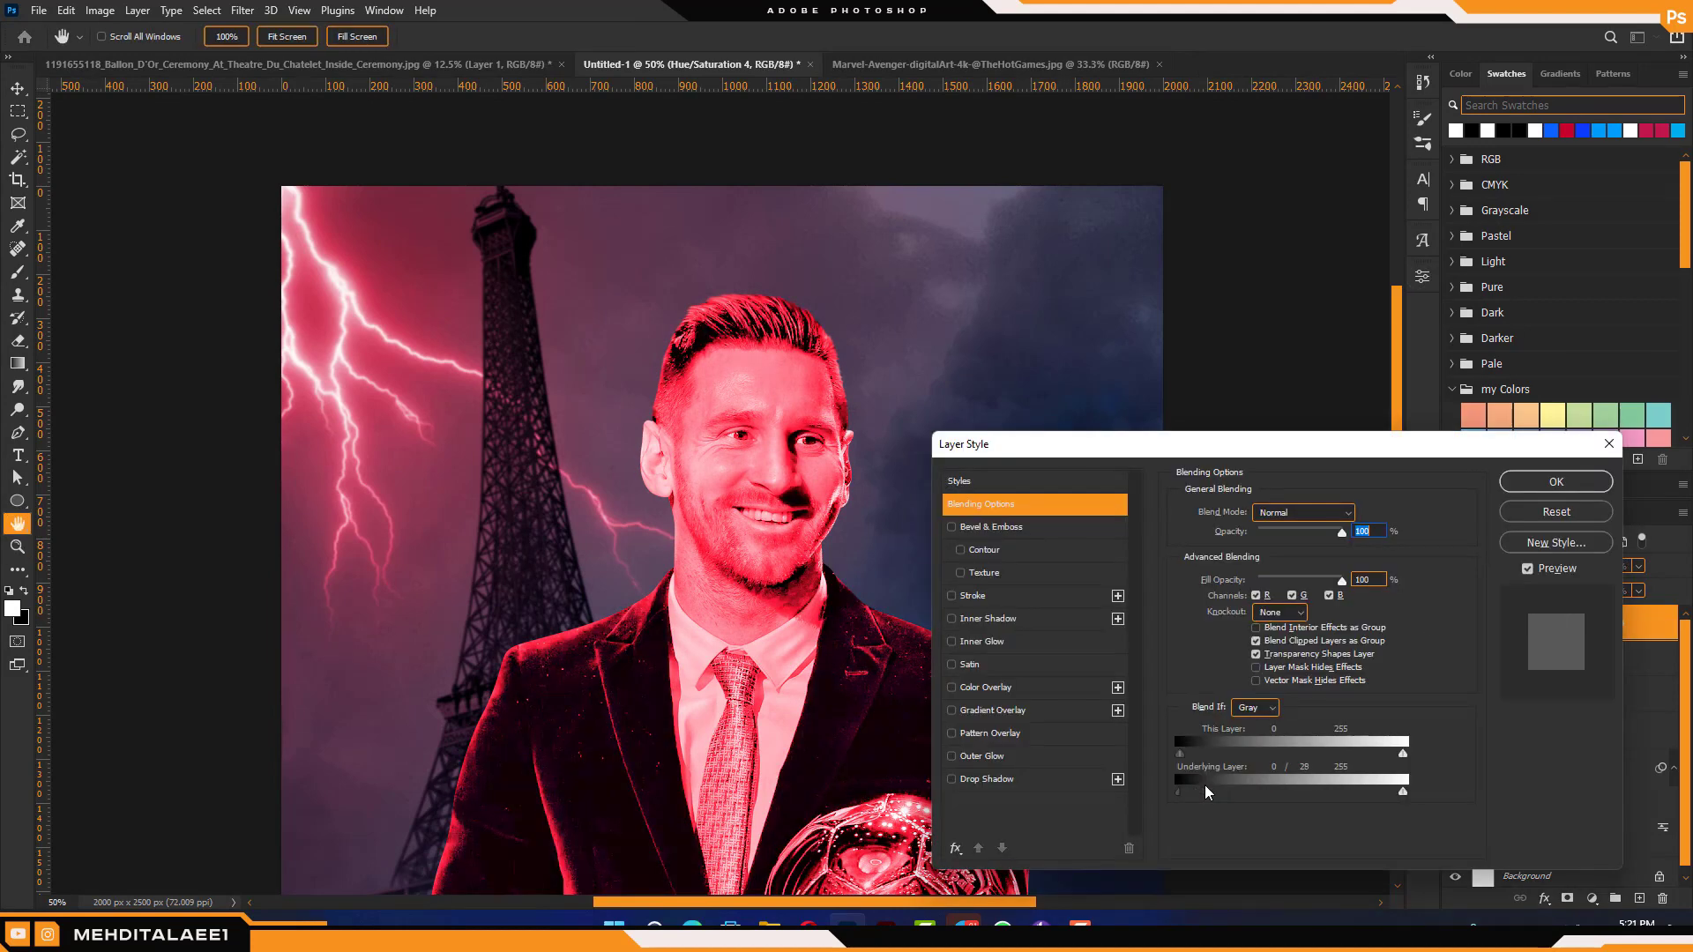
click(1526, 482)
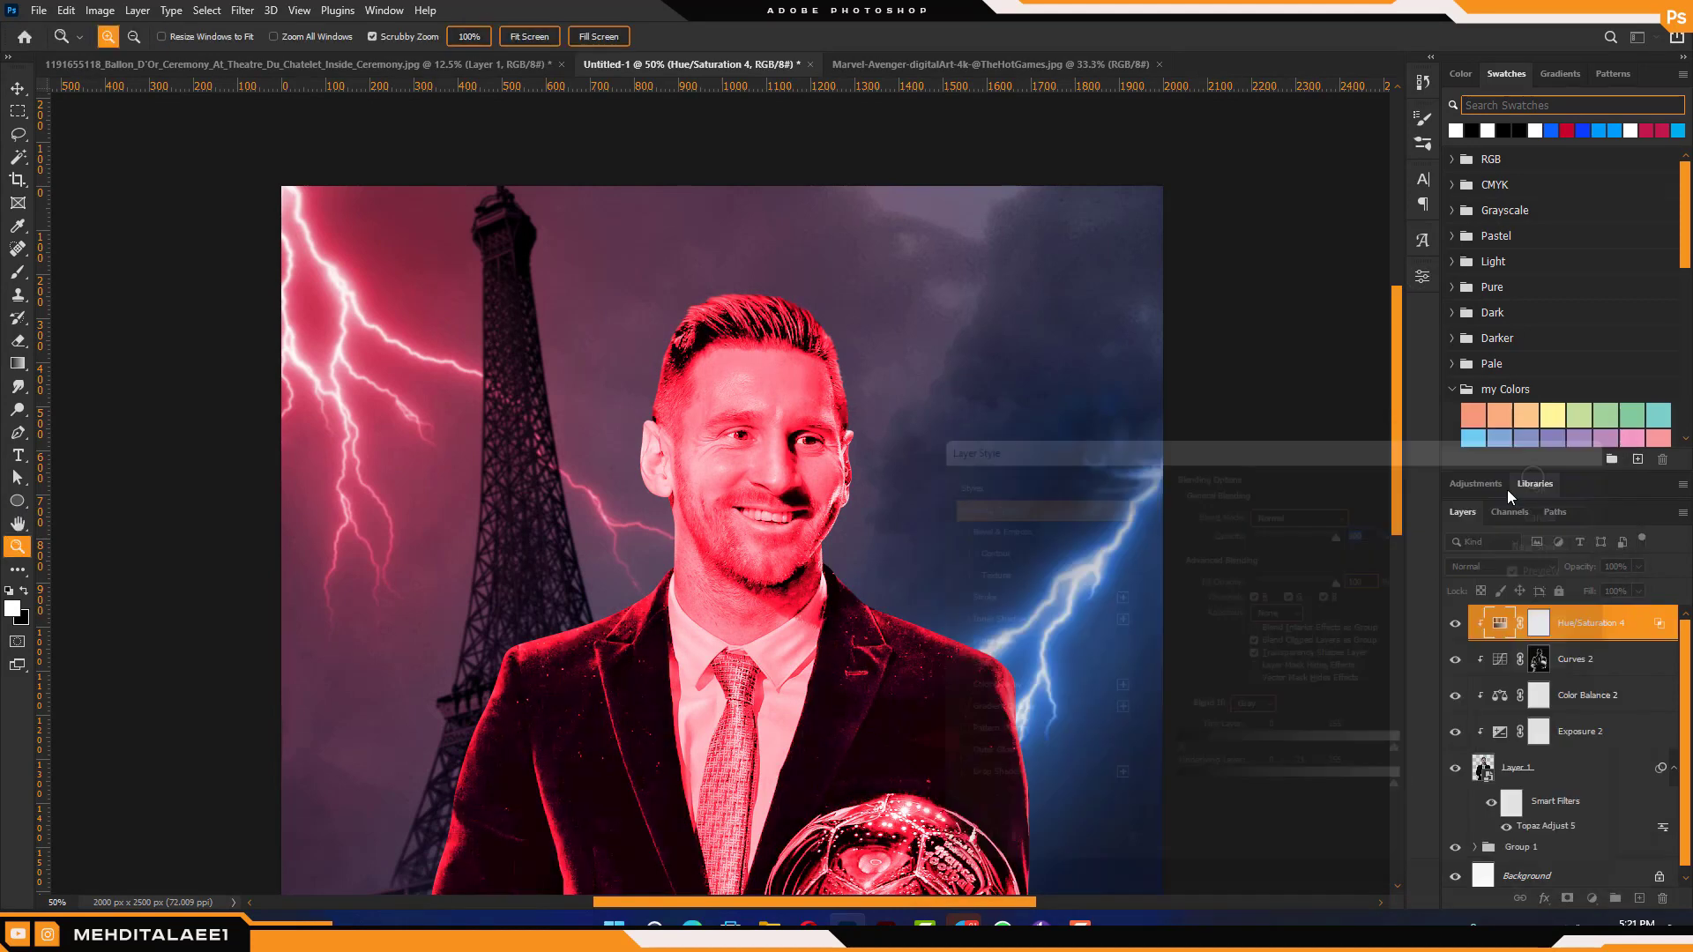
click(1537, 623)
key(ctrl+i)
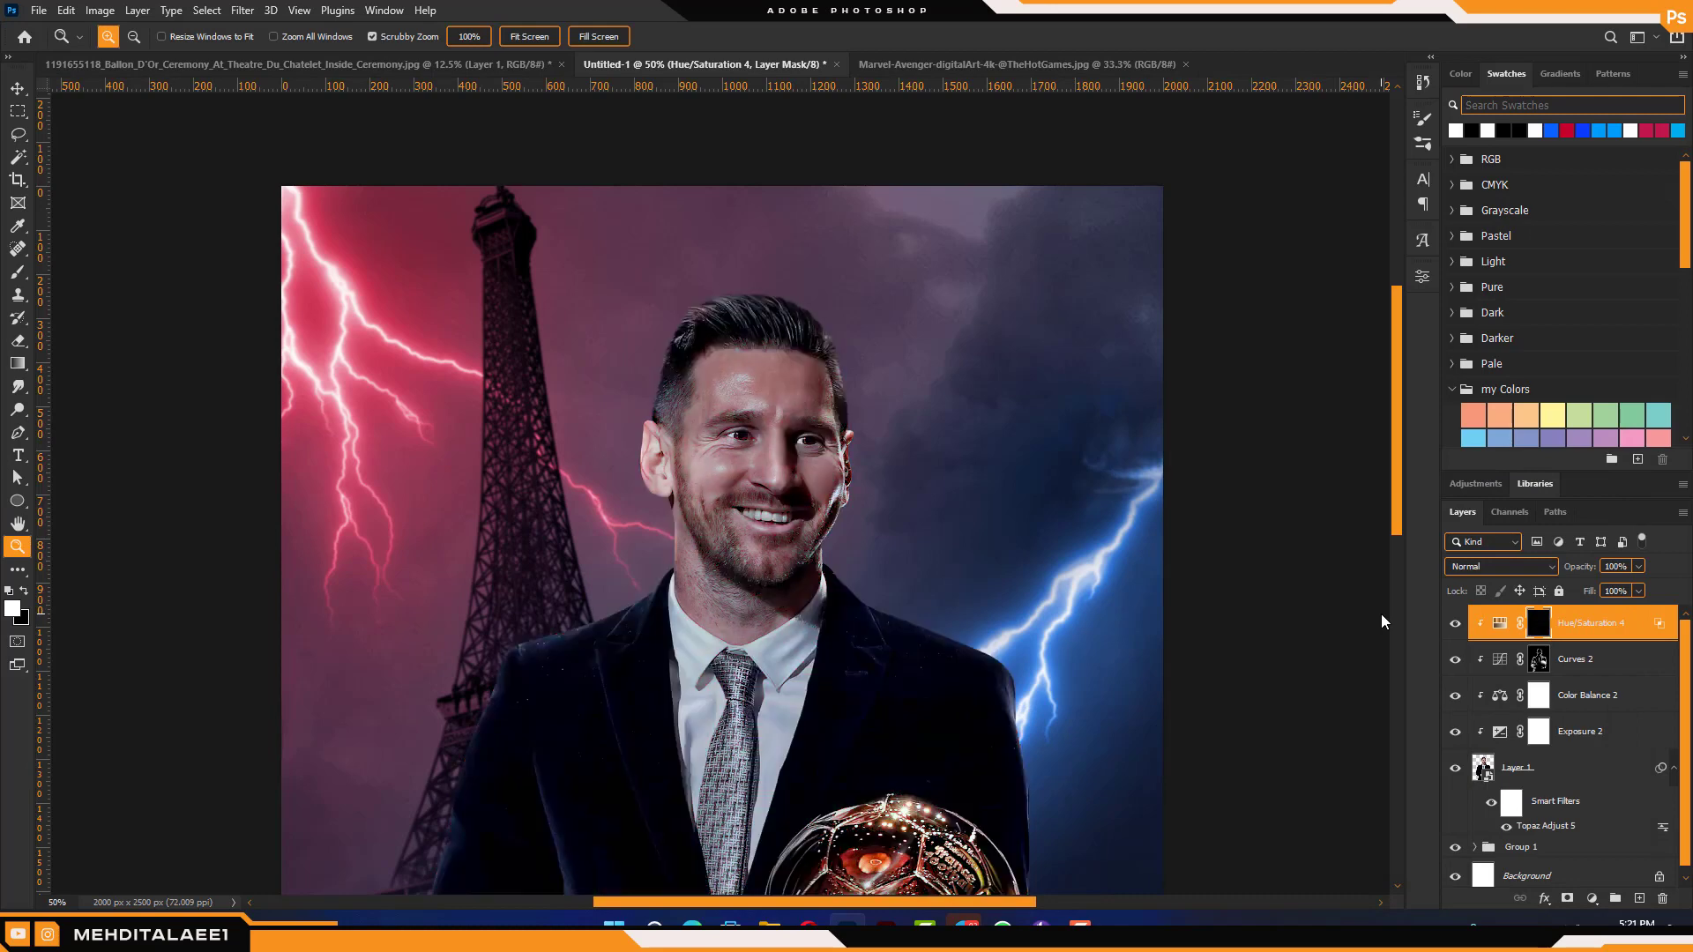
Paint a red rim light along the shoulder and sleeve nearest the Eiffel Tower on the Hue/Saturation 4 mask at 50% opacity
click(546, 604)
click(546, 604)
key(b)
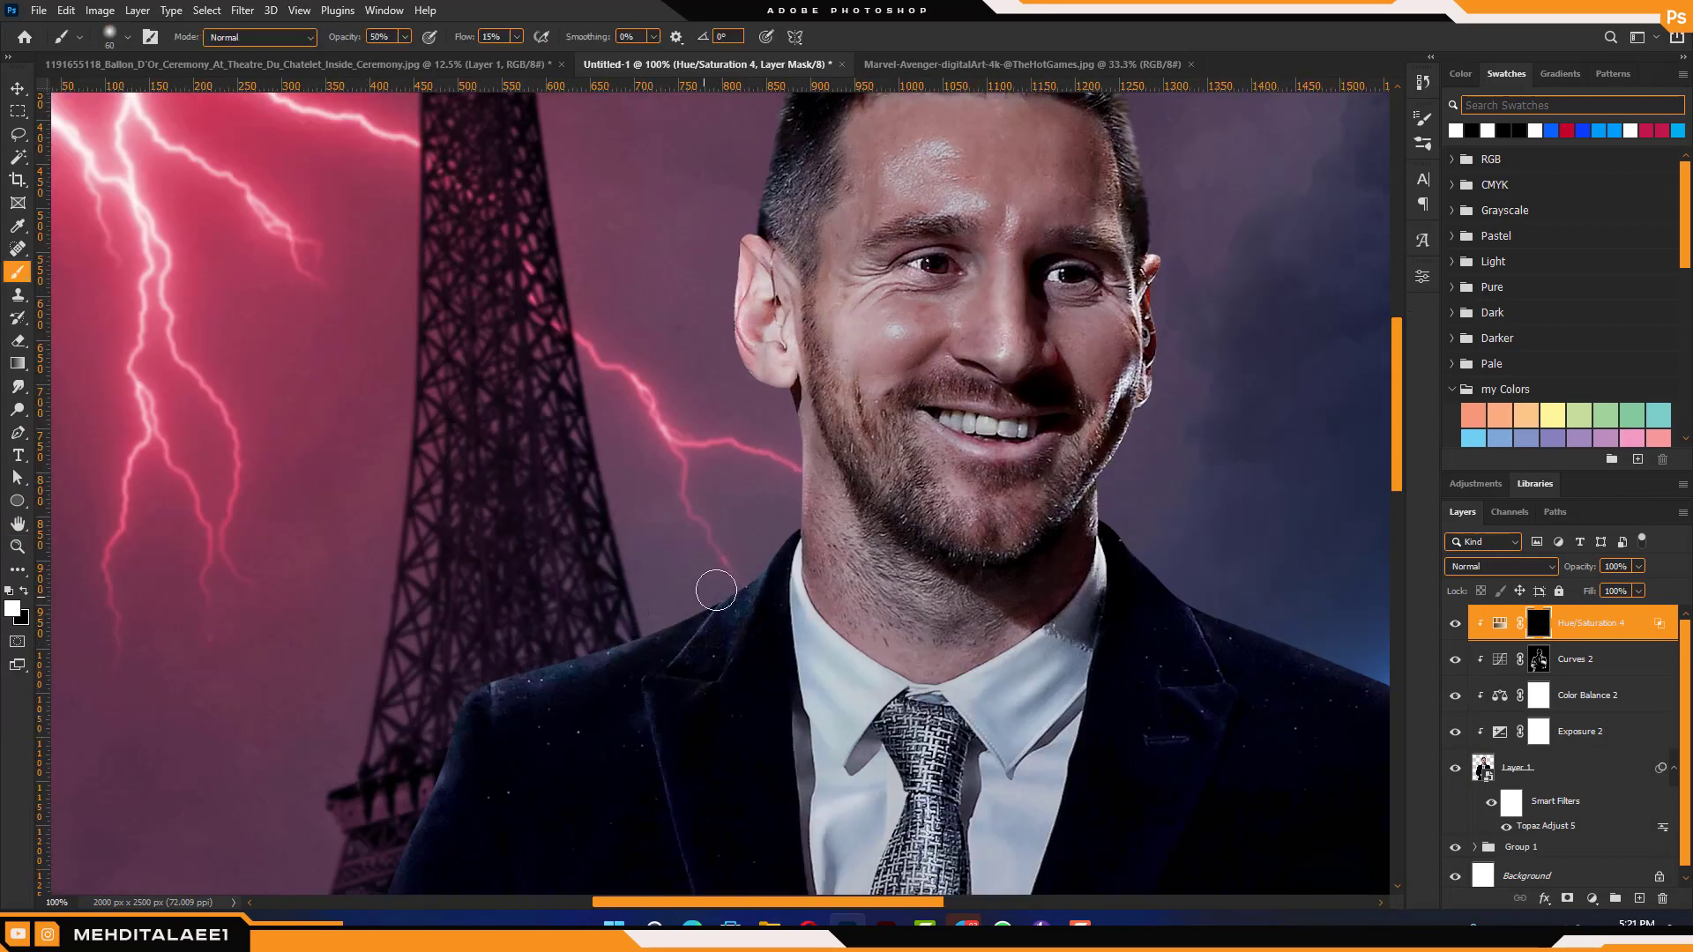
drag(617, 631, 485, 681)
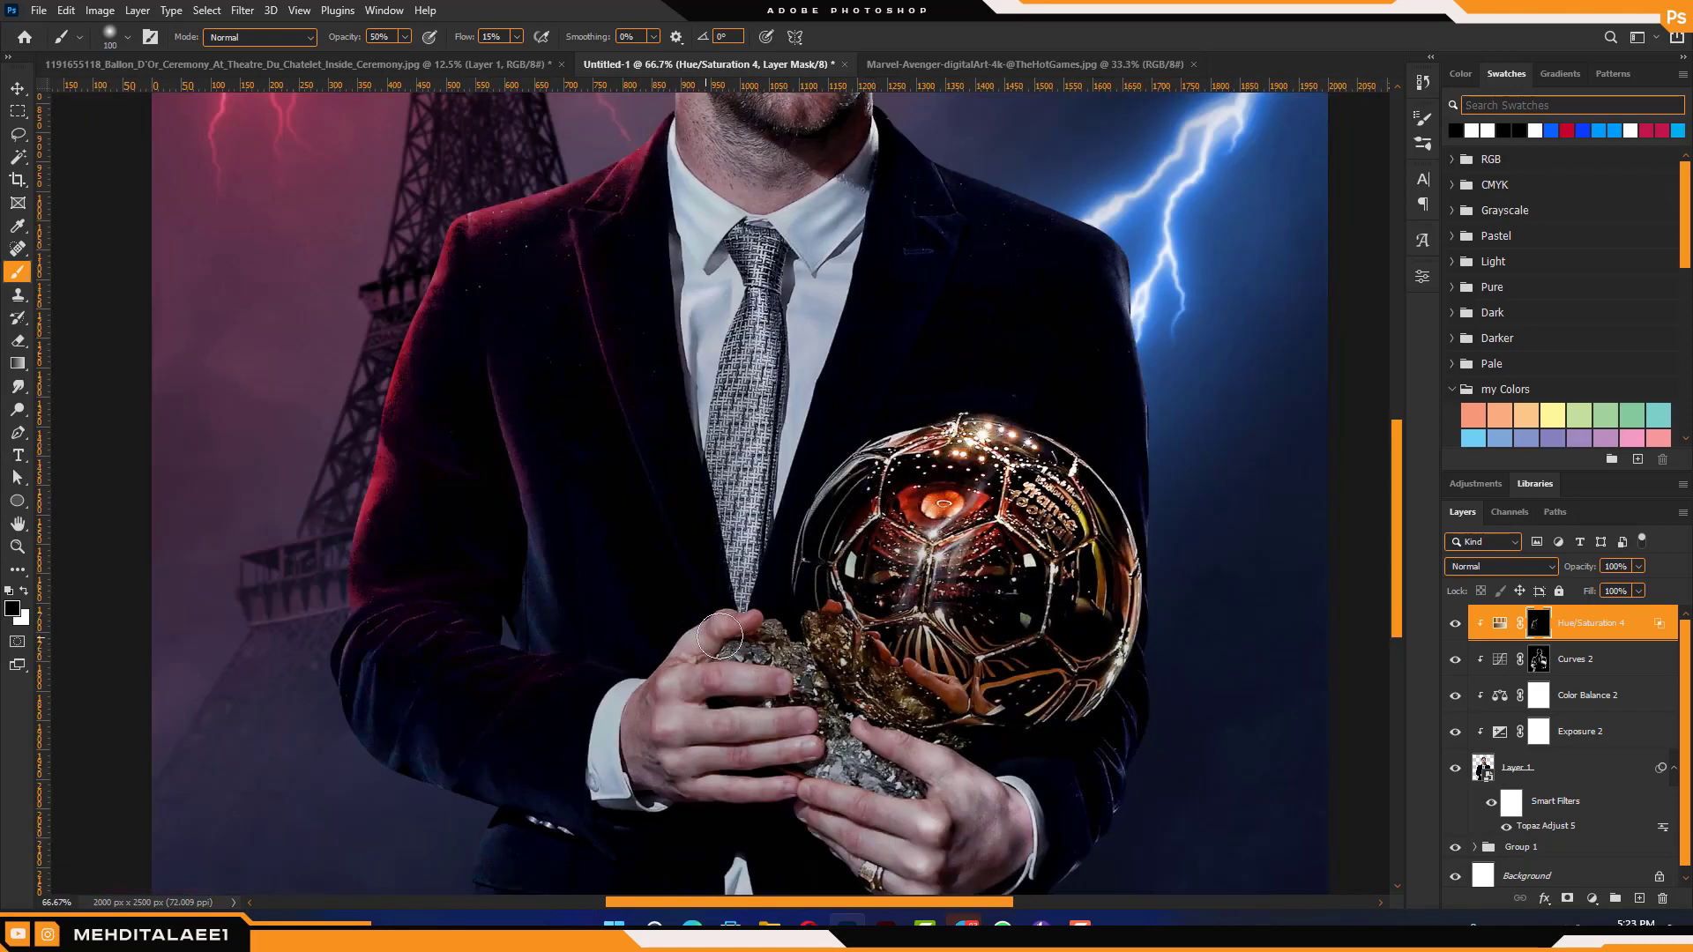
drag(657, 695, 787, 587)
key([)
key([)
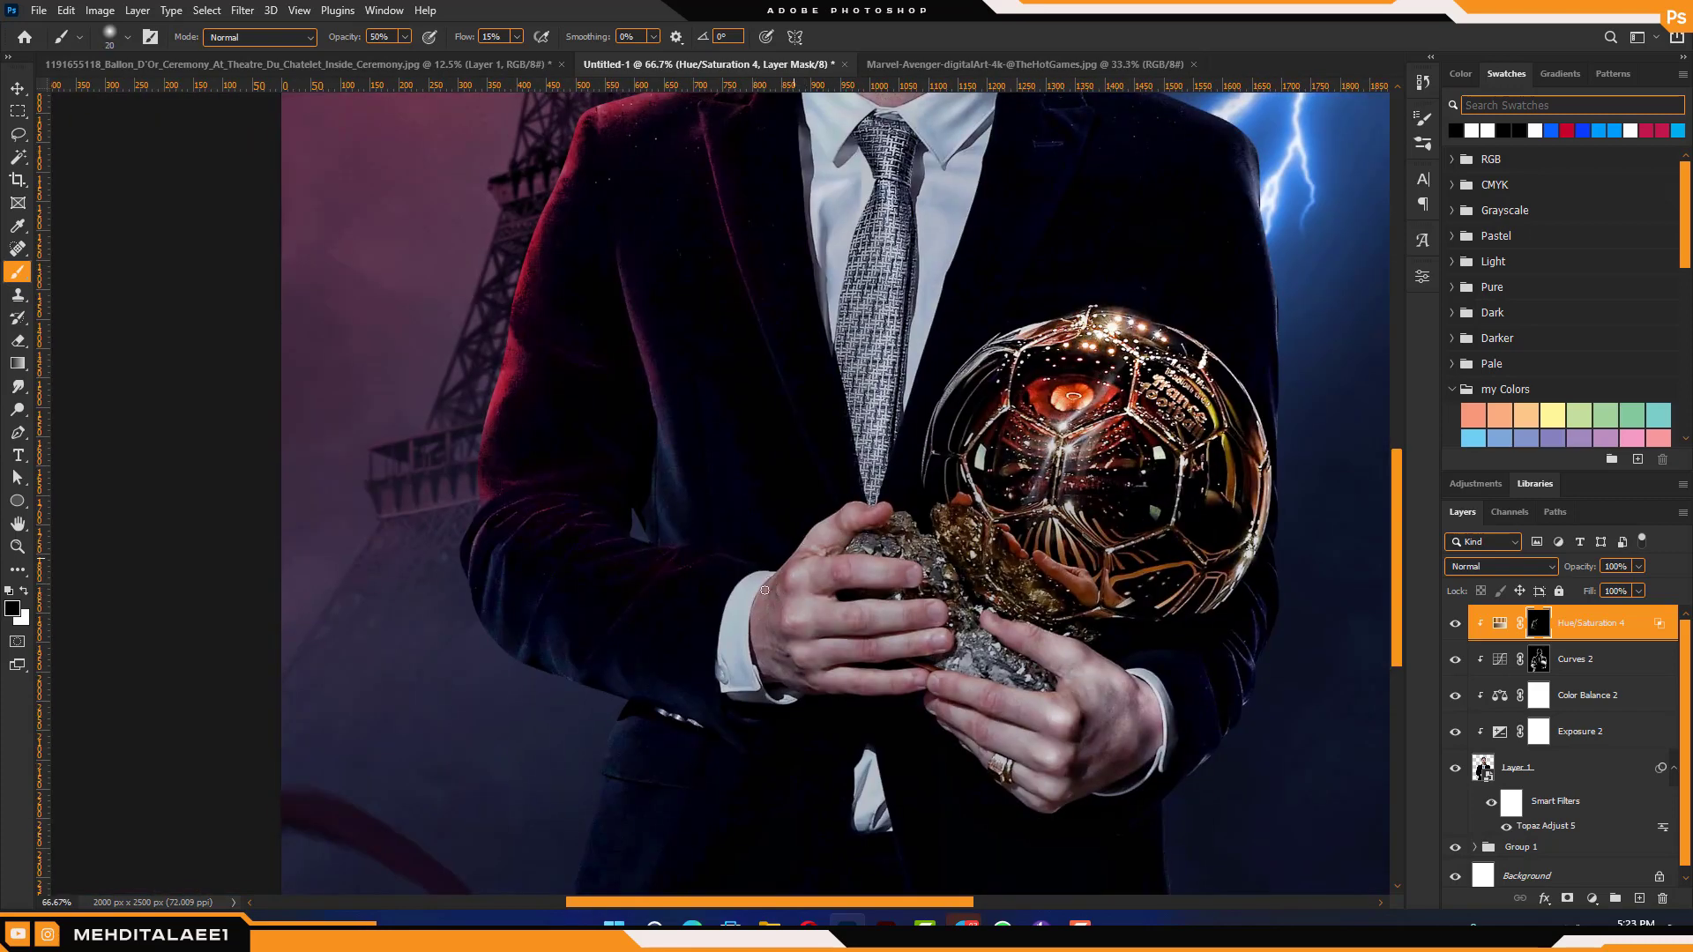
Create a new empty layer clipped directly above Layer 1, beneath the man's adjustment layers
click(1584, 673)
click(1574, 769)
click(1639, 898)
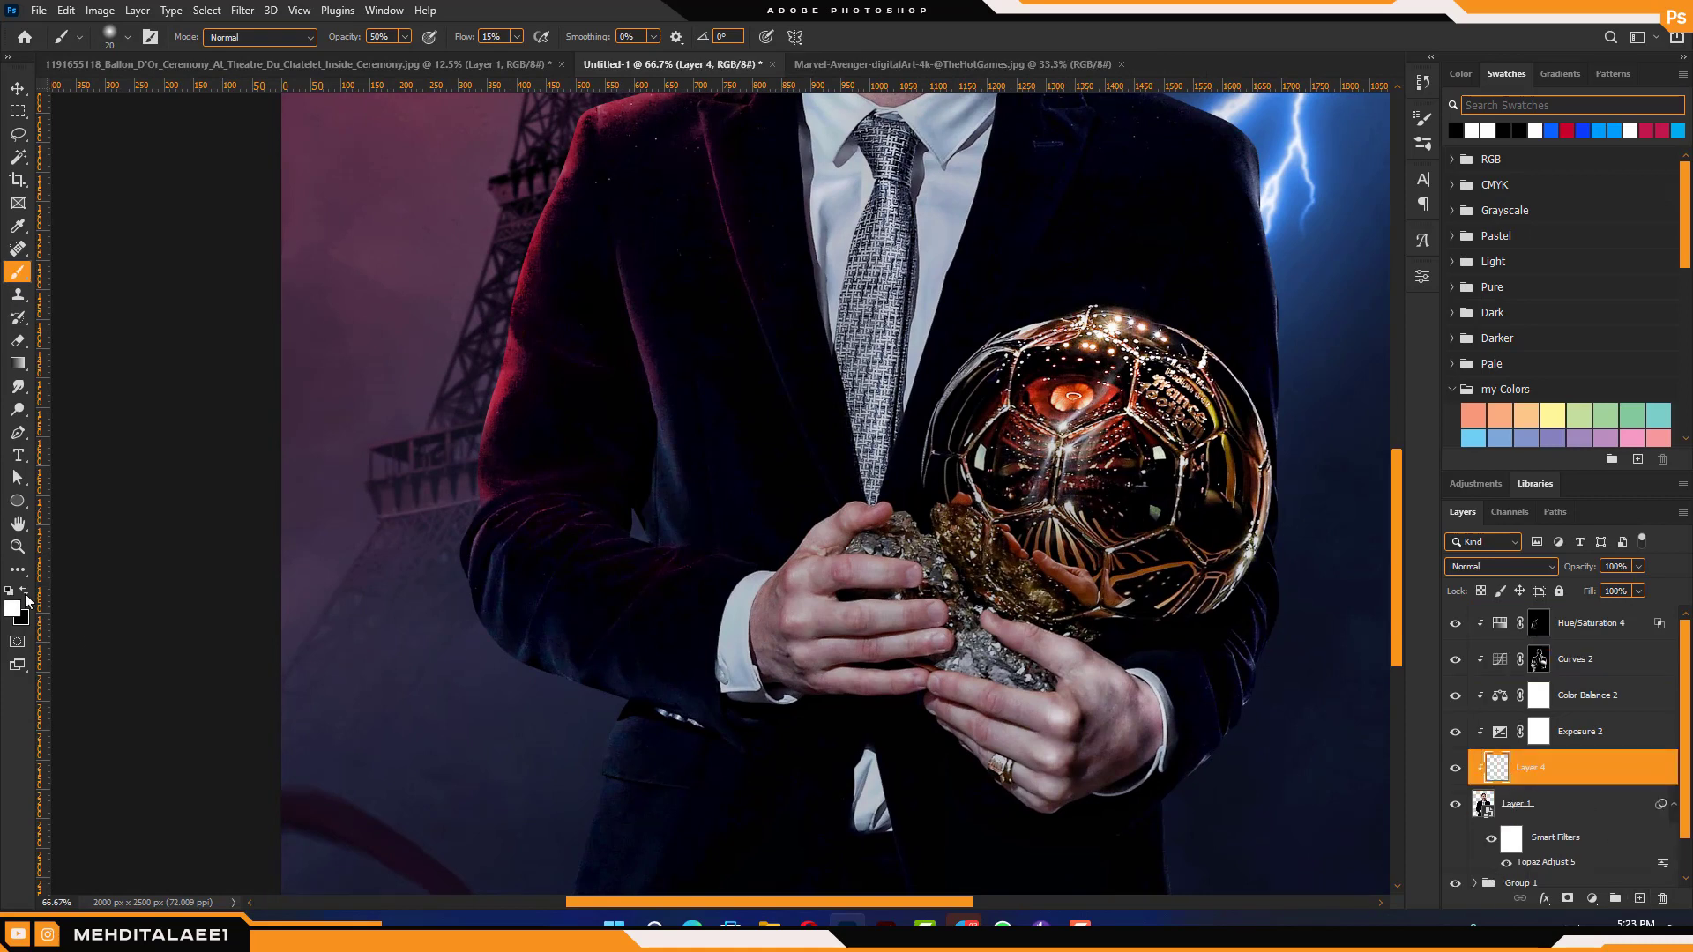
Paint soft black shadows over the hands and trophy base on the new clipped layer with a large brush at 20% opacity
key(])
key(])
key(])
key(])
key(])
key(])
key(])
key(])
key(])
key(])
key(1)
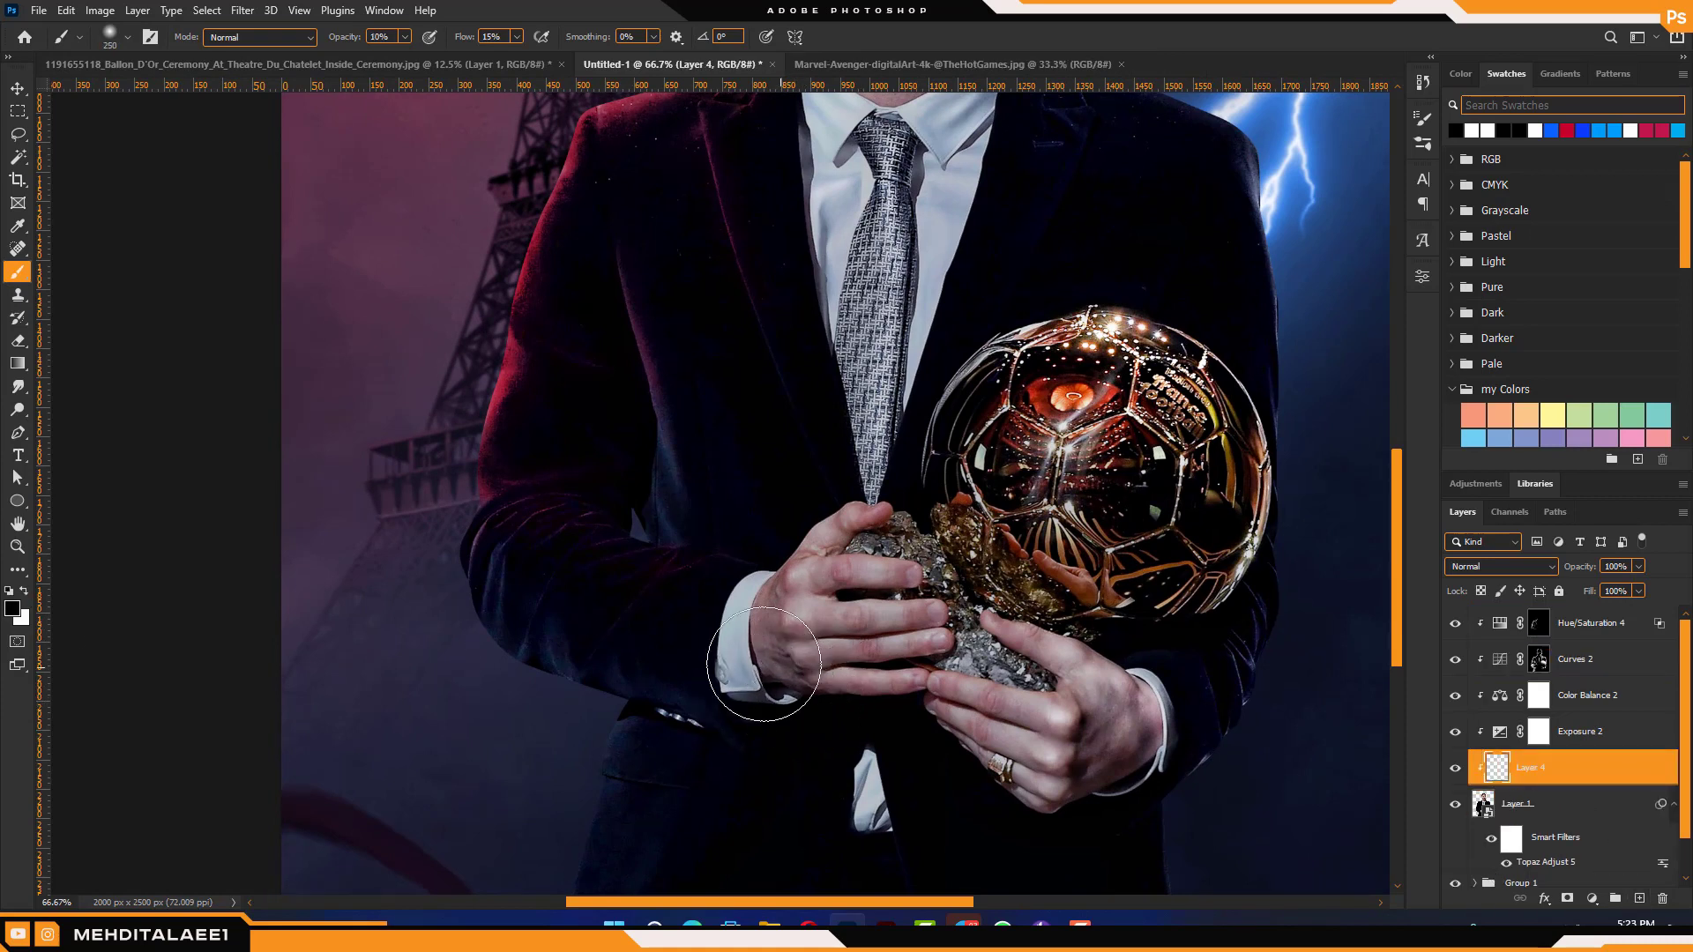
key(2)
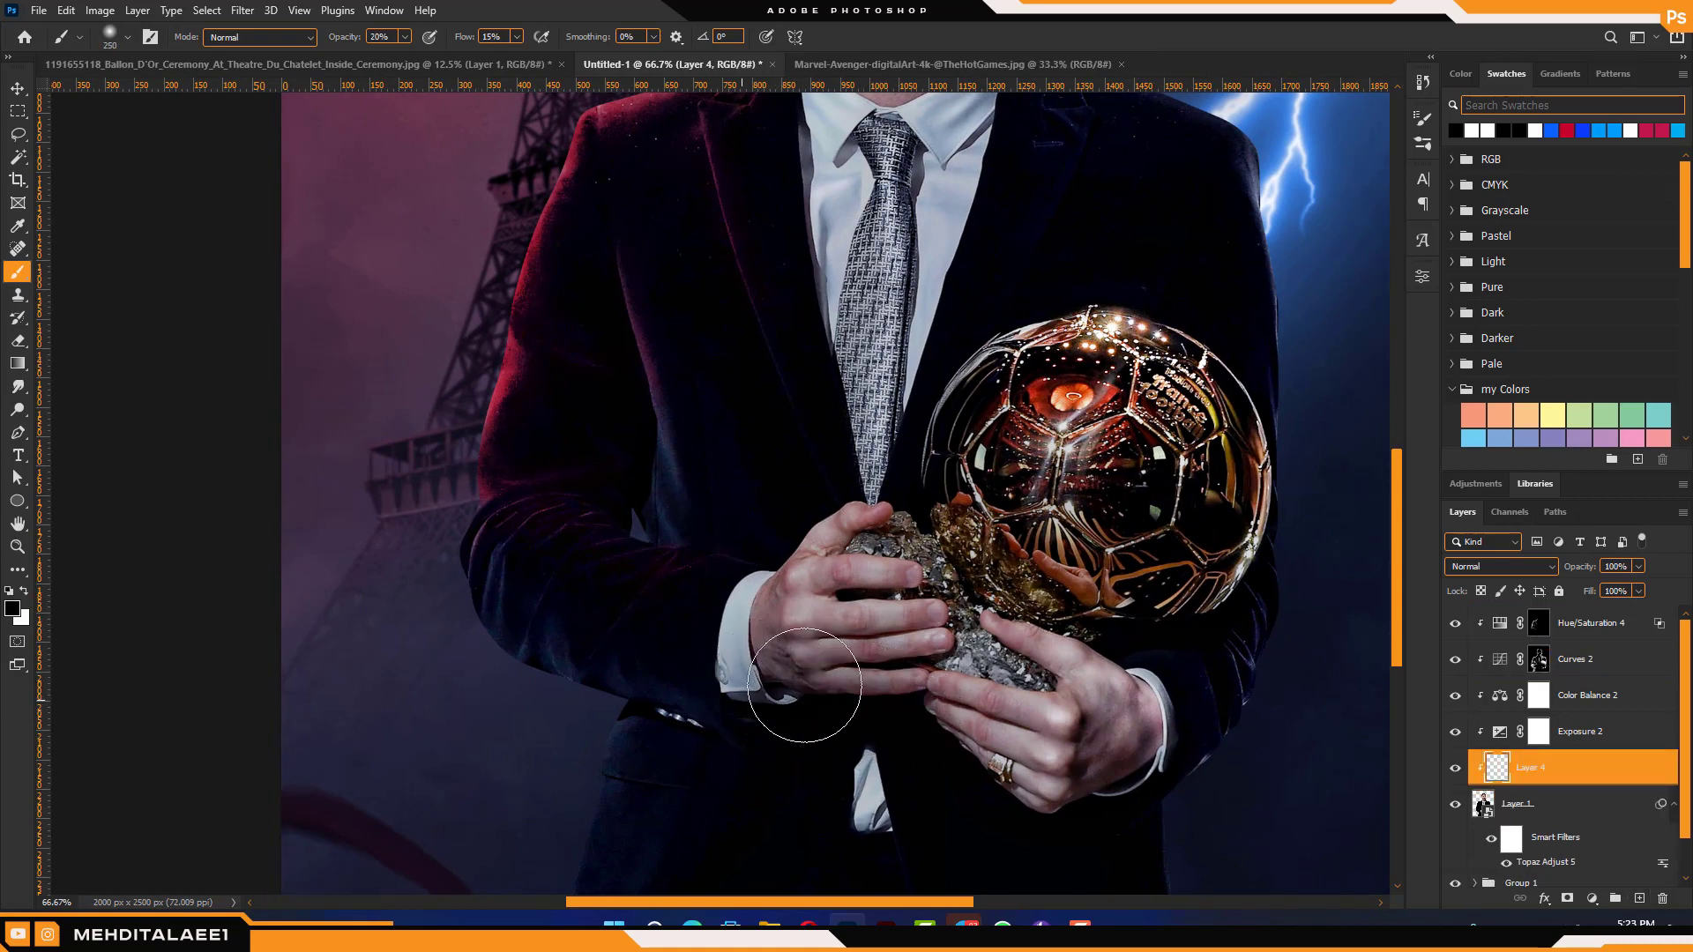
key(bracketleft)
key(bracketleft)
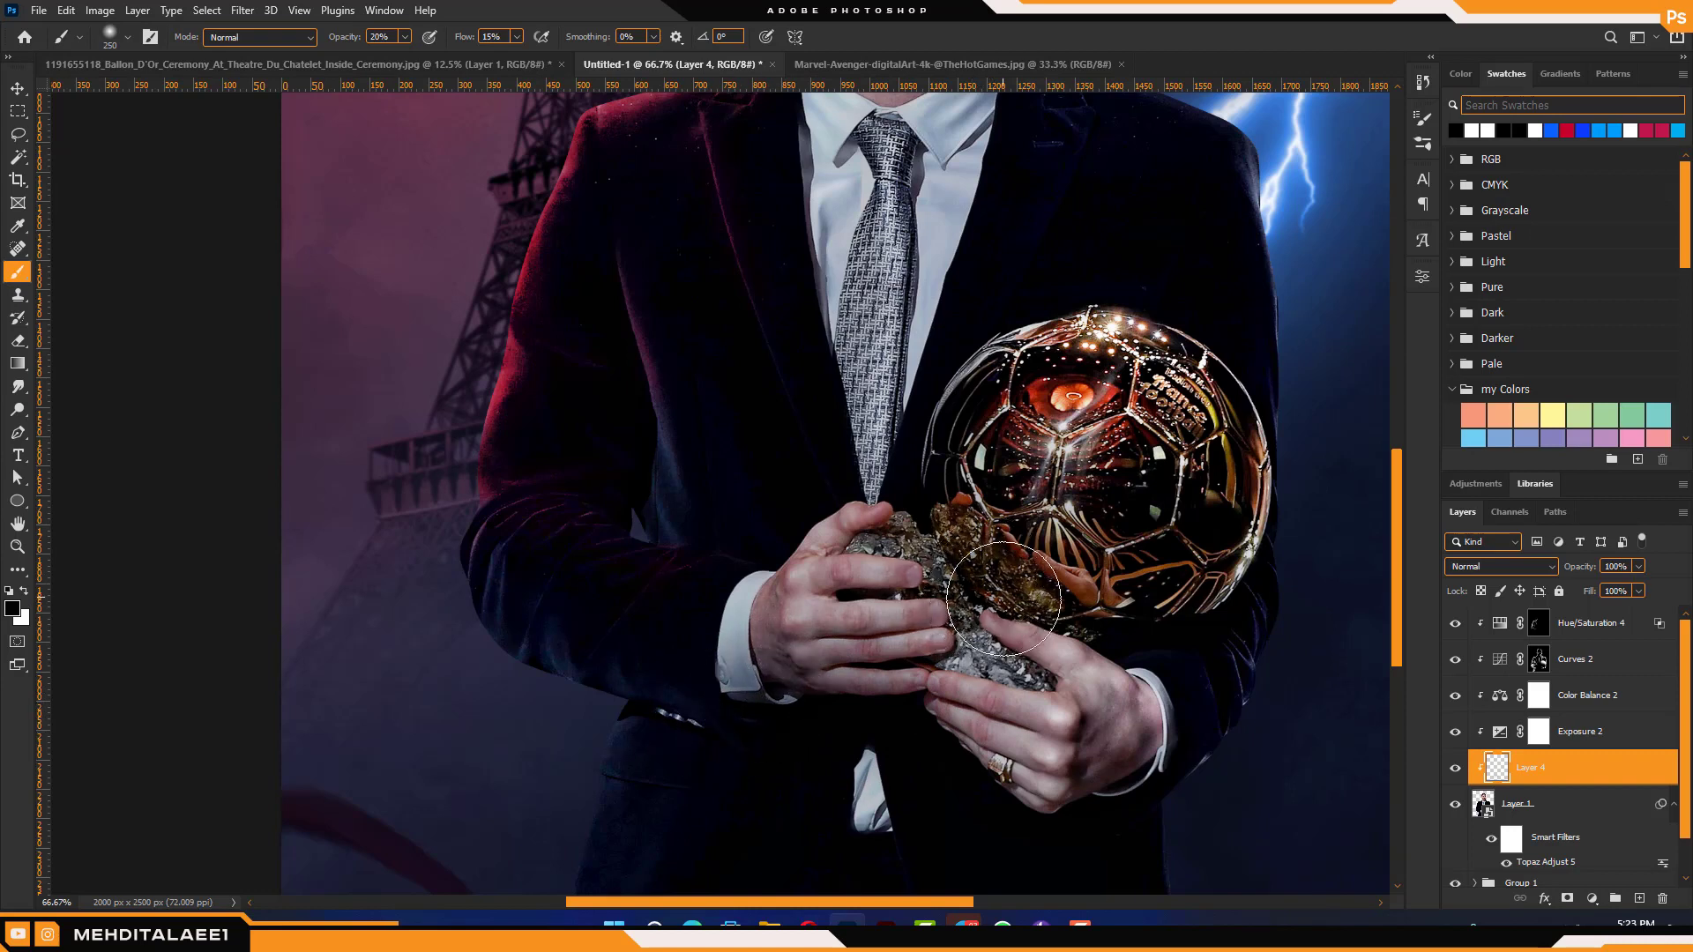
key(bracketright)
key(bracketright)
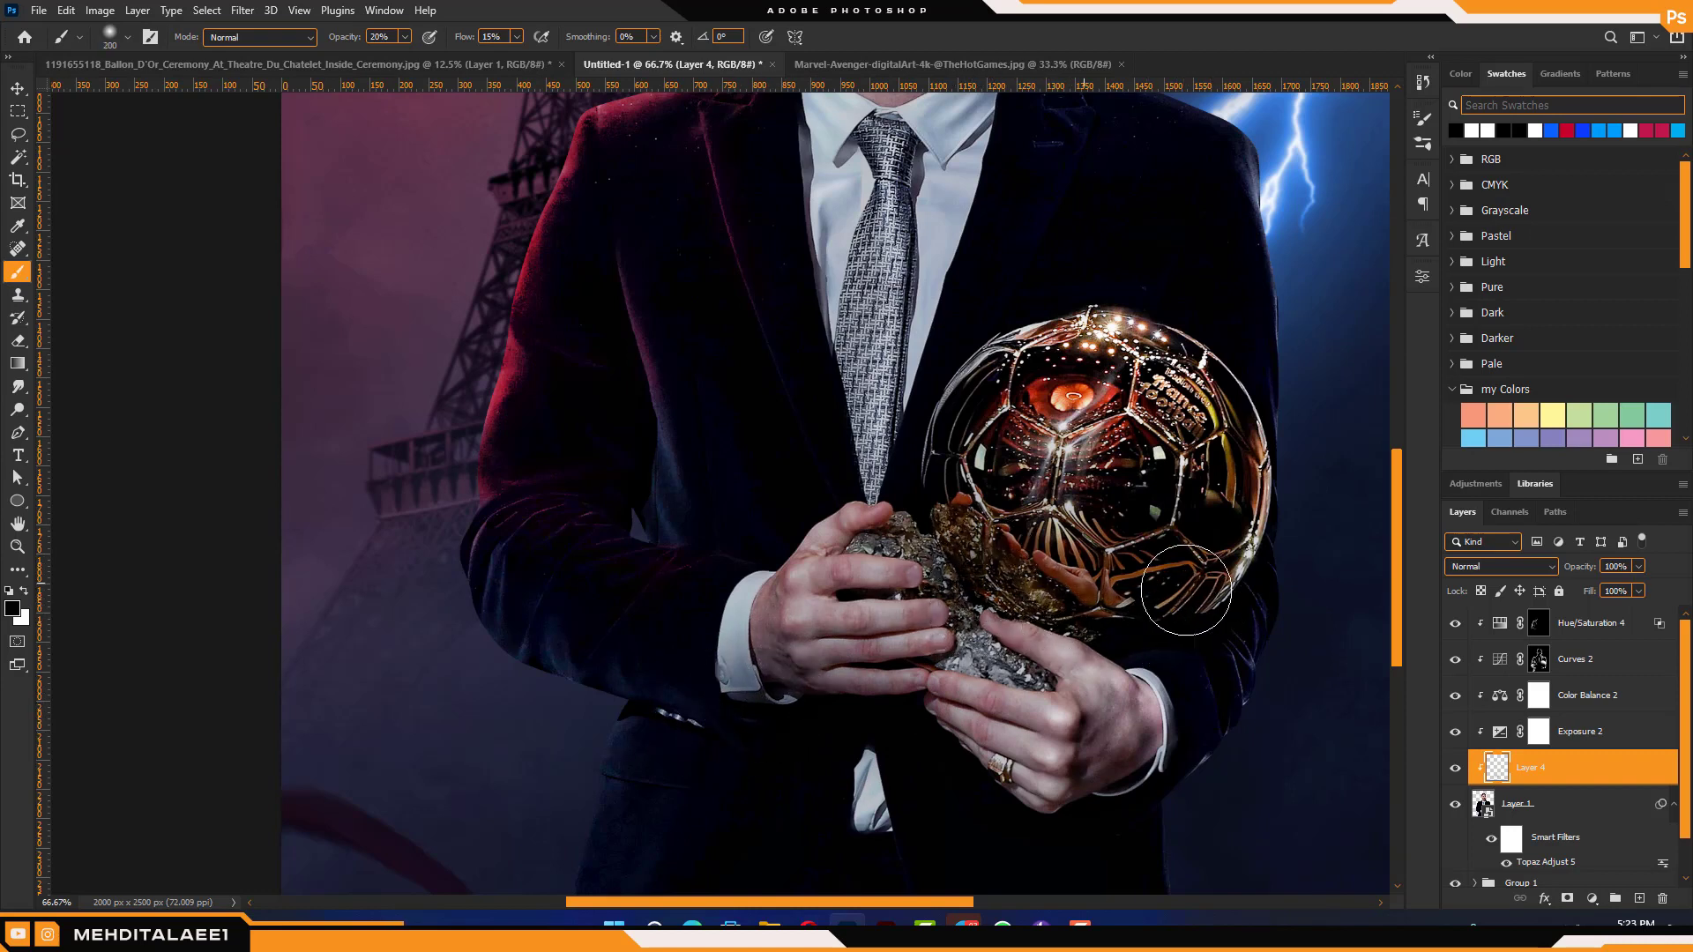
Deepen the black shading on the trophy's underside, the hands and the lower suit with the brush at 50% opacity
key(5)
mouse_move(1152, 579)
mouse_down()
mouse_move(1056, 589)
mouse_move(1067, 574)
mouse_up()
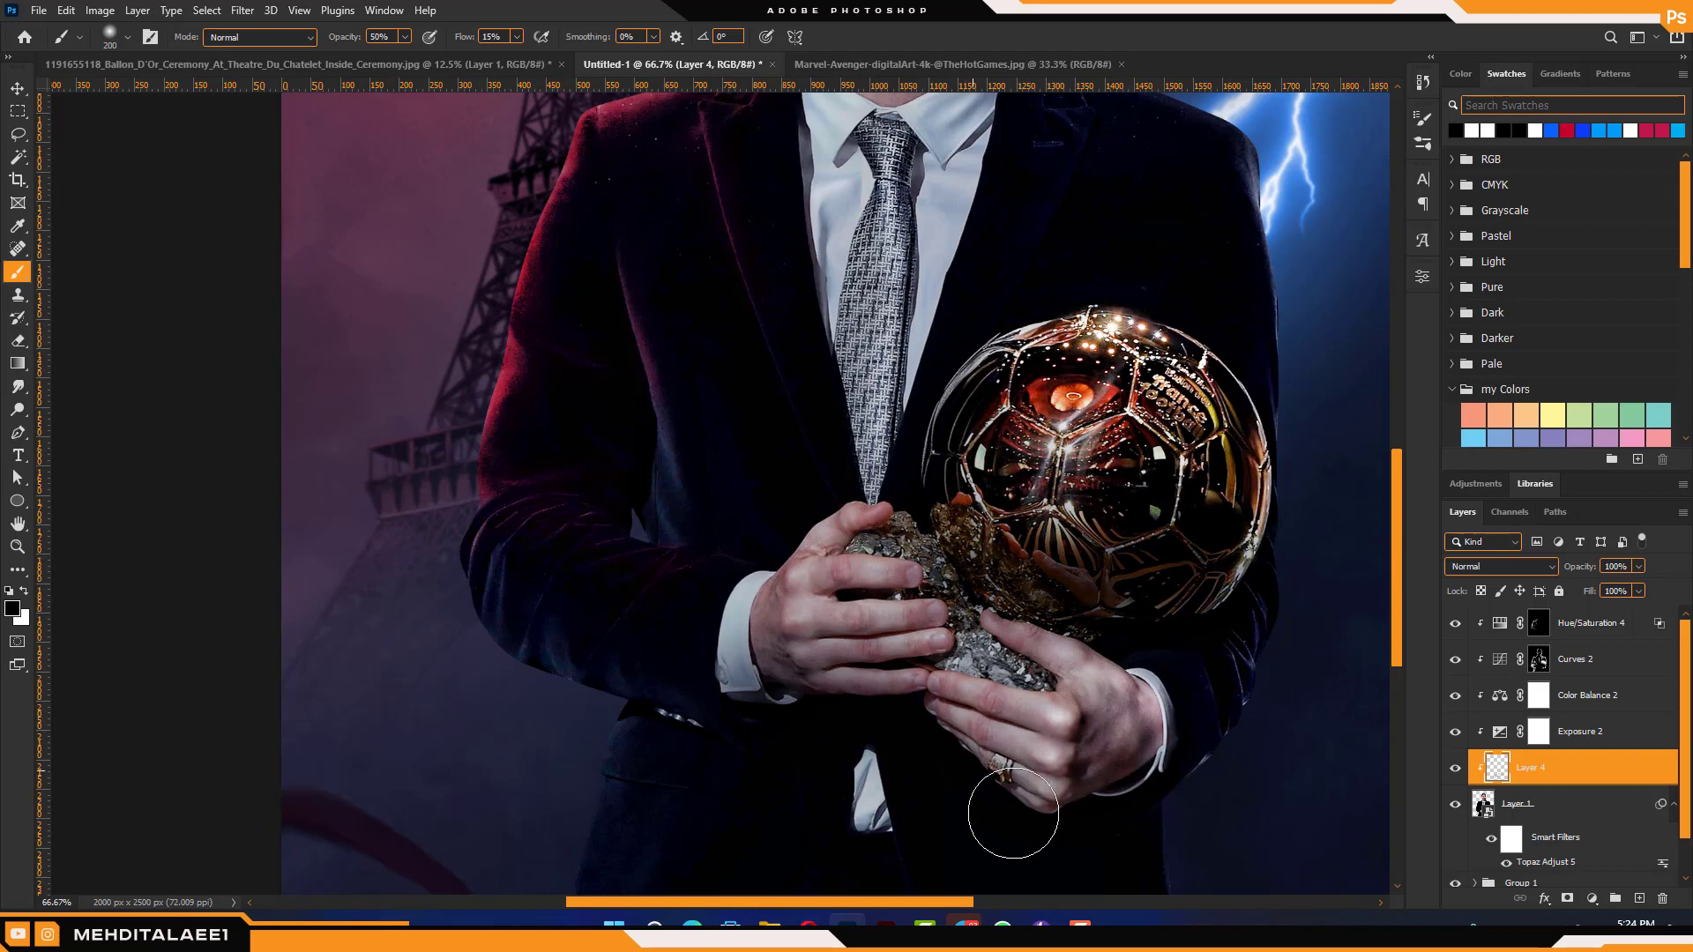
scroll(988, 719, down, 3)
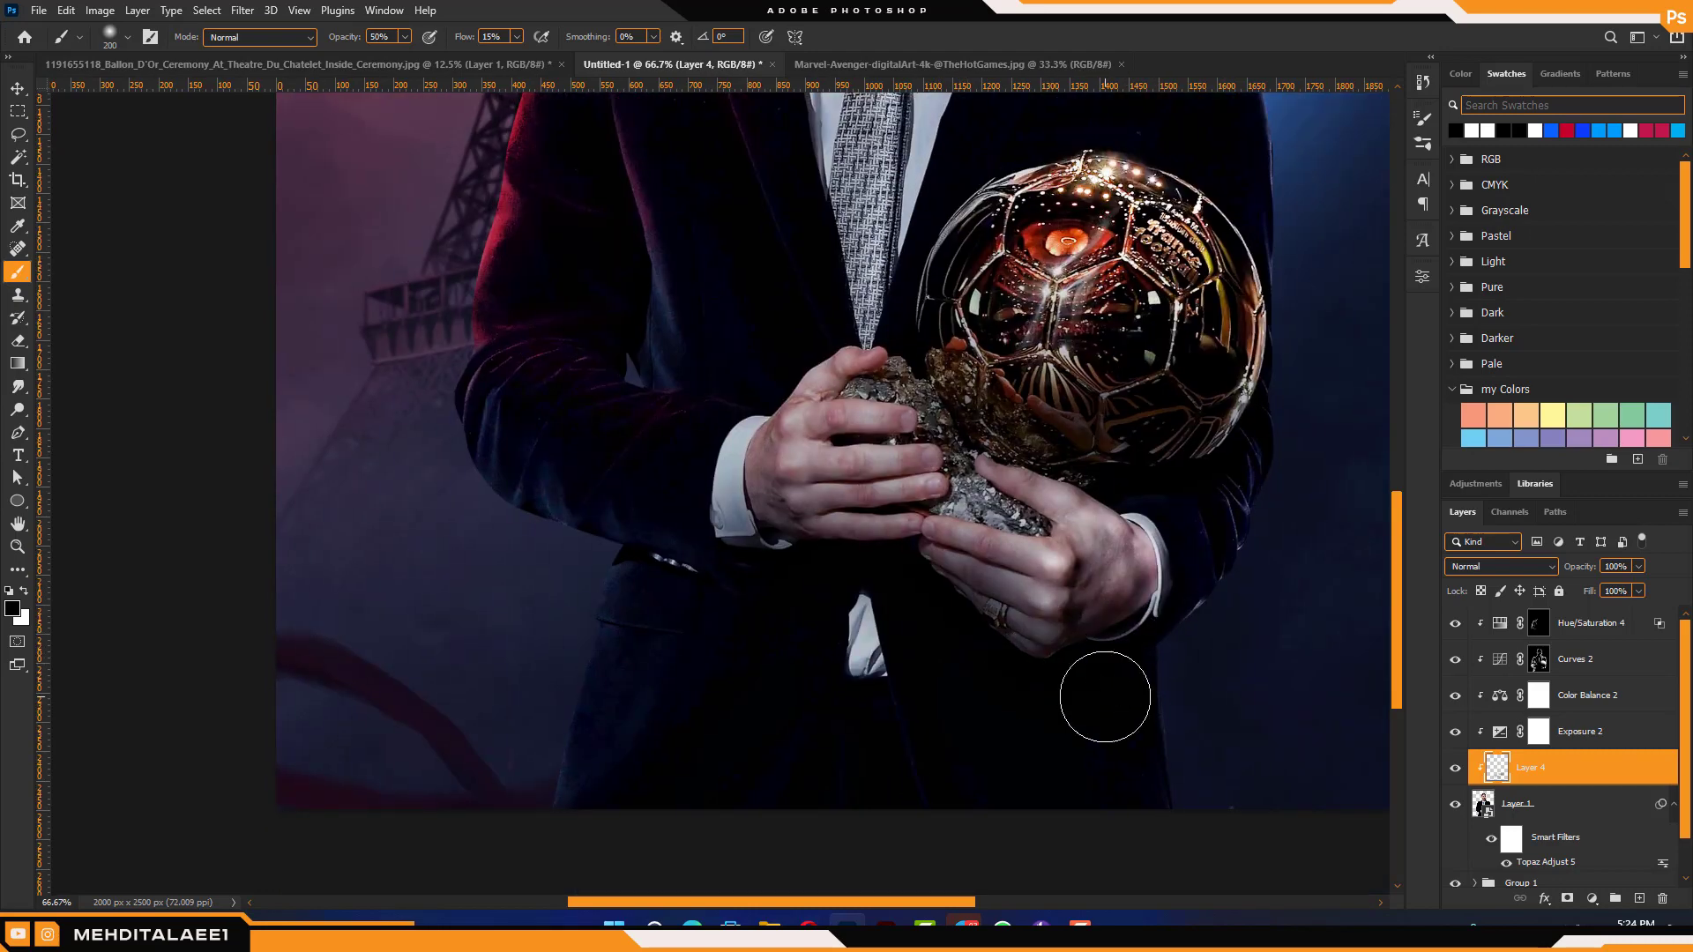
drag(767, 590, 788, 547)
scroll(788, 548, up, 5)
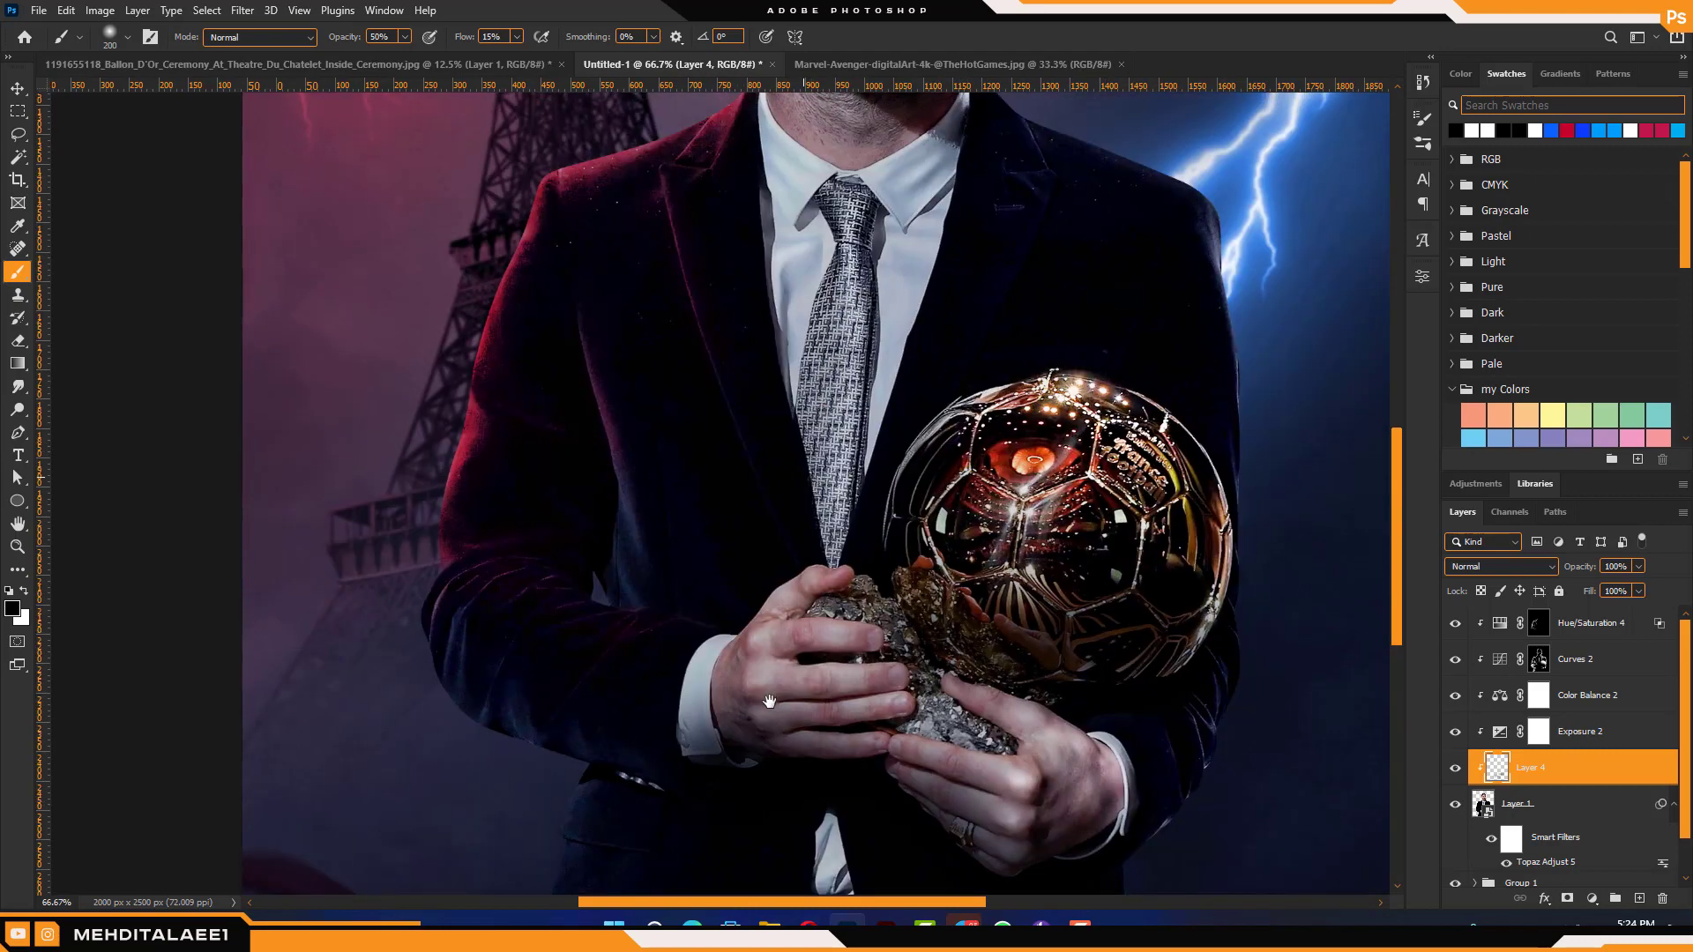
mouse_move(966, 633)
mouse_down()
mouse_move(1075, 608)
mouse_move(786, 766)
mouse_move(930, 746)
mouse_move(977, 765)
mouse_move(932, 767)
mouse_up()
mouse_move(904, 854)
mouse_down()
mouse_move(884, 661)
mouse_move(958, 650)
mouse_up()
drag(831, 657, 804, 678)
key(x)
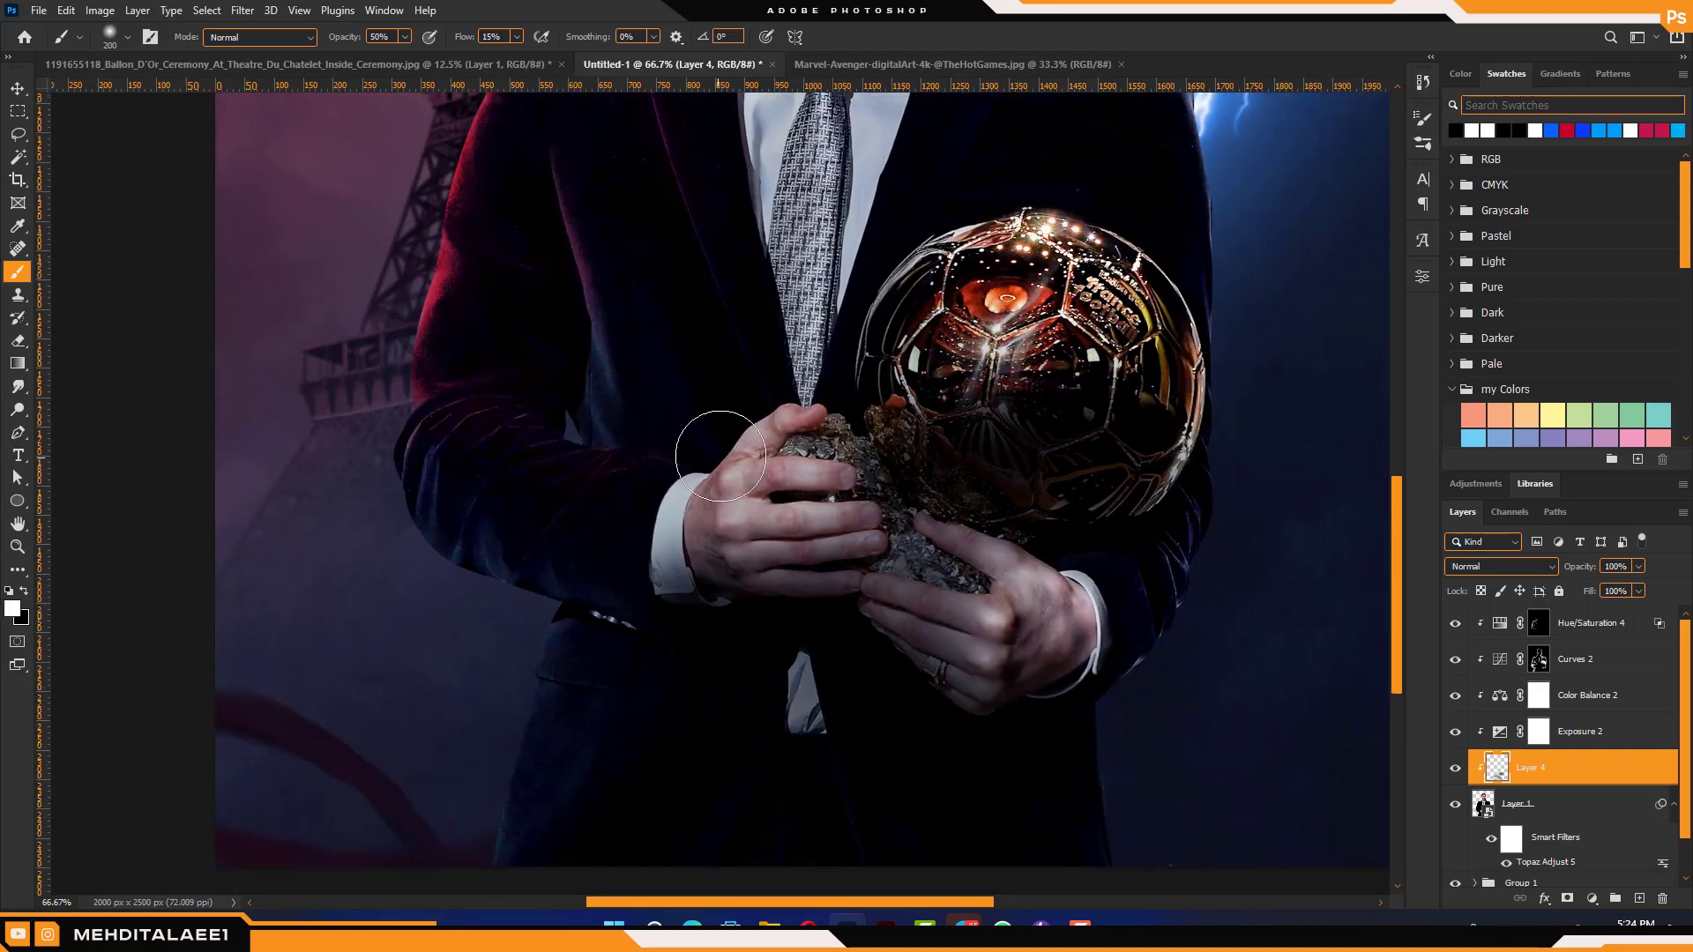
Split the Blend If black point of the Underlying Layer to 0/17 for Hue/Saturation 4
key(z)
alt+click(708, 395)
alt+click(708, 395)
alt+click(708, 395)
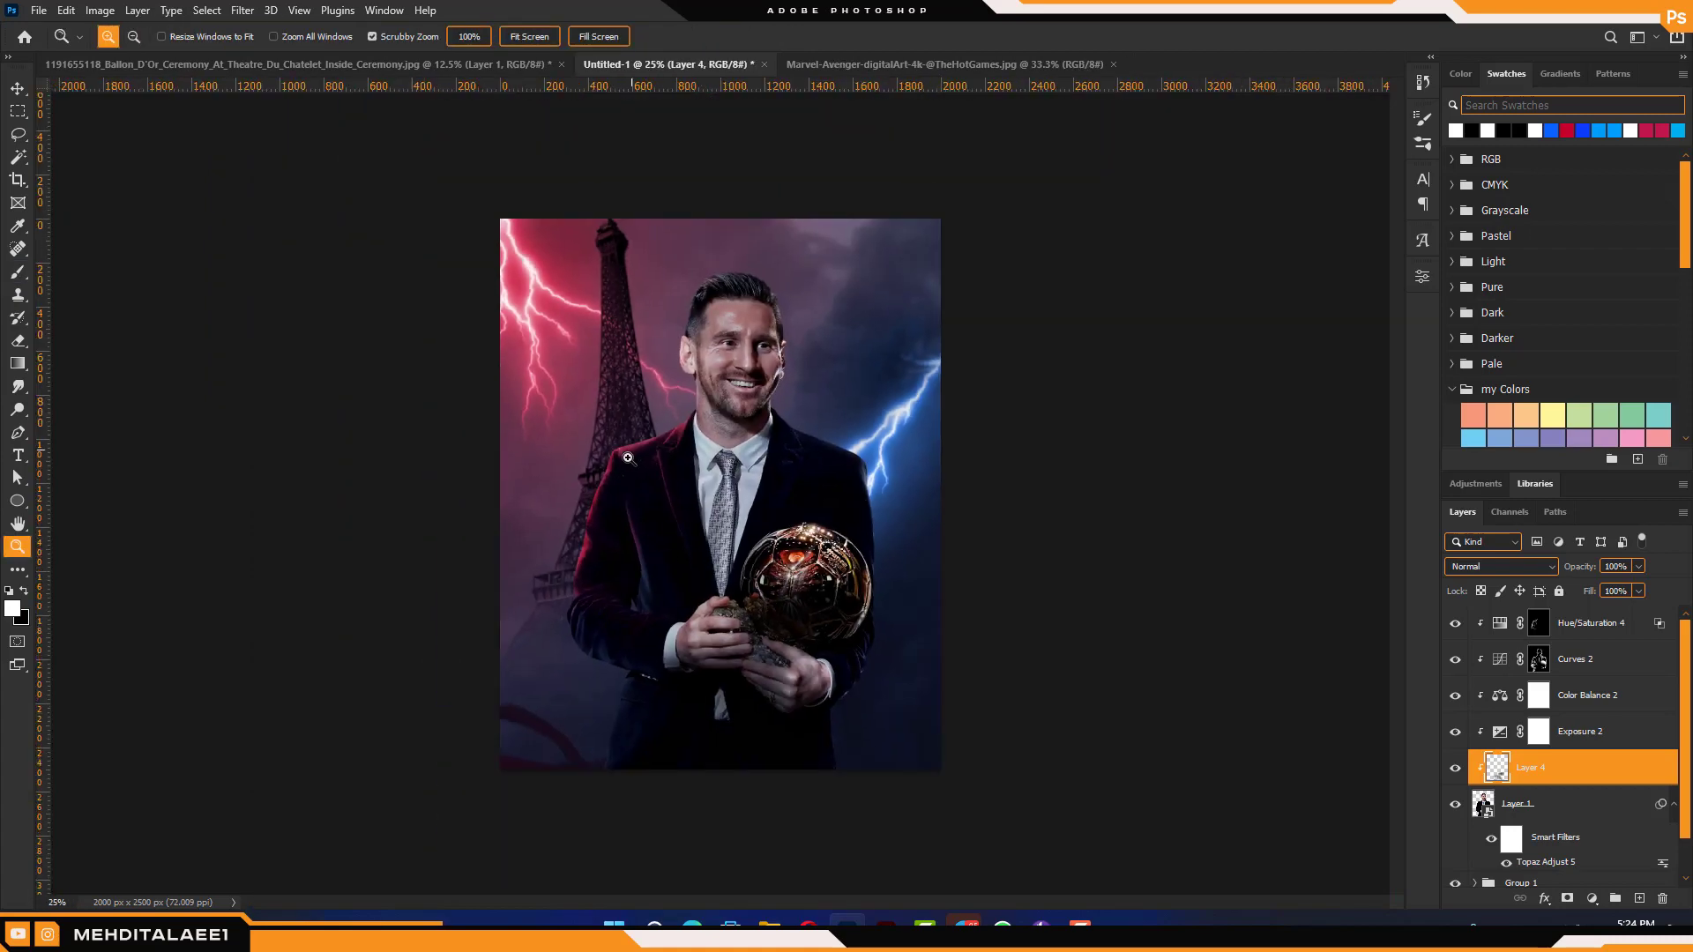
drag(628, 458, 1014, 652)
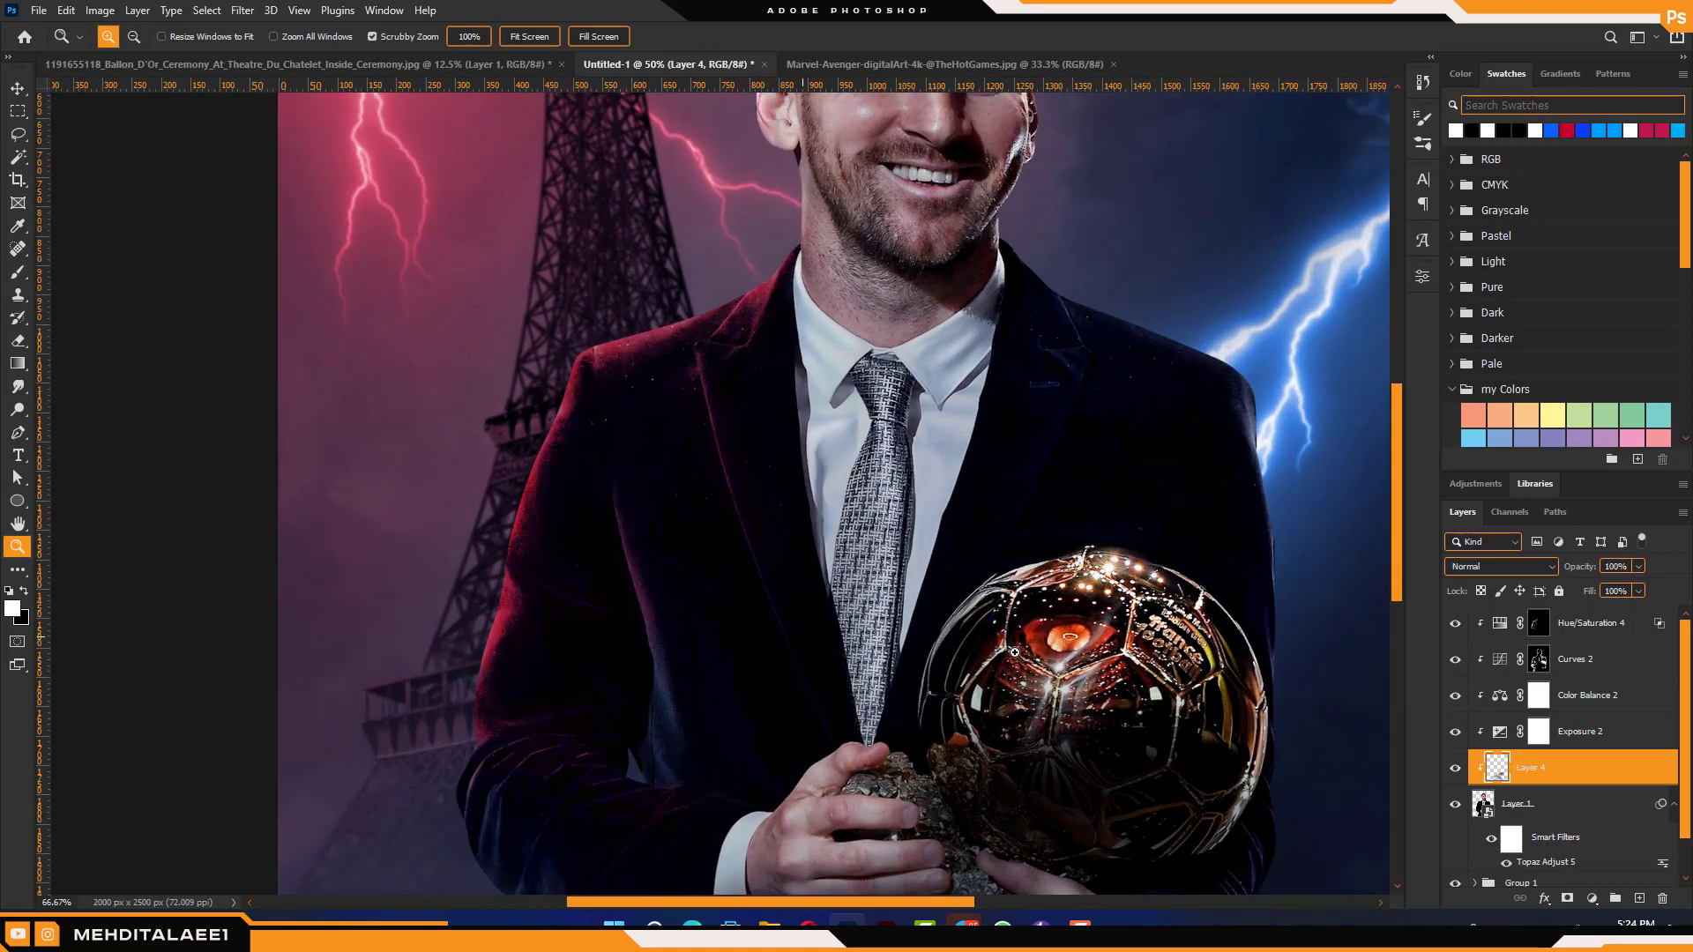
click(1661, 626)
key(x)
double_click(1661, 626)
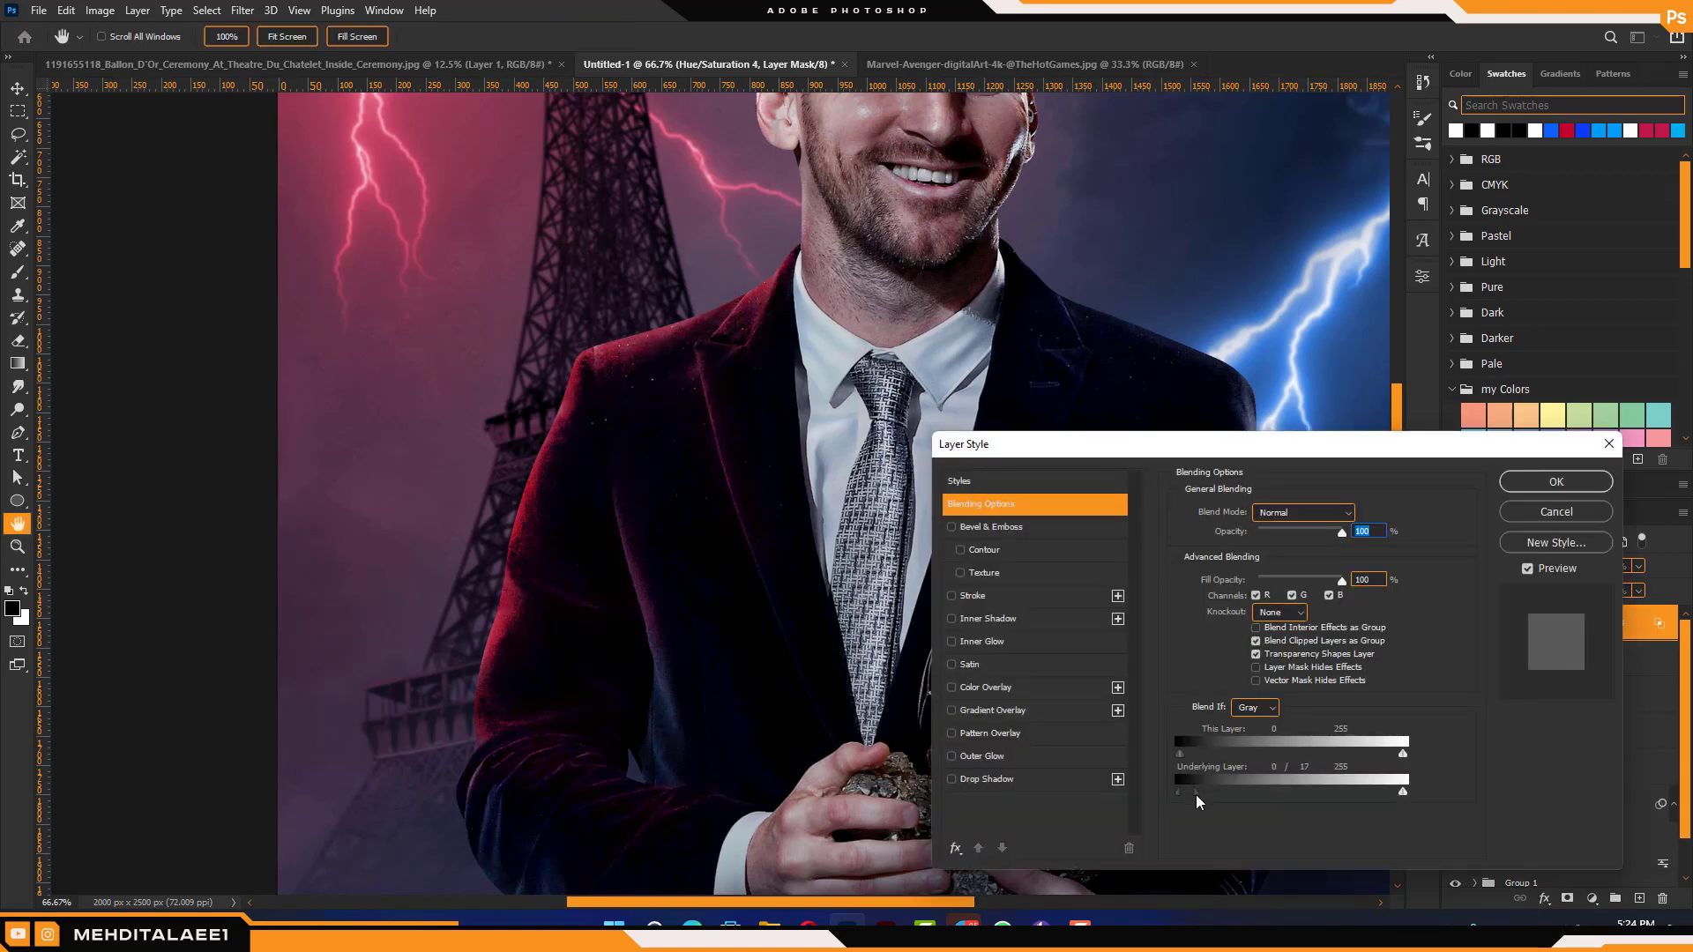
click(1556, 482)
Paint soft red light on the neck, jaw and hair nearest the Eiffel Tower on the Hue/Saturation 4 mask, finishing at 20% opacity
scroll(1305, 418, up, 5)
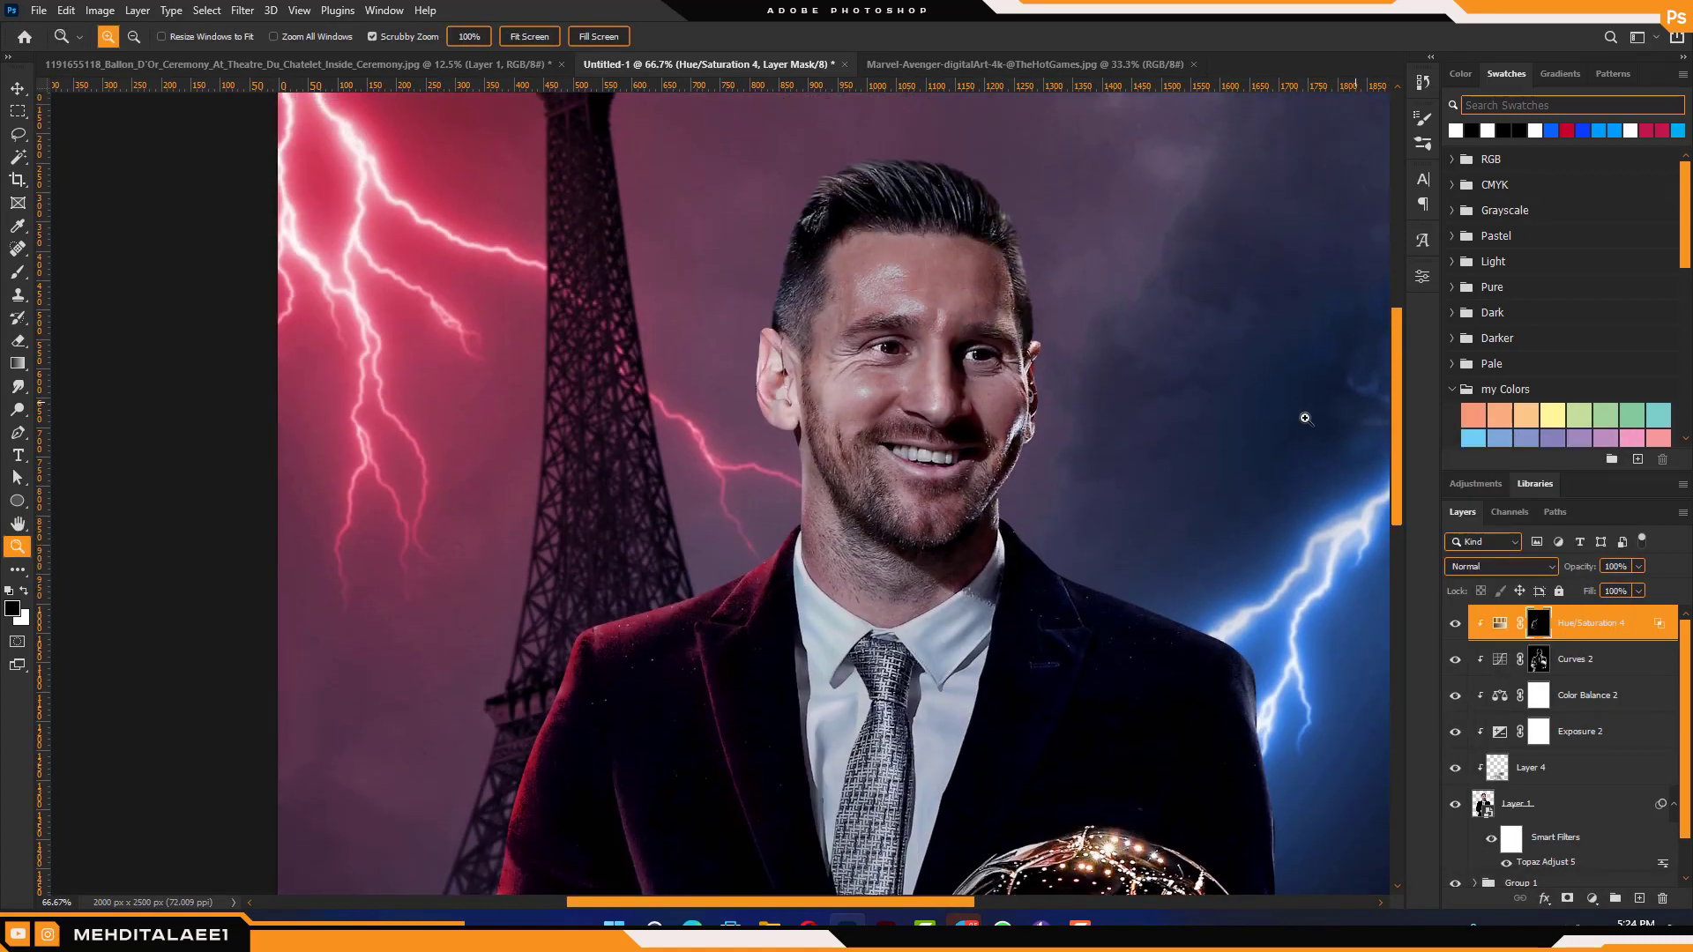
click(798, 414)
key(b)
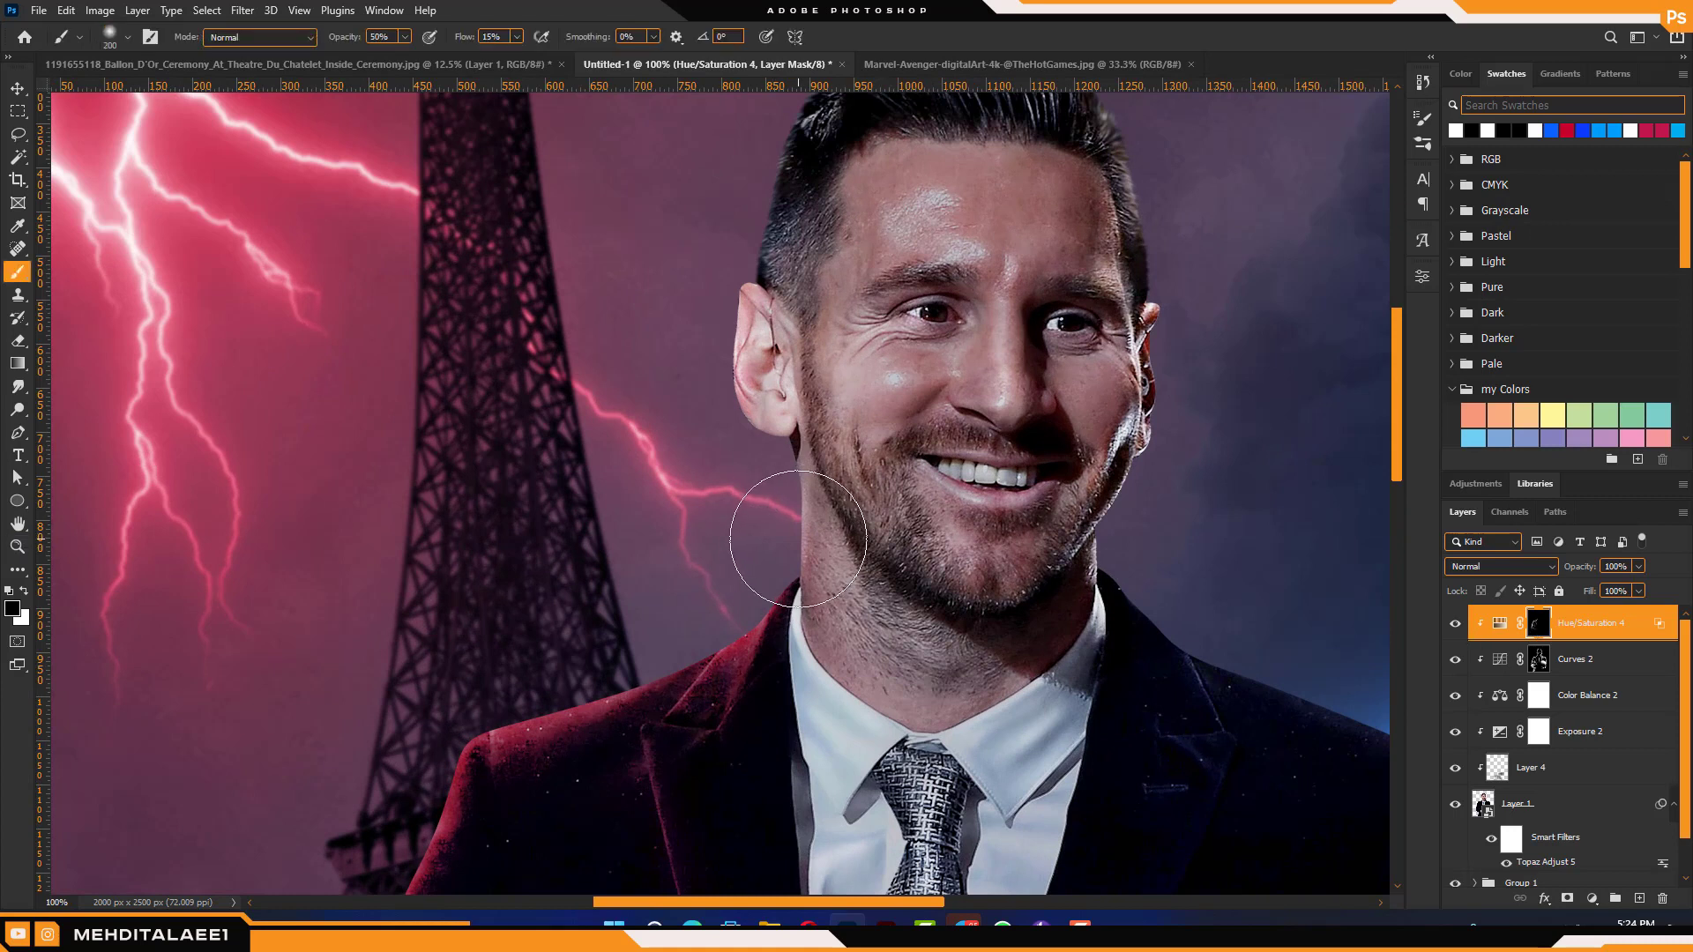
key(bracketleft)
key(bracketleft)
key(bracketleft)
key(x)
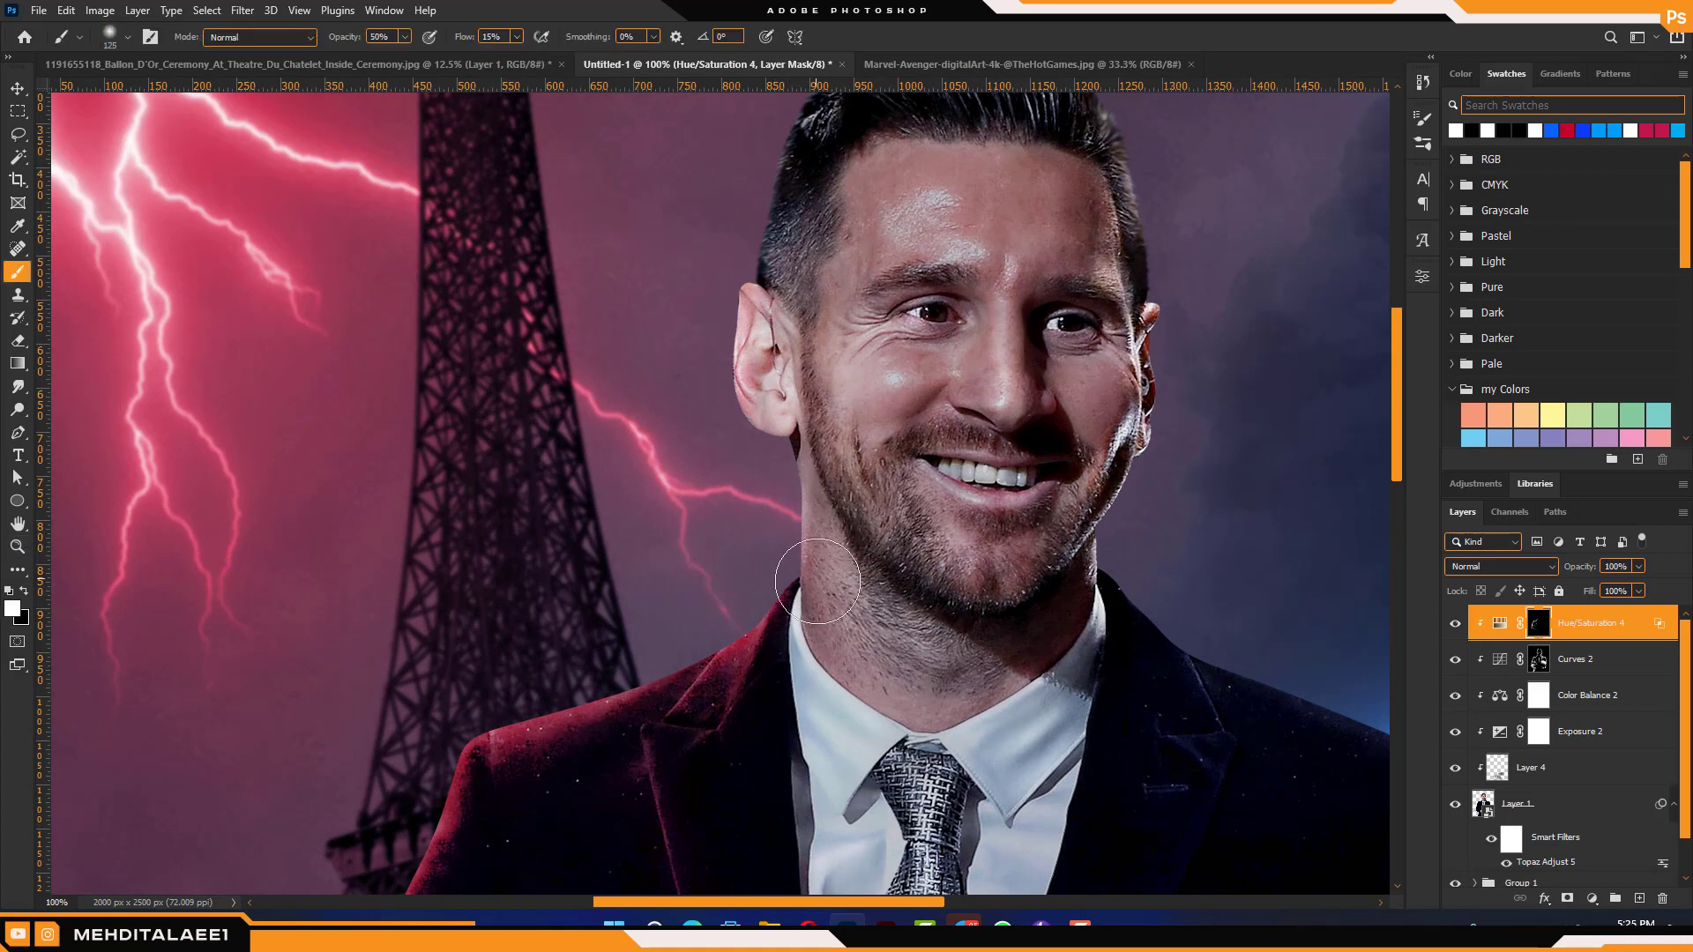
drag(818, 566, 846, 634)
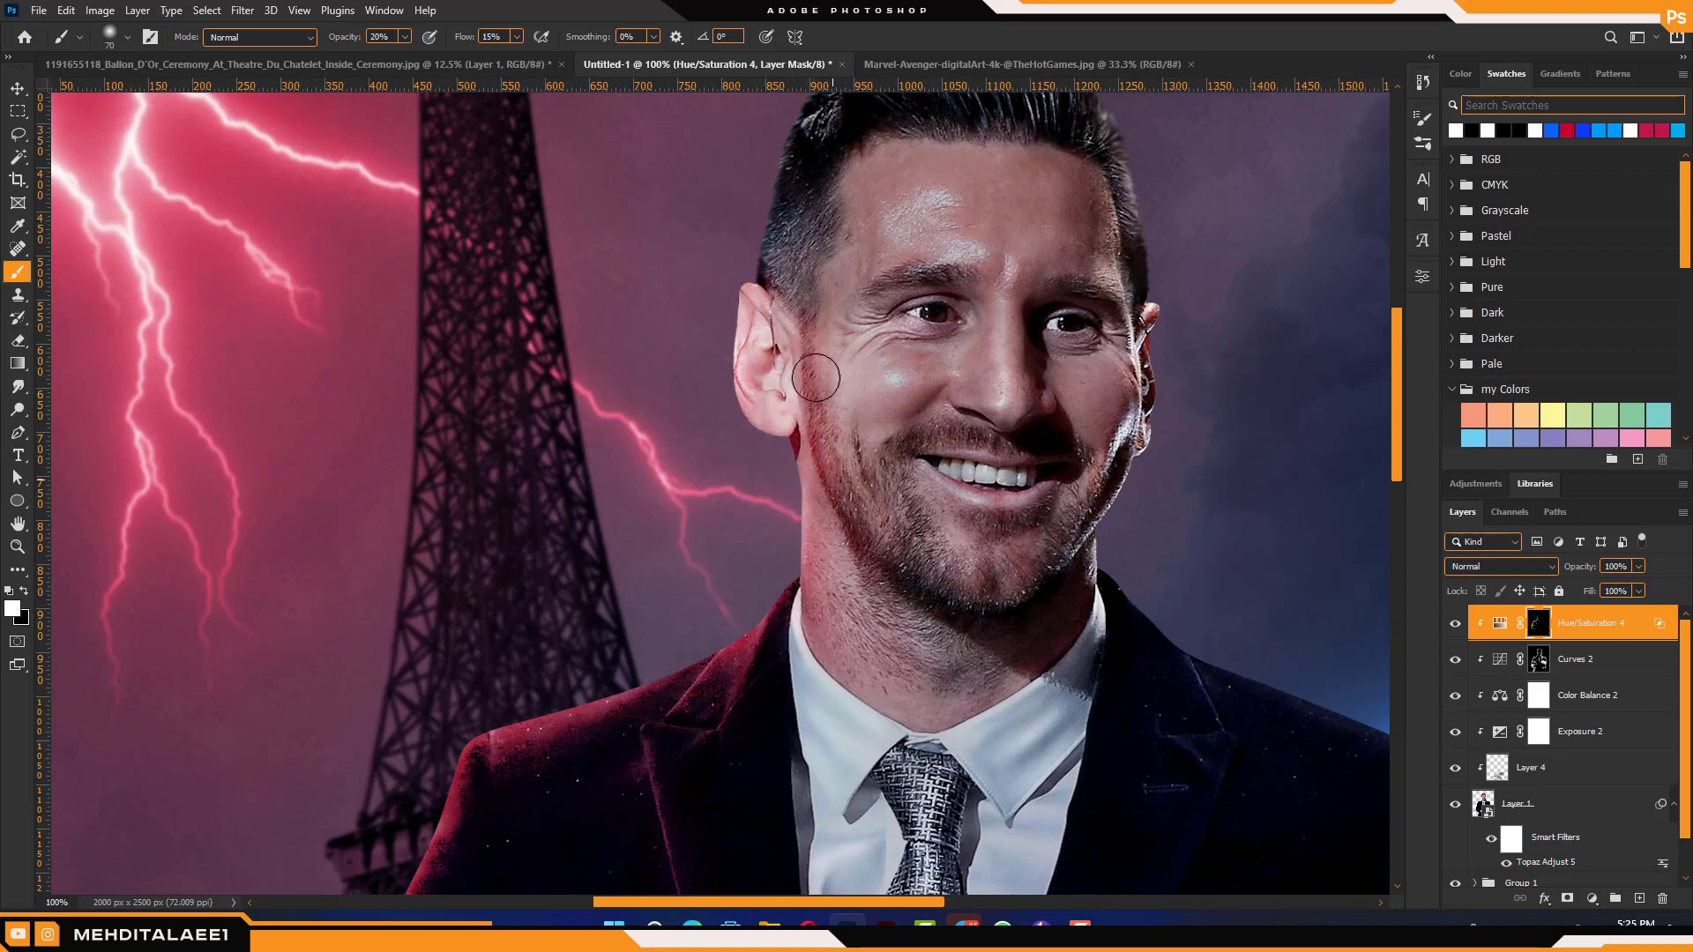
scroll(815, 377, up, 3)
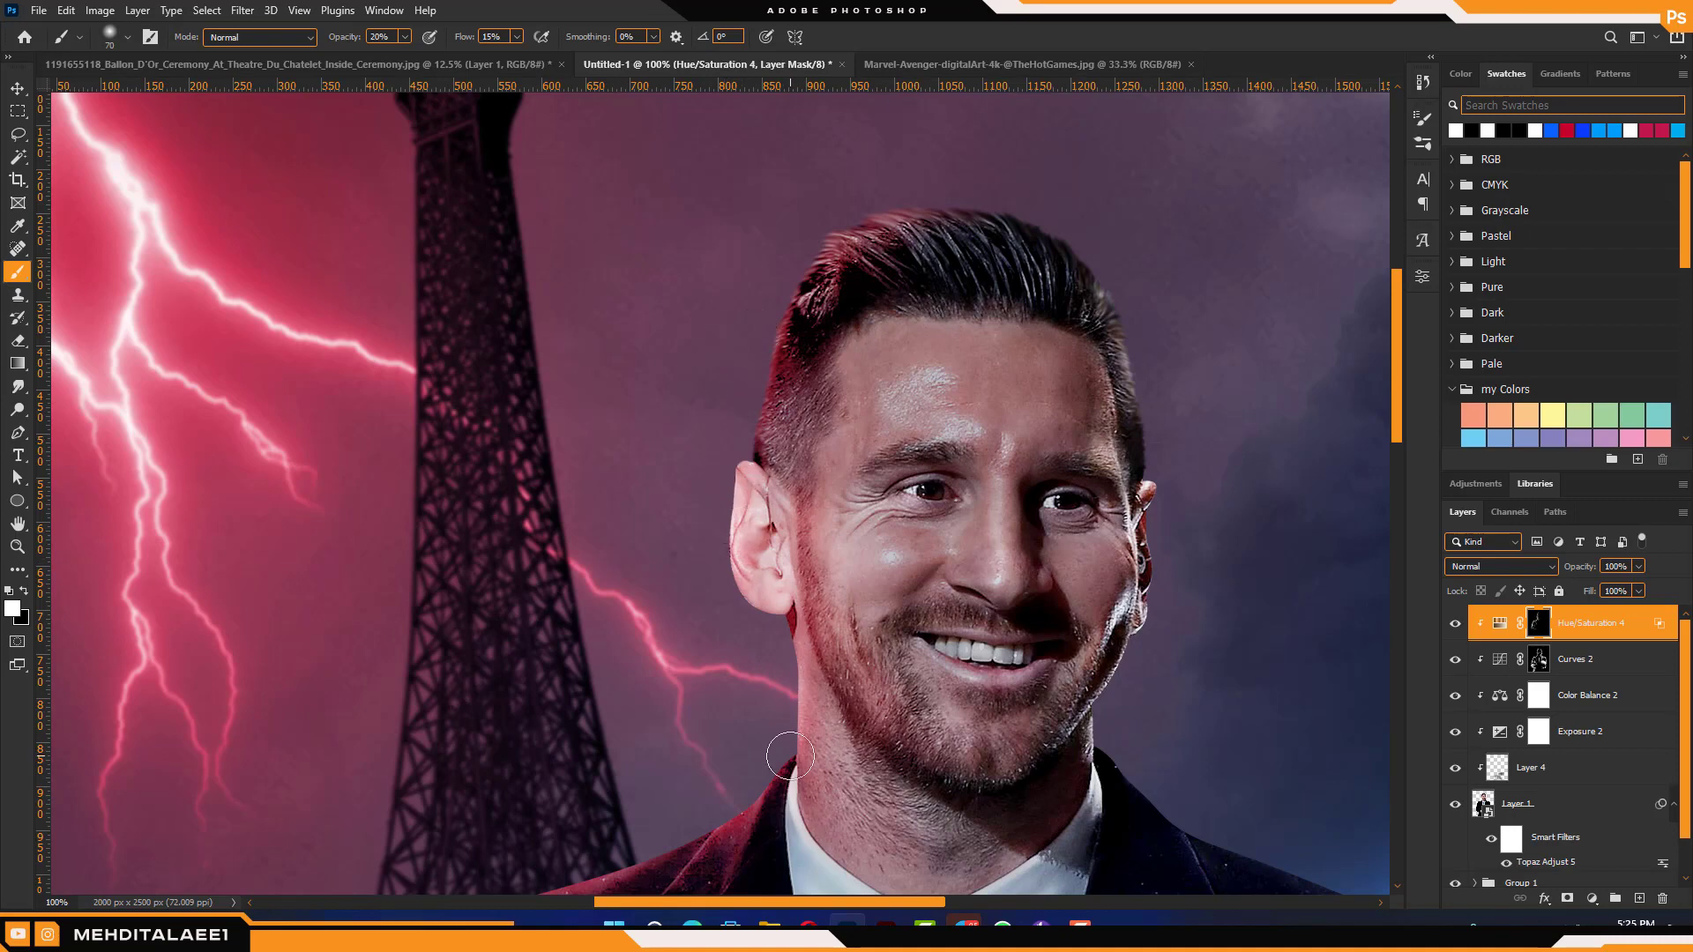
scroll(790, 756, down, 5)
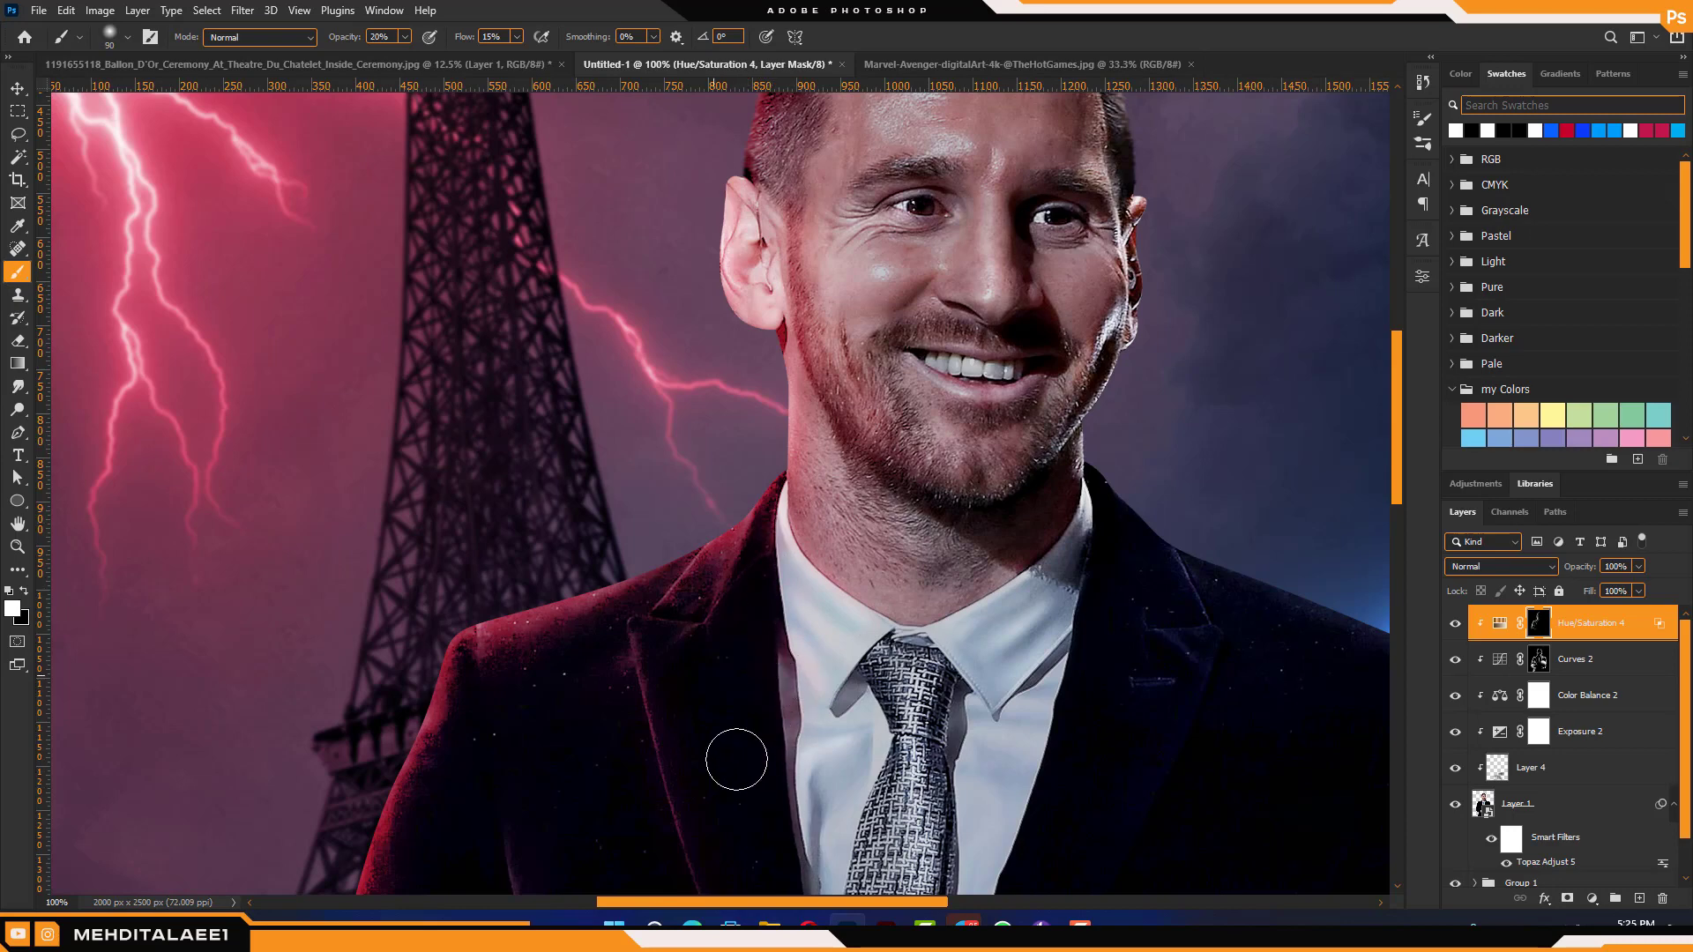
Add finer red light over the cheek, moustache and beard on the Hue/Saturation 4 mask with a small brush at 20% opacity
alt+click(747, 564)
alt+click(747, 564)
ctrl+click(882, 335)
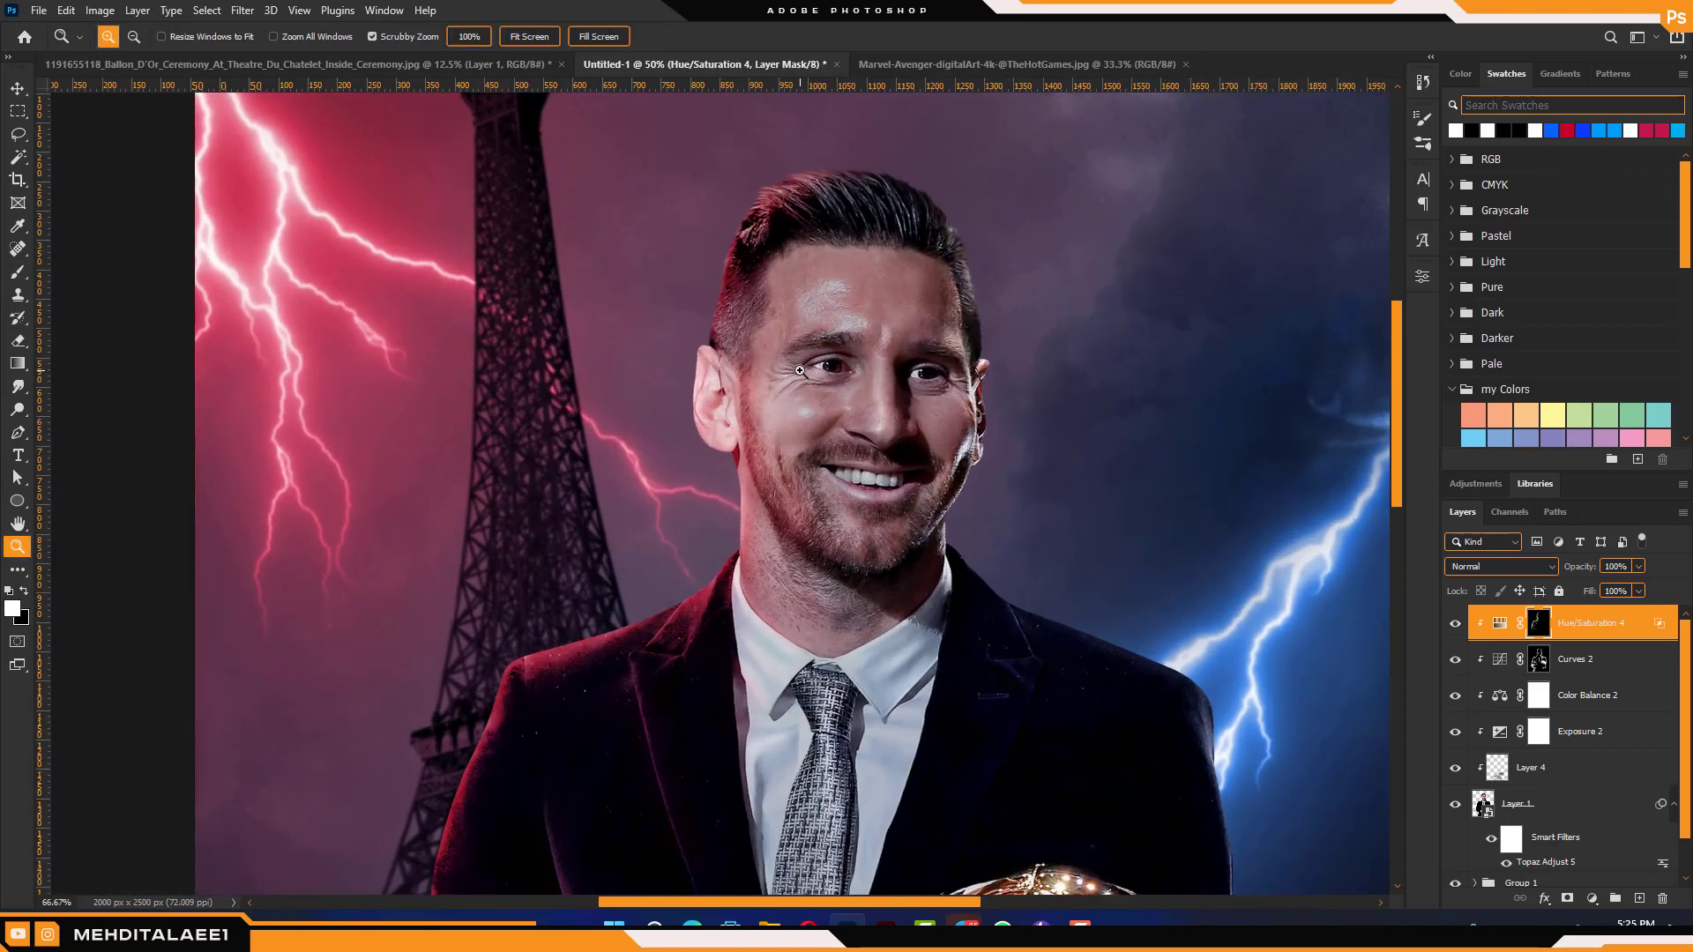
ctrl+click(882, 335)
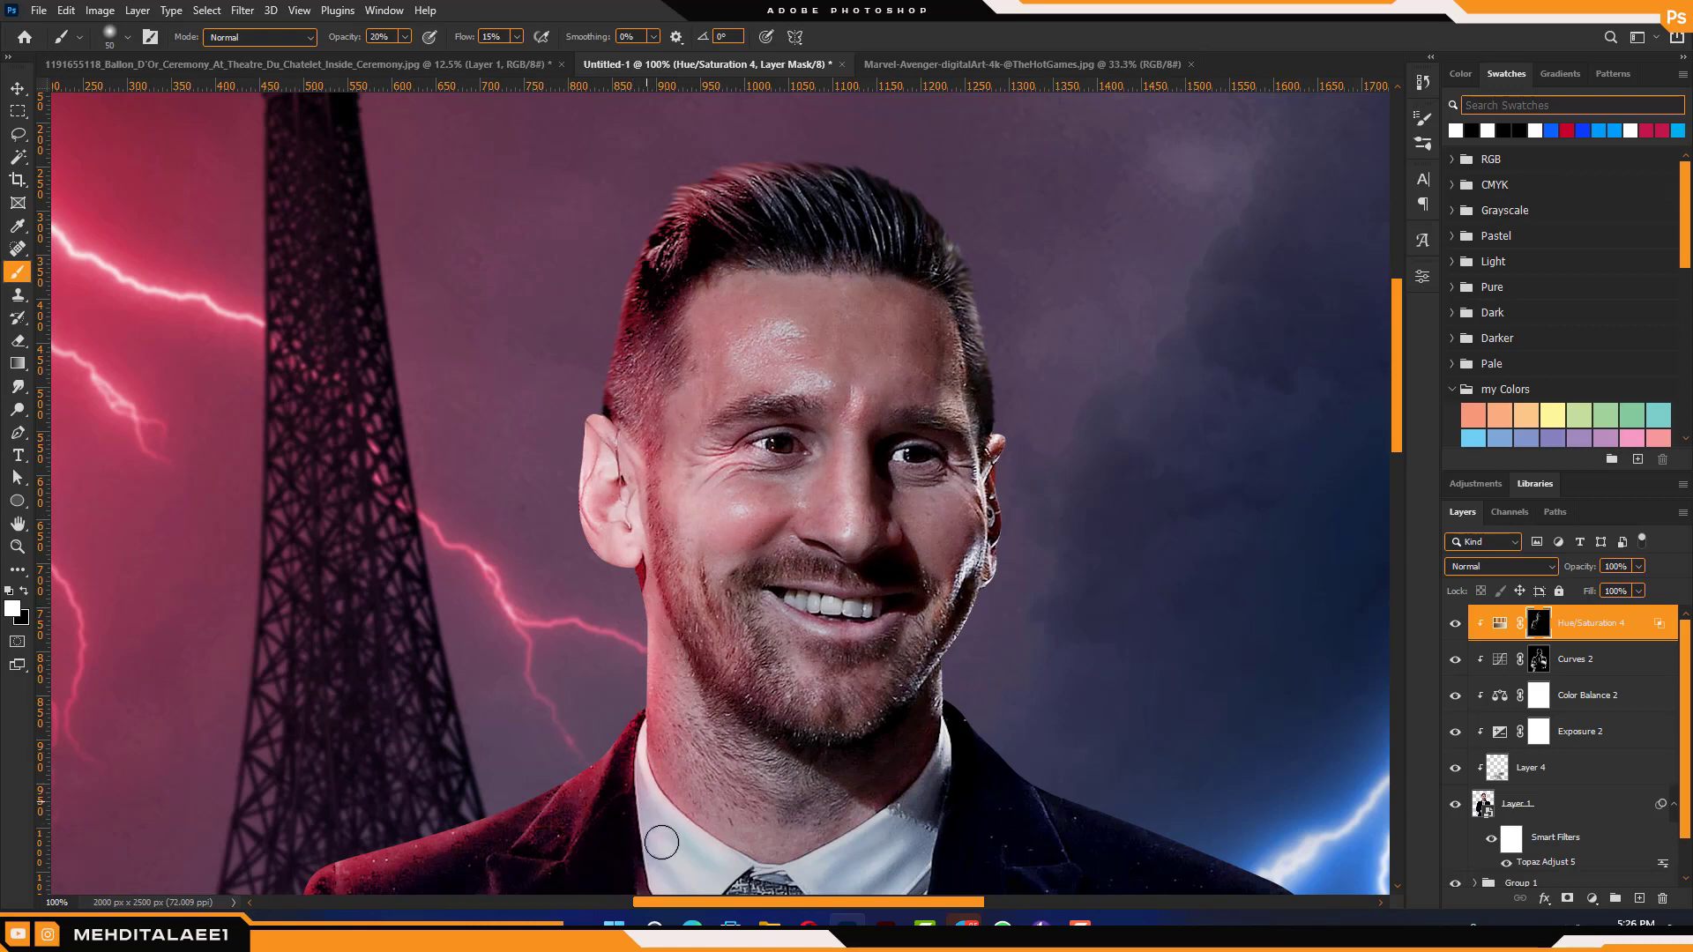
key(bracketleft)
key(bracketleft)
key(bracketleft)
key(bracketleft)
key(bracketleft)
key(bracketleft)
key(bracketleft)
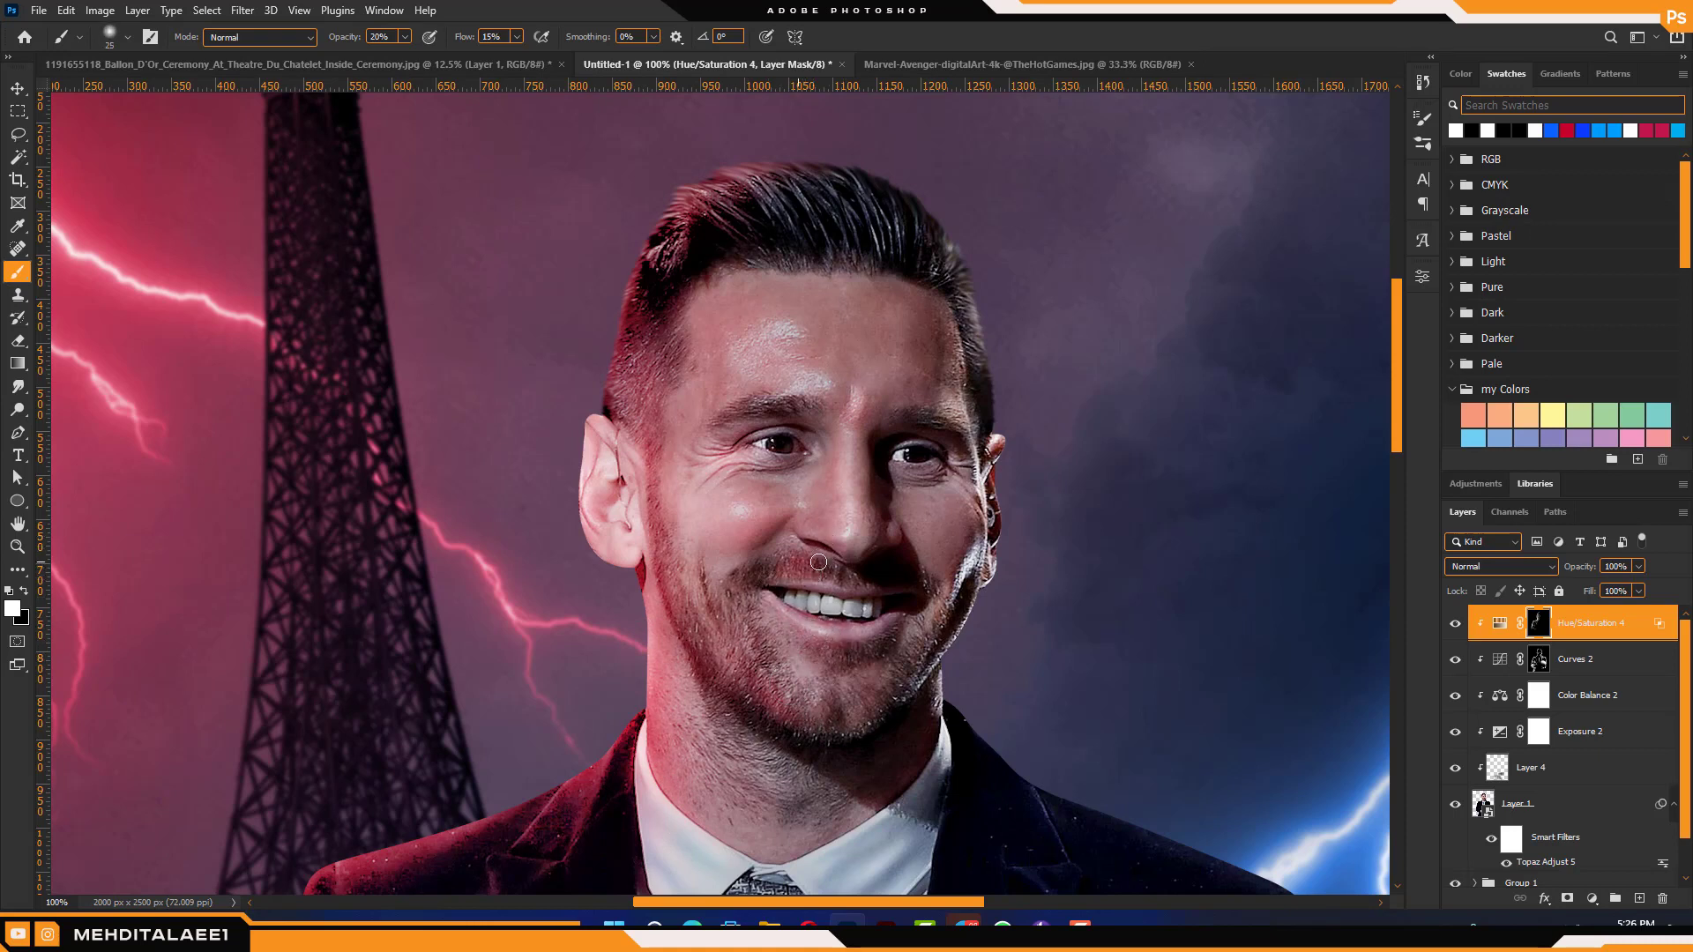
key(bracketright)
key(bracketright)
key(bracketright)
mouse_move(711, 560)
mouse_down()
mouse_move(753, 578)
mouse_move(809, 566)
mouse_move(807, 599)
mouse_up()
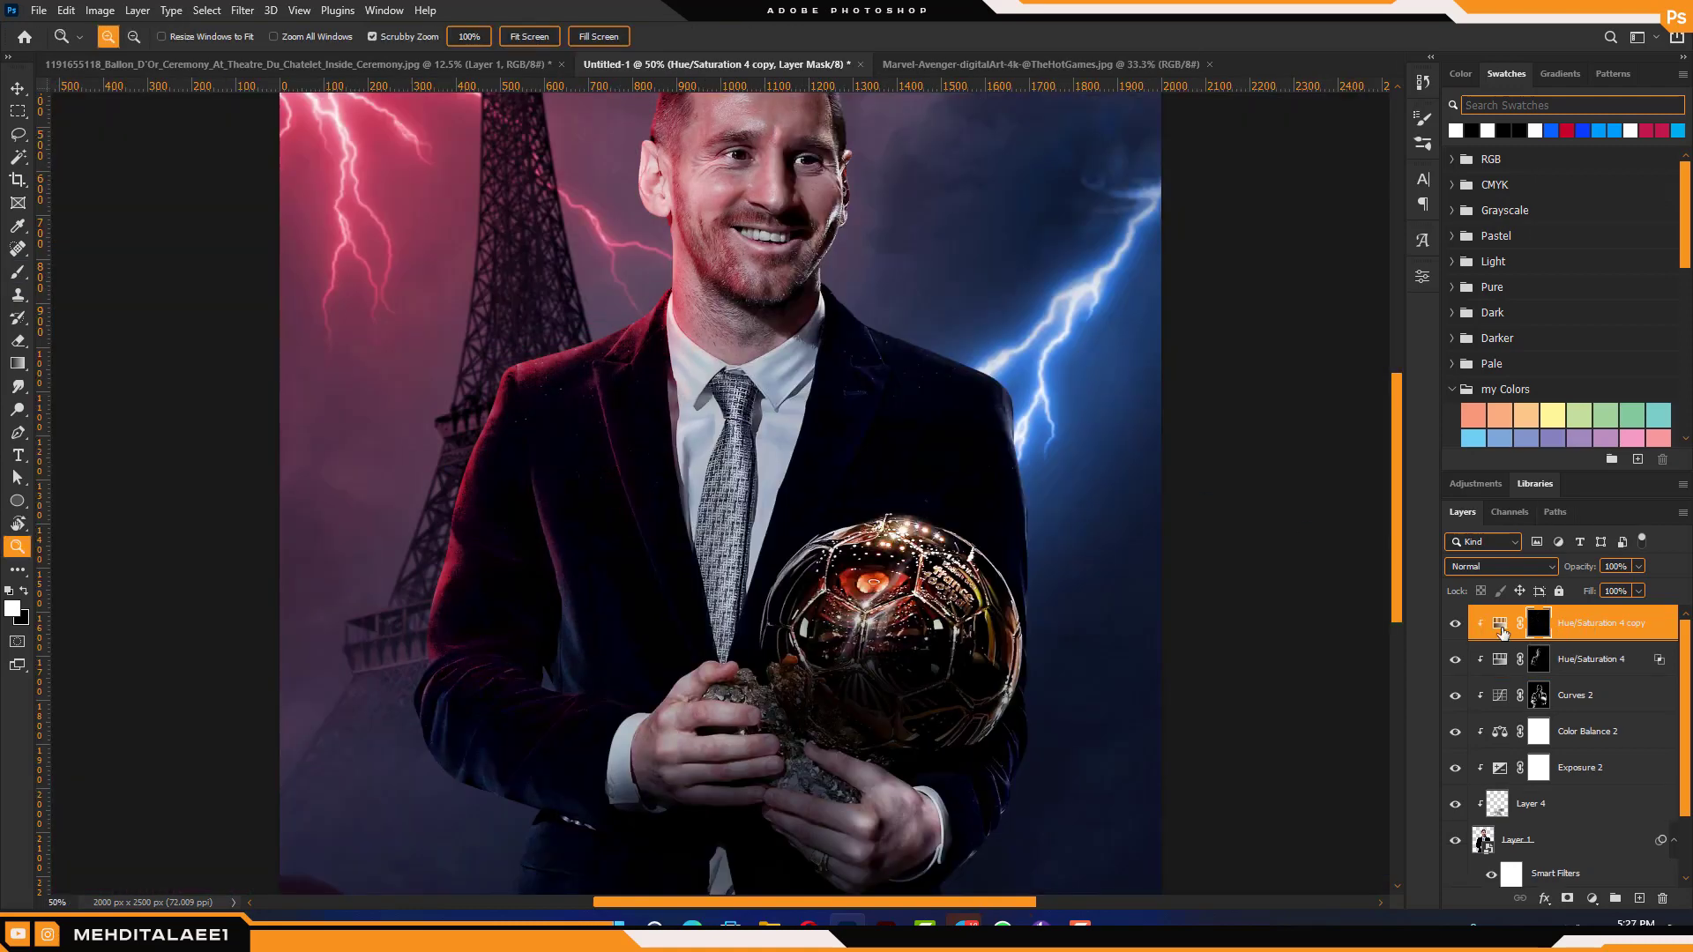
Lower the lightness of Hue/Saturation 4 copy and move the layer beneath Hue/Saturation 4
double_click(1499, 623)
drag(1318, 467, 1305, 468)
drag(1587, 623, 1588, 670)
Paint faint red light onto the tie and the tower-facing side of the trophy on the copy's mask with a small white brush at 10% opacity
click(564, 628)
key(b)
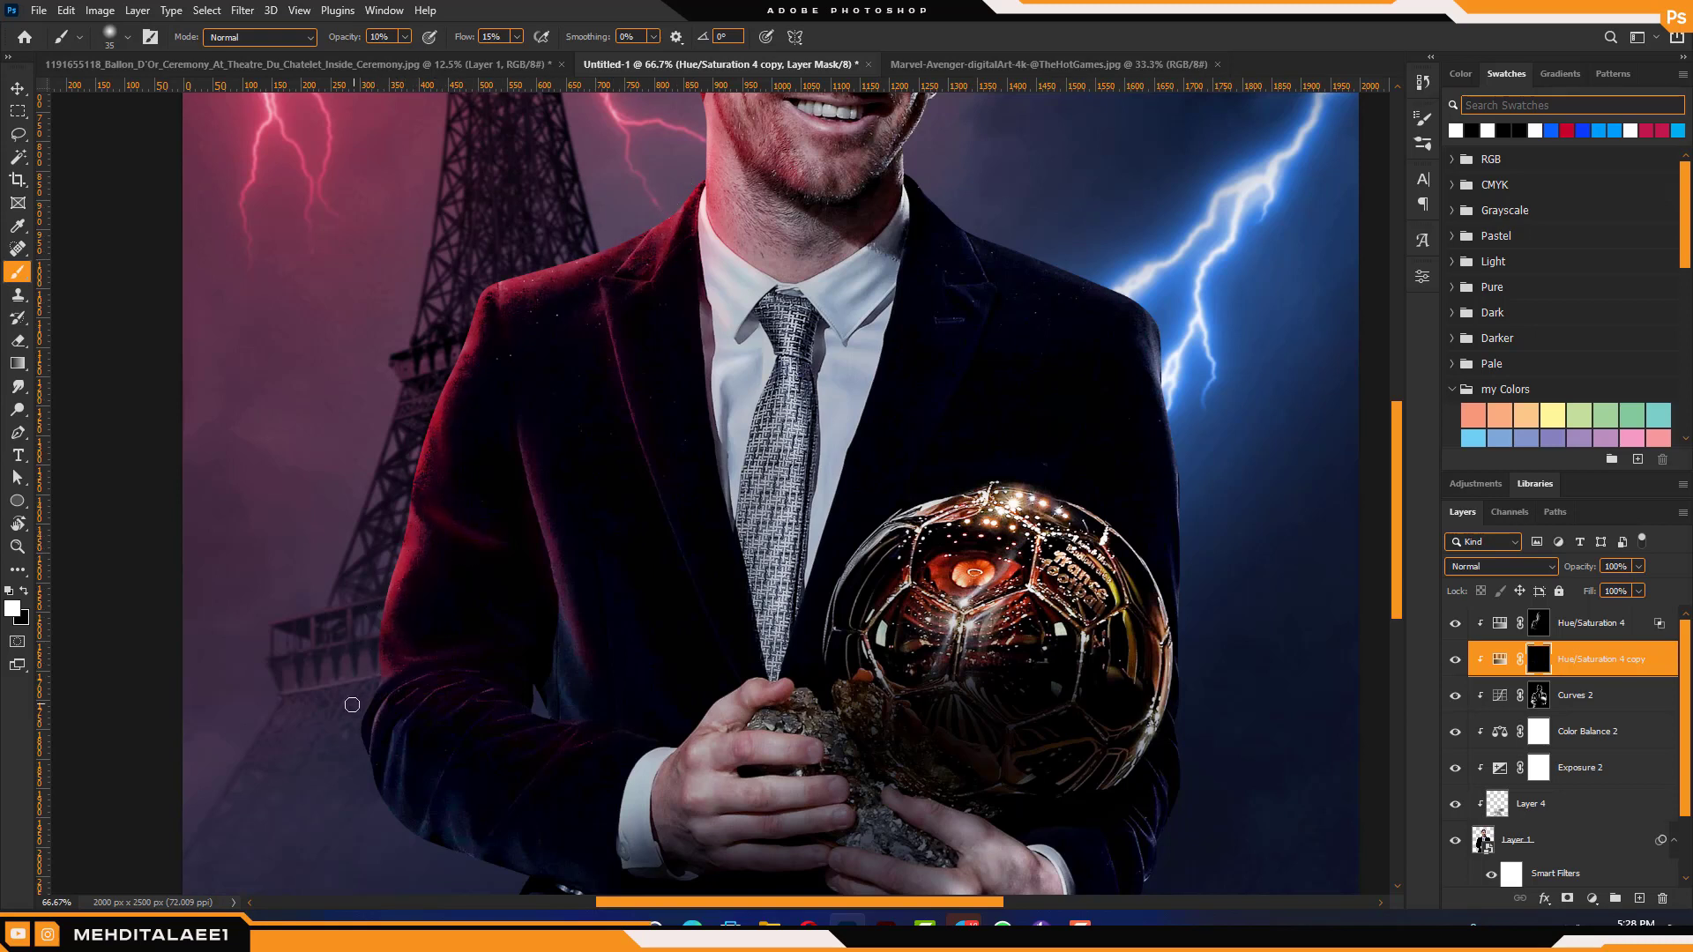
key(bracketleft)
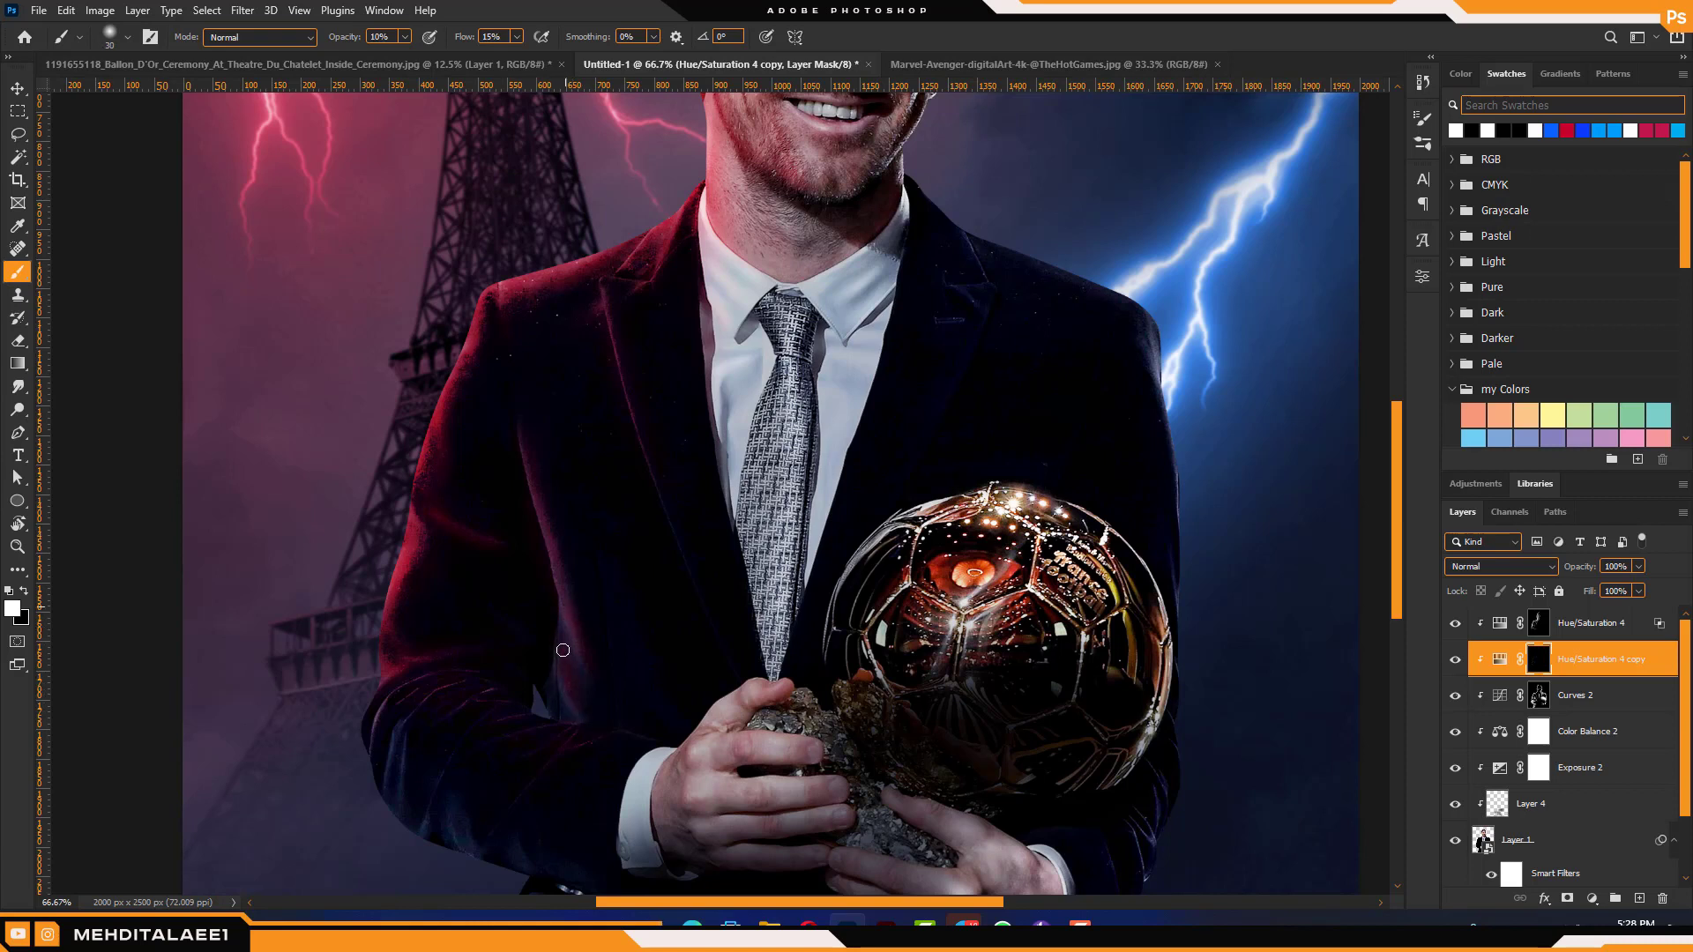
key(bracketright)
key(bracketright)
key(bracketright)
key(bracketleft)
key(bracketleft)
key(bracketleft)
key(bracketleft)
key(bracketleft)
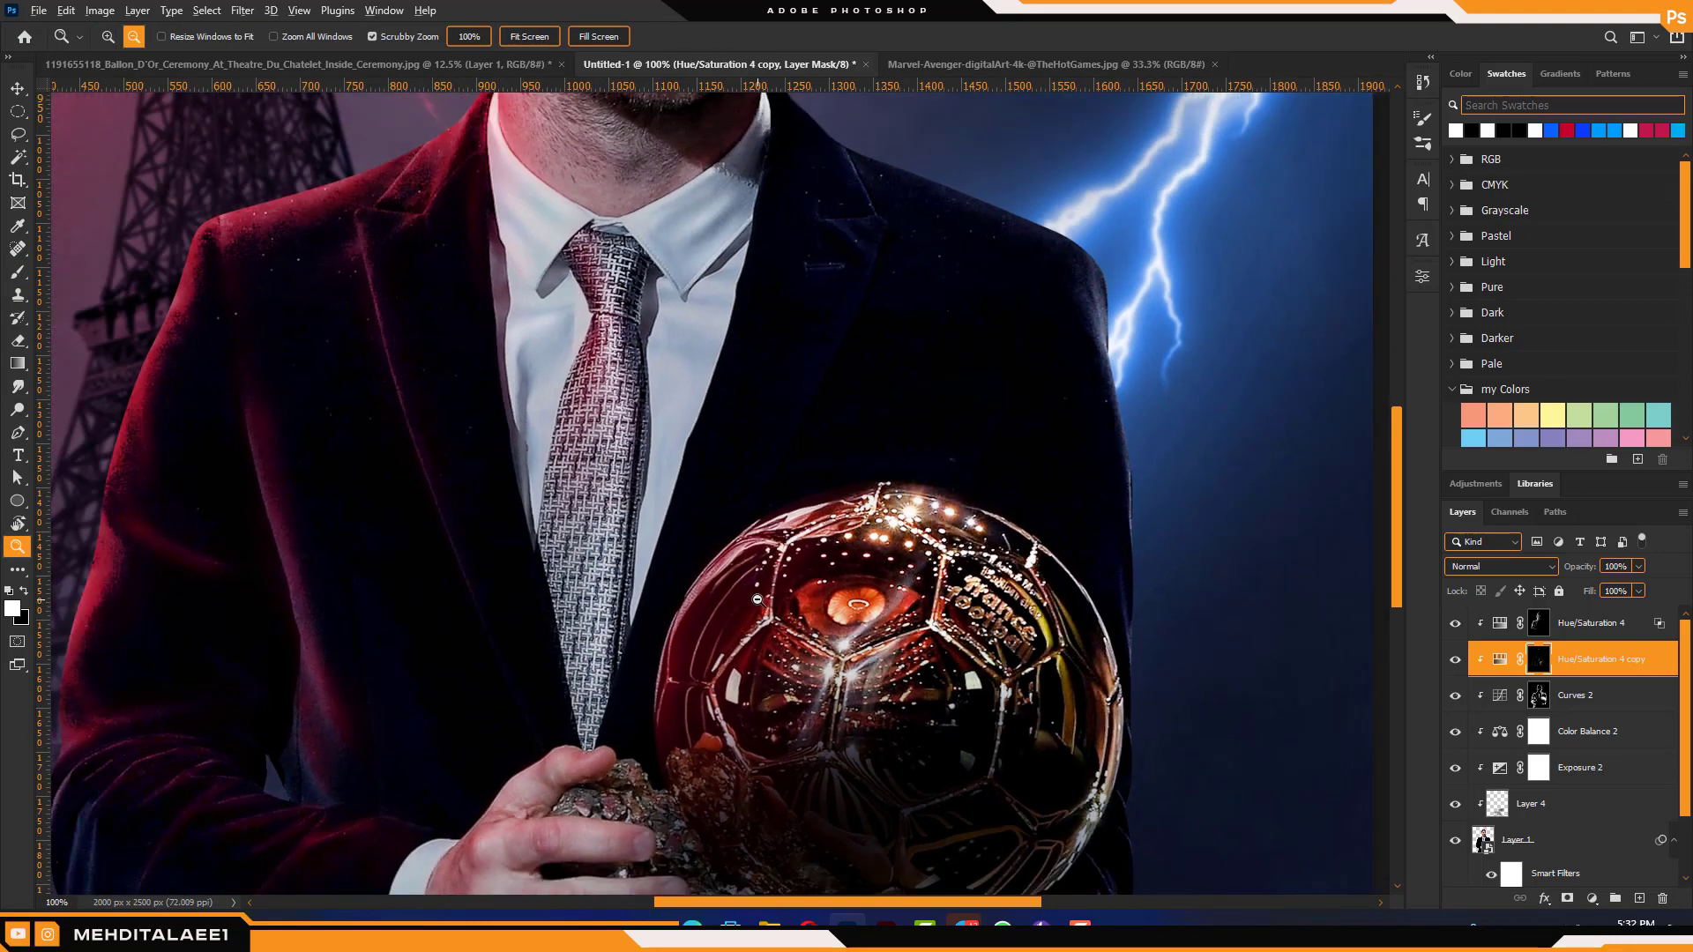
Soften the red tint around the trophy base on the copy's mask with a 300 px black brush at 50% opacity
key(5)
key(bracketright)
key(bracketright)
key(bracketright)
key(bracketright)
key(bracketright)
key(bracketright)
key(bracketright)
key(bracketright)
key(bracketright)
key(bracketright)
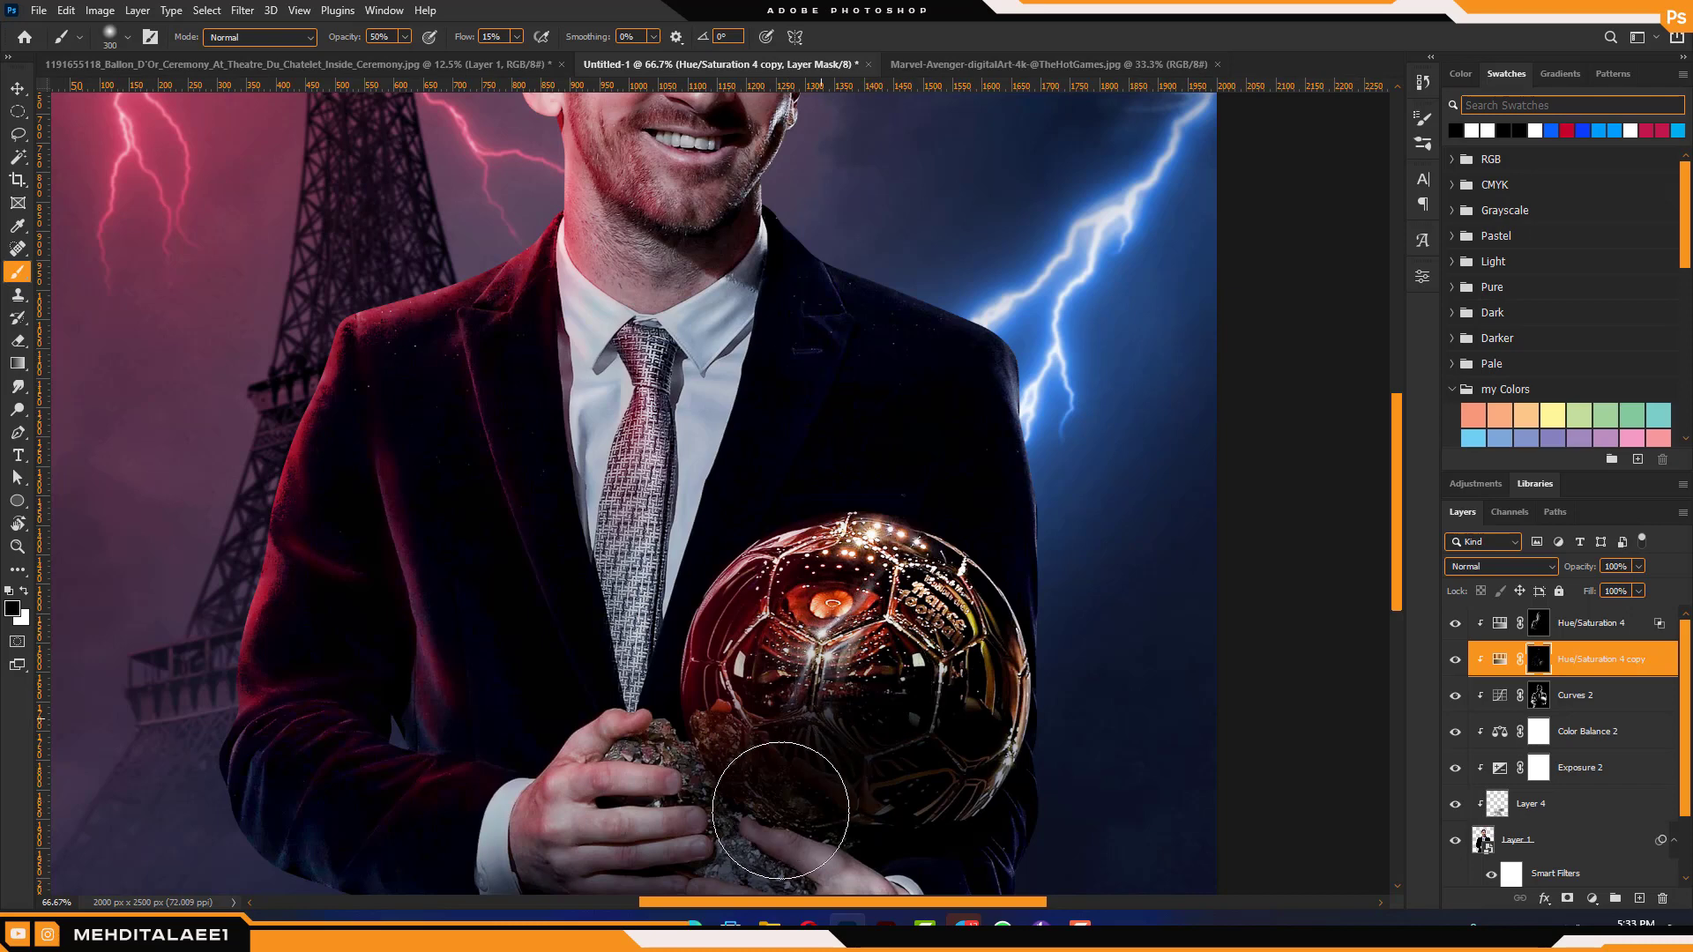
Compare the whole poster with Hue/Saturation 4 copy hidden and shown to judge the red light on the tie and trophy
key(z)
alt+click(846, 706)
alt+click(846, 705)
click(1455, 661)
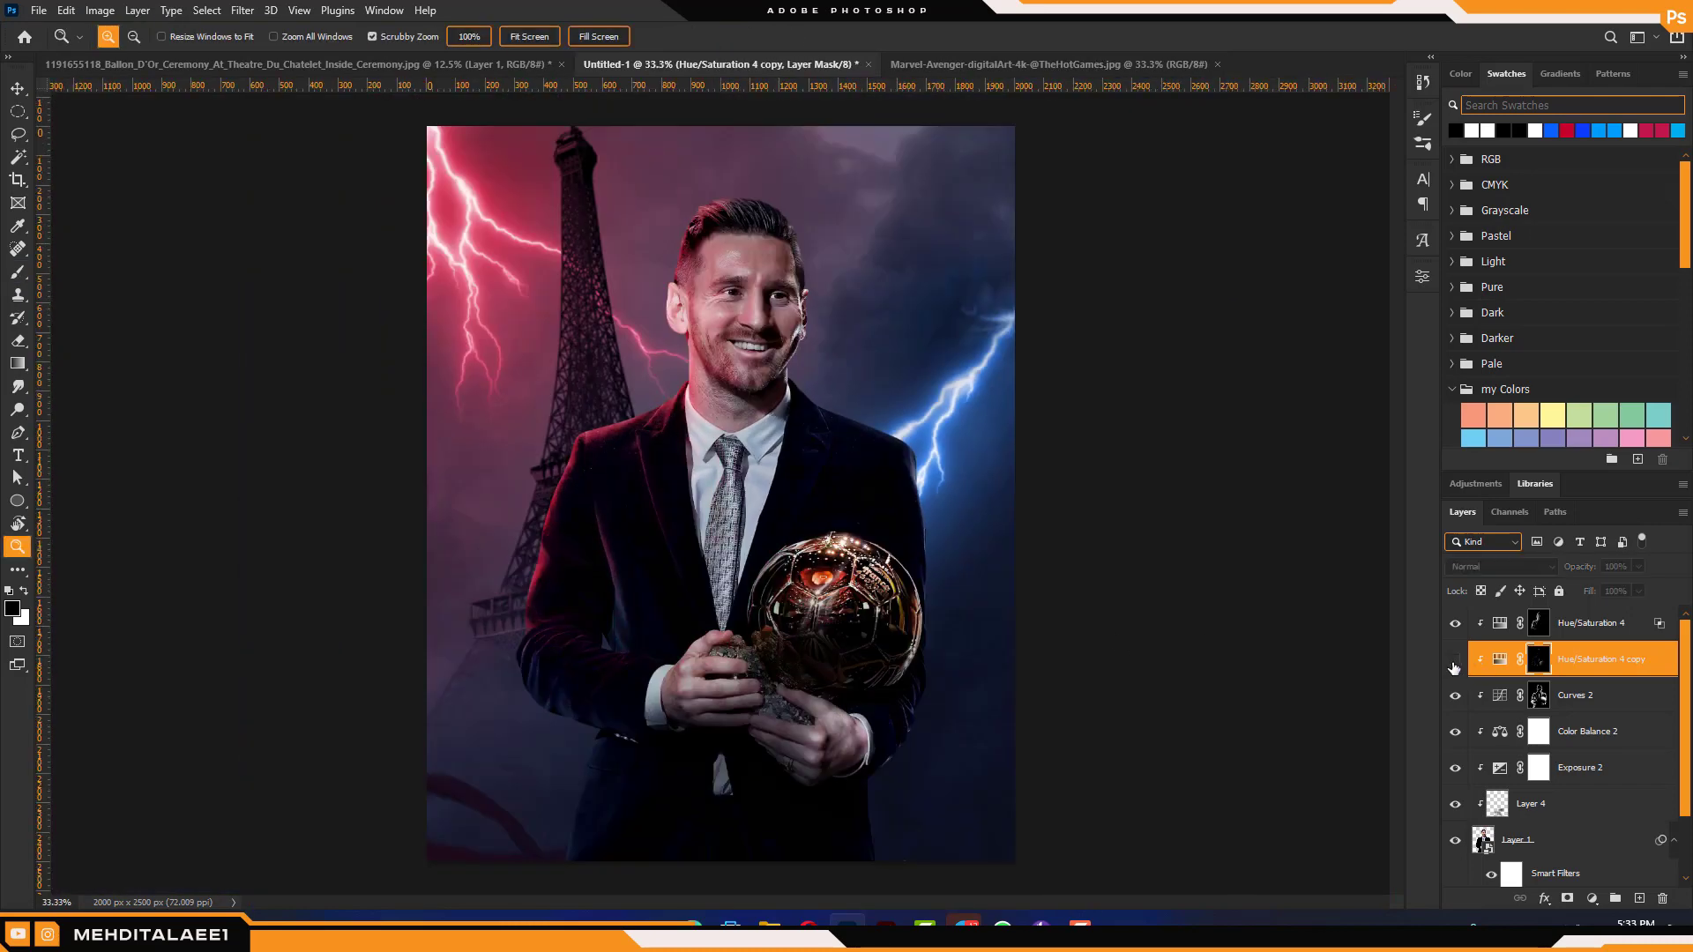
click(1455, 661)
click(1456, 660)
click(1456, 661)
alt+click(819, 472)
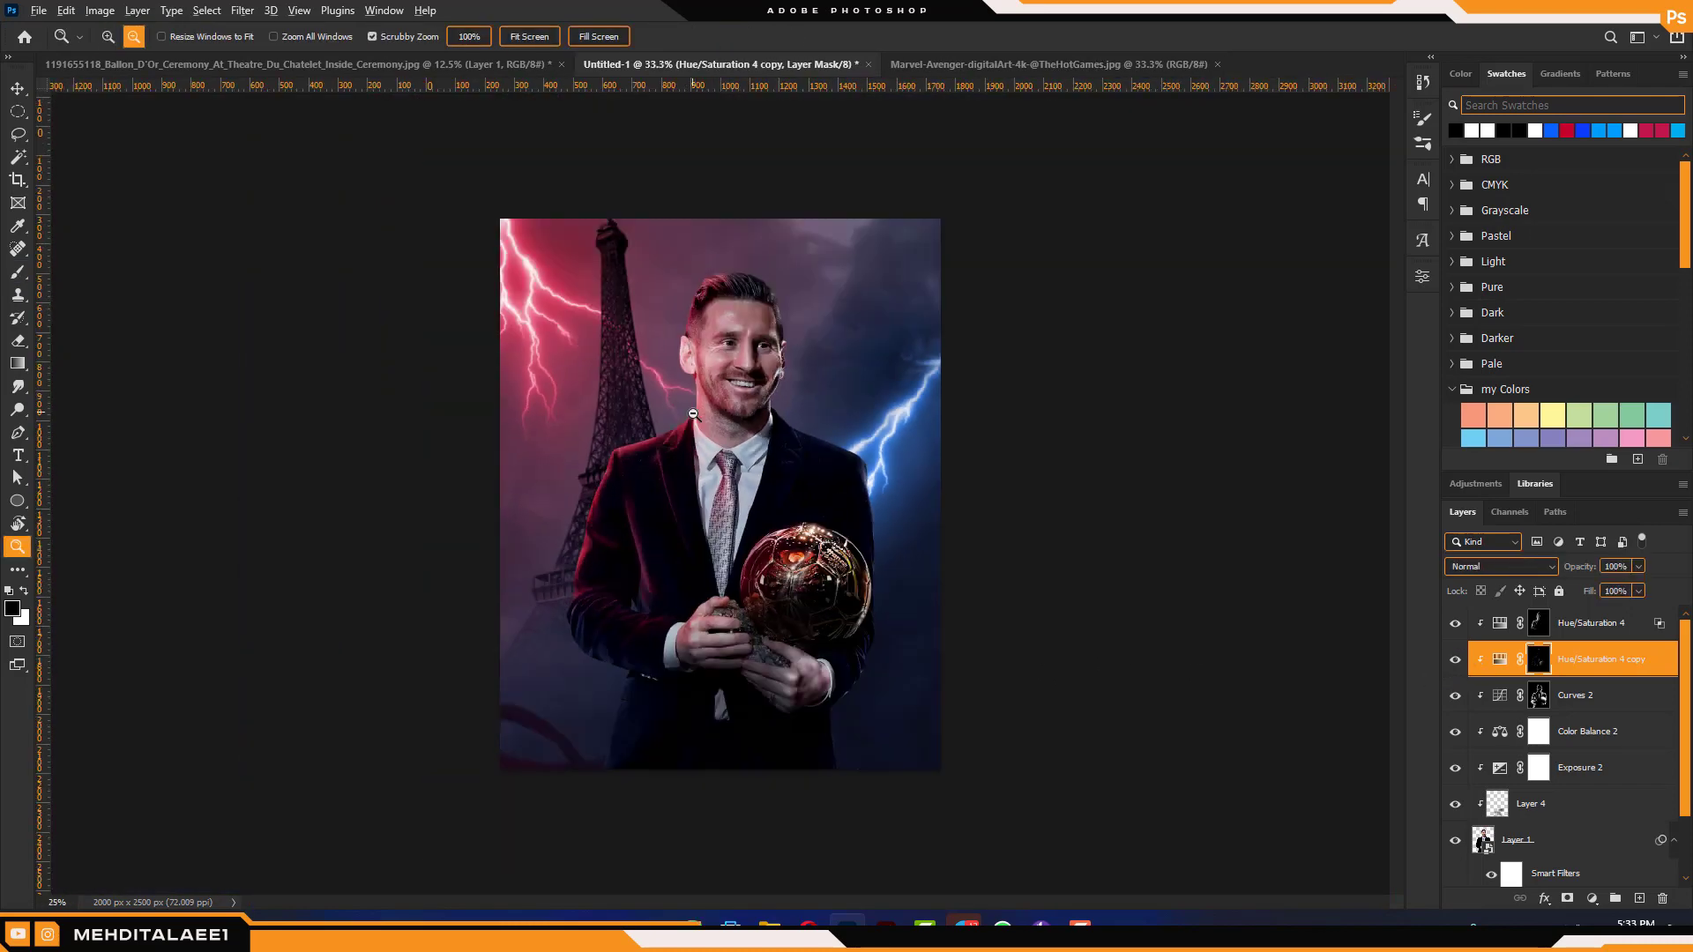
click(819, 472)
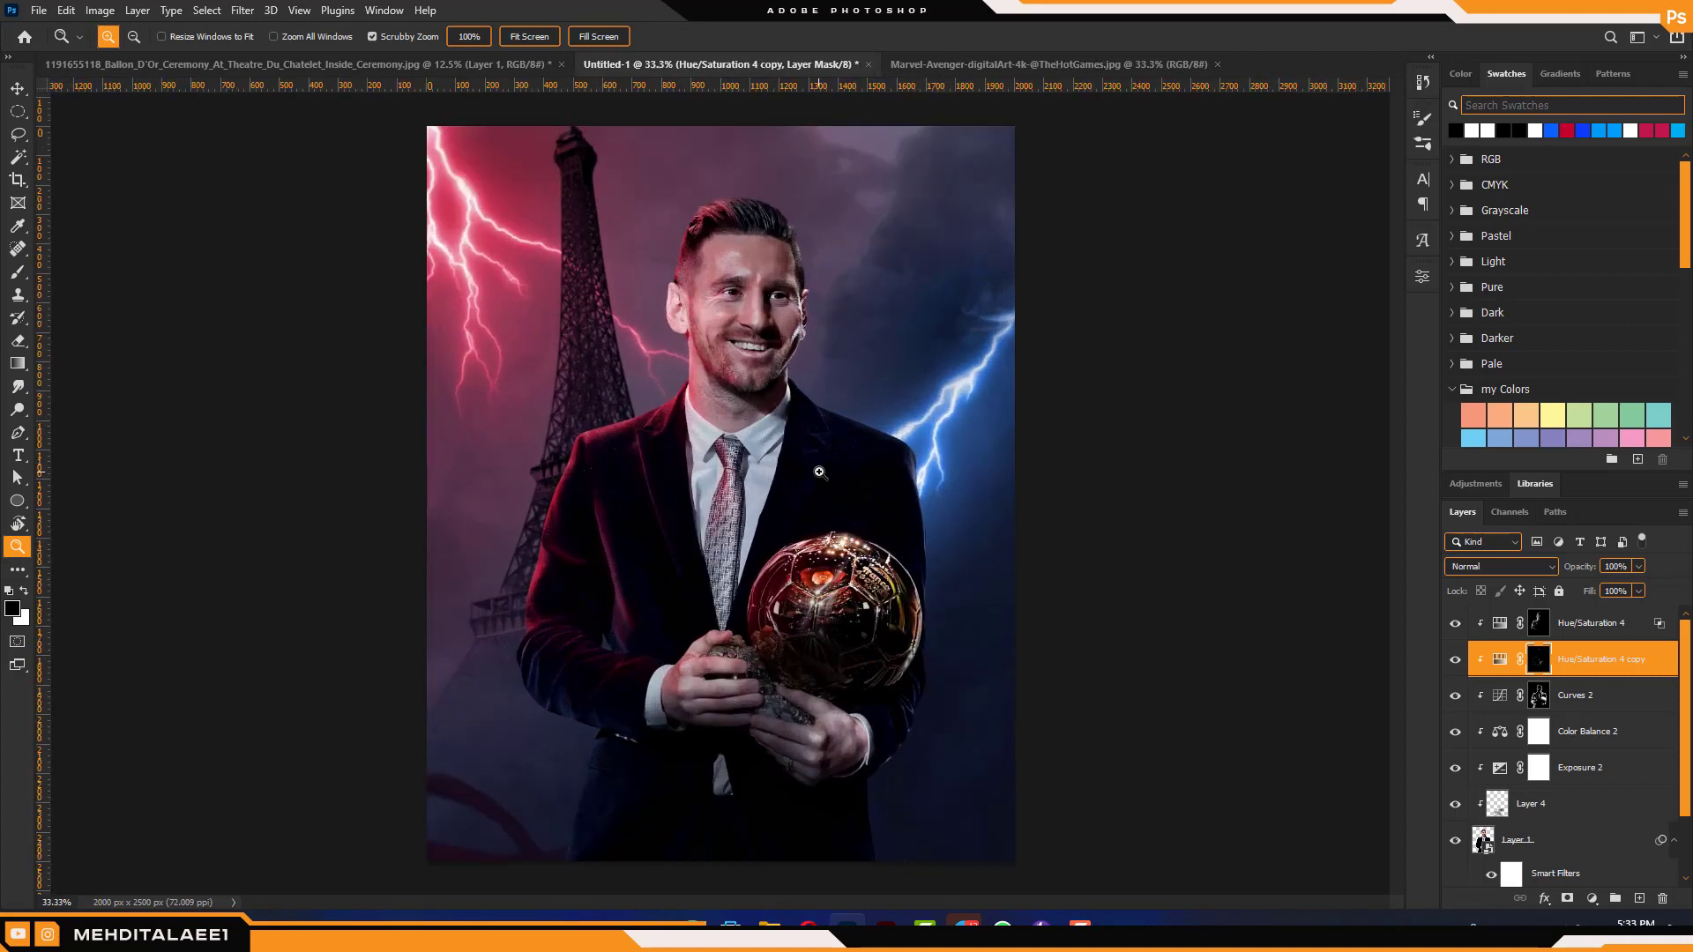
Add a clipped, colorized Hue/Saturation layer above Hue/Saturation 4 with hue 210, saturation 88 and lightness +13
click(692, 278)
click(1592, 898)
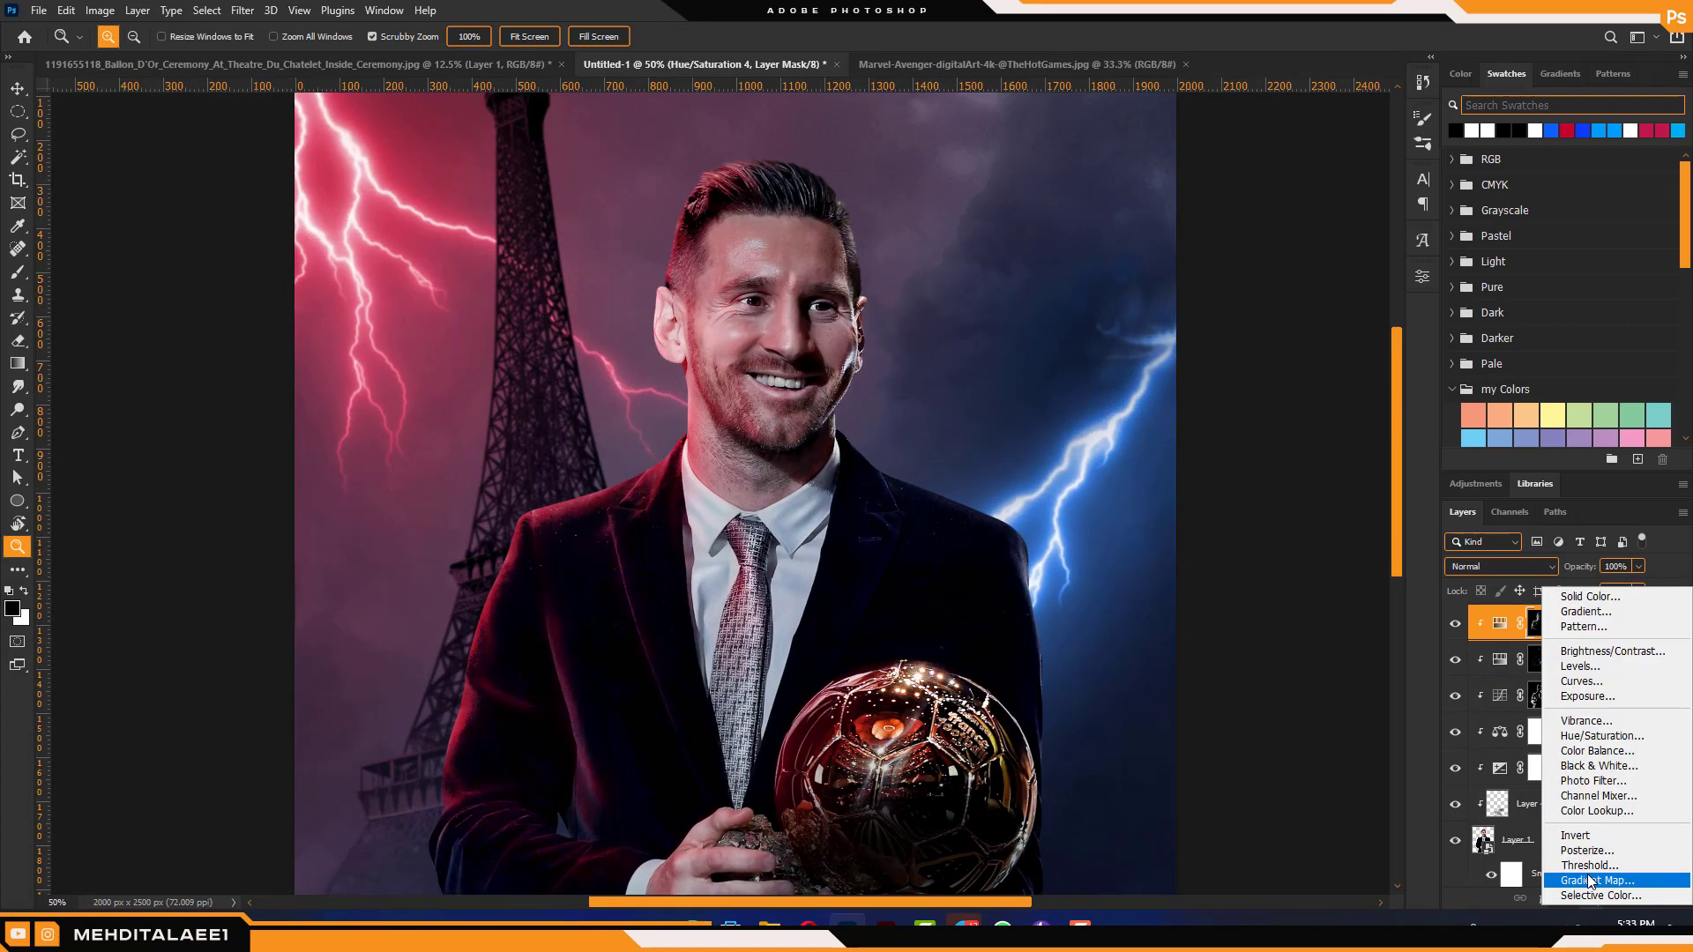
click(1587, 760)
click(1277, 486)
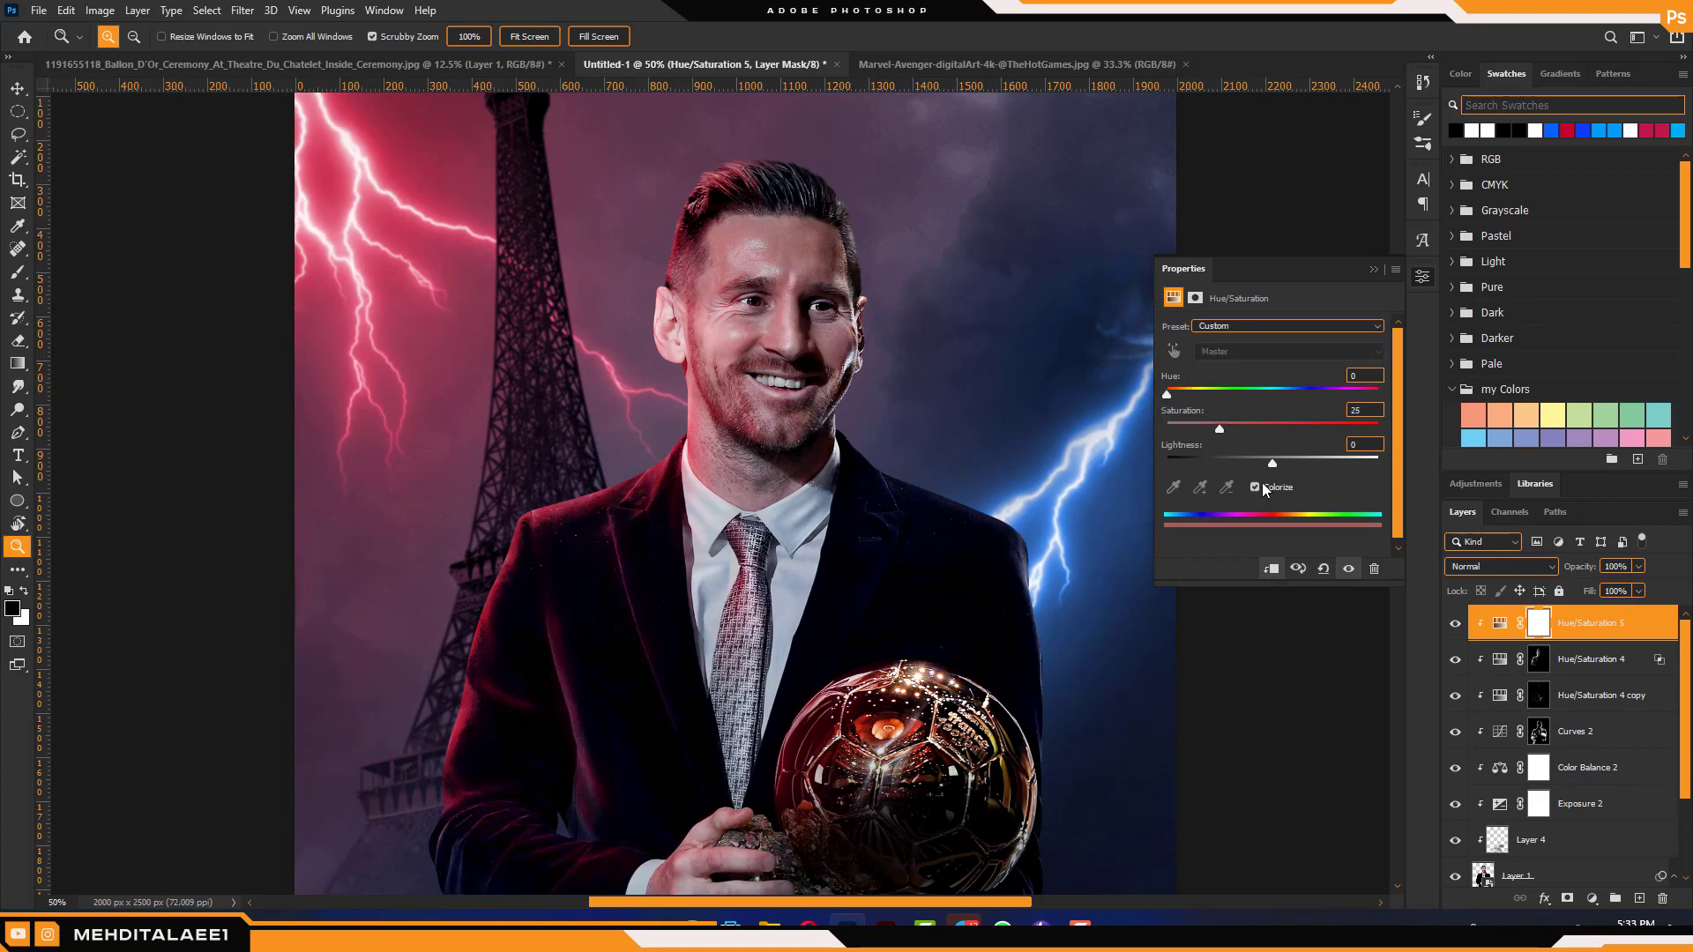
drag(1172, 394, 1353, 425)
drag(1272, 463, 1285, 467)
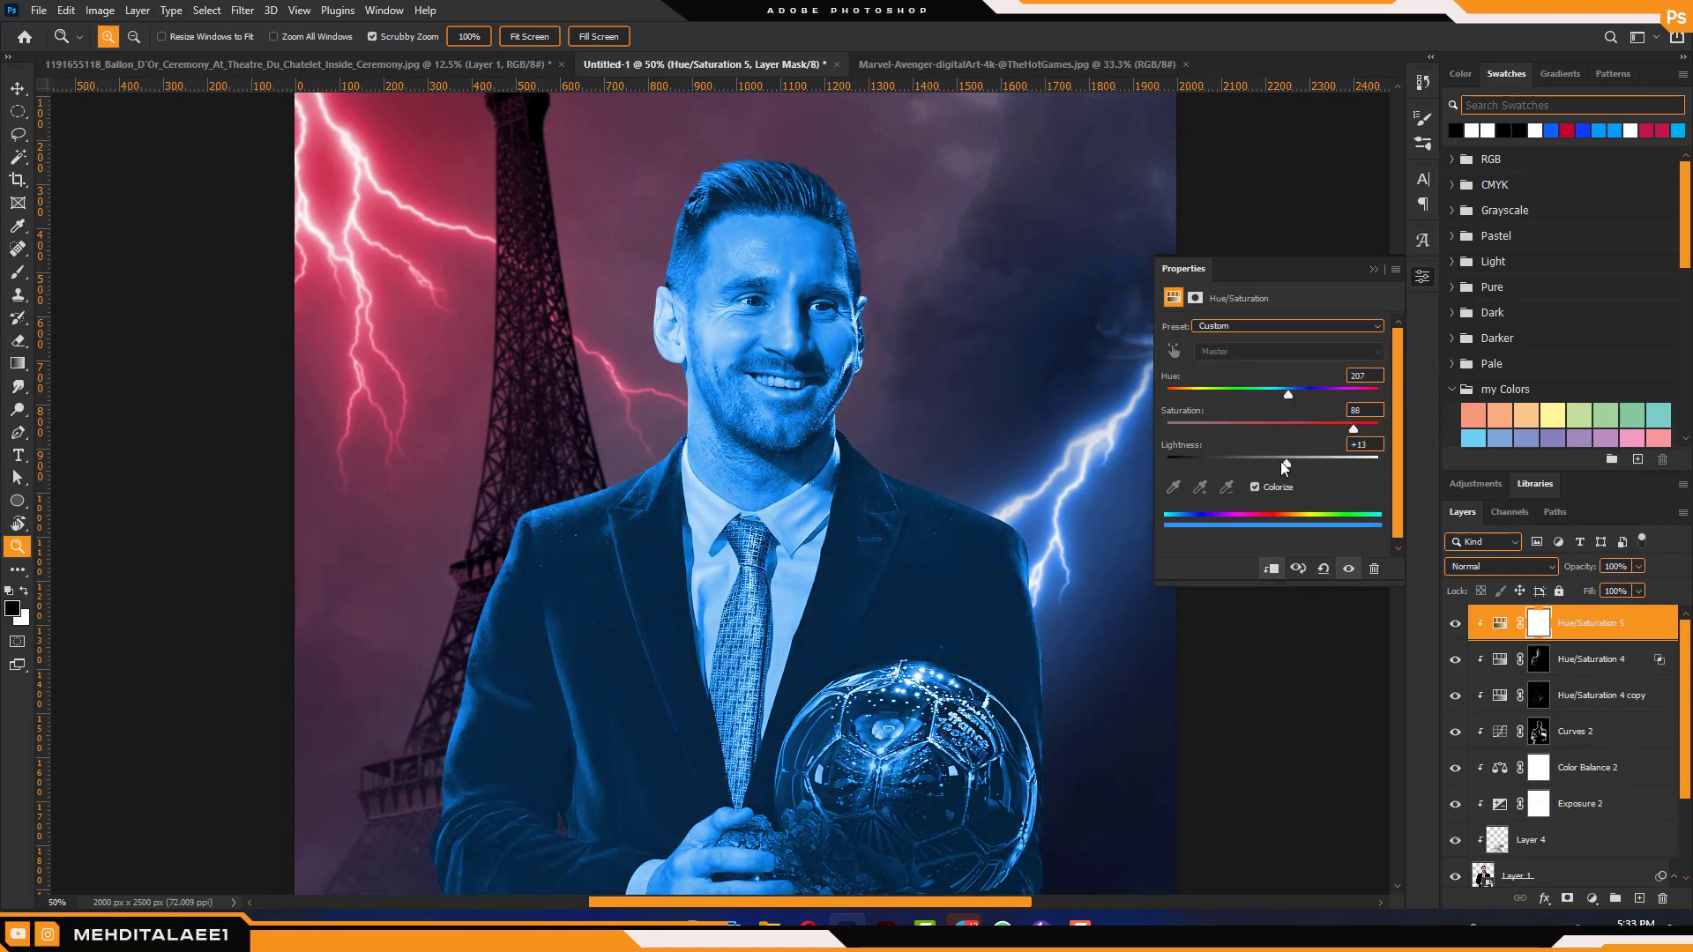
drag(1289, 399, 1292, 401)
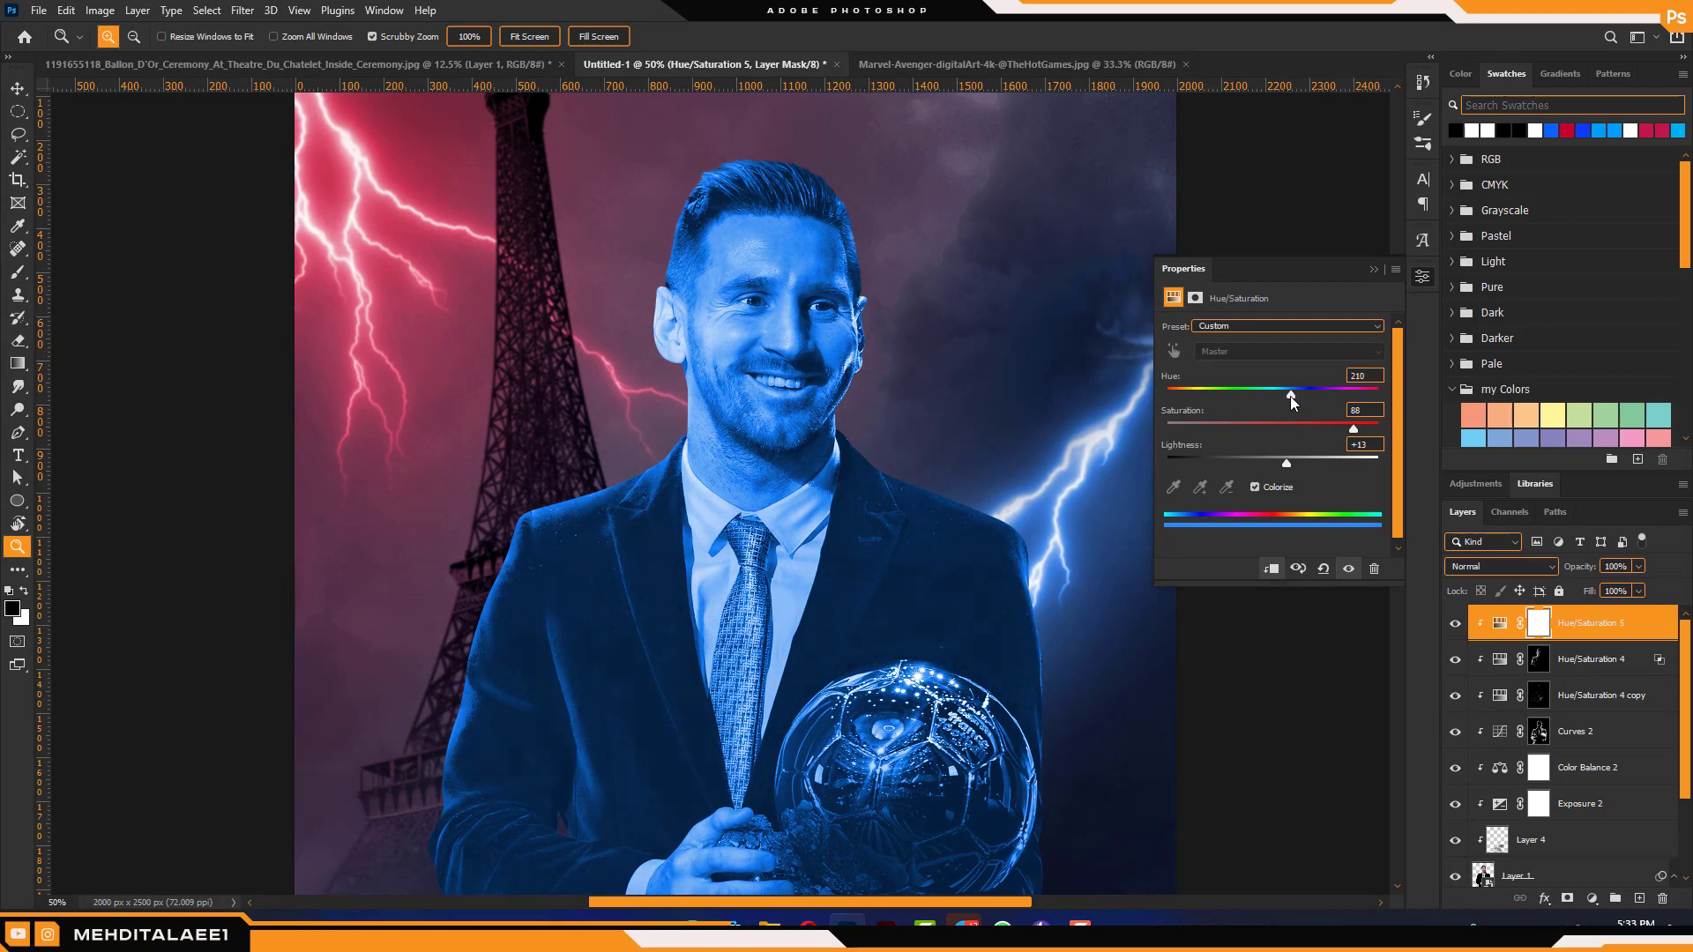
click(1424, 280)
Invert the Hue/Saturation 5 mask and paint blue light along the jaw facing the blue lightning with white at 20% opacity
key(ctrl+i)
click(806, 487)
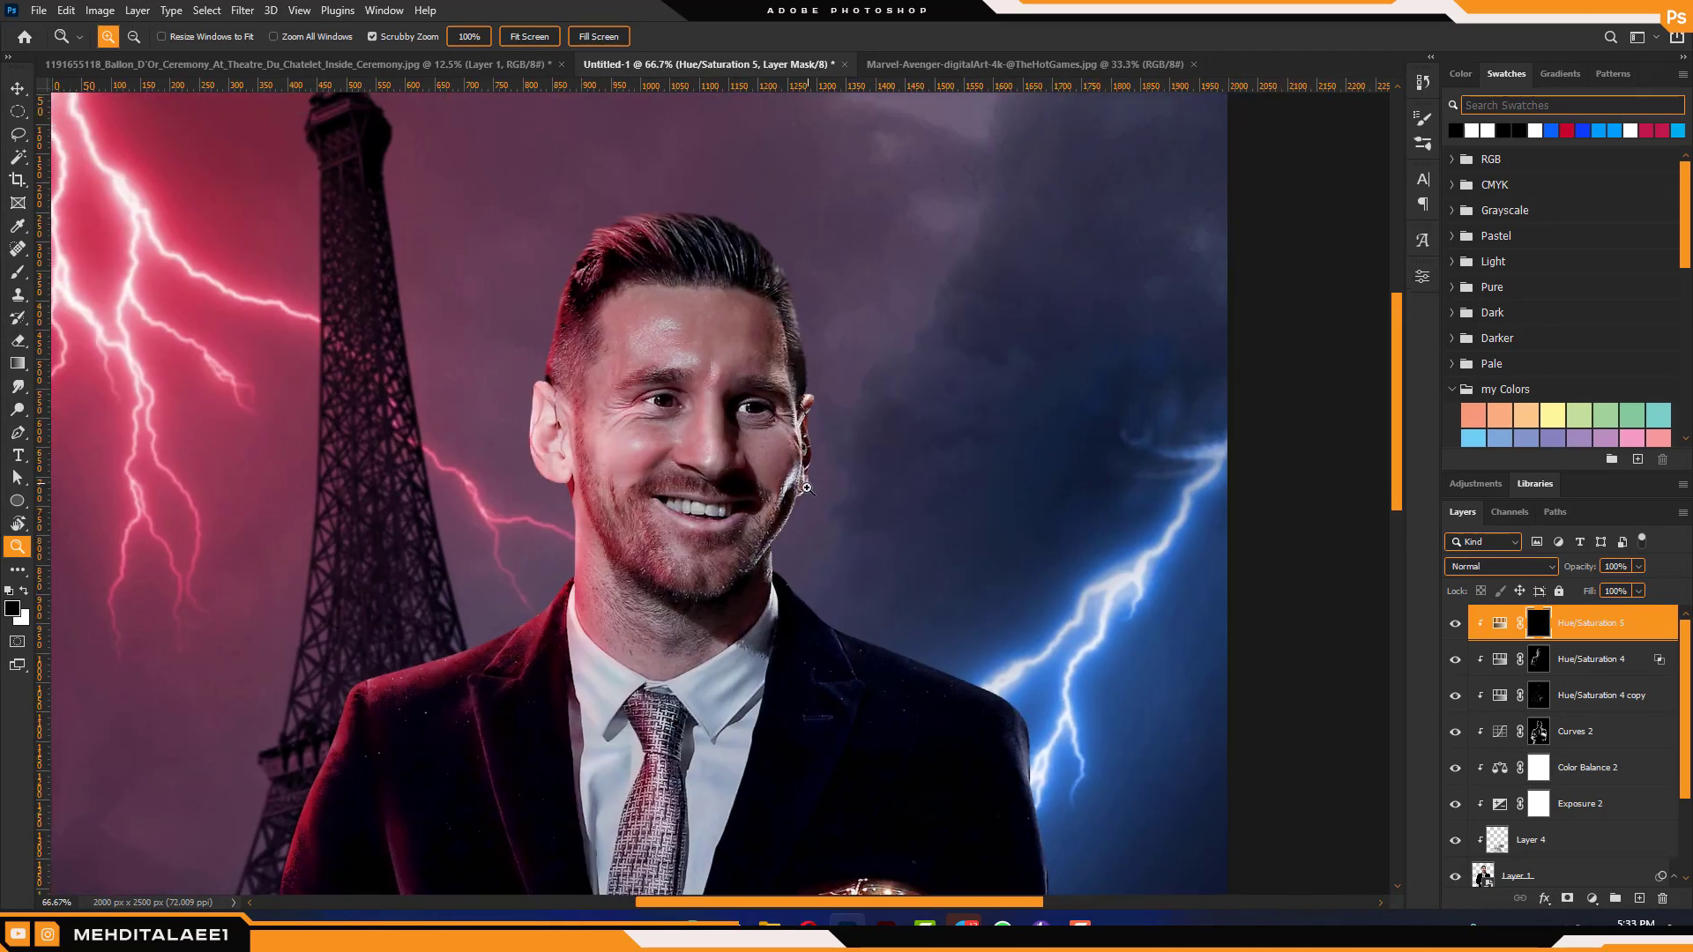
key(b)
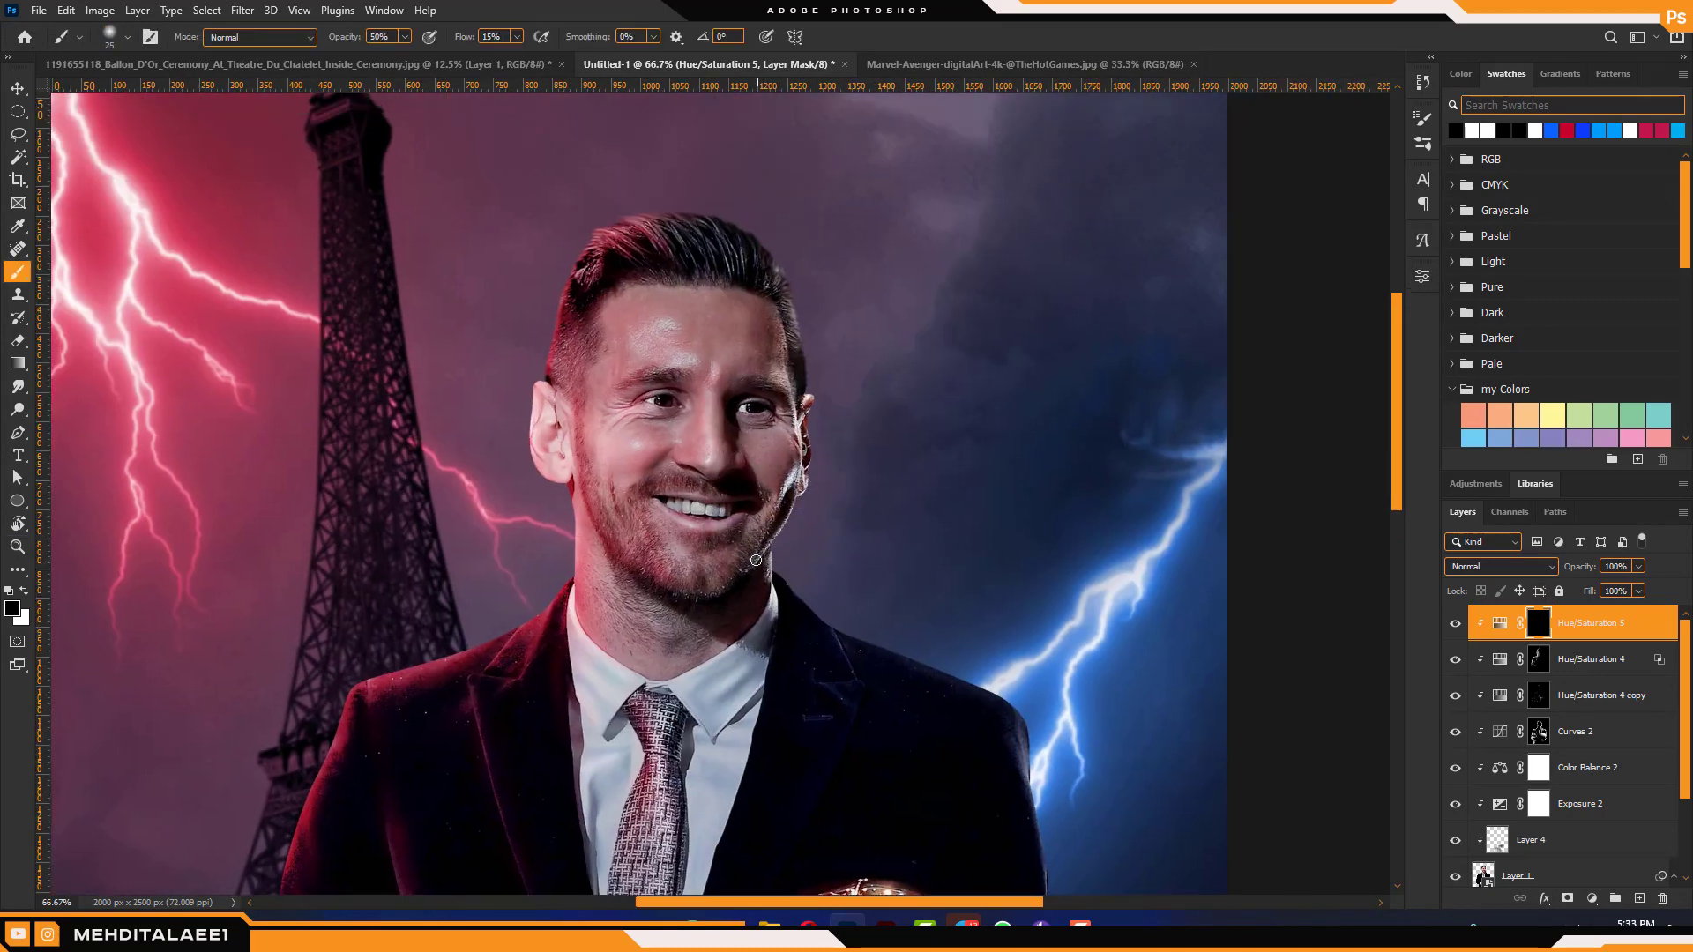
key(x)
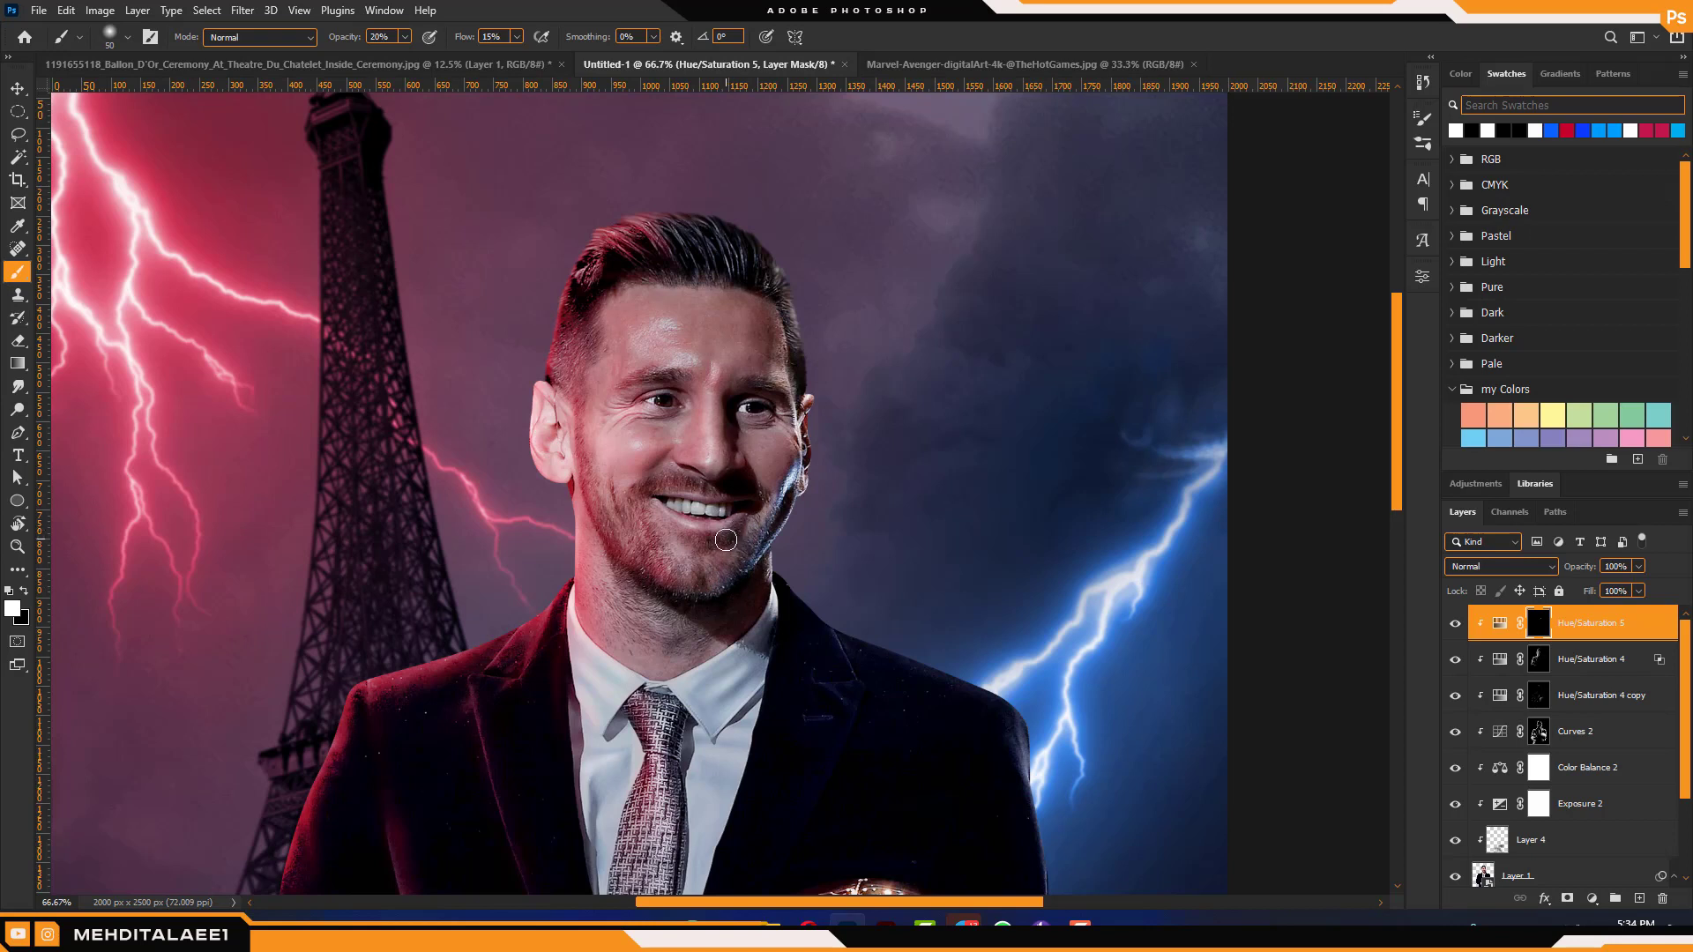
key(bracketleft)
key(bracketleft)
key(bracketleft)
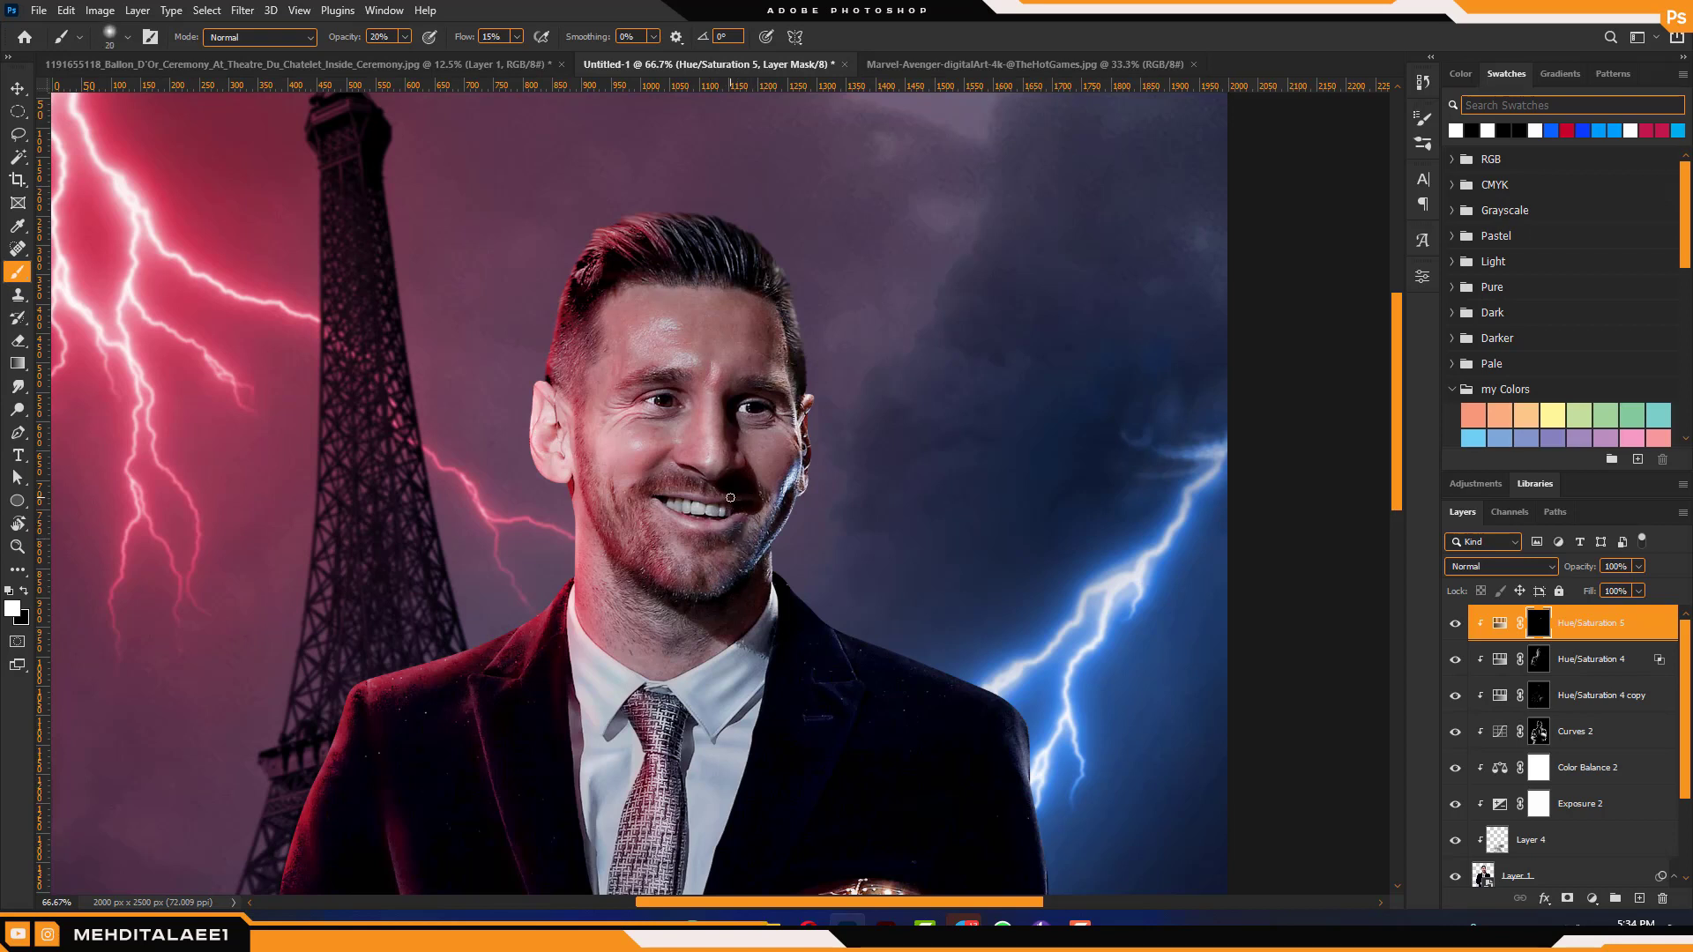
Paint stronger blue light over the ear and the hair edge facing the blue lightning at 50% opacity
key(bracketright)
key(bracketright)
key(bracketright)
key(5)
drag(804, 437, 813, 501)
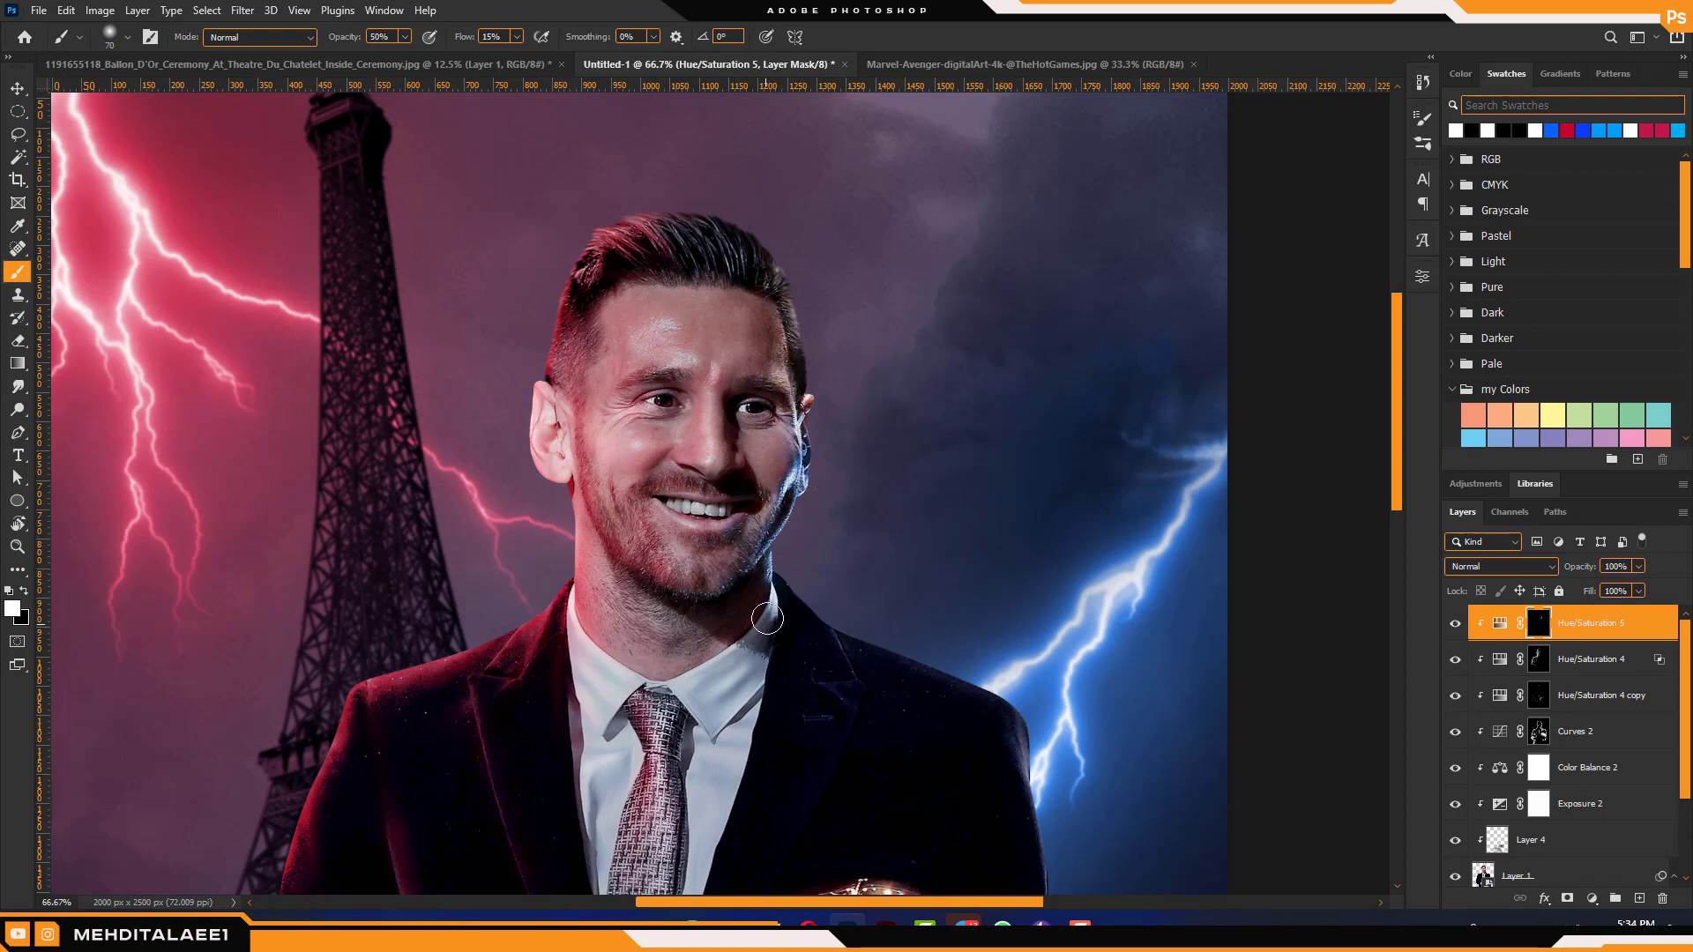
mouse_move(798, 379)
mouse_down()
mouse_move(789, 329)
mouse_move(820, 360)
mouse_move(811, 381)
mouse_up()
Split the Blend If black point of the Underlying Layer to 0/54 for Hue/Saturation 5
double_click(1652, 632)
drag(1179, 792, 1225, 791)
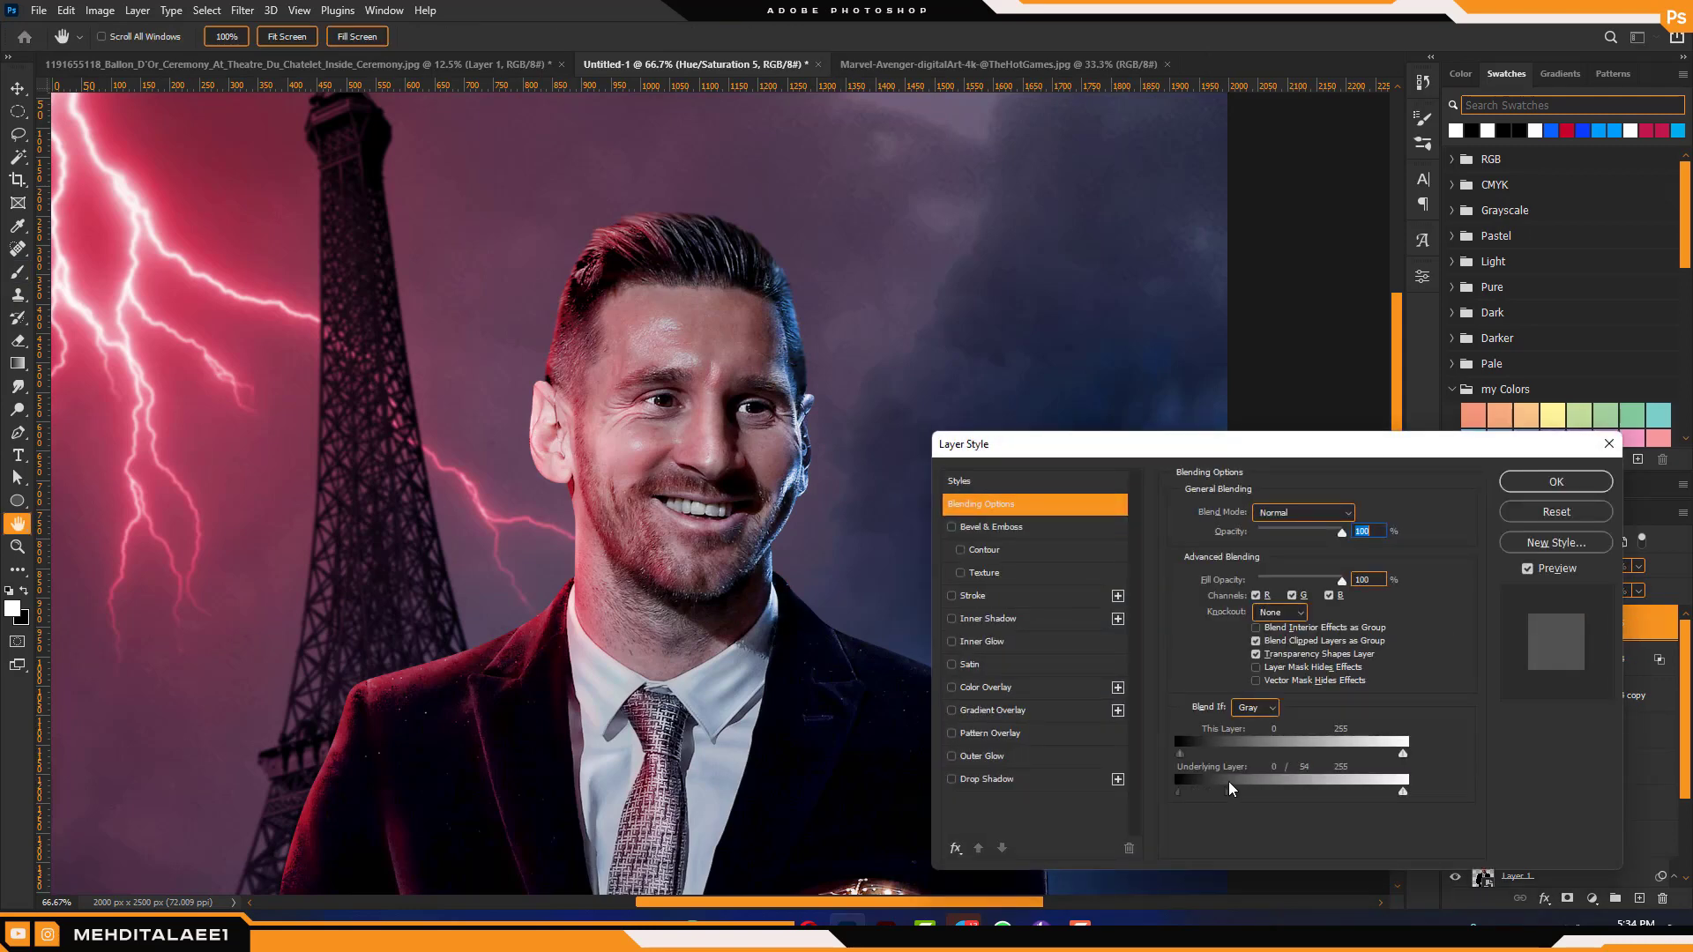
click(1556, 482)
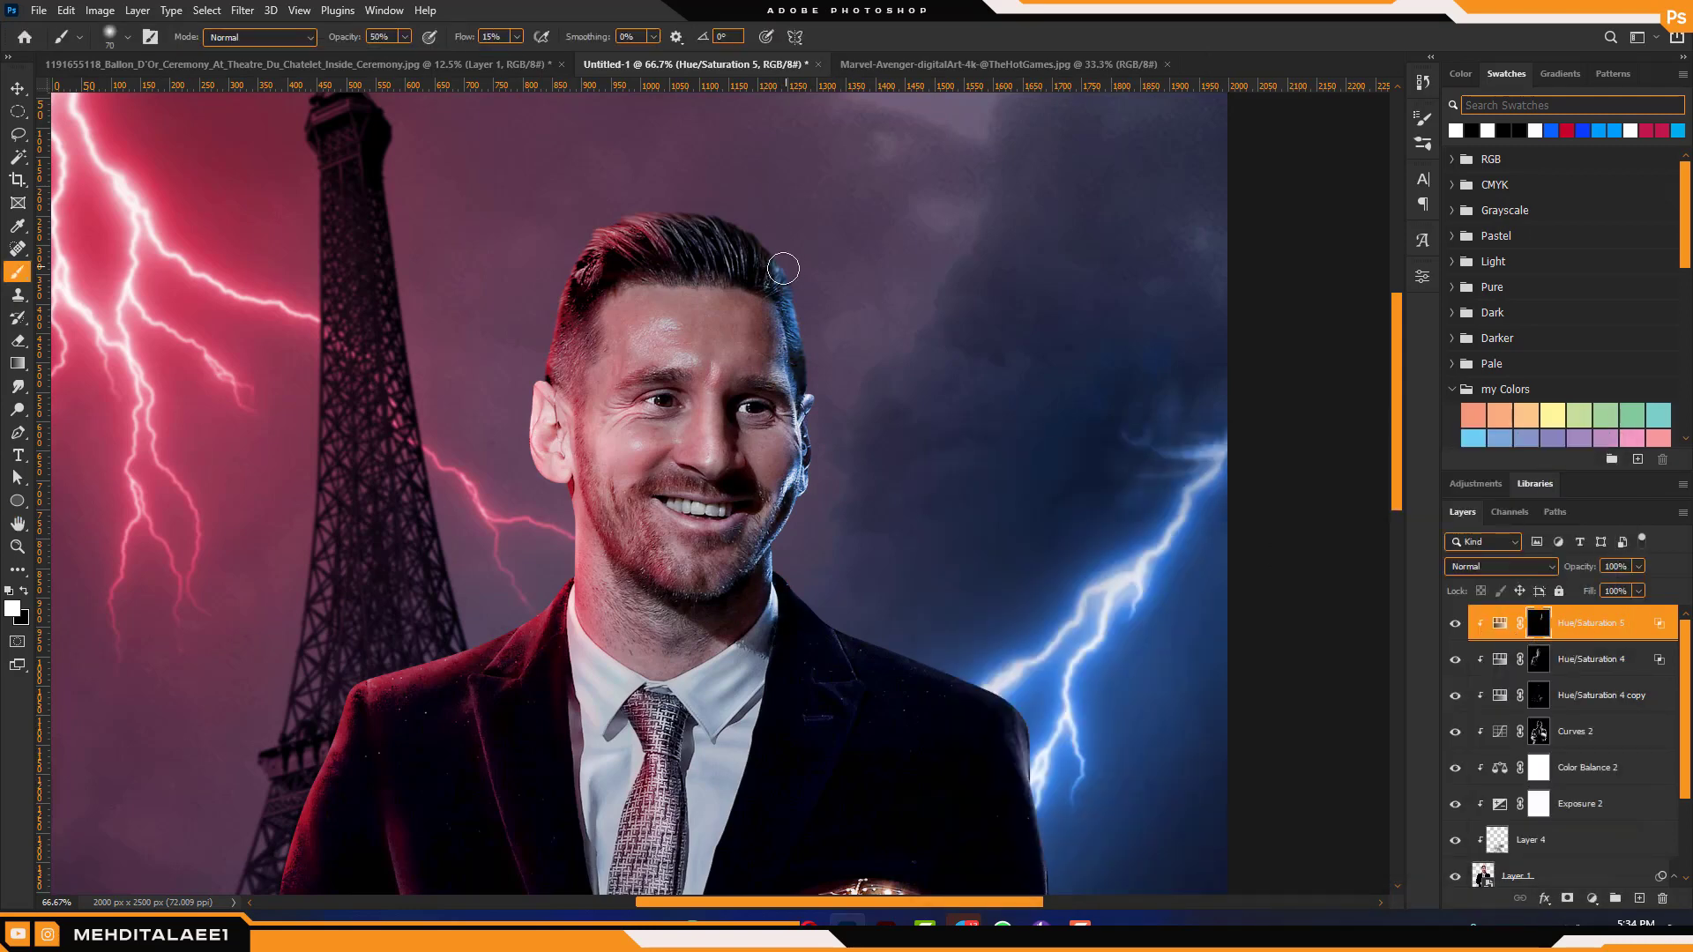
Extend the blue light over the hair, face edge, suit shoulder and trophy on the Hue/Saturation 5 mask, raising brush opacity to 100%
mouse_move(783, 268)
mouse_down()
mouse_move(789, 277)
mouse_move(805, 329)
mouse_move(778, 376)
mouse_move(797, 373)
mouse_move(819, 415)
mouse_move(781, 450)
mouse_up()
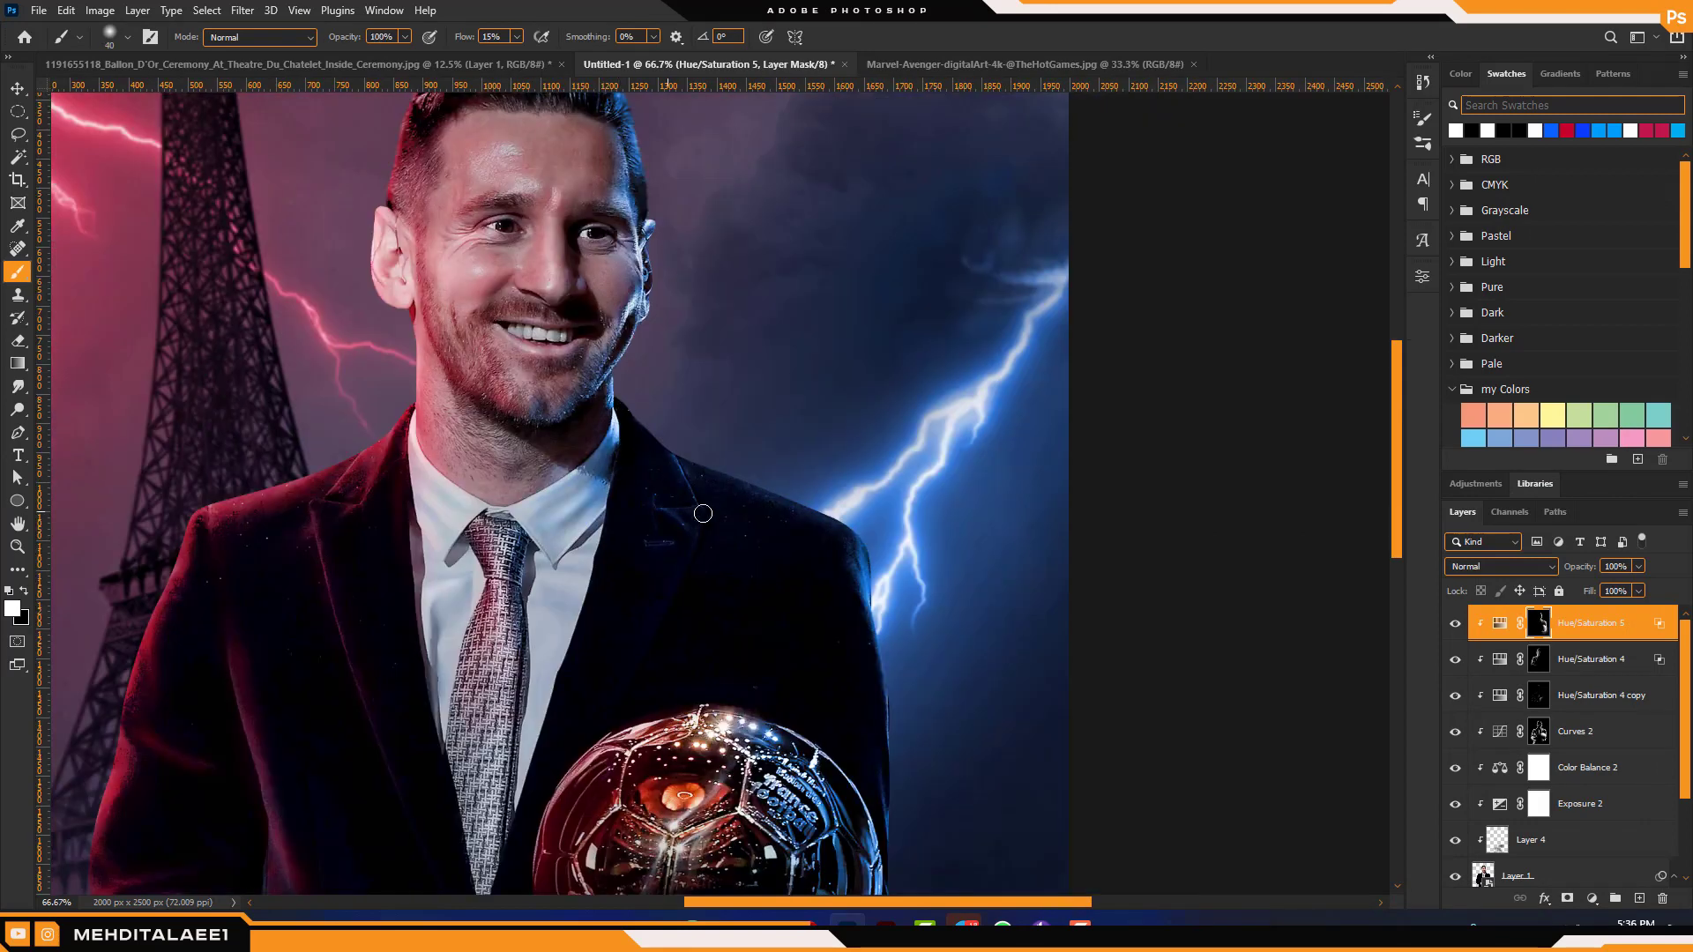
key(bracketright)
key(bracketright)
key(bracketright)
key(bracketright)
key(bracketright)
Set the Blend If black point split of the Underlying Layer to 0/27 for Hue/Saturation 5
key(z)
alt+click(812, 453)
alt+click(812, 454)
alt+click(813, 453)
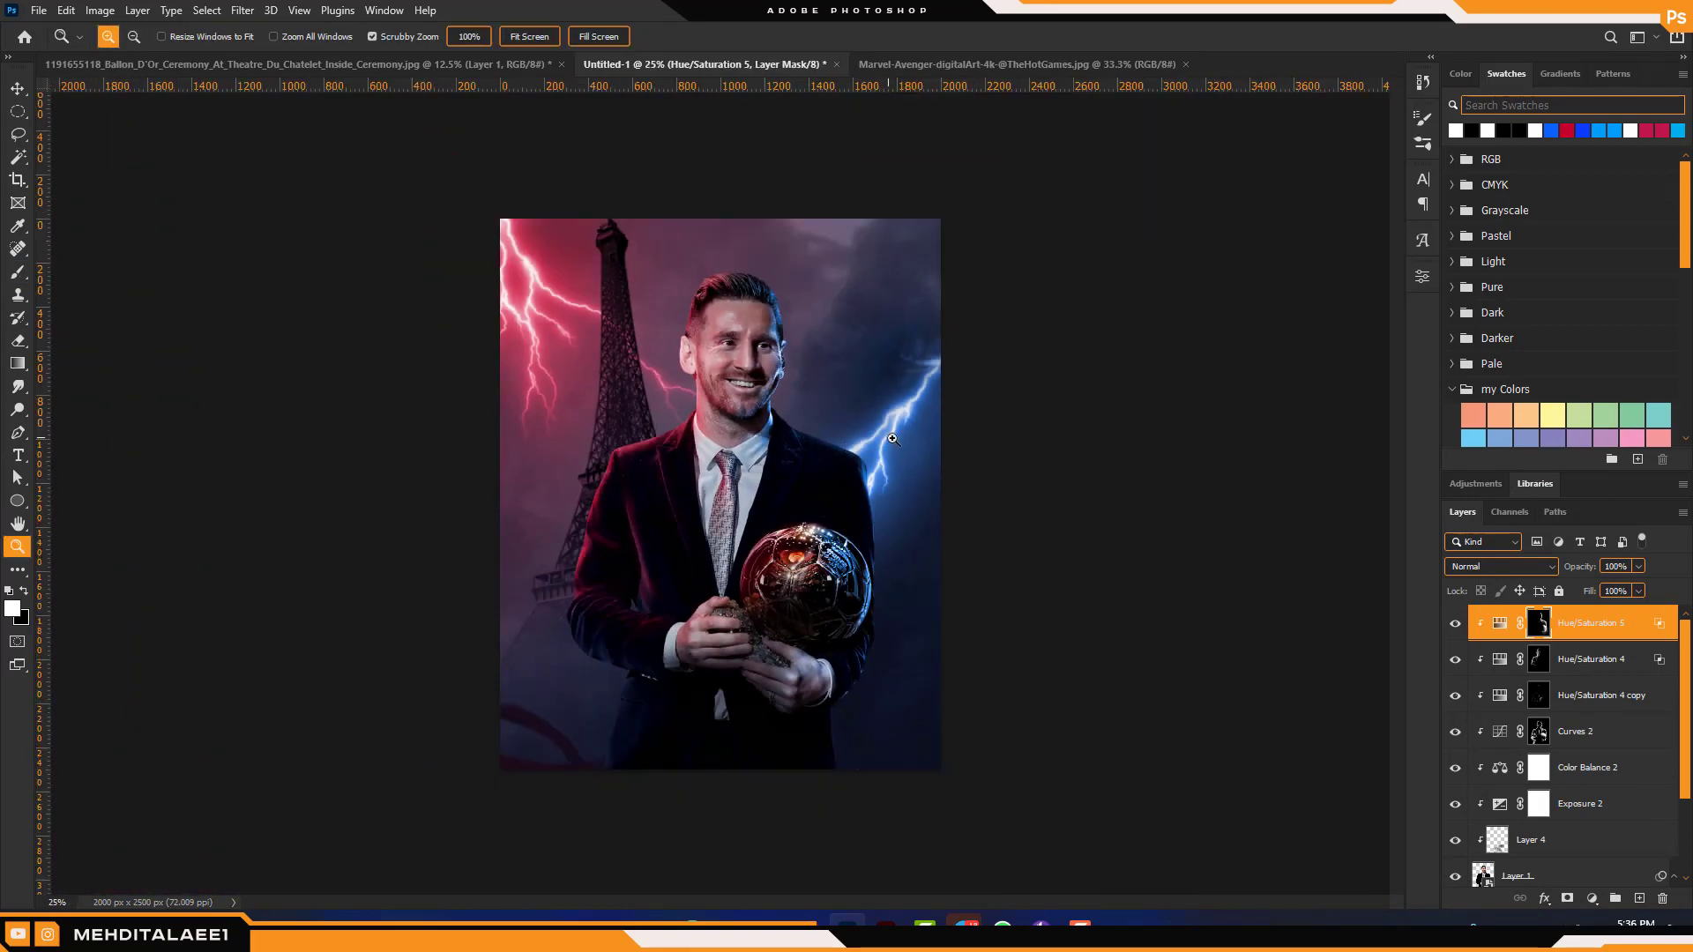
click(874, 376)
click(874, 376)
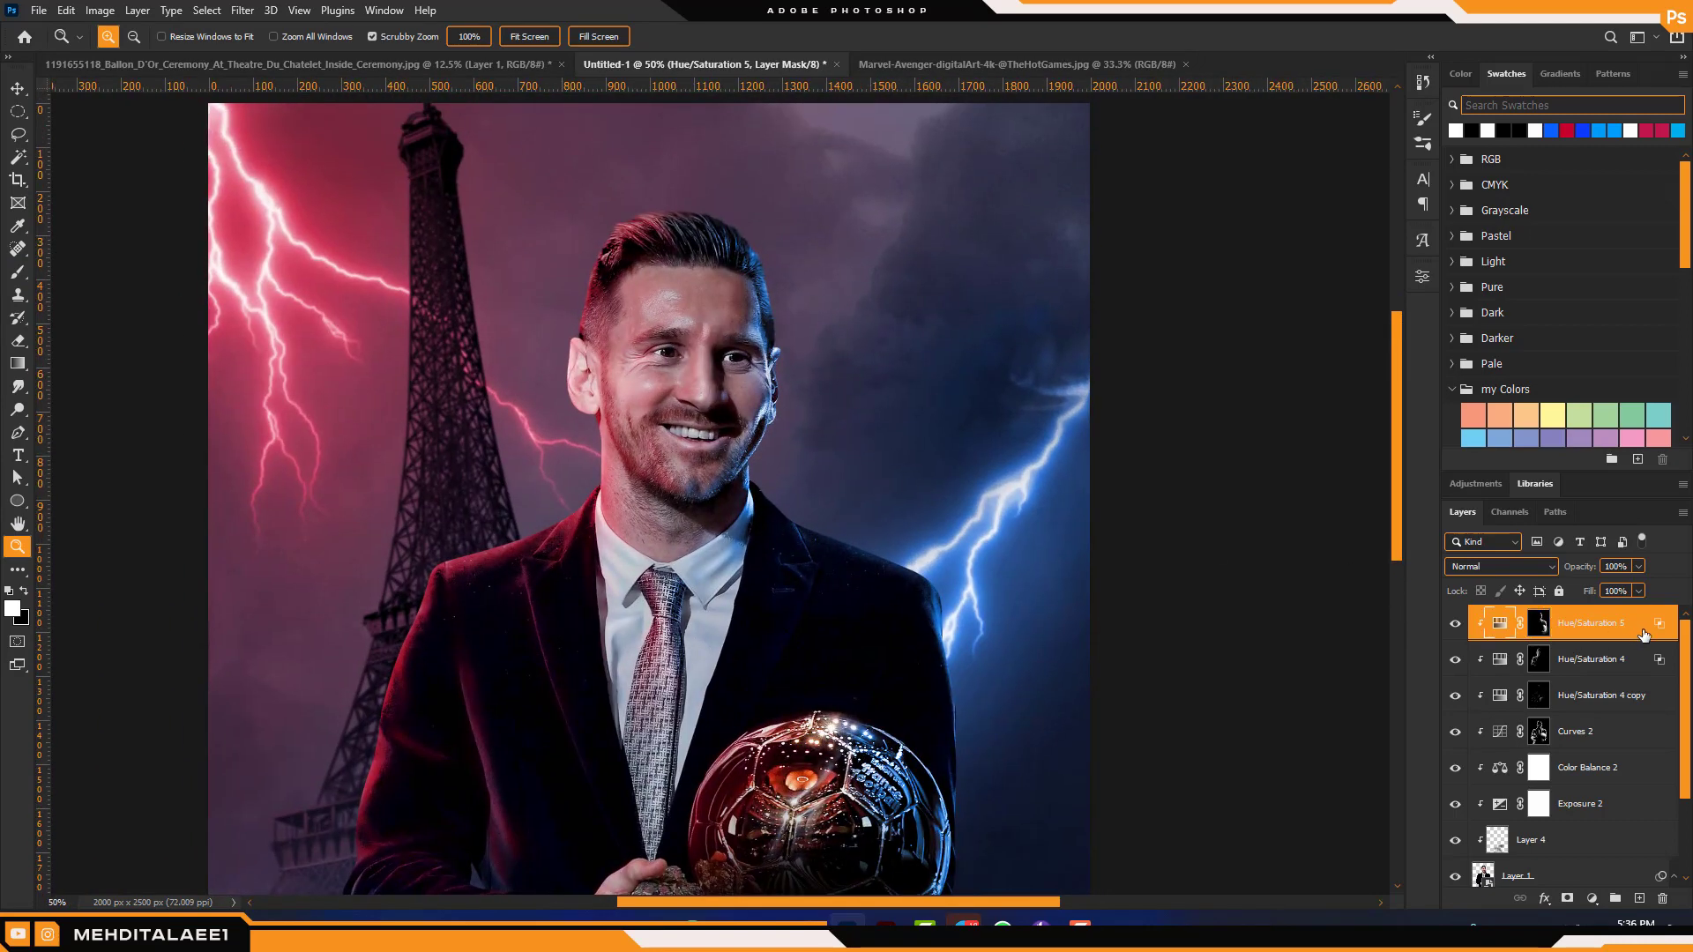
double_click(1645, 635)
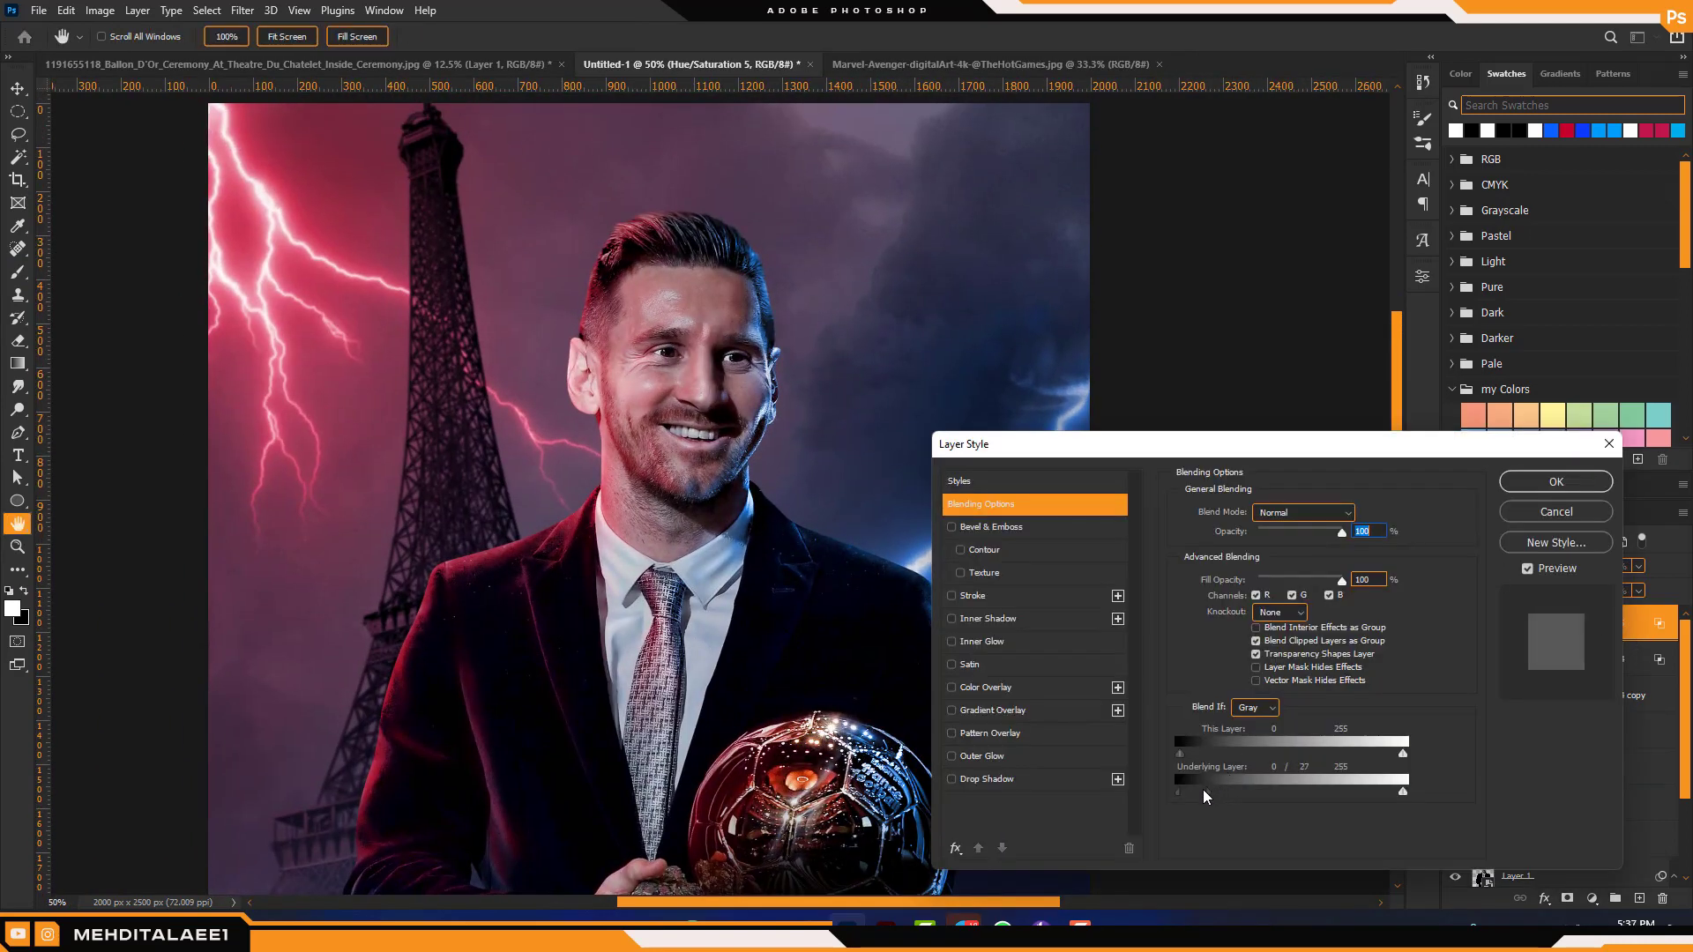
click(1556, 481)
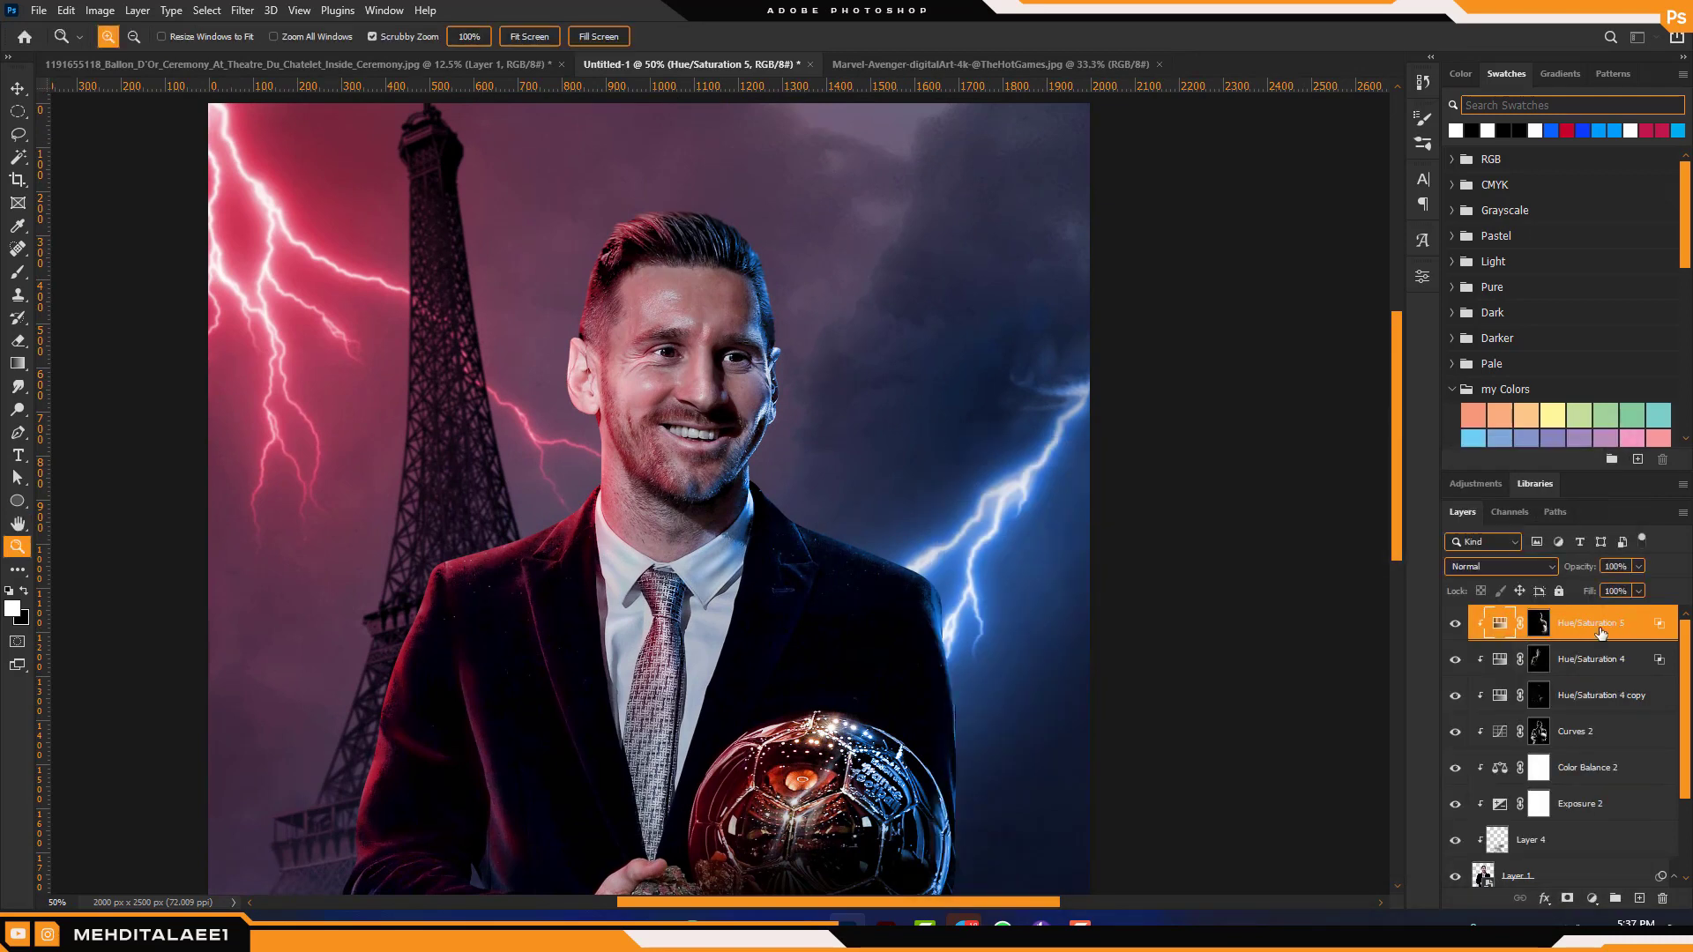
Duplicate Hue/Saturation 5 beneath the original and replace the copy's painted mask with a blank white one
drag(1601, 634, 1596, 648)
right_click(1539, 662)
click(1571, 696)
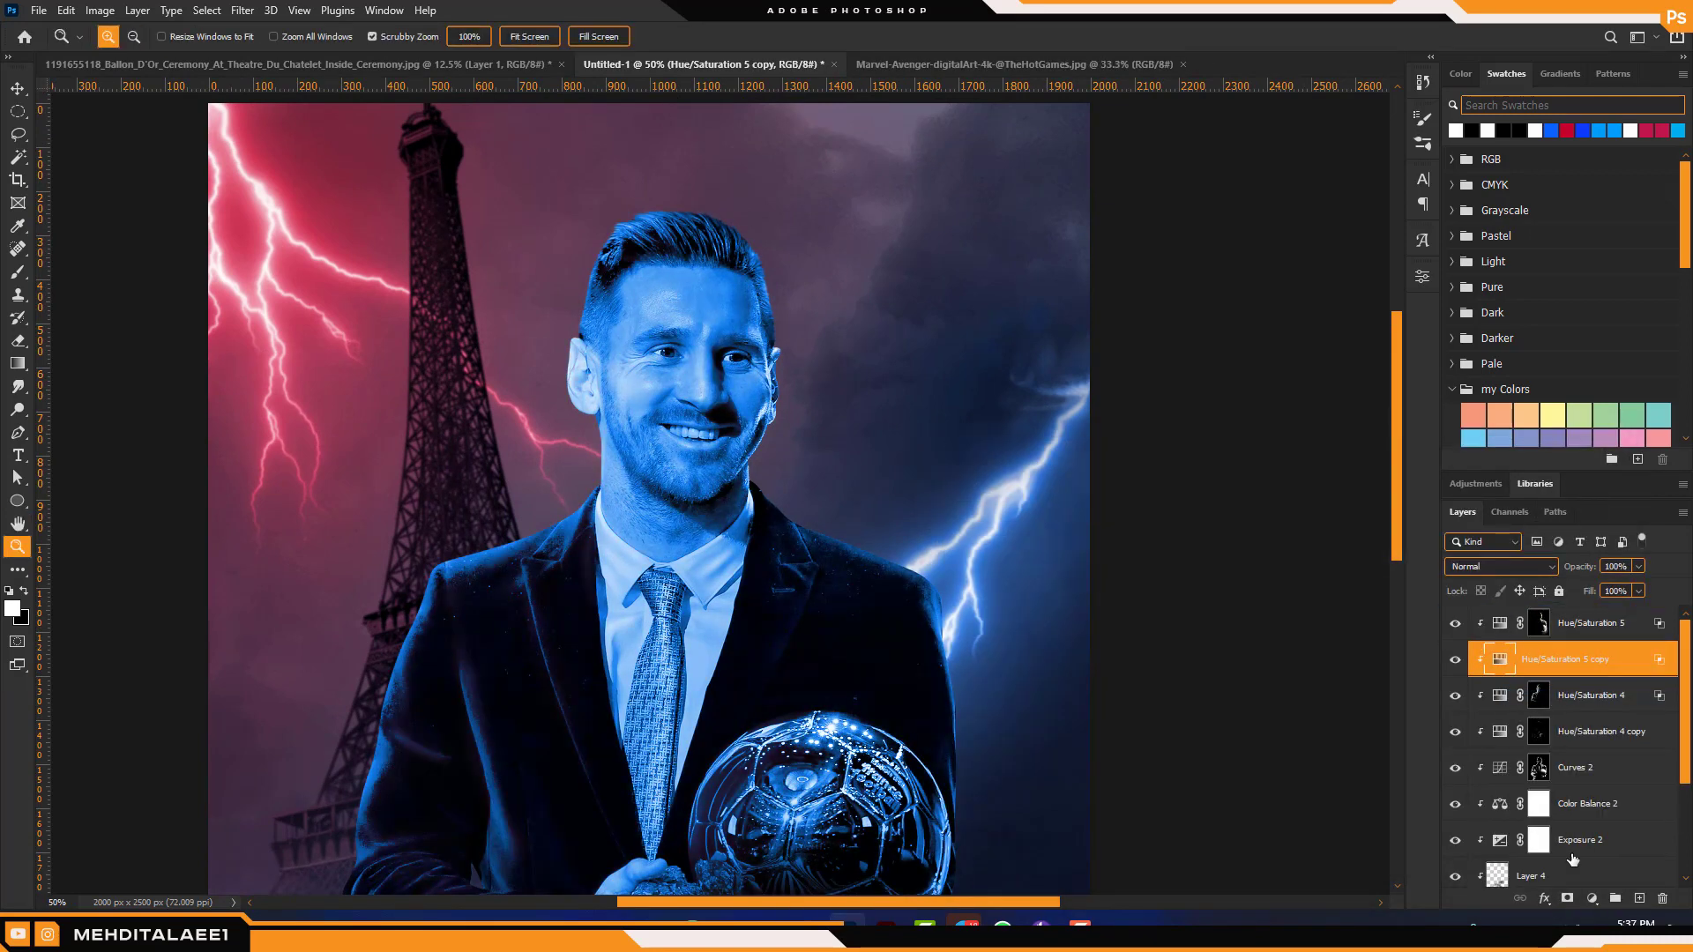
alt+click(1567, 897)
key(ctrl+i)
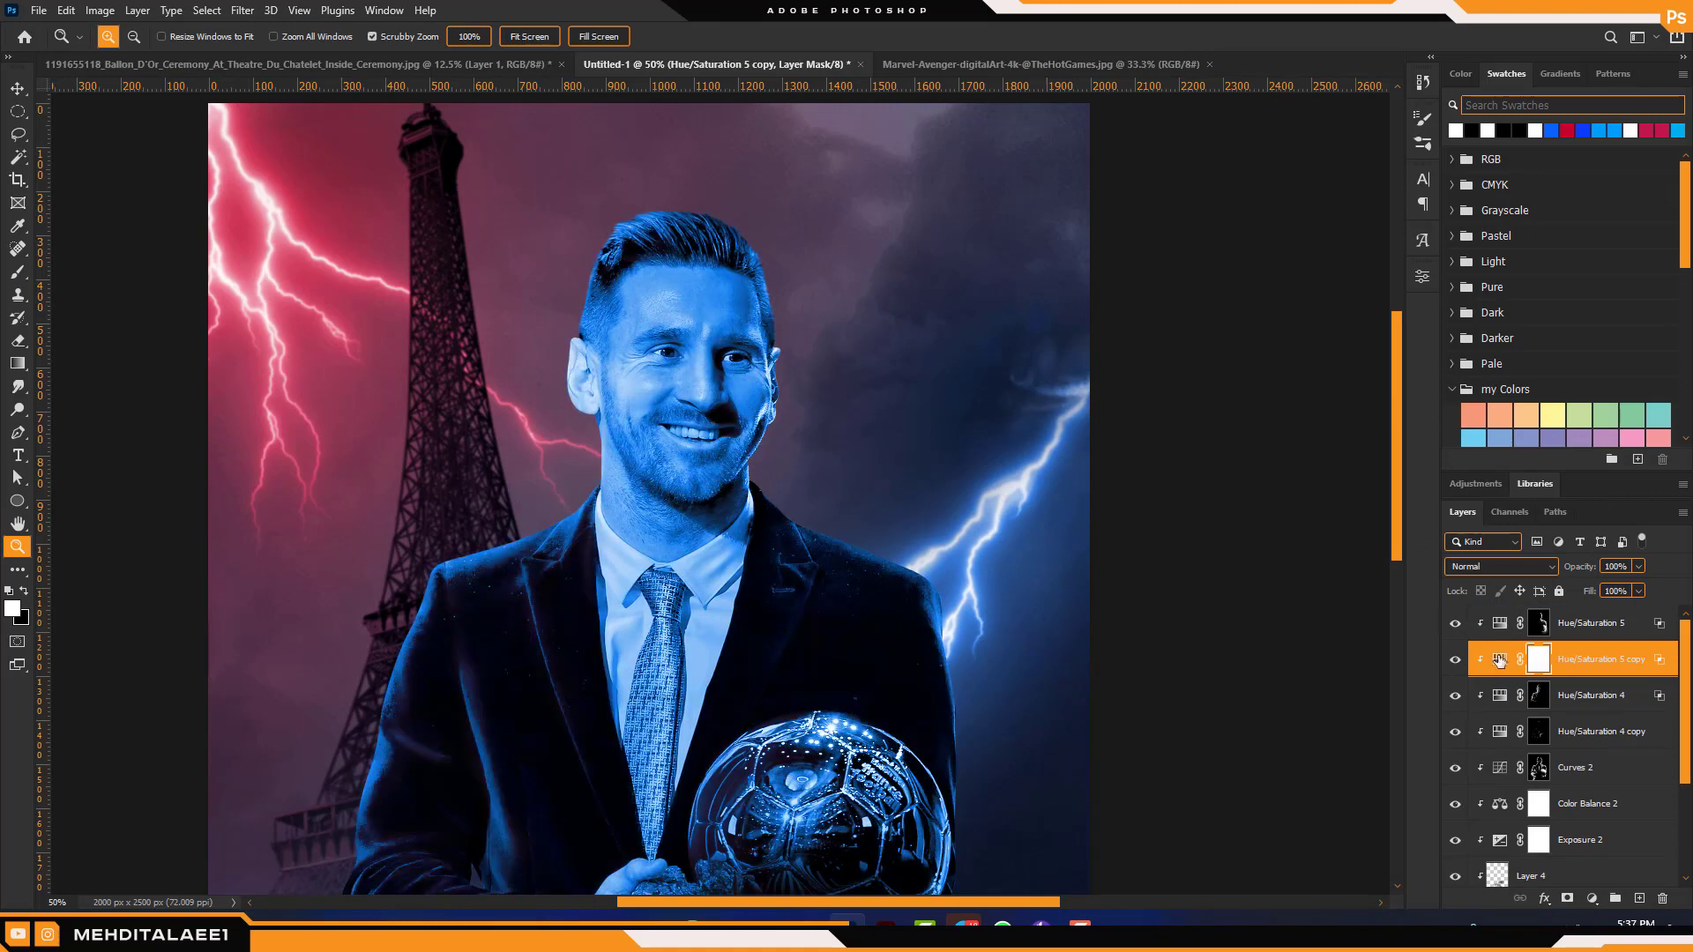
Shift the hue of Hue/Saturation 5 copy slightly toward cyan and raise its lightness strongly
click(1499, 660)
double_click(1500, 662)
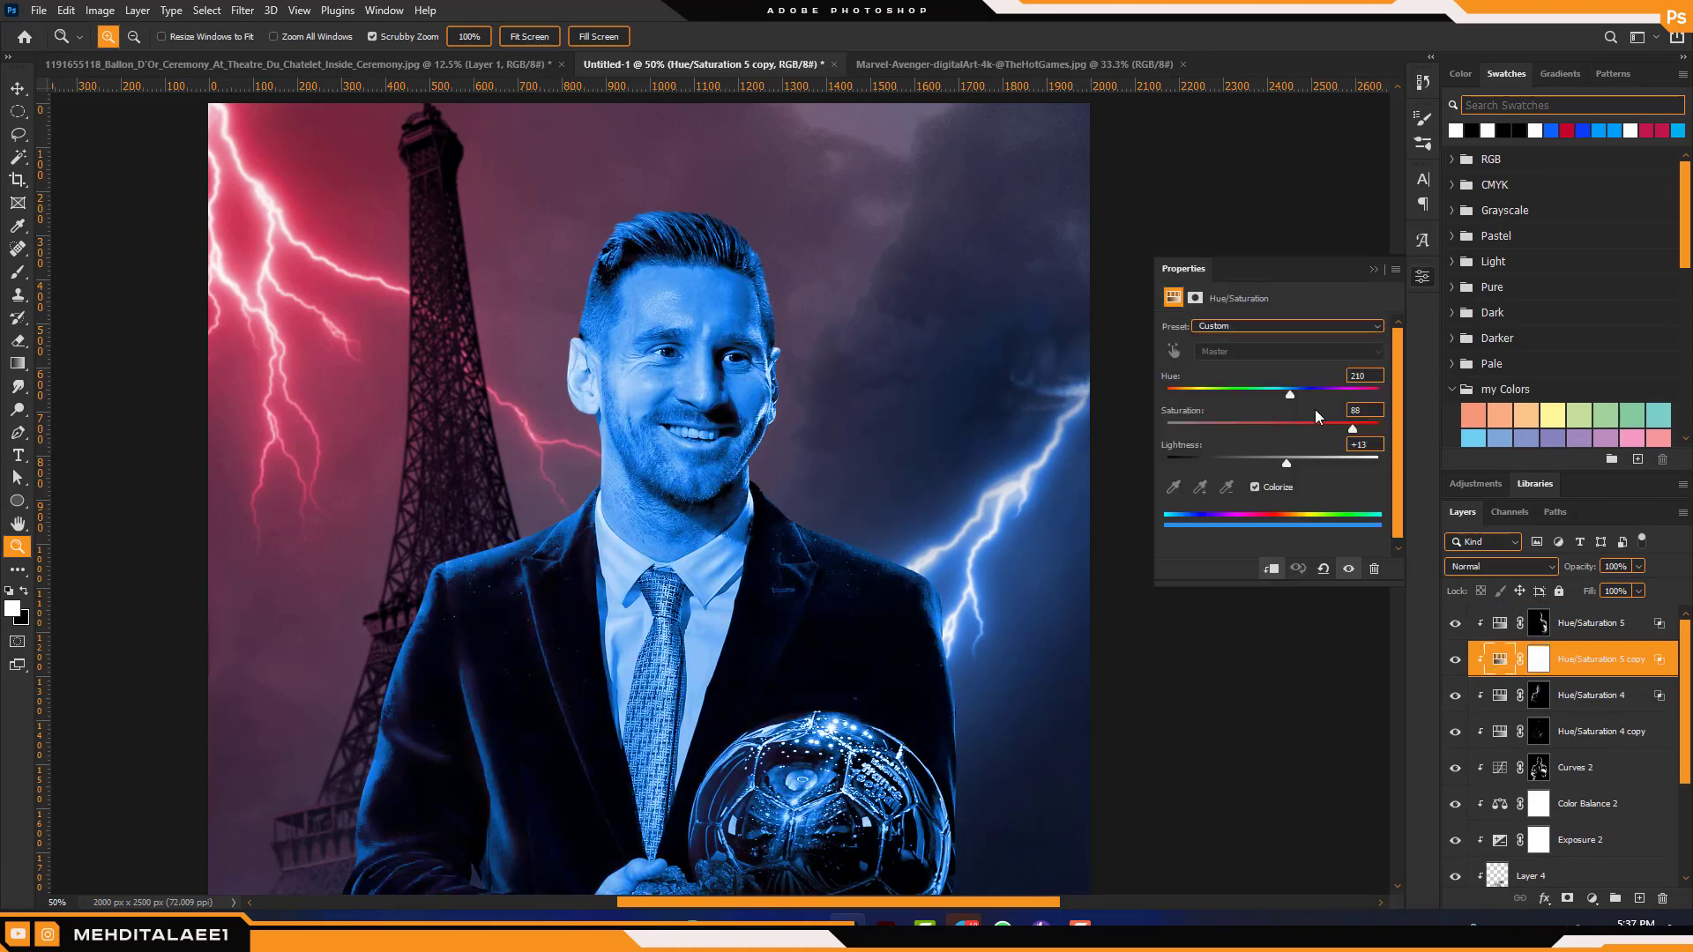
drag(1290, 399, 1284, 397)
drag(1286, 462, 1324, 462)
click(1423, 276)
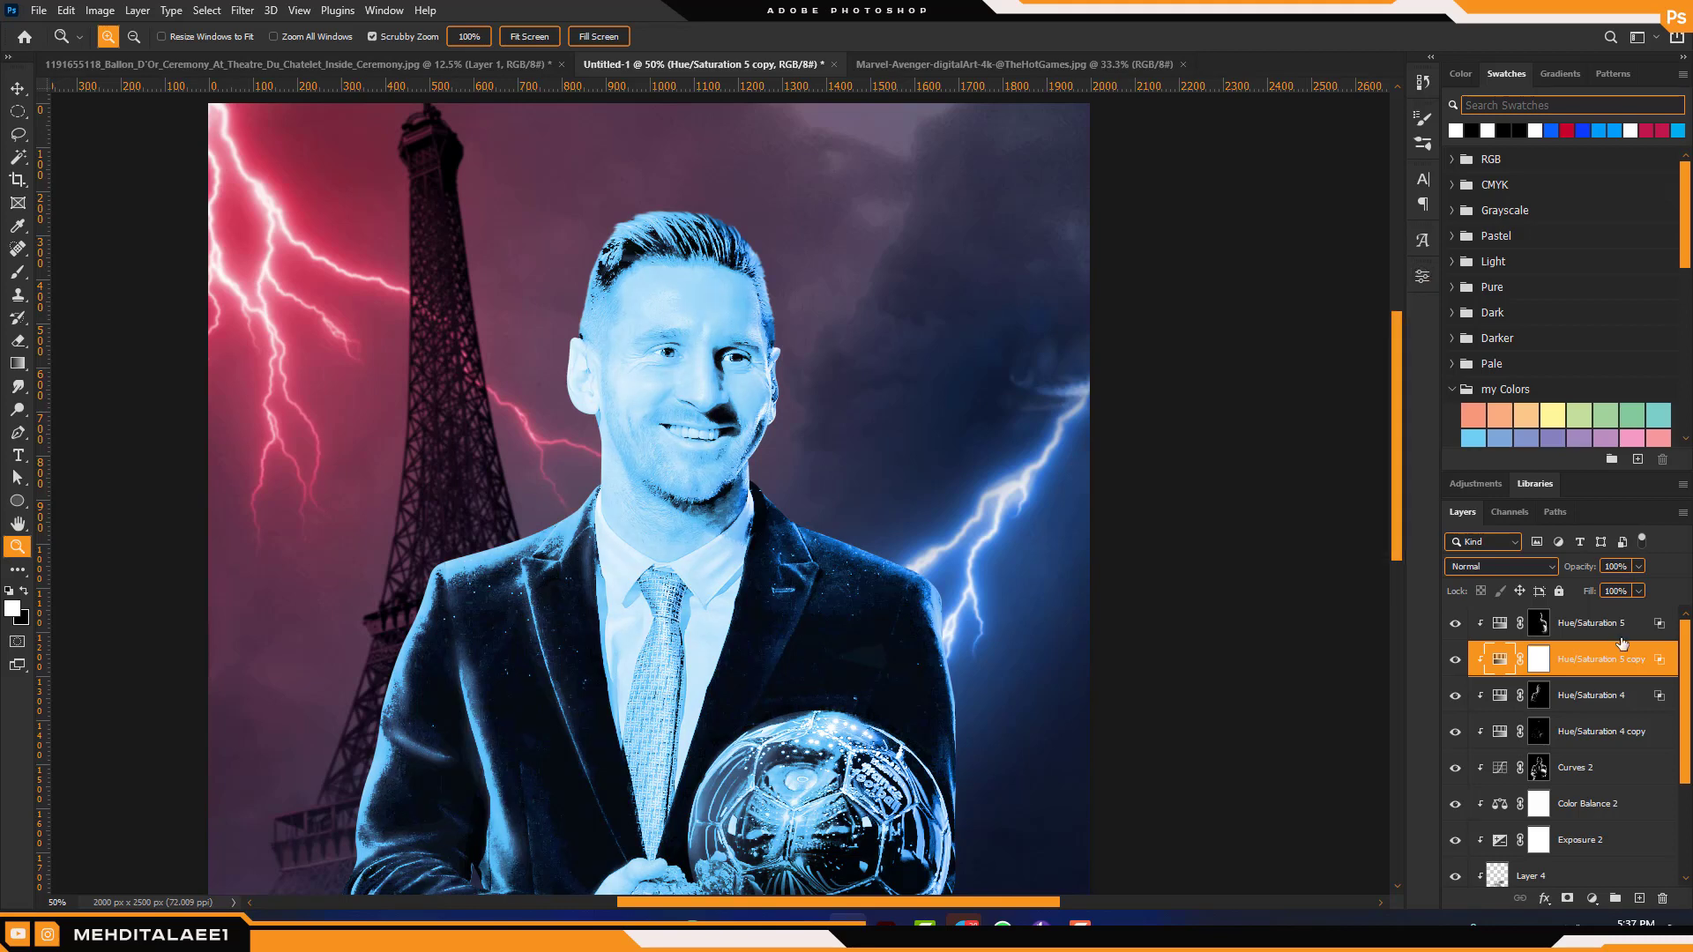
Move Hue/Saturation 5 copy above Hue/Saturation 5 and reset its Underlying Layer Blend If black point to 0
drag(1610, 619, 1657, 633)
double_click(1656, 633)
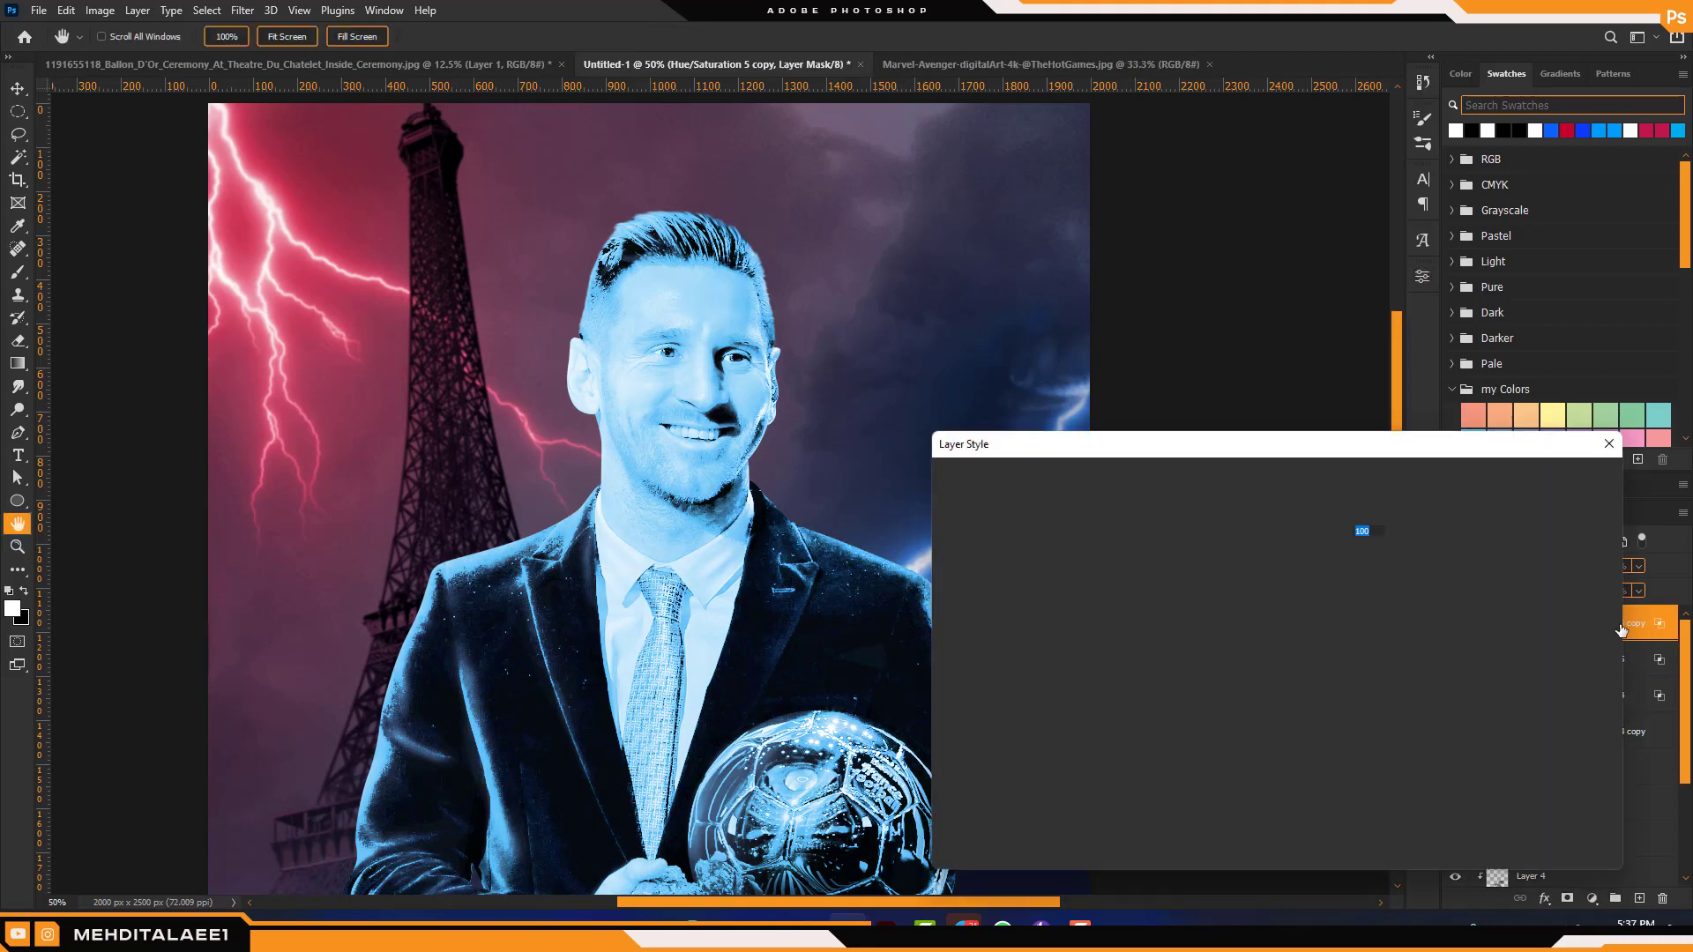
drag(1180, 792, 1193, 800)
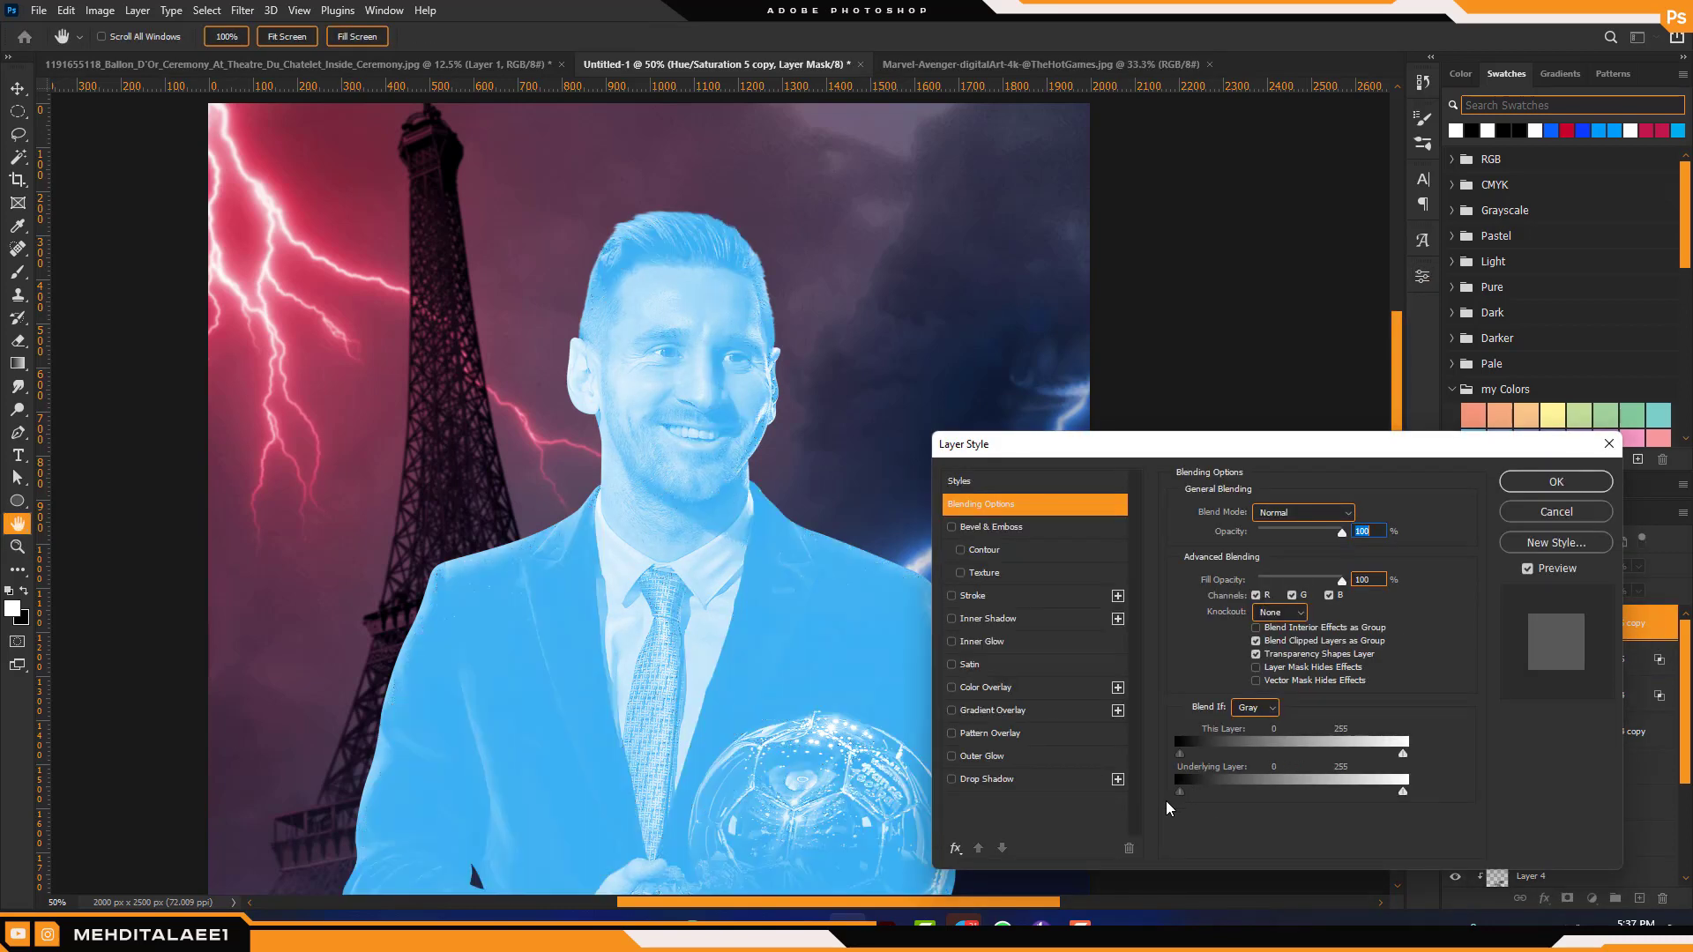
click(1556, 481)
Set Hue/Saturation 5 copy to Hue 207, Saturation 100 and Lightness +47
double_click(1500, 623)
drag(1286, 399, 1323, 467)
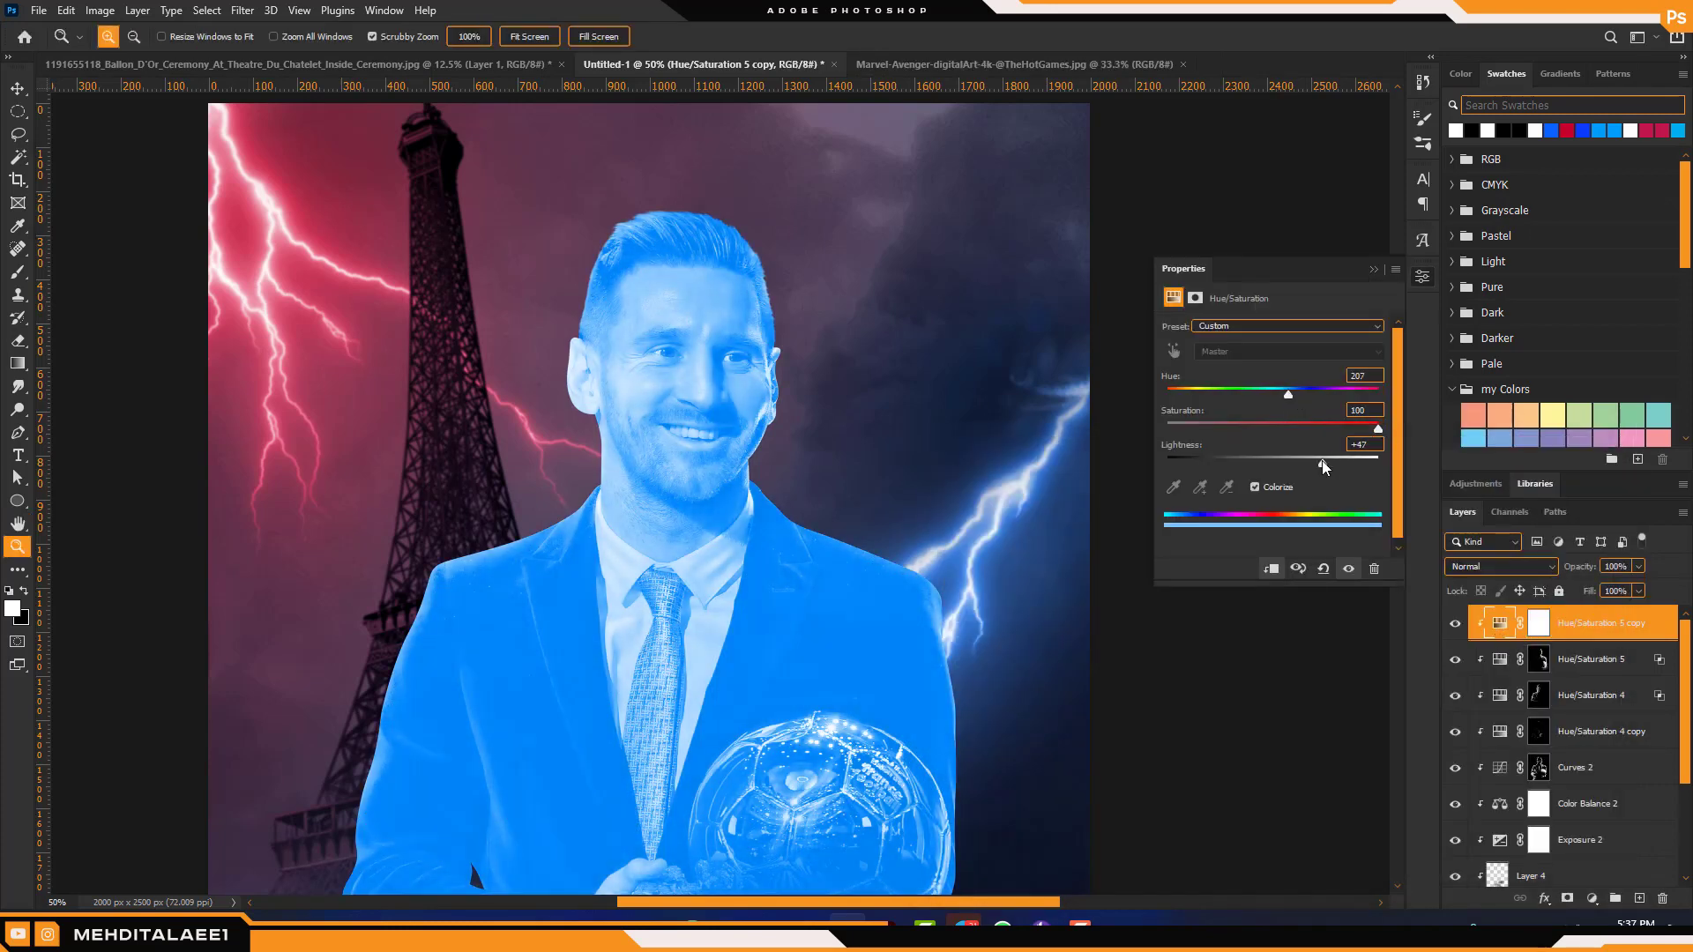
click(1422, 277)
Invert the mask of Hue/Saturation 5 copy to black and place the layer back below Hue/Saturation 5
click(1538, 623)
key(ctrl+i)
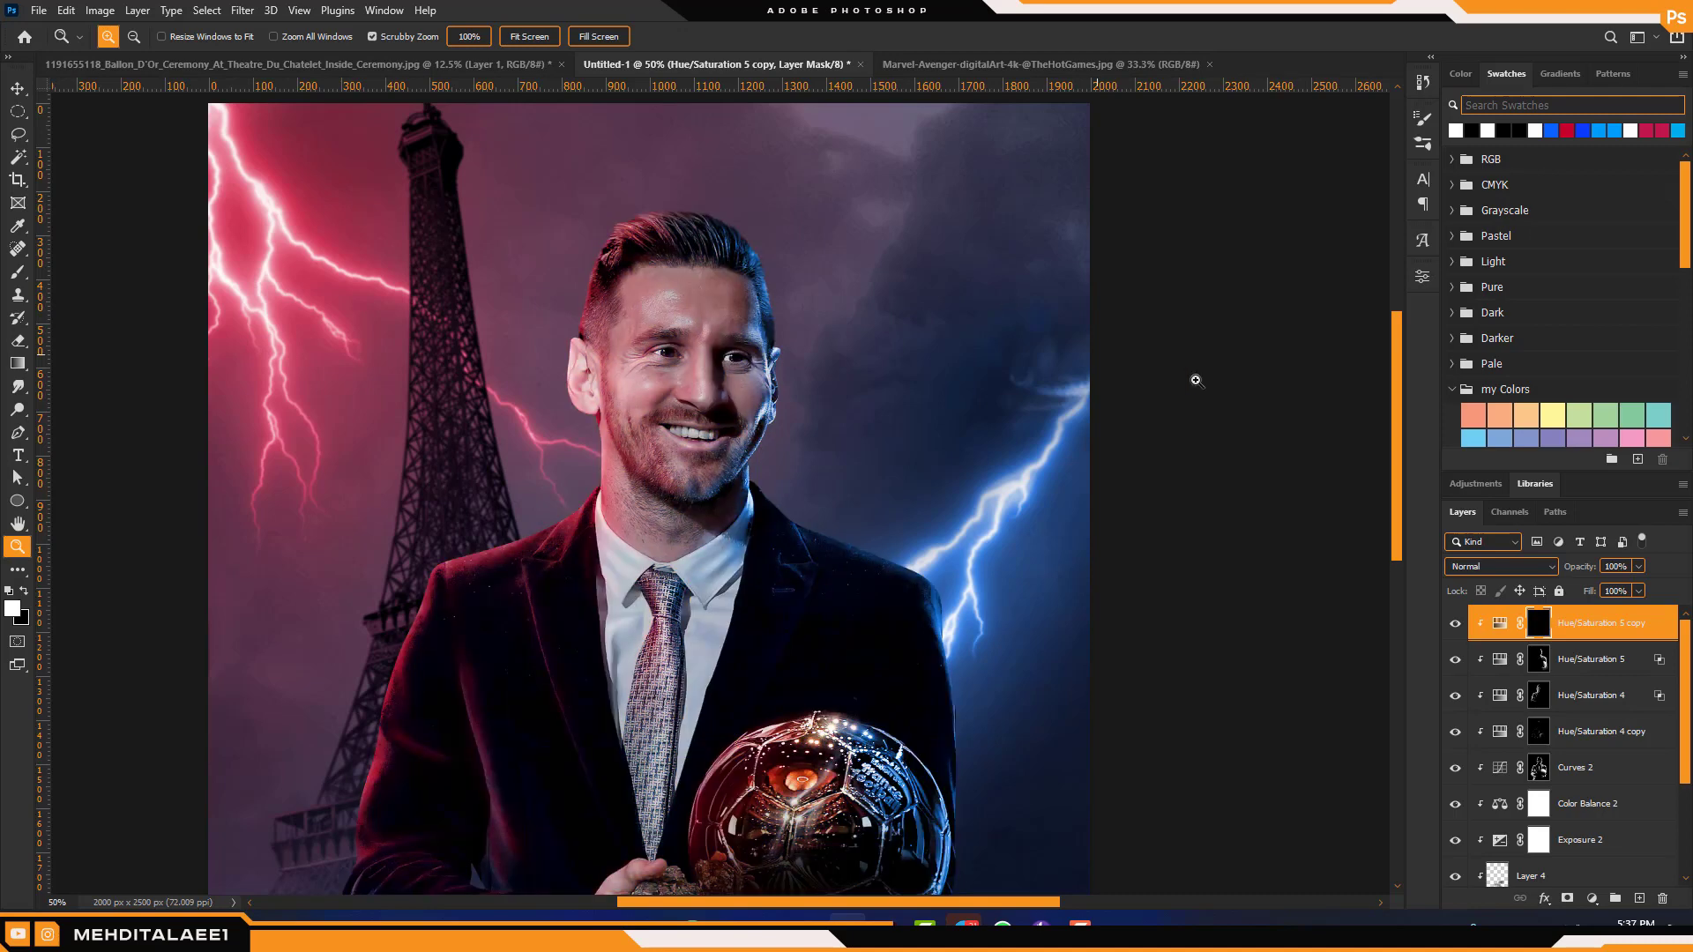
drag(1578, 628, 1571, 660)
Paint blue highlights on the jacket lapel facing the blue lightning on the Hue/Saturation 5 copy mask, using a 20 px soft round brush
click(794, 600)
key(b)
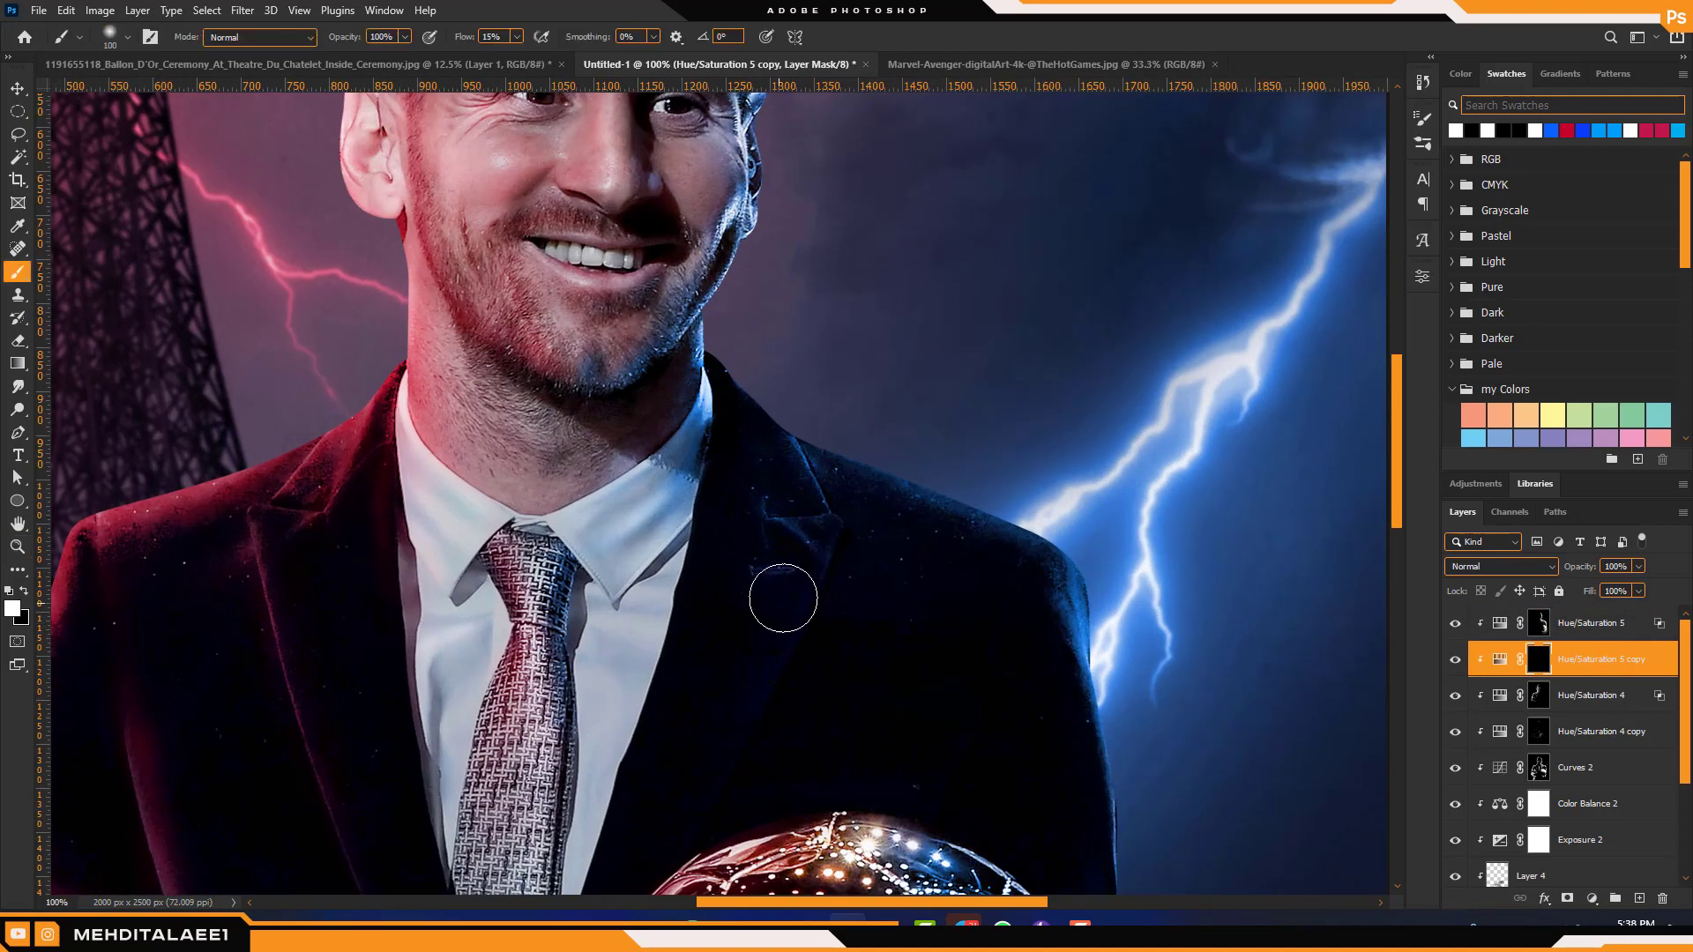
right_click(794, 595)
drag(999, 786, 1000, 805)
click(862, 772)
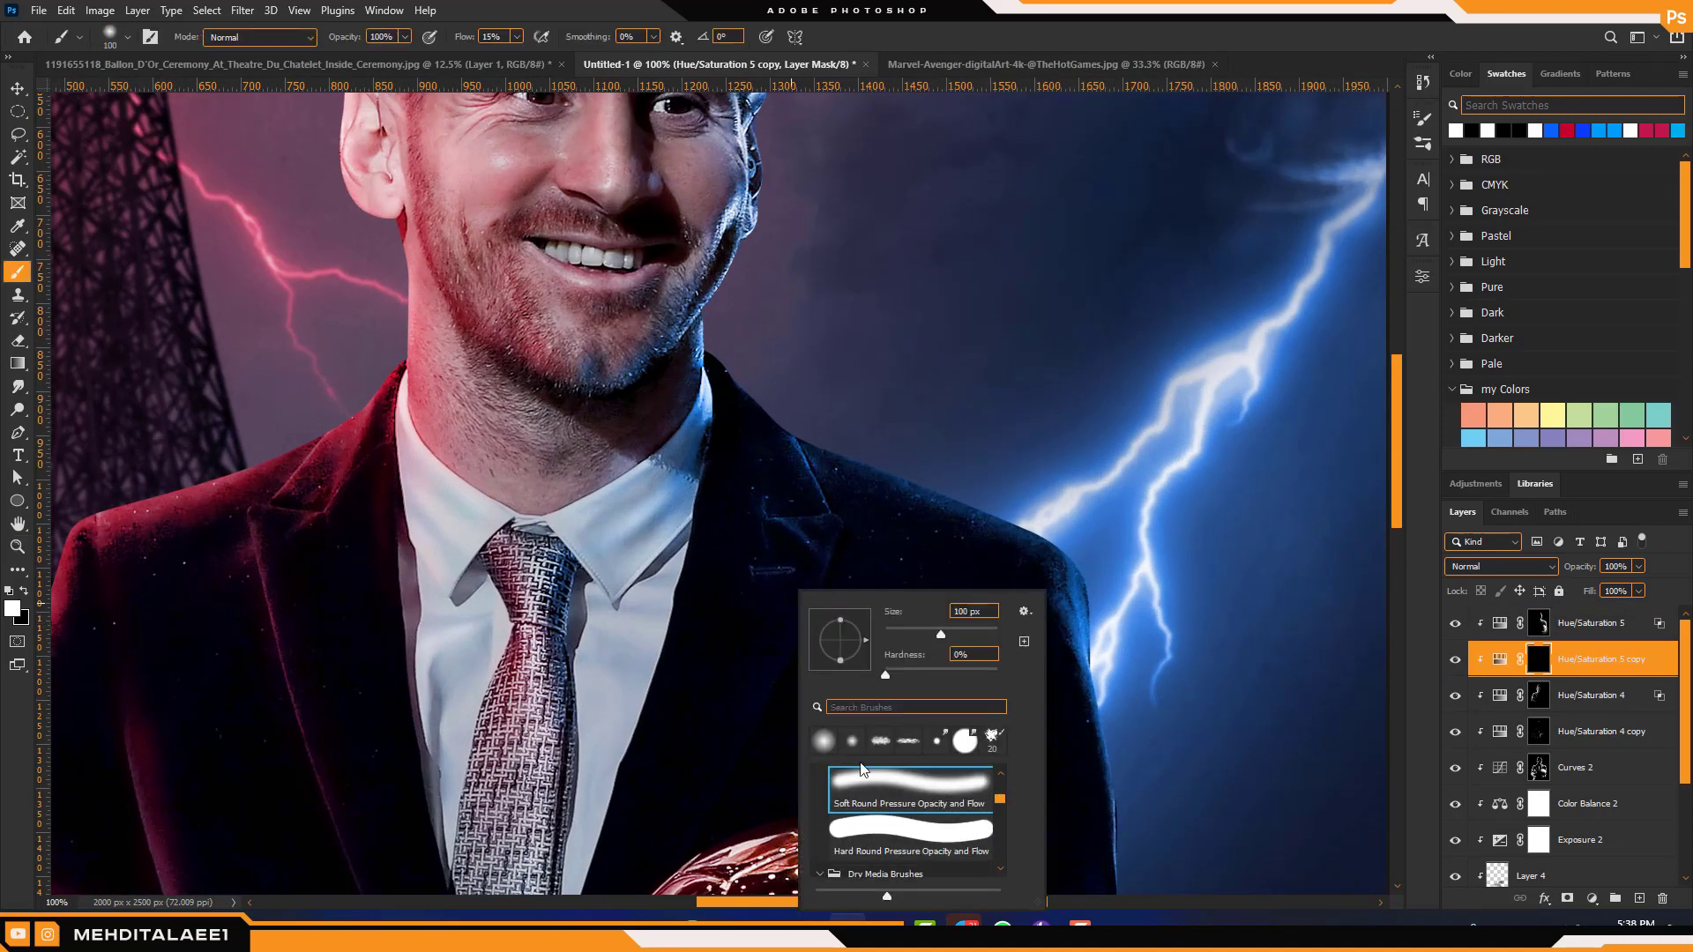
click(29, 275)
key(bracketleft)
key(bracketleft)
key(bracketleft)
key(bracketleft)
key(bracketleft)
key(bracketleft)
key(bracketleft)
key(bracketleft)
key(bracketleft)
key(bracketleft)
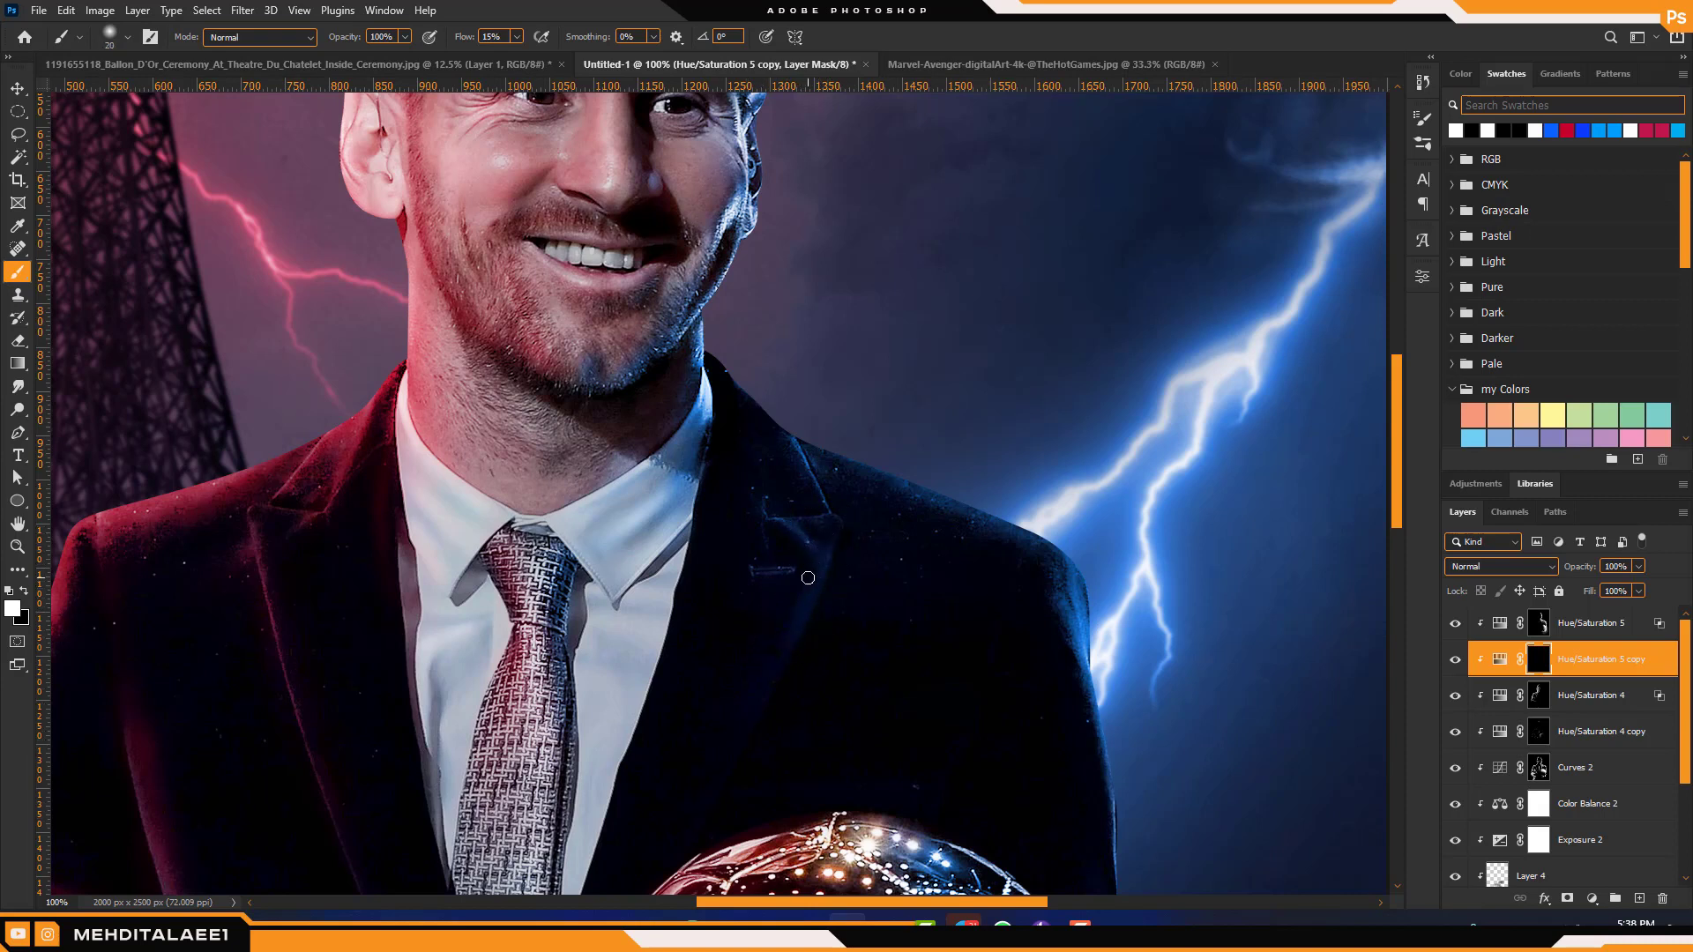
drag(834, 537, 809, 537)
drag(755, 443, 769, 511)
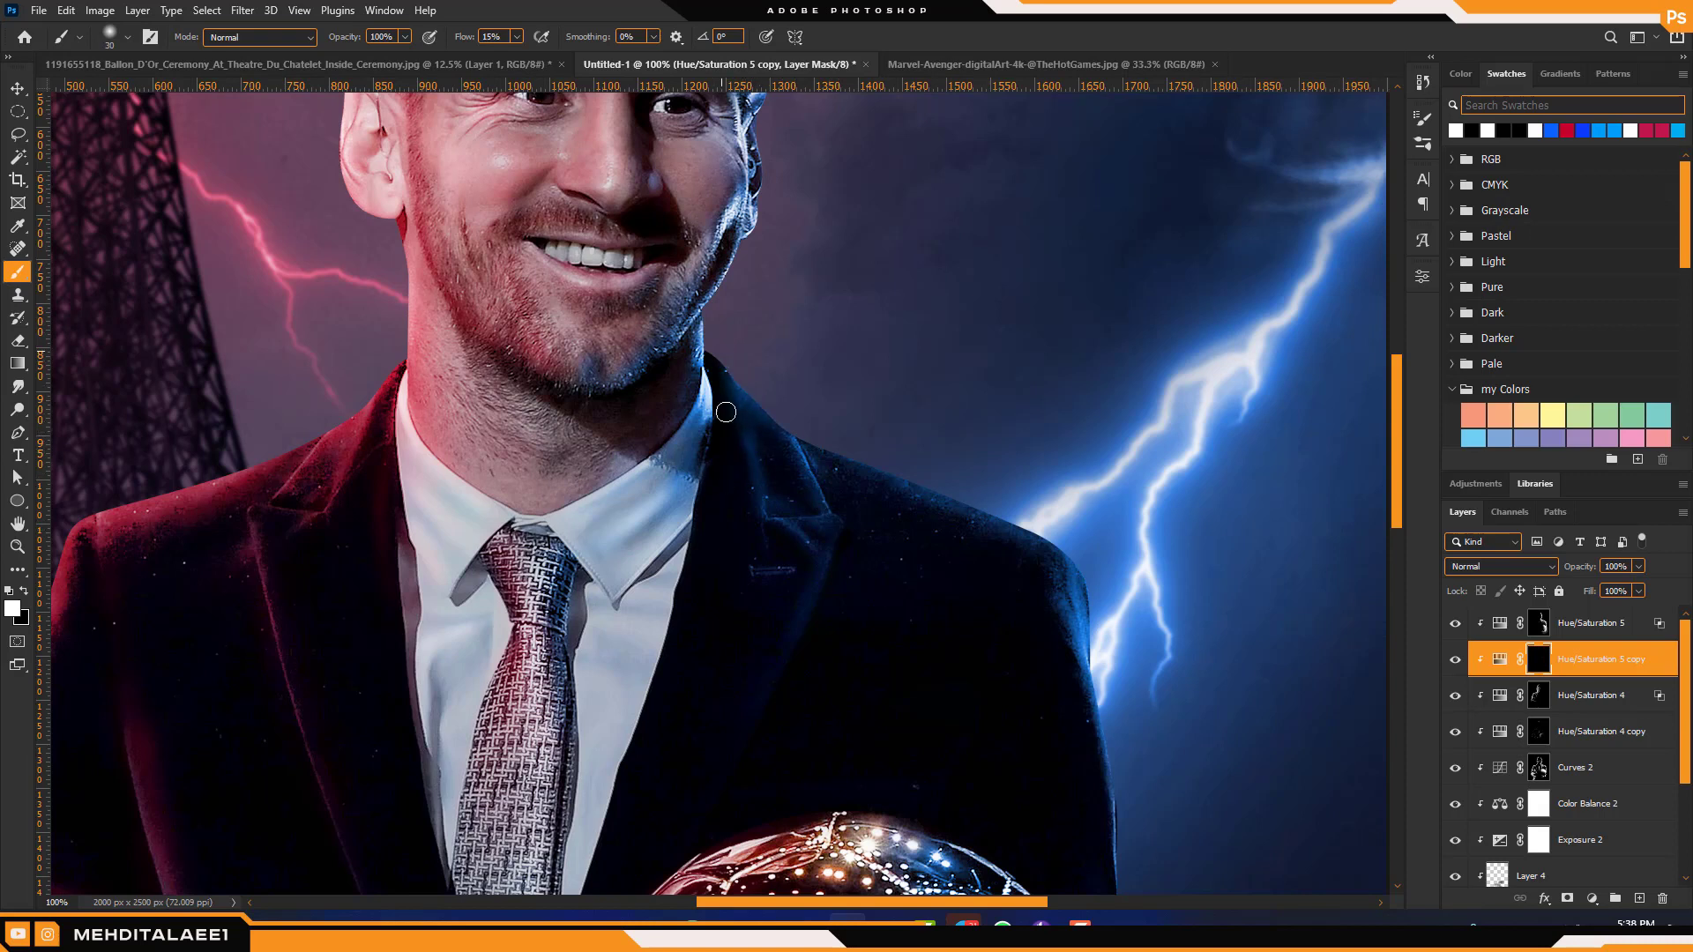
Extend the bright blue highlights over the shirt collar and around the nose, varying the brush size
key(bracketright)
key(bracketright)
key(bracketleft)
key(bracketleft)
key(bracketleft)
key(bracketright)
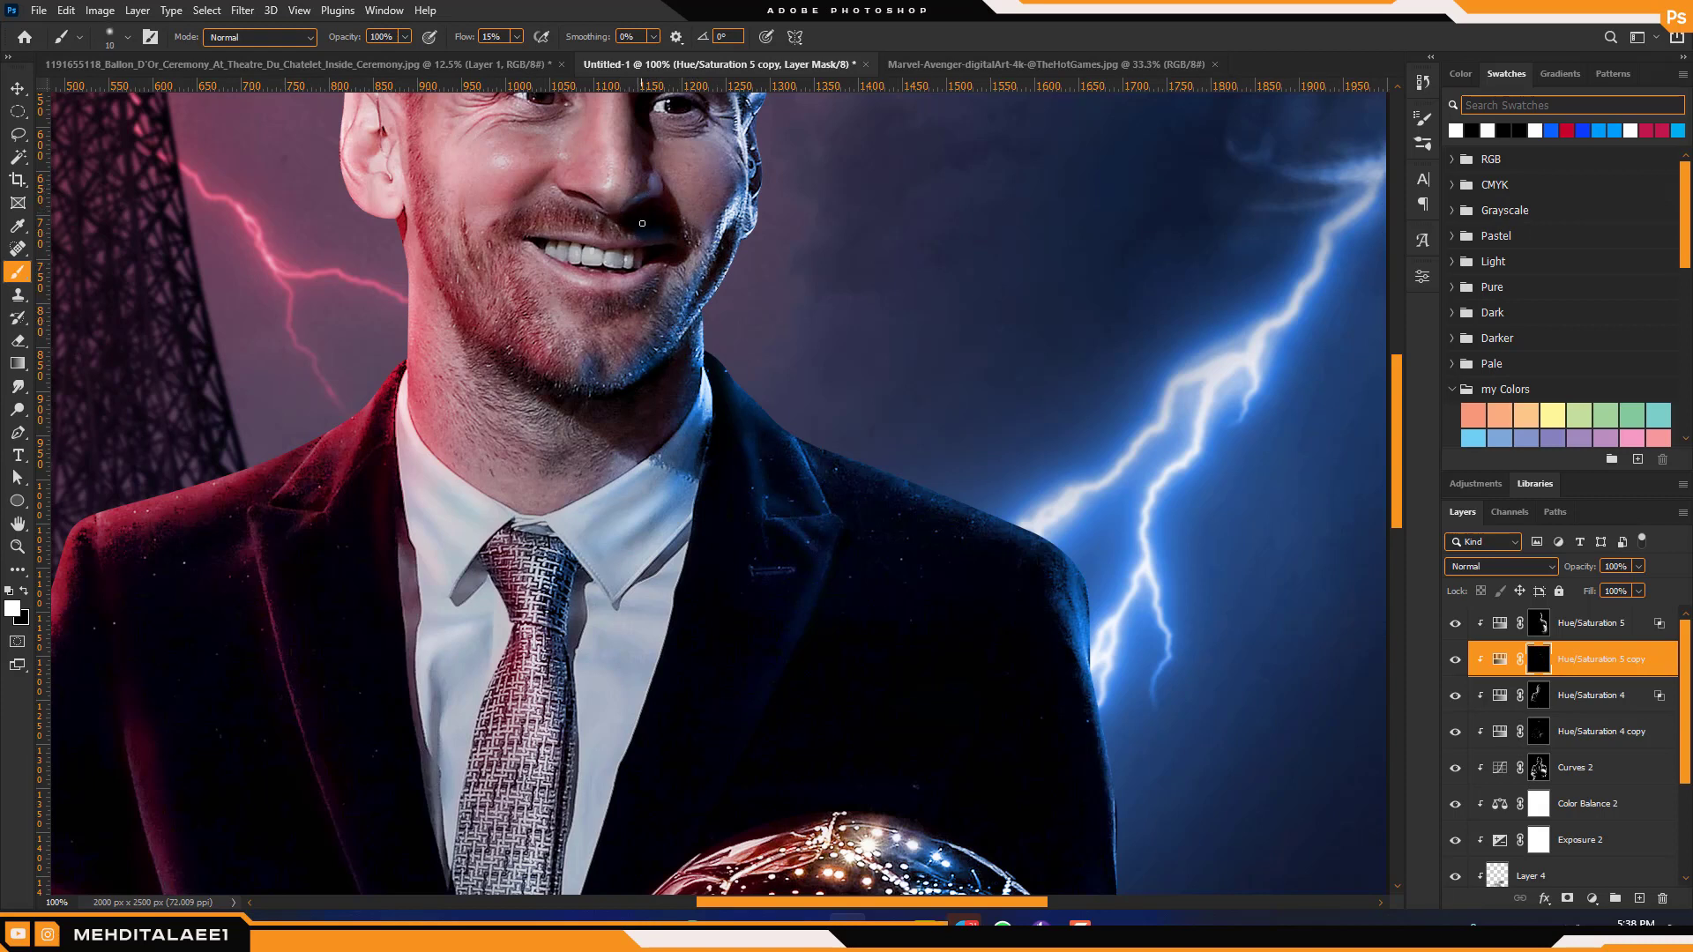
key(bracketright)
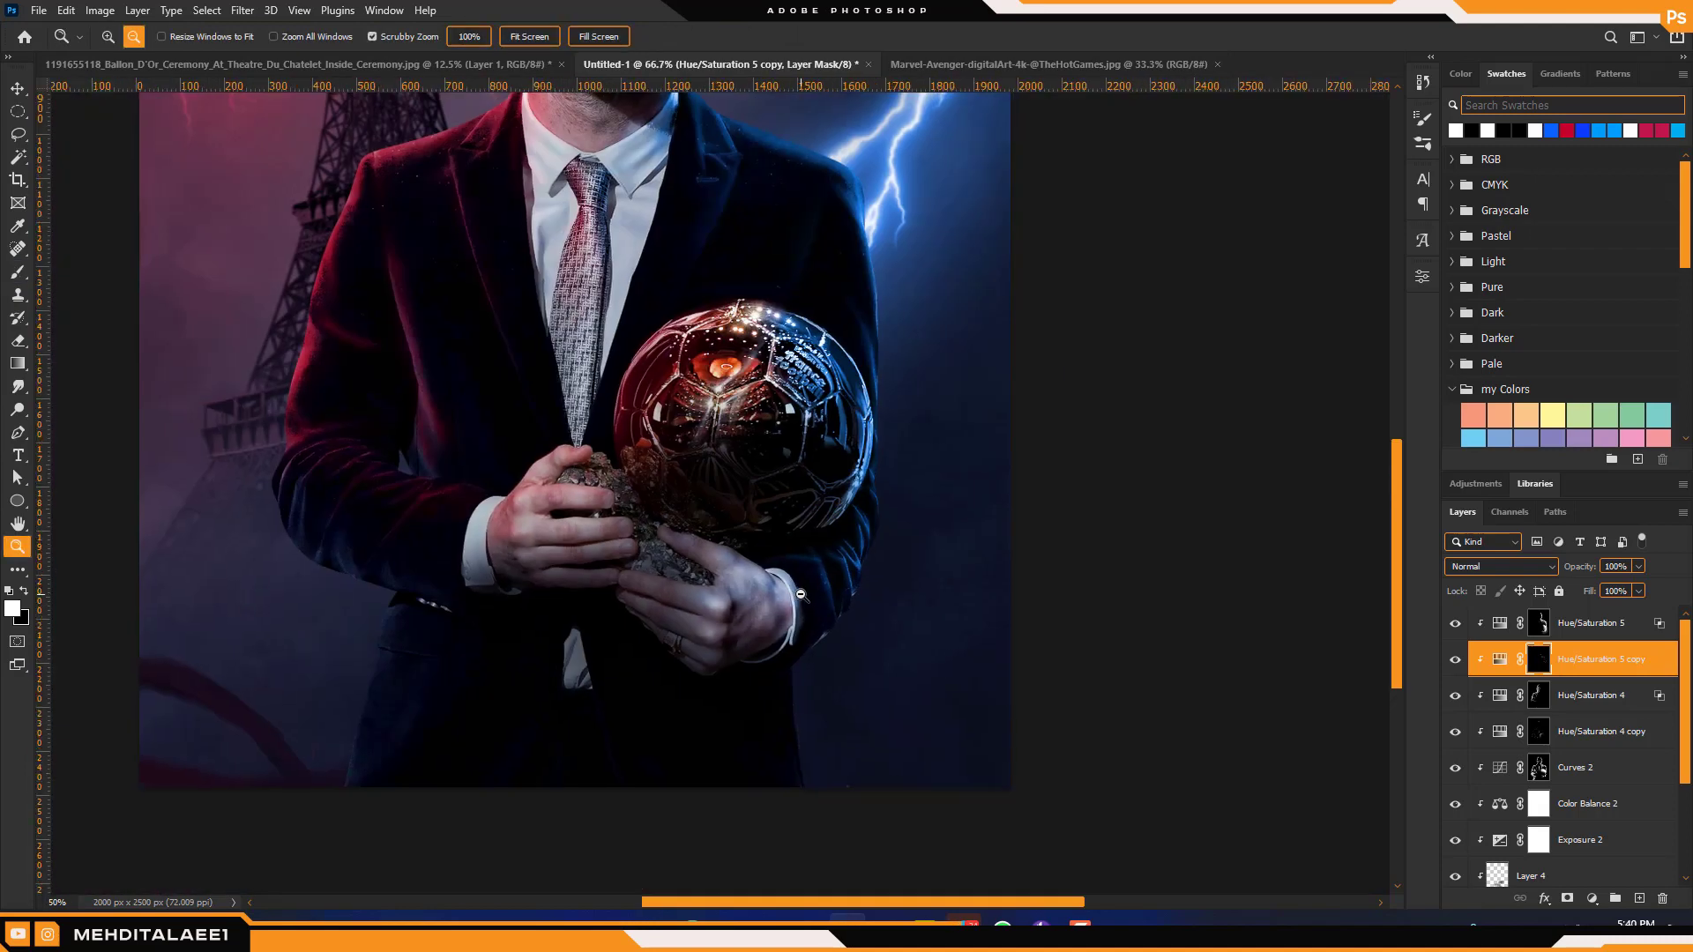
Paint fine blue highlights around the eye, cheek and nose on the face side toward the blue lightning
alt+click(807, 574)
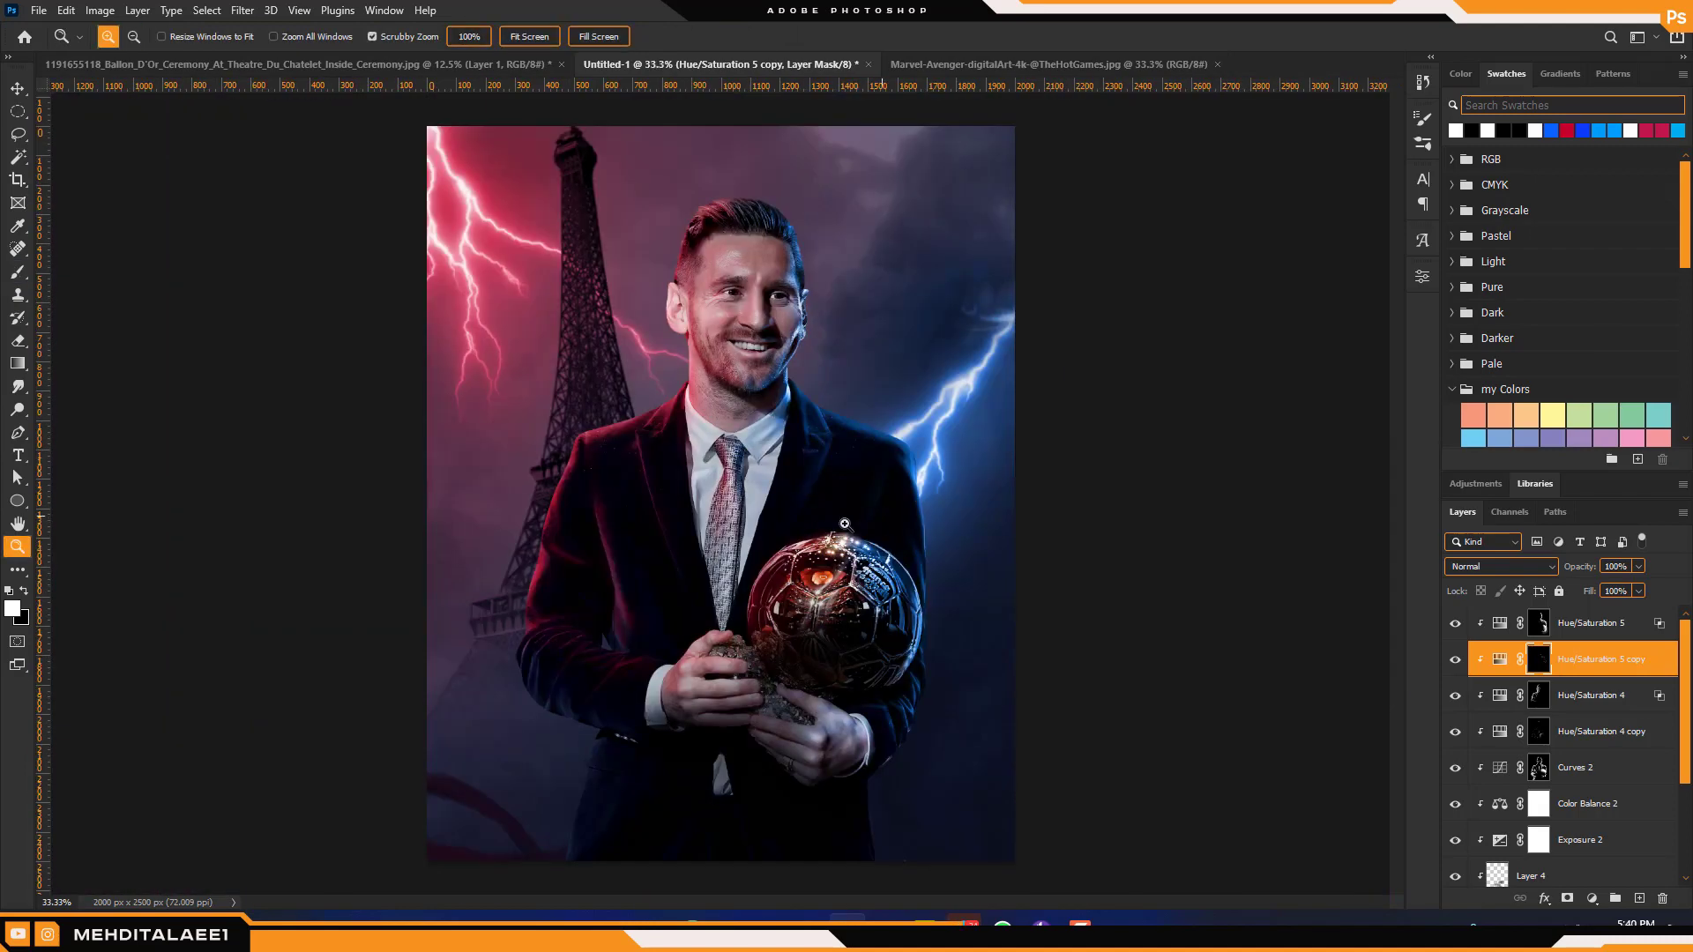
click(788, 196)
click(784, 225)
click(776, 264)
click(770, 331)
key(b)
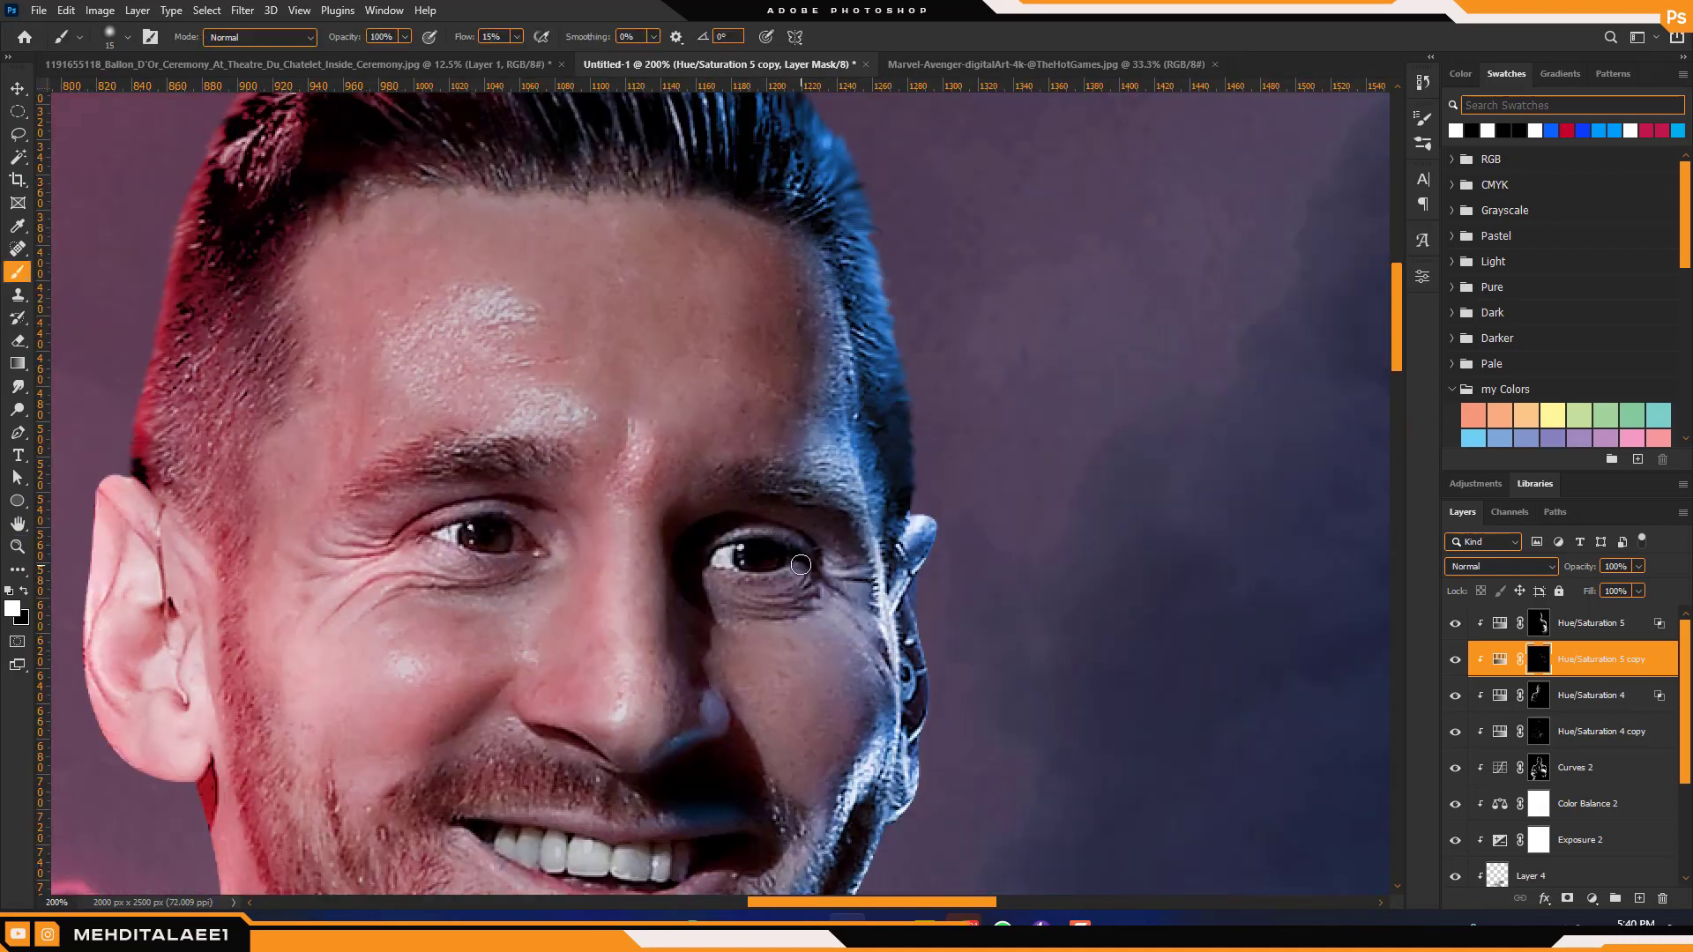
key(bracketleft)
key(bracketleft)
key(bracketleft)
key(bracketleft)
key(bracketleft)
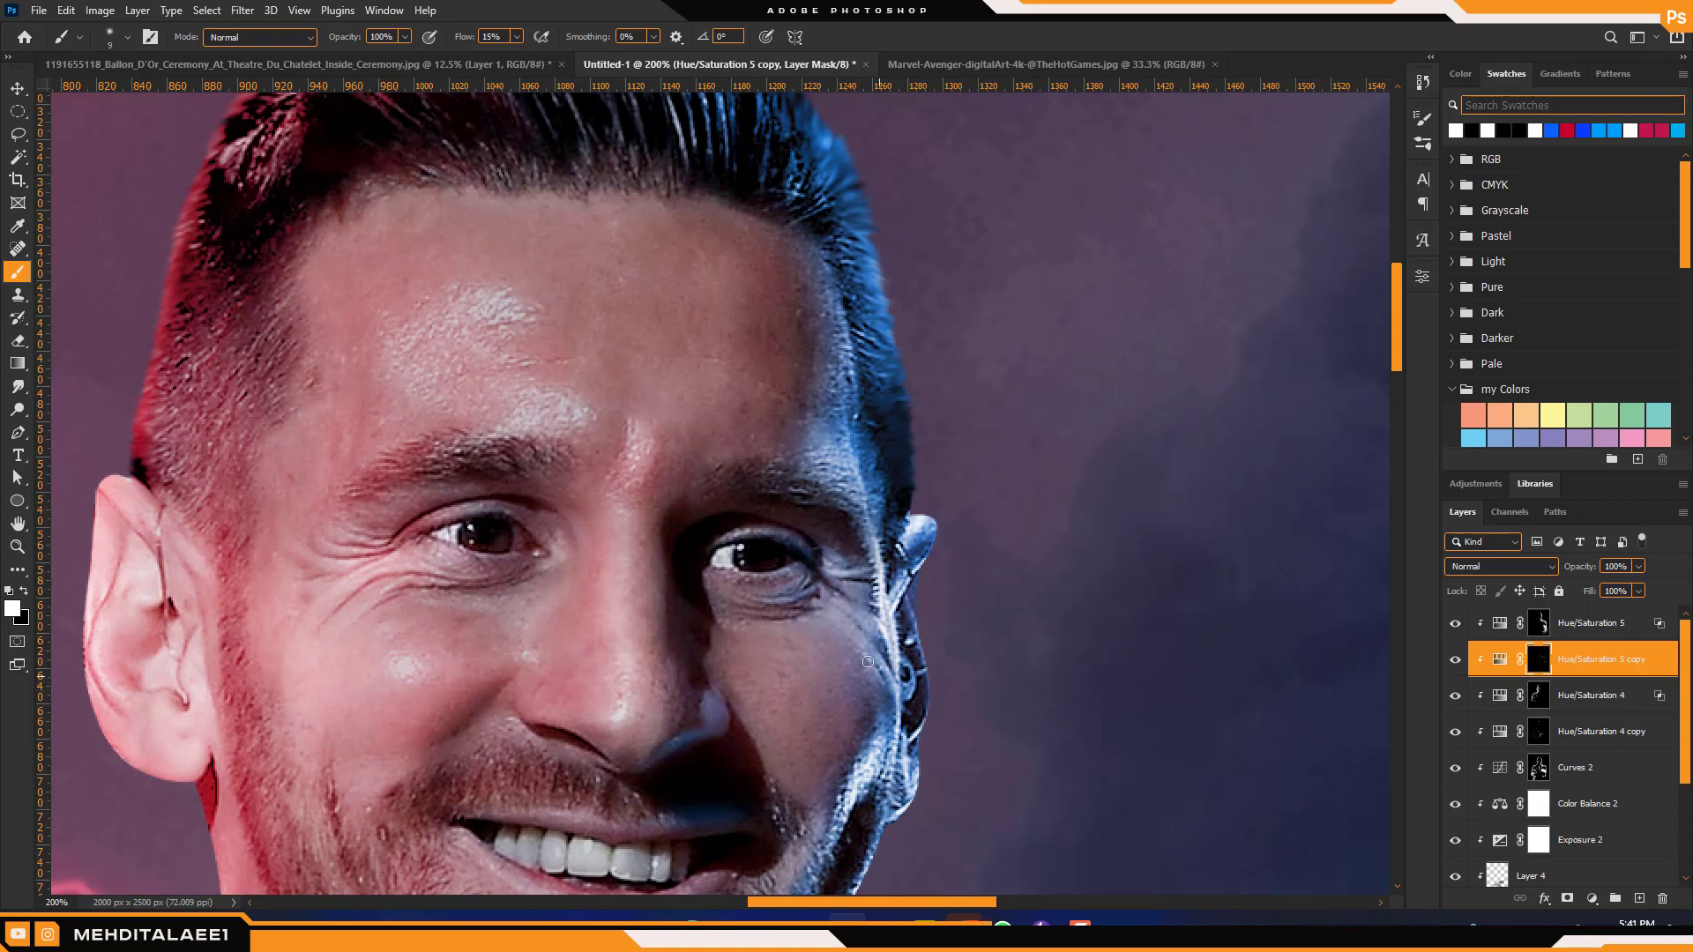
key(bracketright)
key(bracketright)
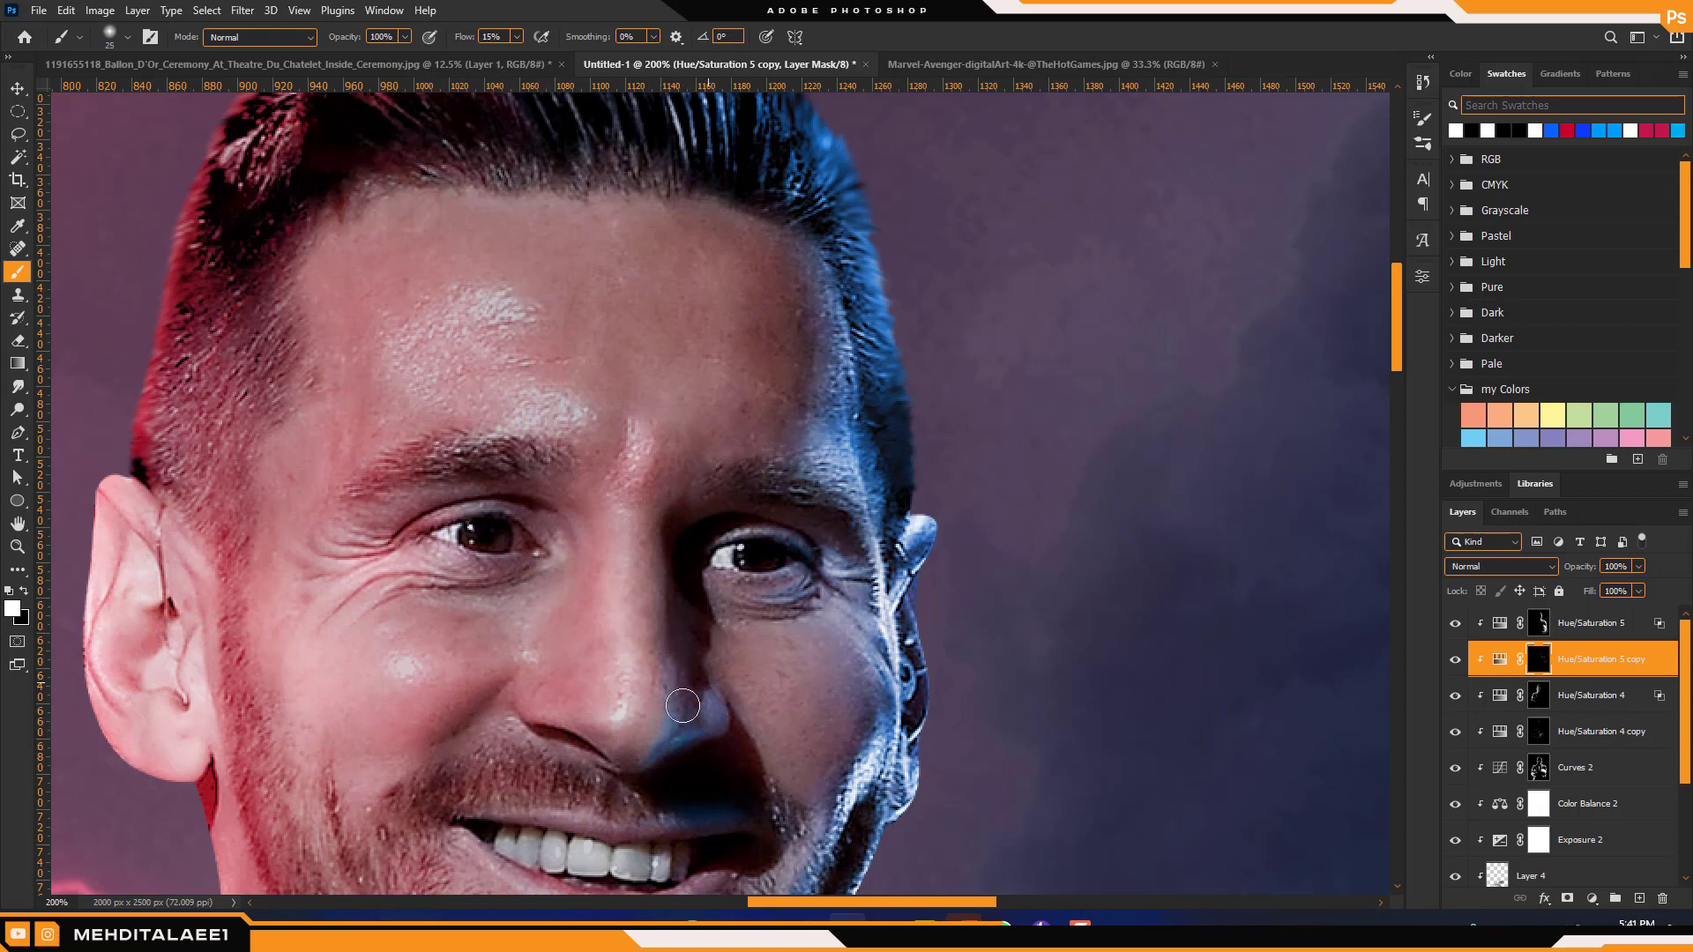
key(bracketleft)
key(bracketleft)
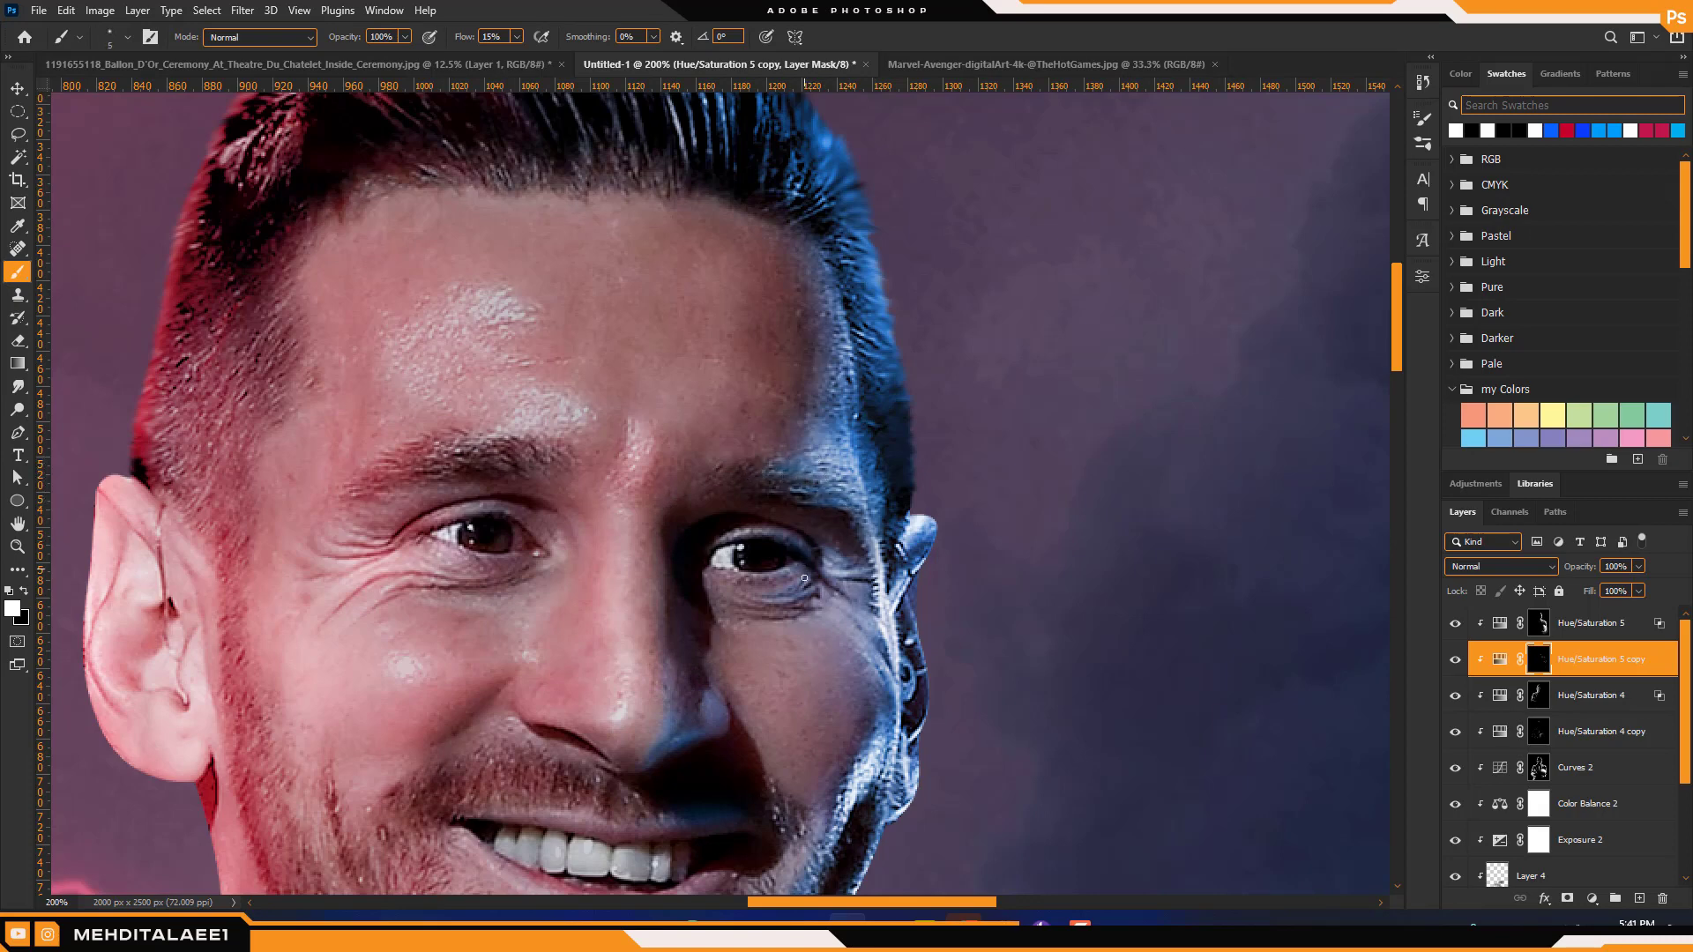
Paint blue light over the shirt collar and down the tie edge facing the blue lightning
scroll(805, 578, down, 4)
scroll(811, 403, up, 2)
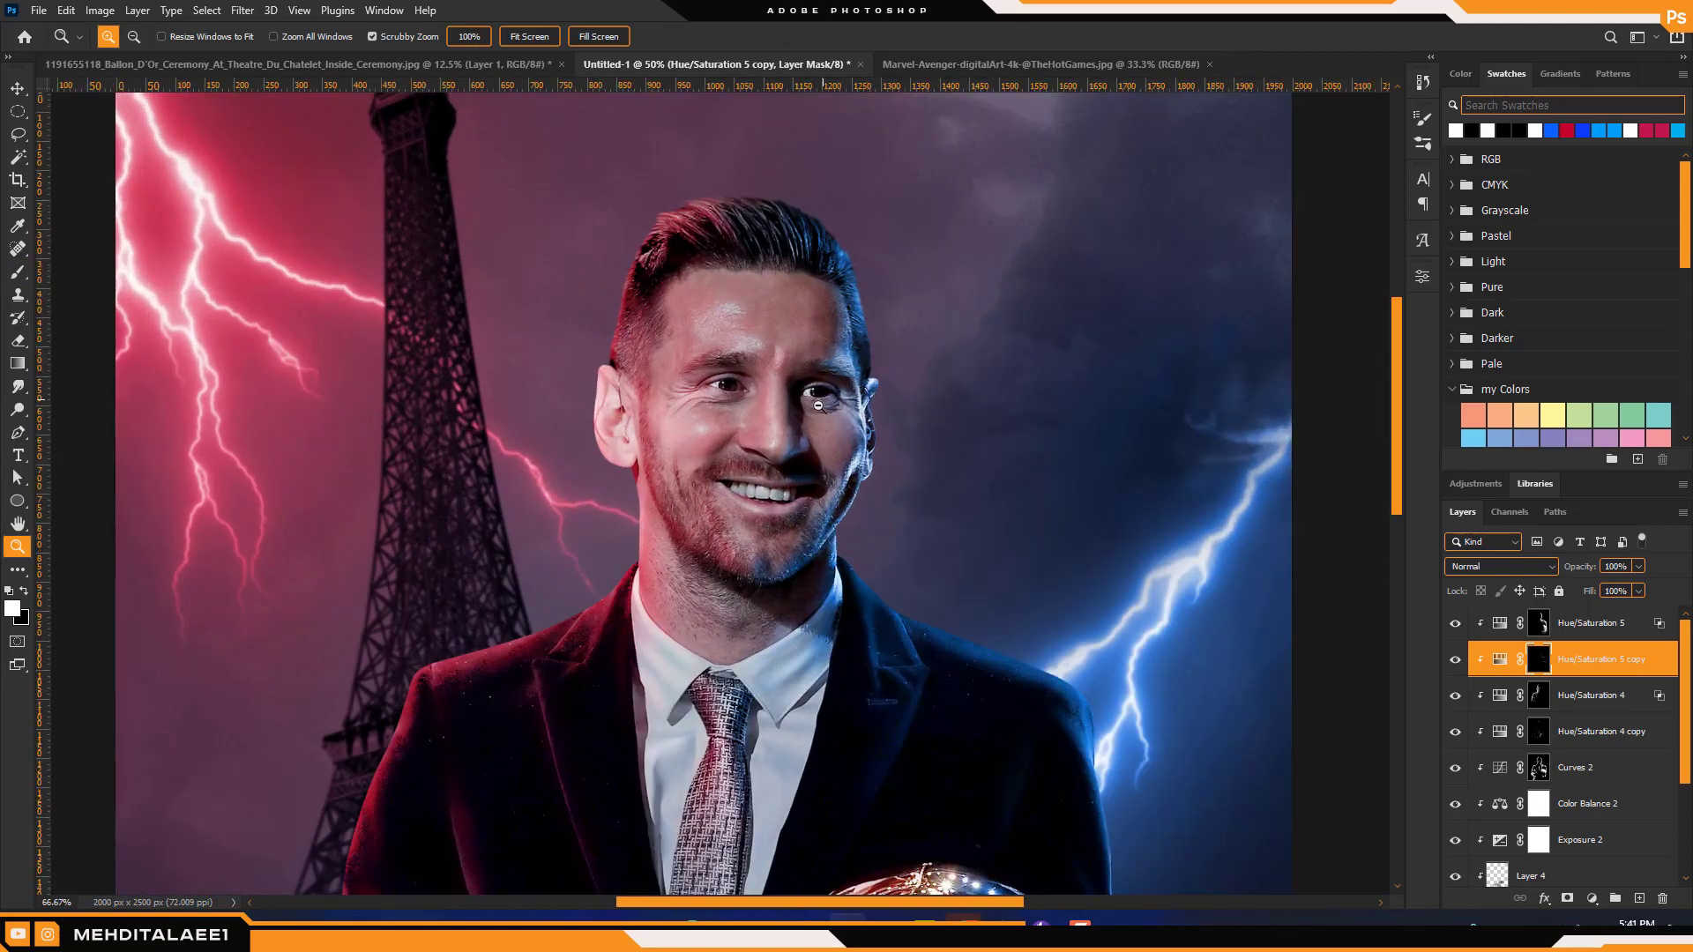
scroll(818, 405, down, 2)
scroll(741, 464, up, 3)
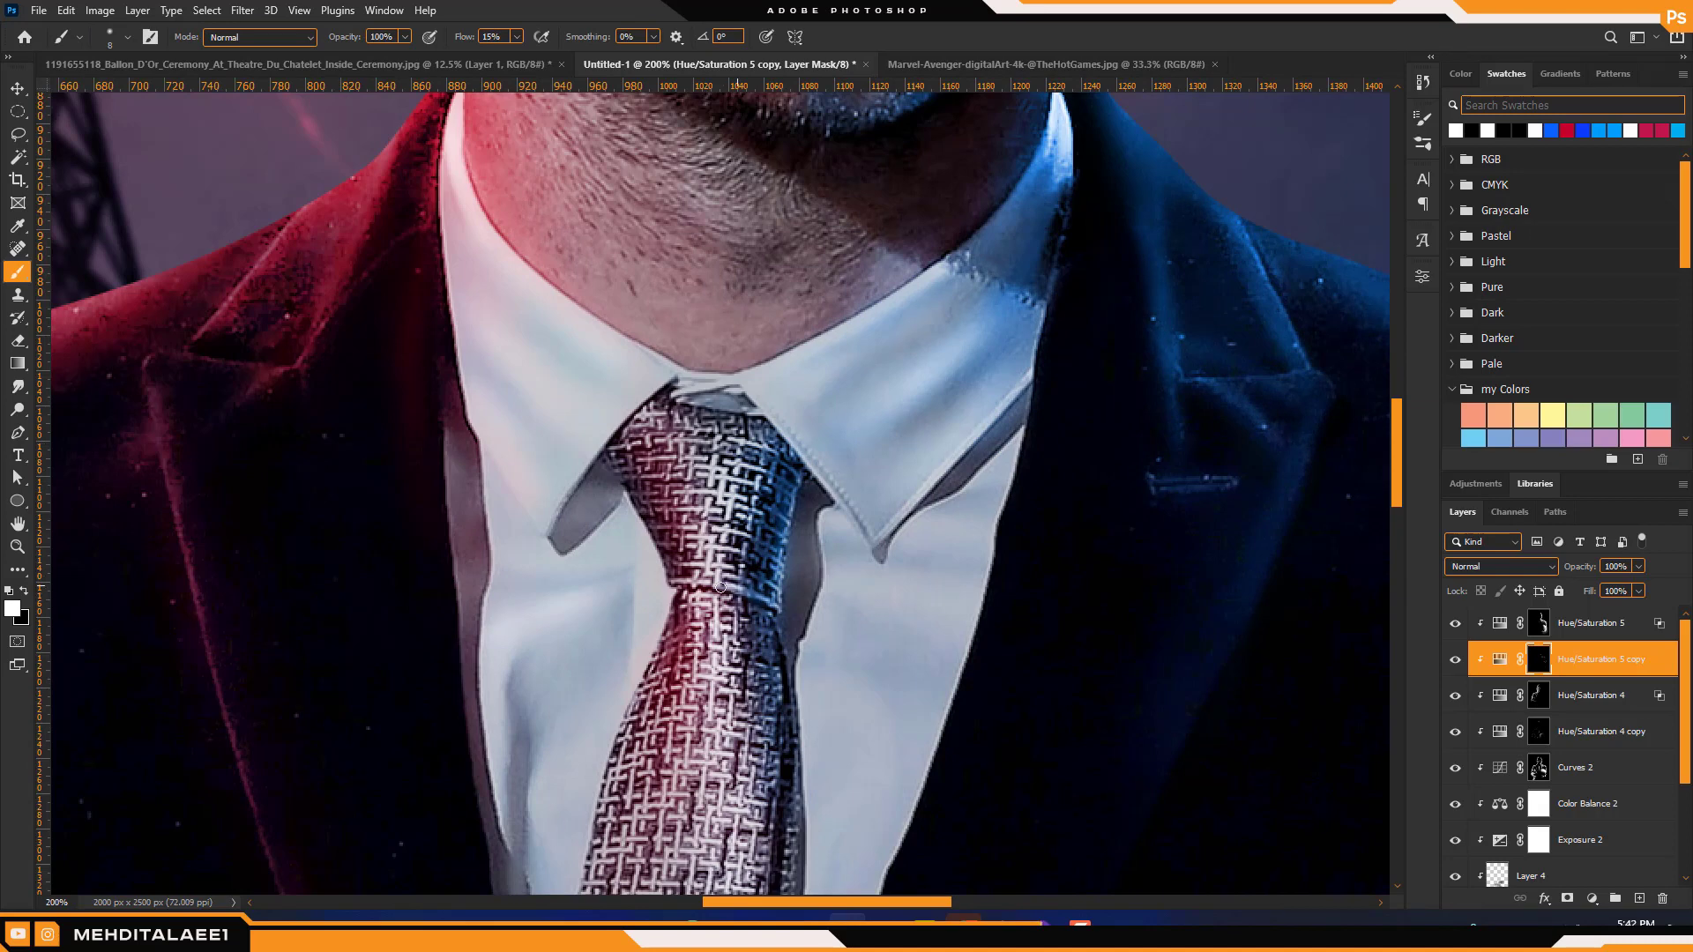
drag(784, 684, 771, 626)
drag(794, 791, 735, 555)
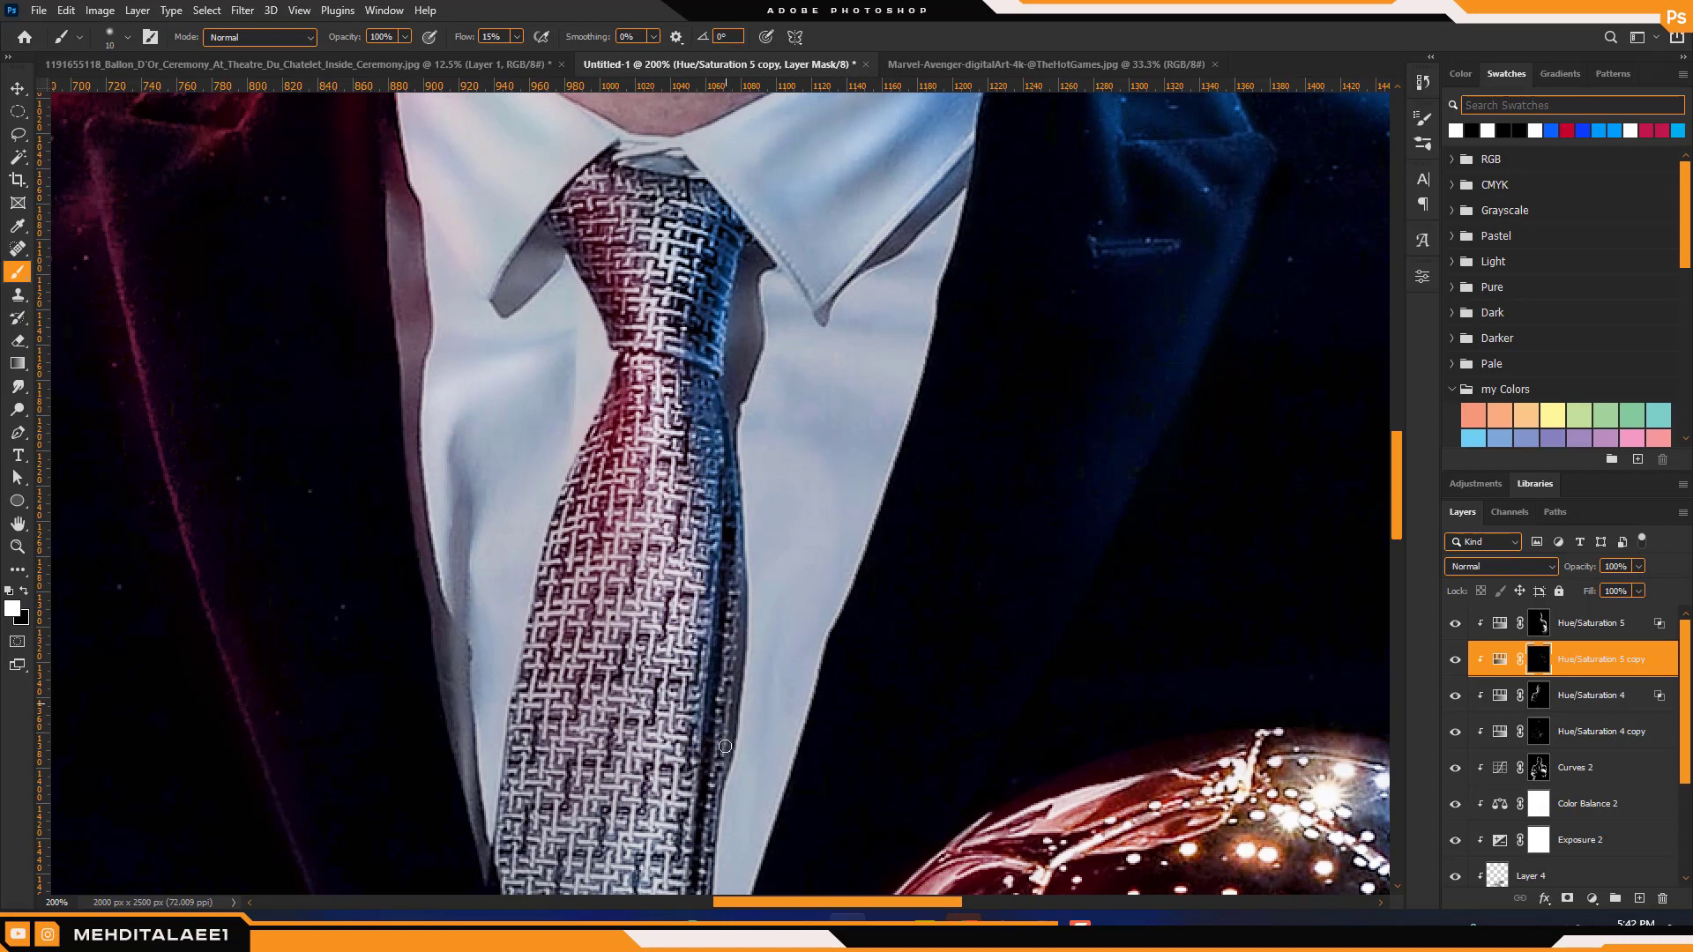
drag(728, 751, 762, 450)
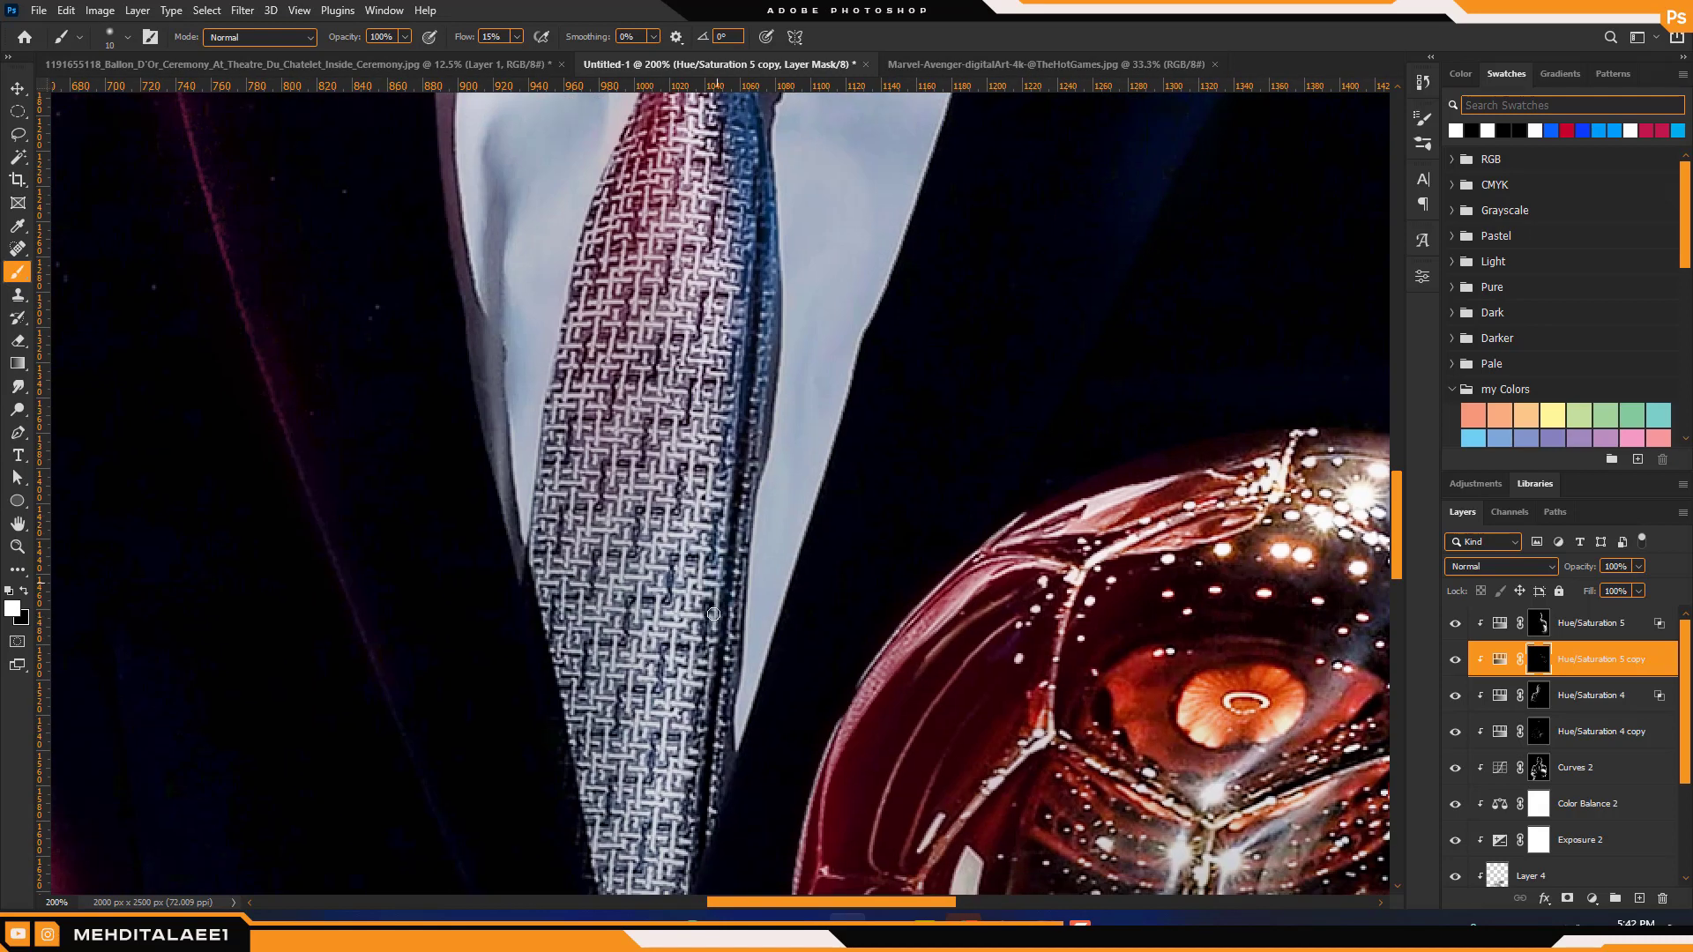
Strengthen the blue light on the tie knot and upper tie with a larger soft brush
scroll(714, 613, up, 5)
key(bracketright)
key(bracketright)
key(bracketright)
key(bracketright)
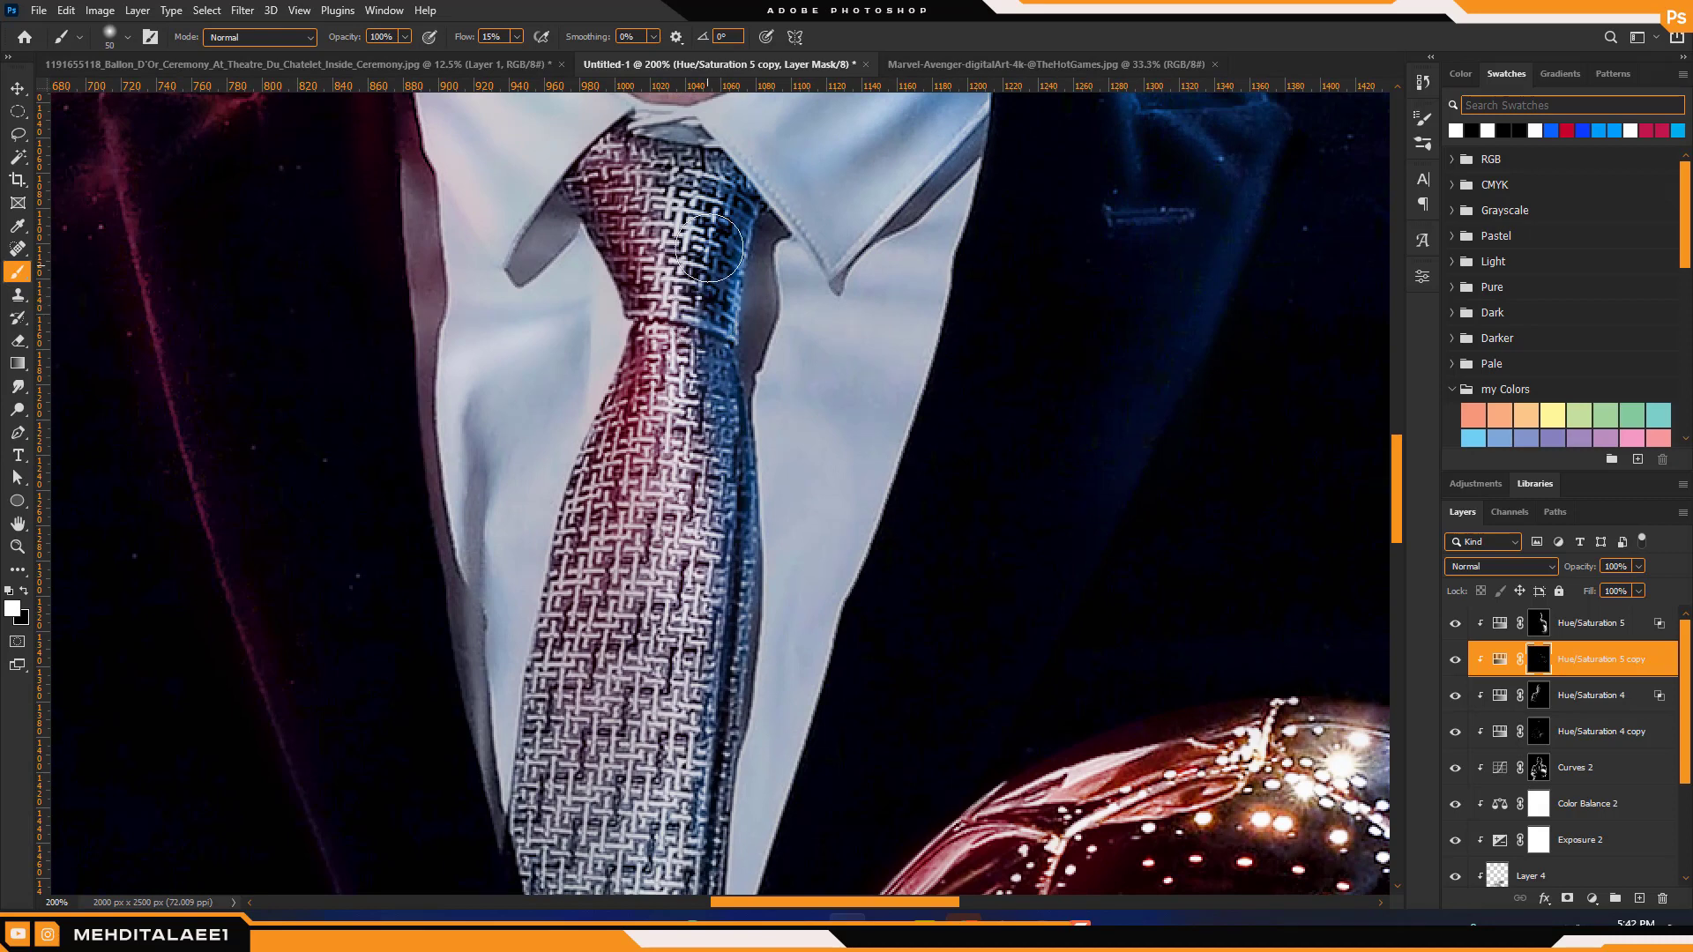
key(bracketleft)
key(bracketleft)
key(bracketleft)
key(bracketleft)
Examine the balance of red and blue lighting across the whole poster
key(z)
alt+click(739, 458)
alt+click(739, 460)
alt+click(739, 464)
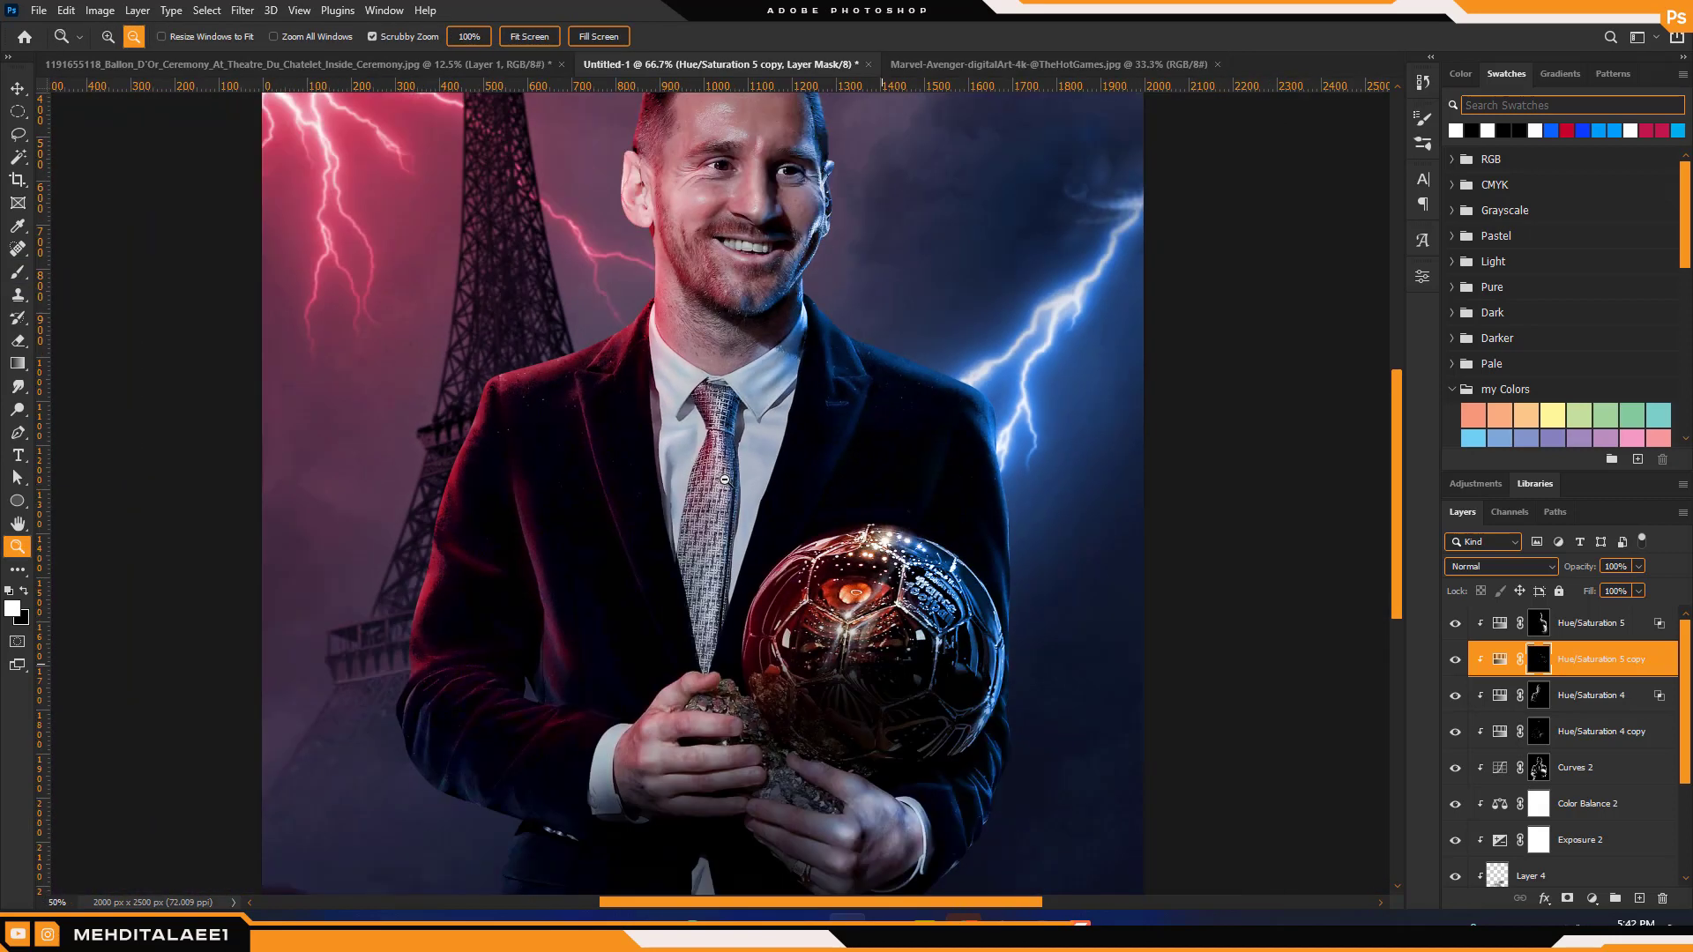
alt+click(738, 481)
alt+click(738, 501)
alt+click(757, 484)
click(779, 448)
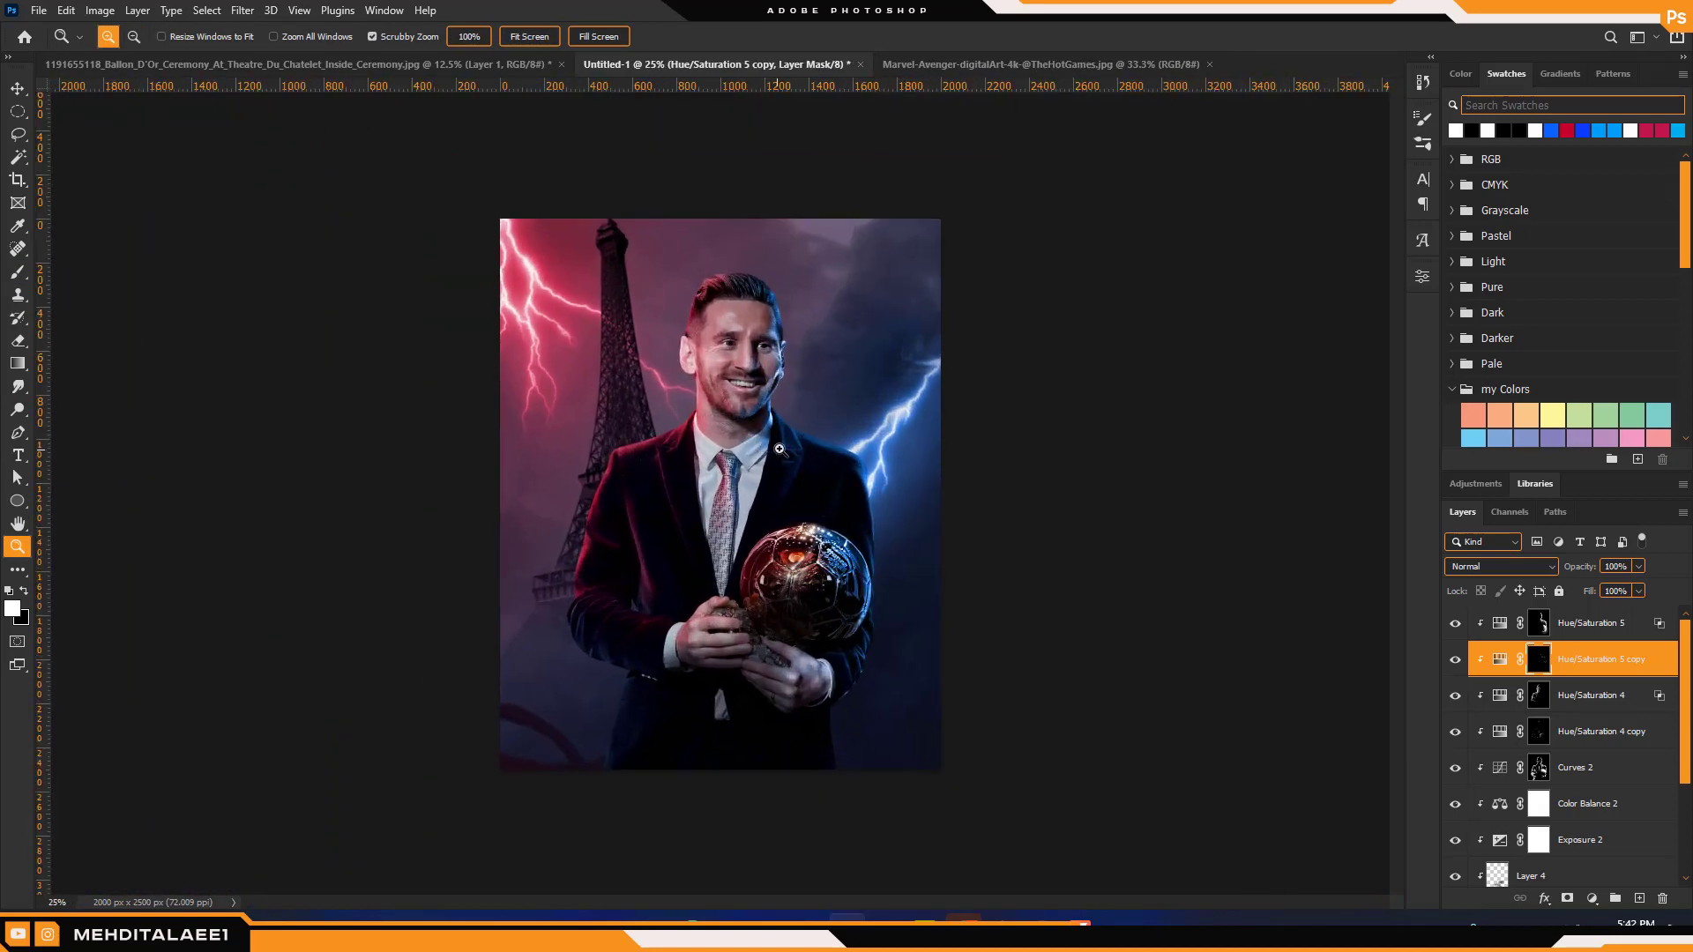
Add a brightening Curves adjustment above Hue/Saturation 5 and invert its mask to black
click(1602, 635)
click(1592, 904)
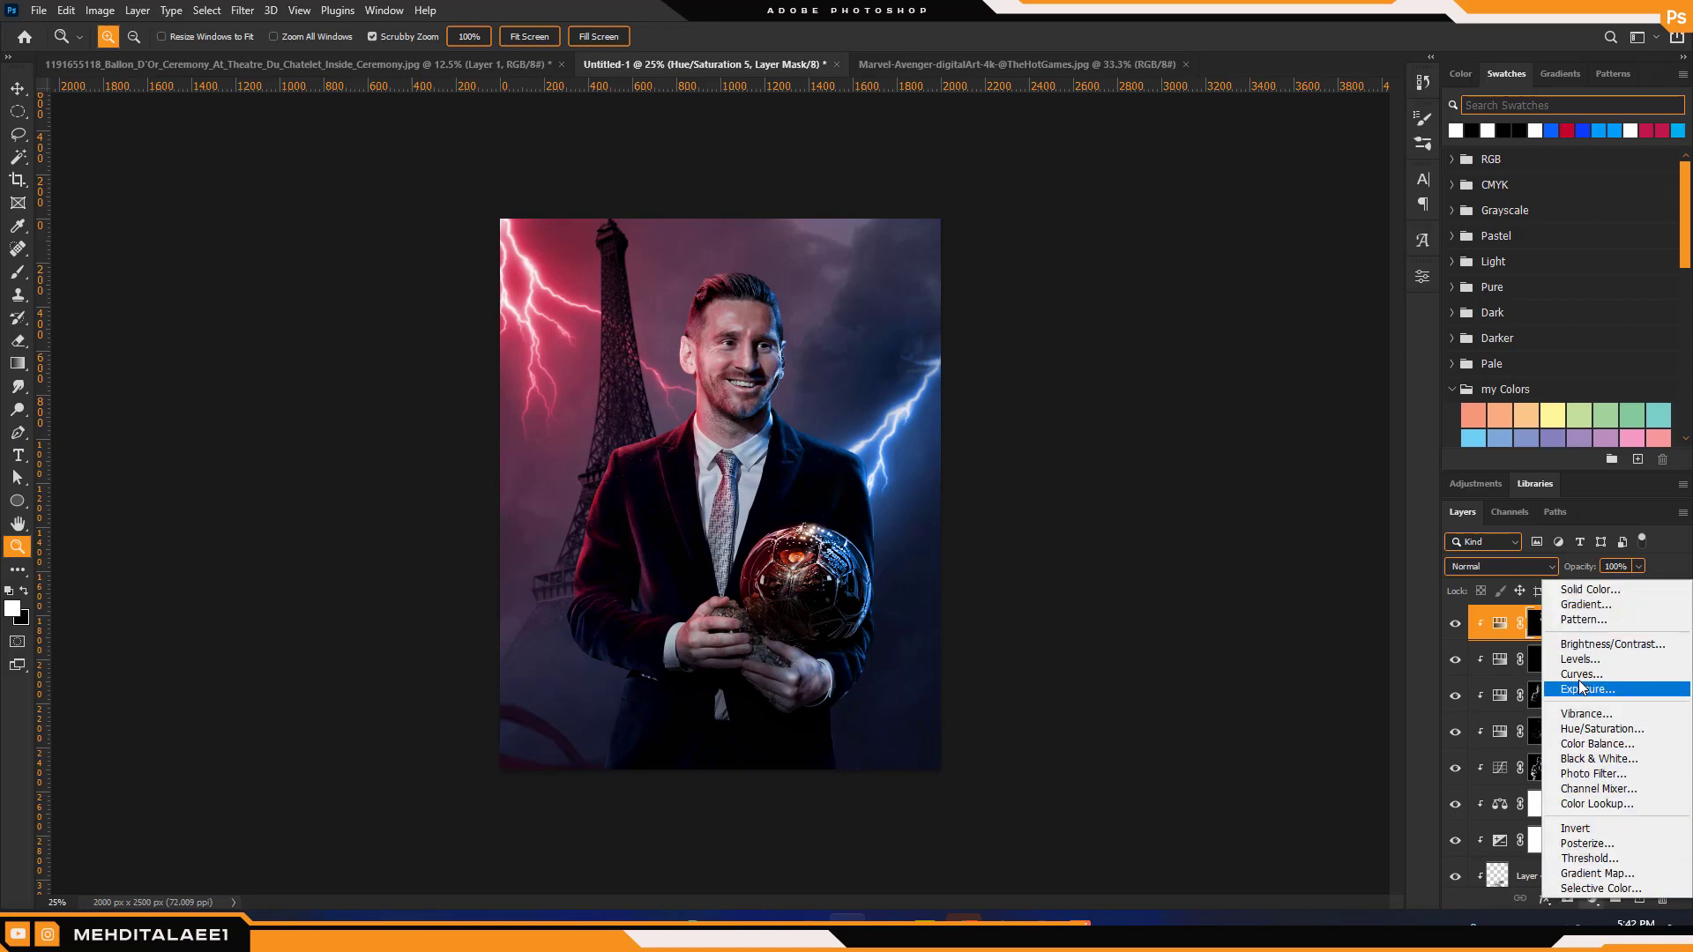
click(1552, 677)
drag(1351, 399, 1338, 374)
click(1422, 277)
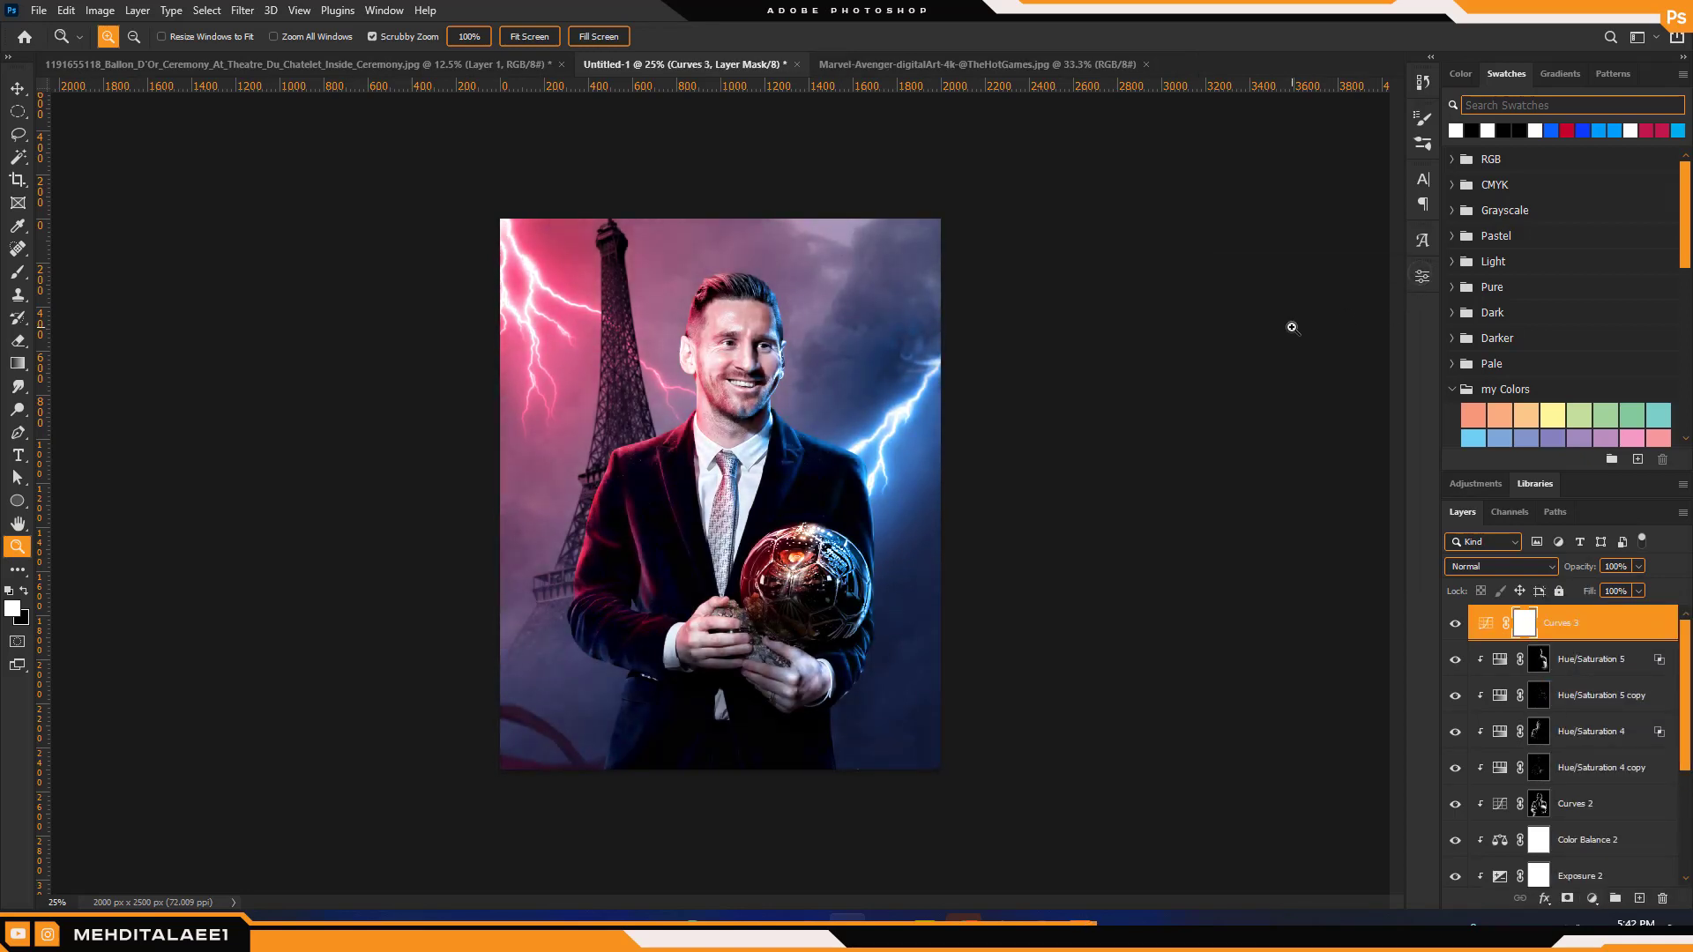
key(ctrl+i)
Paint white over the trophy on the new Curves mask to brighten it, and clip the adjustment to the man's layer
key(b)
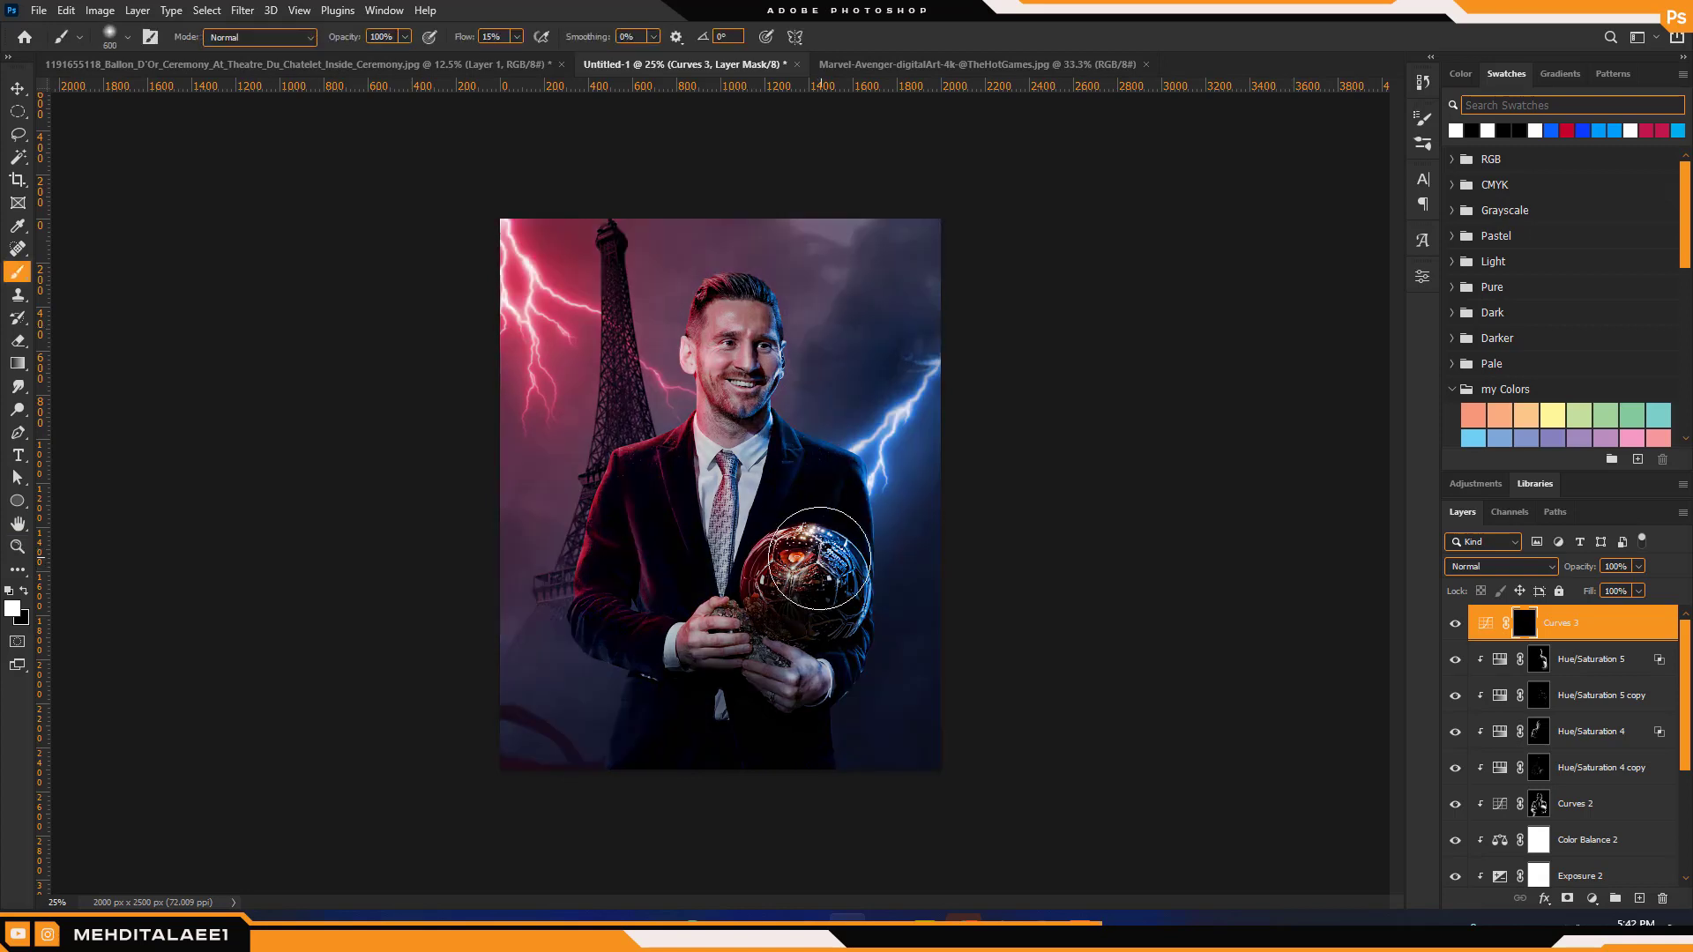
right_click(820, 552)
click(66, 307)
key(bracketright)
click(825, 559)
mouse_move(839, 582)
mouse_down()
mouse_move(782, 552)
mouse_move(792, 500)
mouse_move(803, 609)
mouse_up()
key(bracketleft)
key(bracketleft)
key(bracketleft)
key(bracketleft)
key(bracketleft)
key(bracketleft)
key(bracketleft)
key(bracketleft)
key(bracketleft)
key(bracketleft)
key(bracketleft)
key(bracketleft)
key(bracketleft)
key(bracketleft)
key(bracketleft)
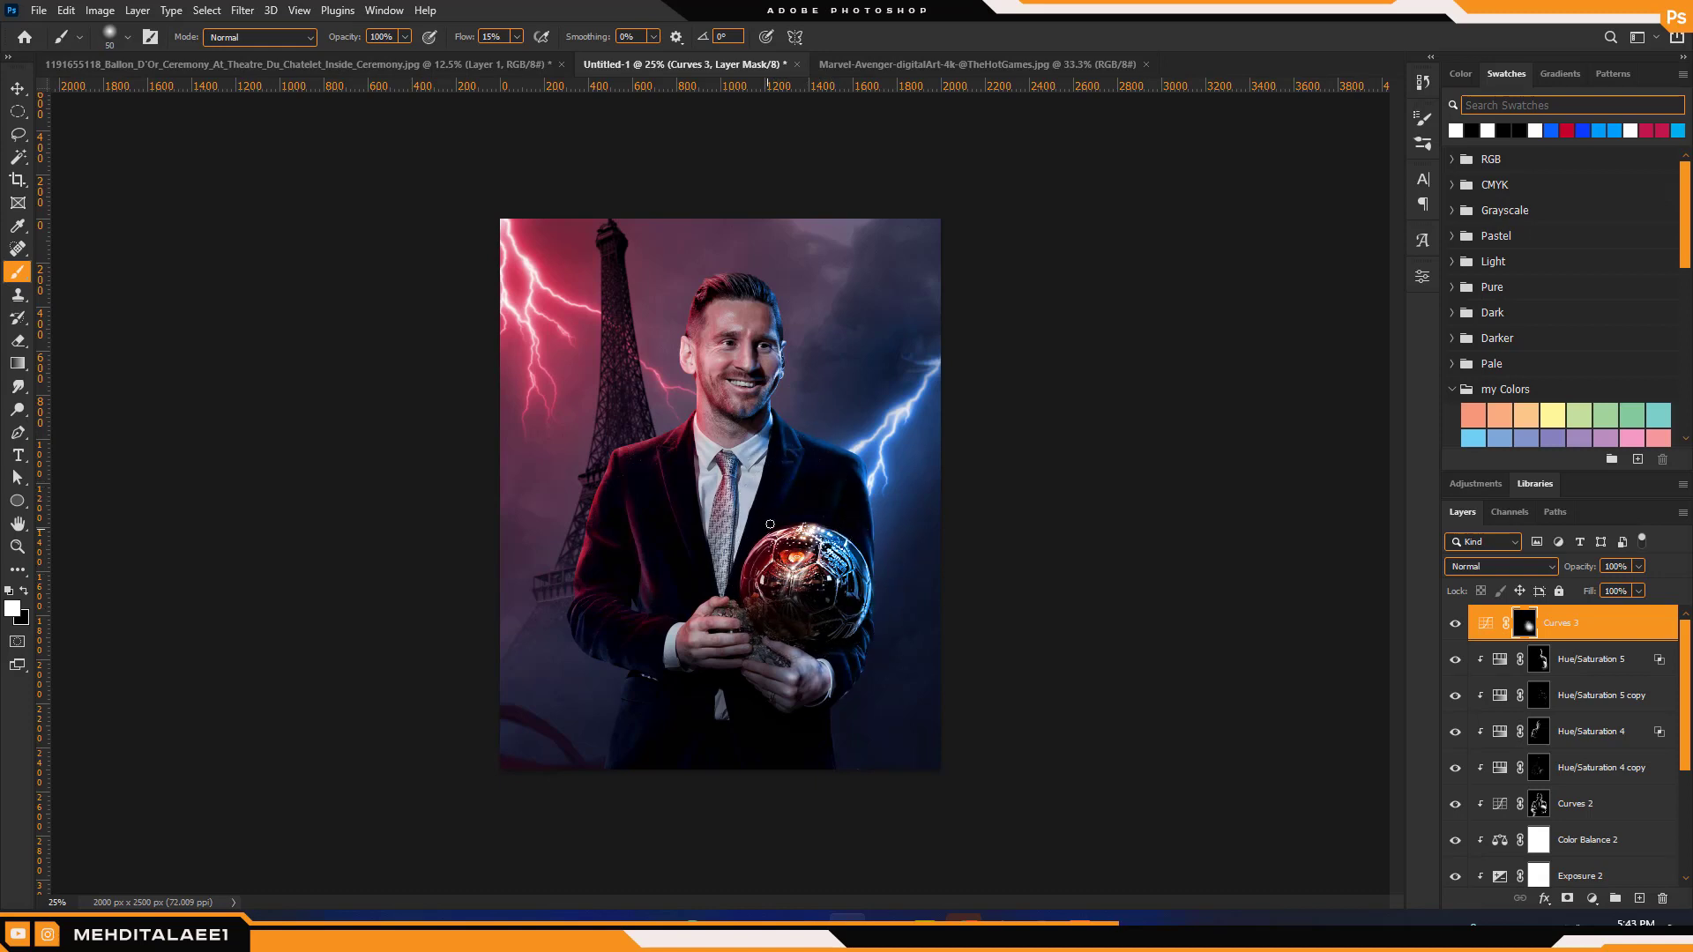
alt+click(1479, 639)
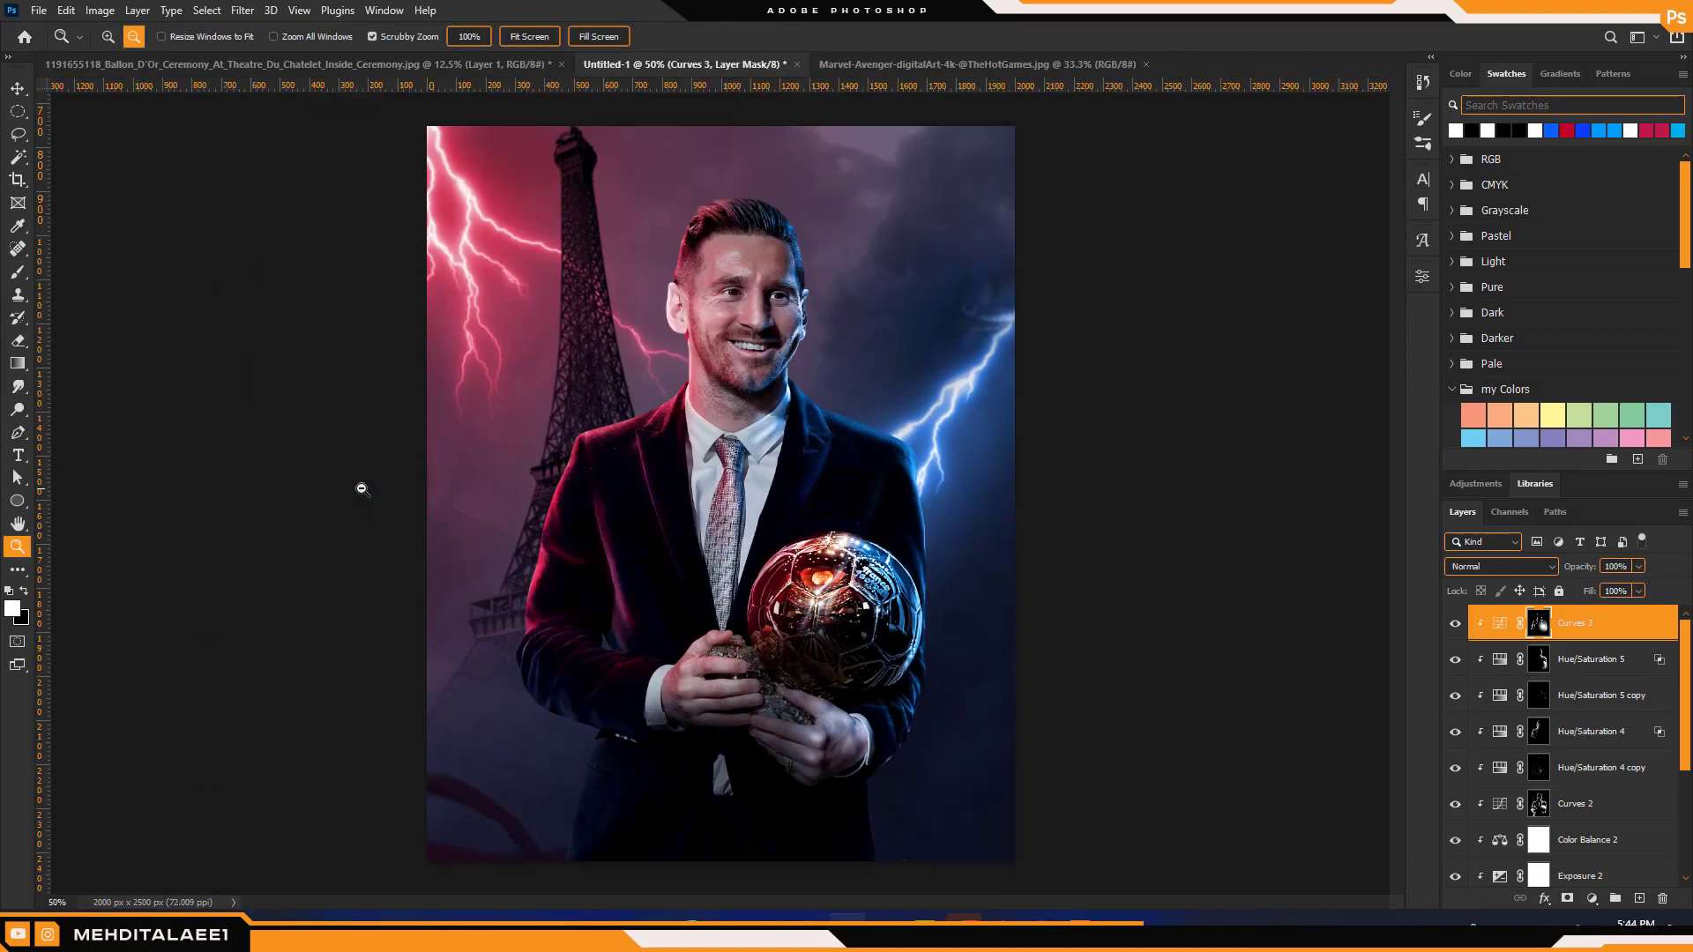
Compare the whole poster with and without the Curves 3 adjustment
alt+click(361, 488)
click(1452, 633)
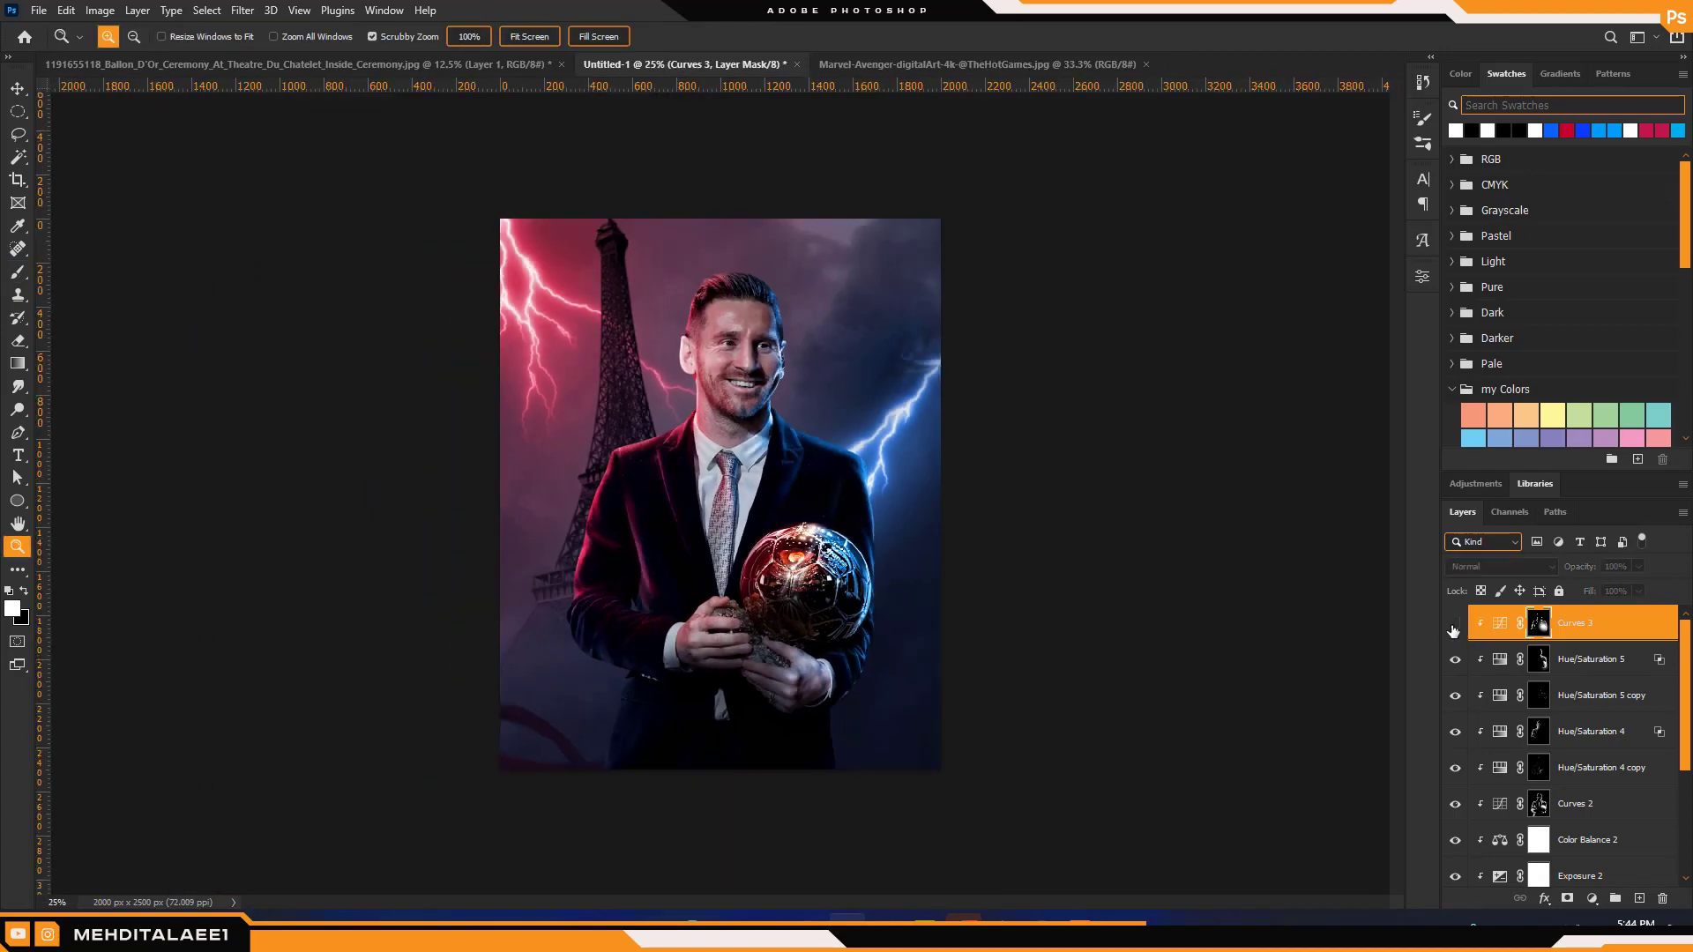
click(1451, 633)
Paint white with a small brush on the Curves 3 mask to brighten the man's teeth and facial highlights
drag(742, 357, 742, 357)
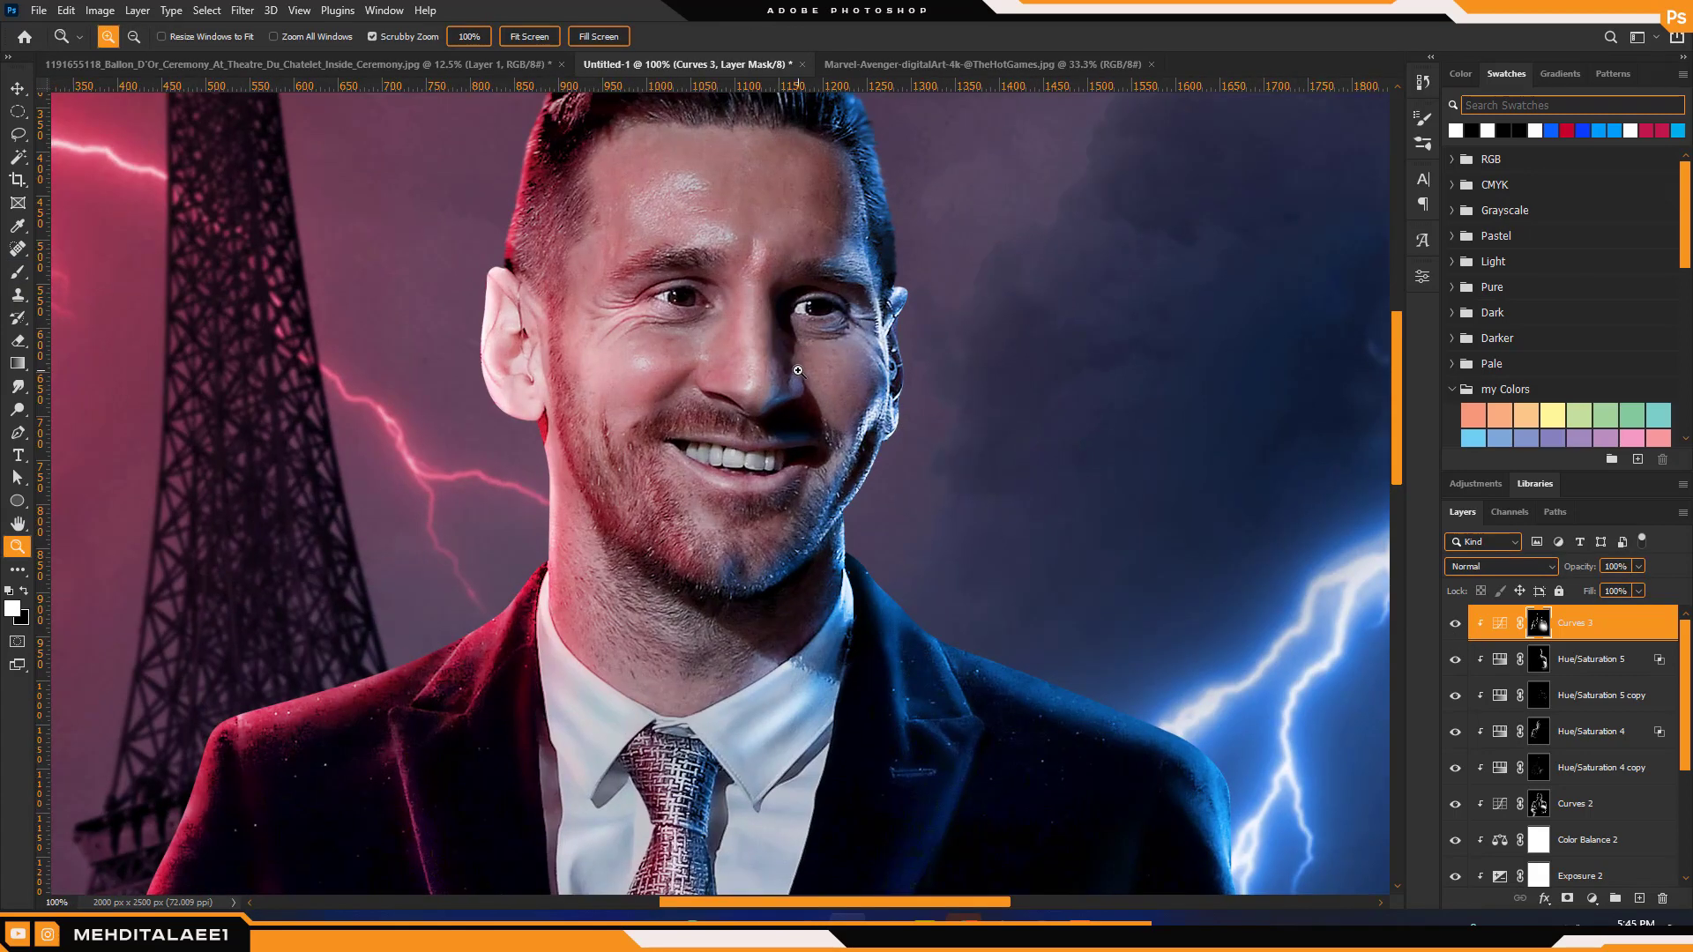
key(b)
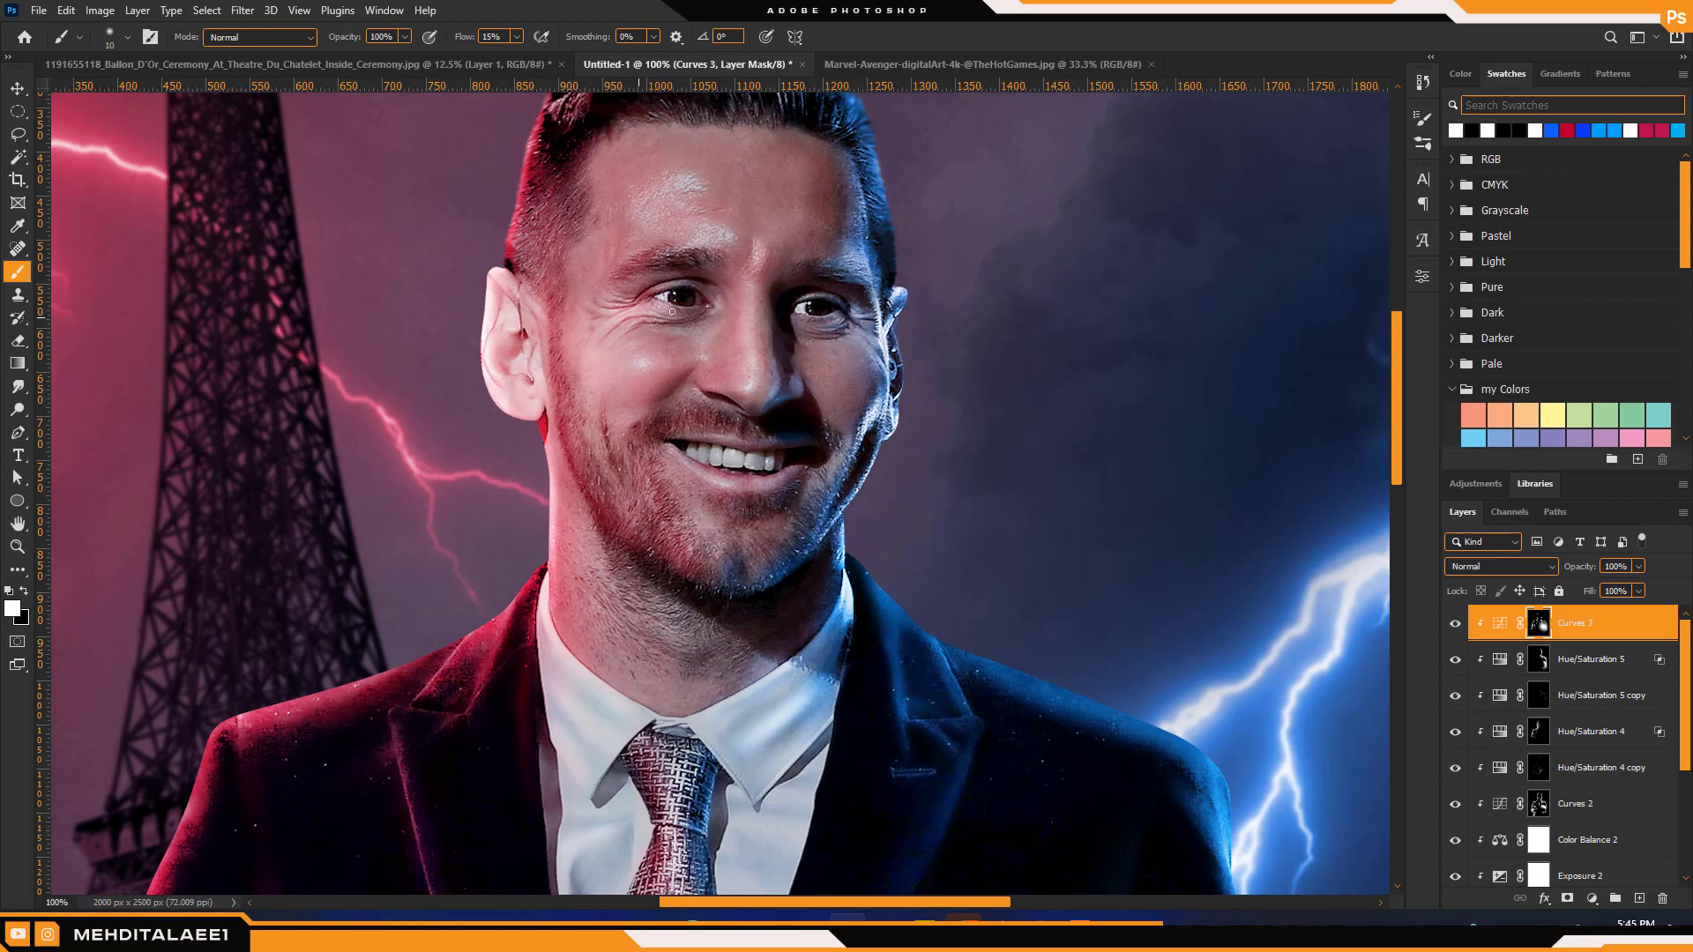
key(bracketright)
key(bracketright)
key(bracketright)
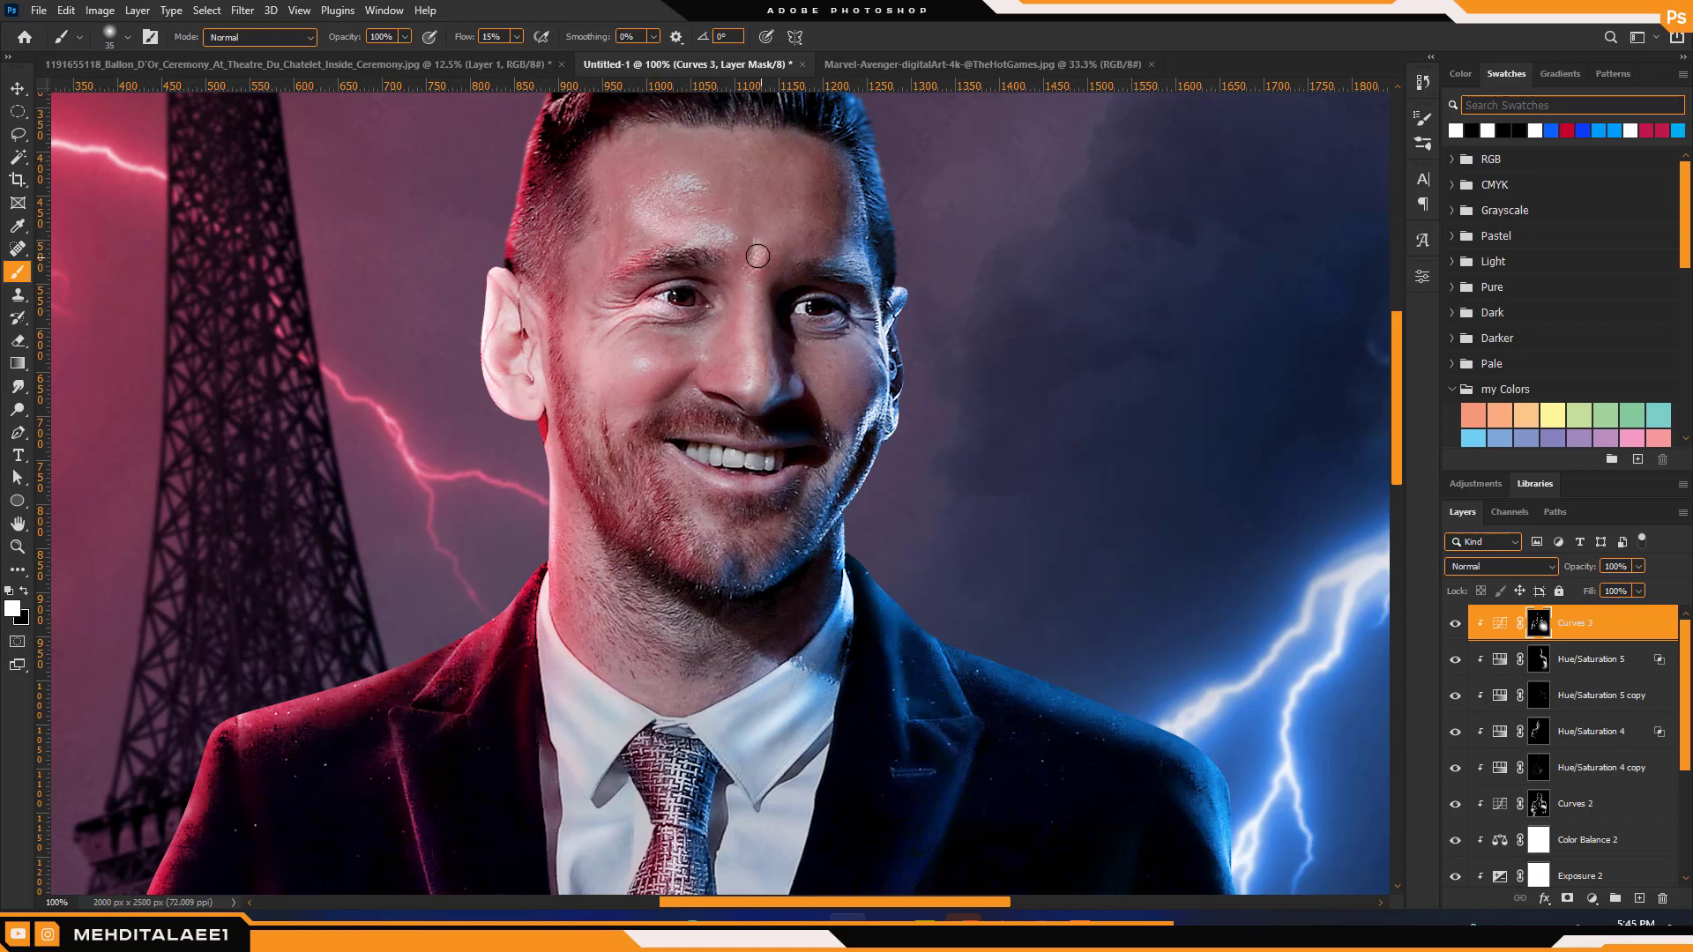
key(bracketright)
key(bracketright)
key(bracketright)
key(bracketright)
key(bracketleft)
key(bracketleft)
key(bracketleft)
key(bracketleft)
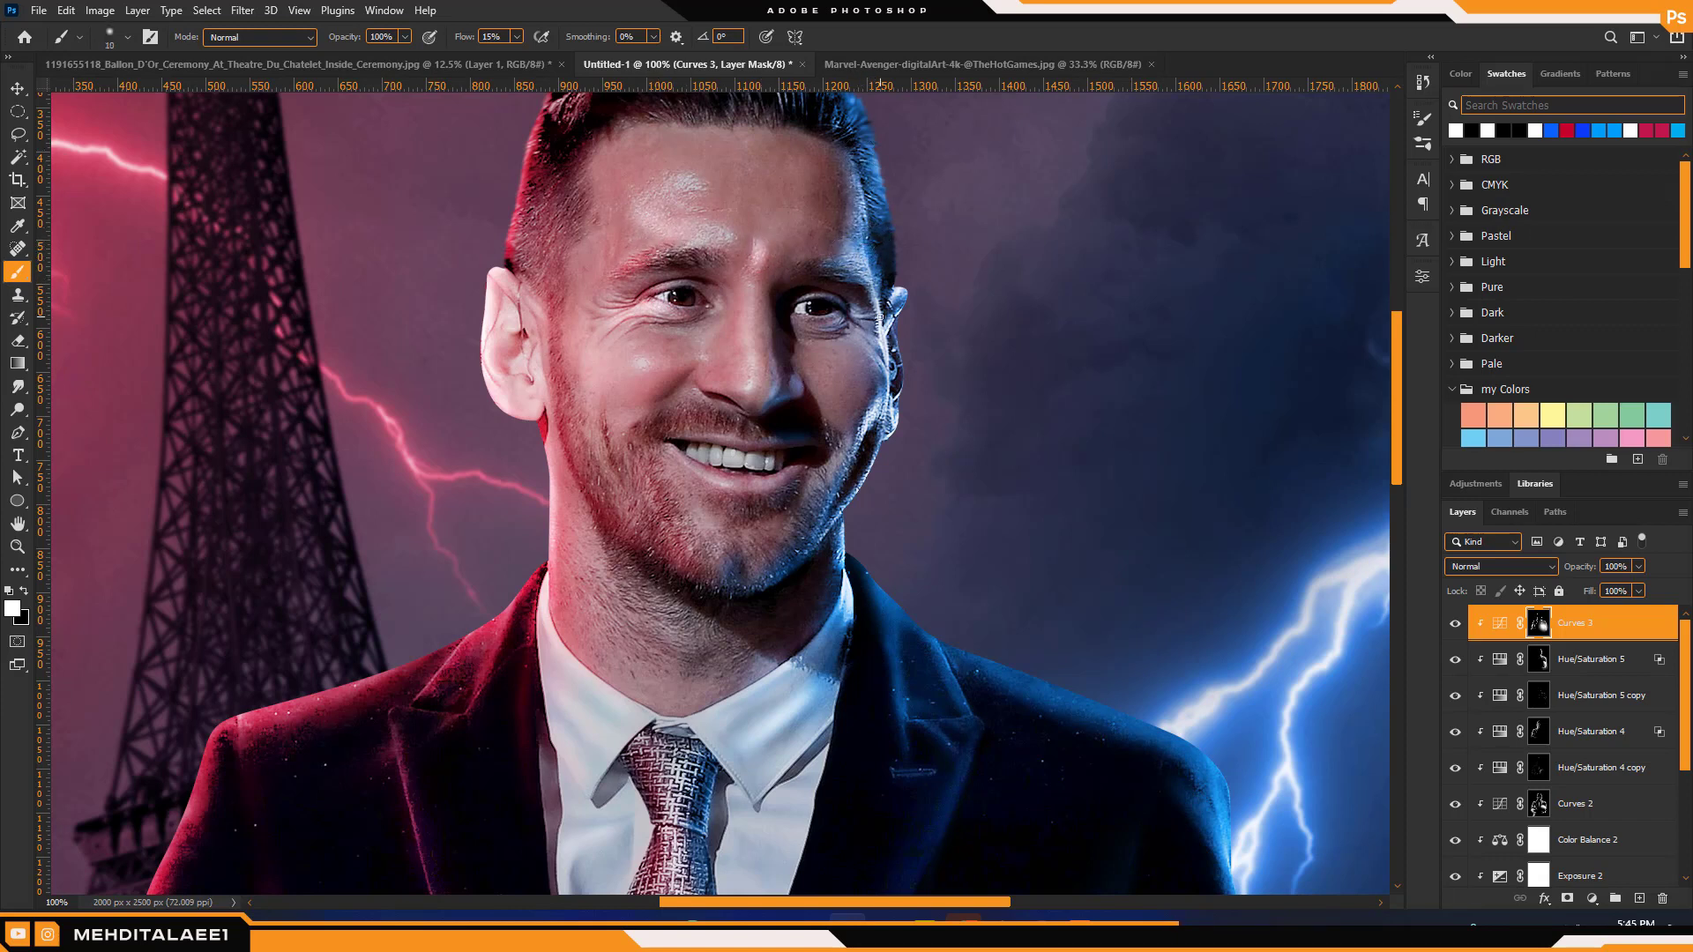
key(bracketleft)
key(bracketleft)
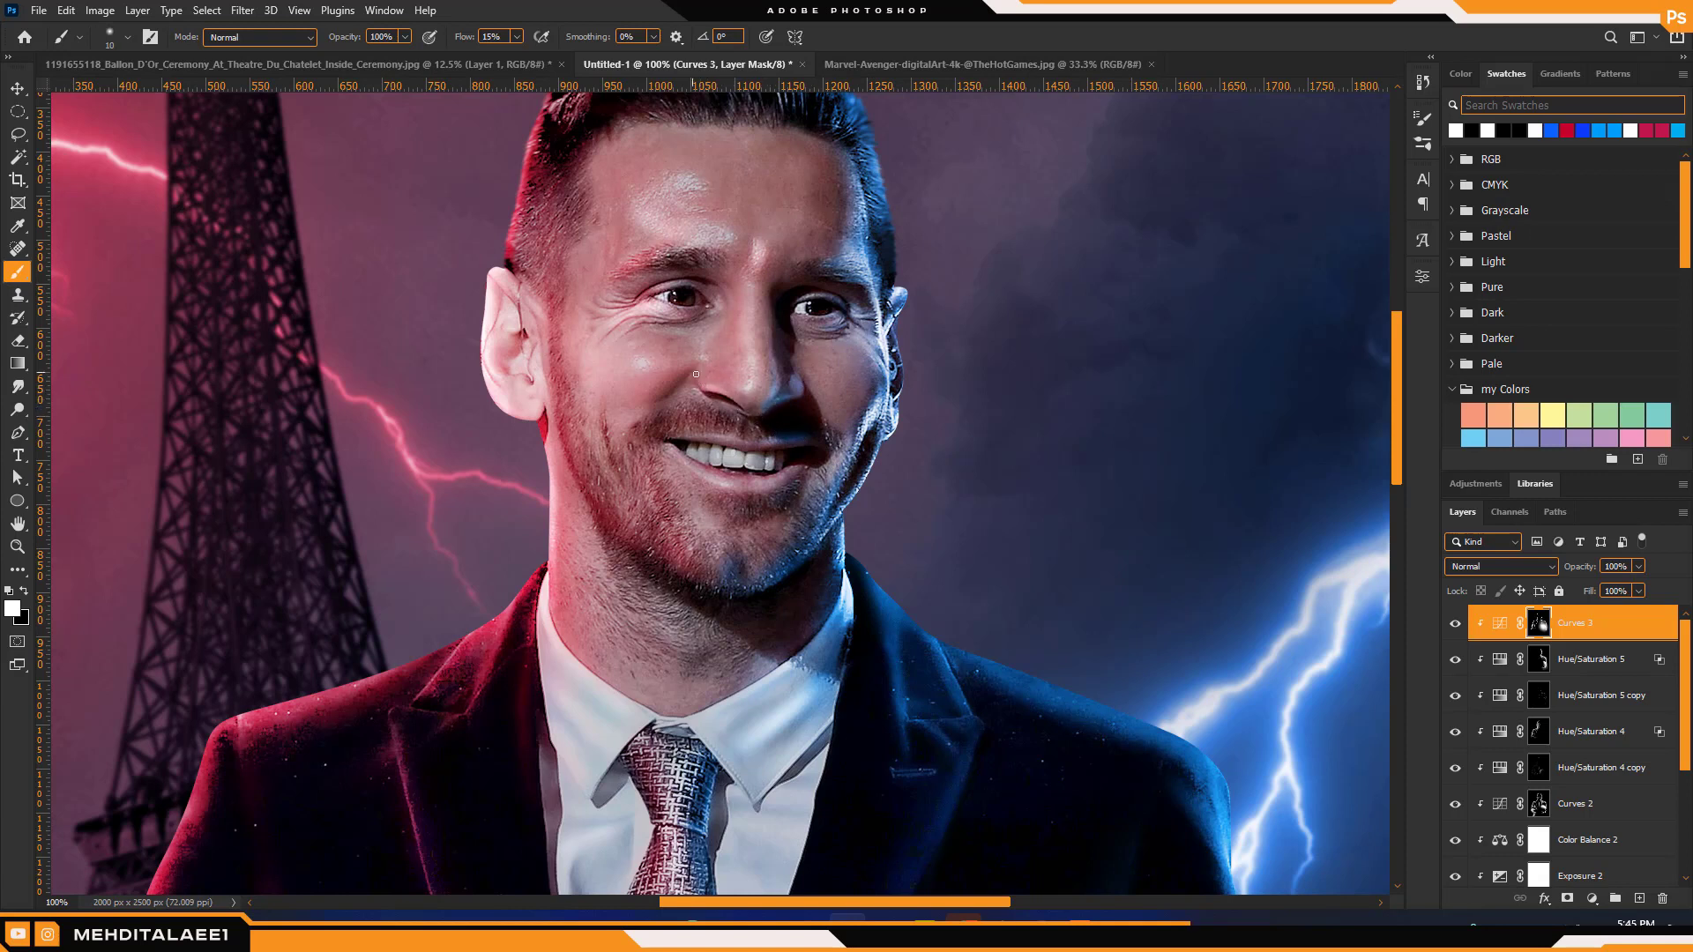
drag(699, 405, 707, 393)
key(z)
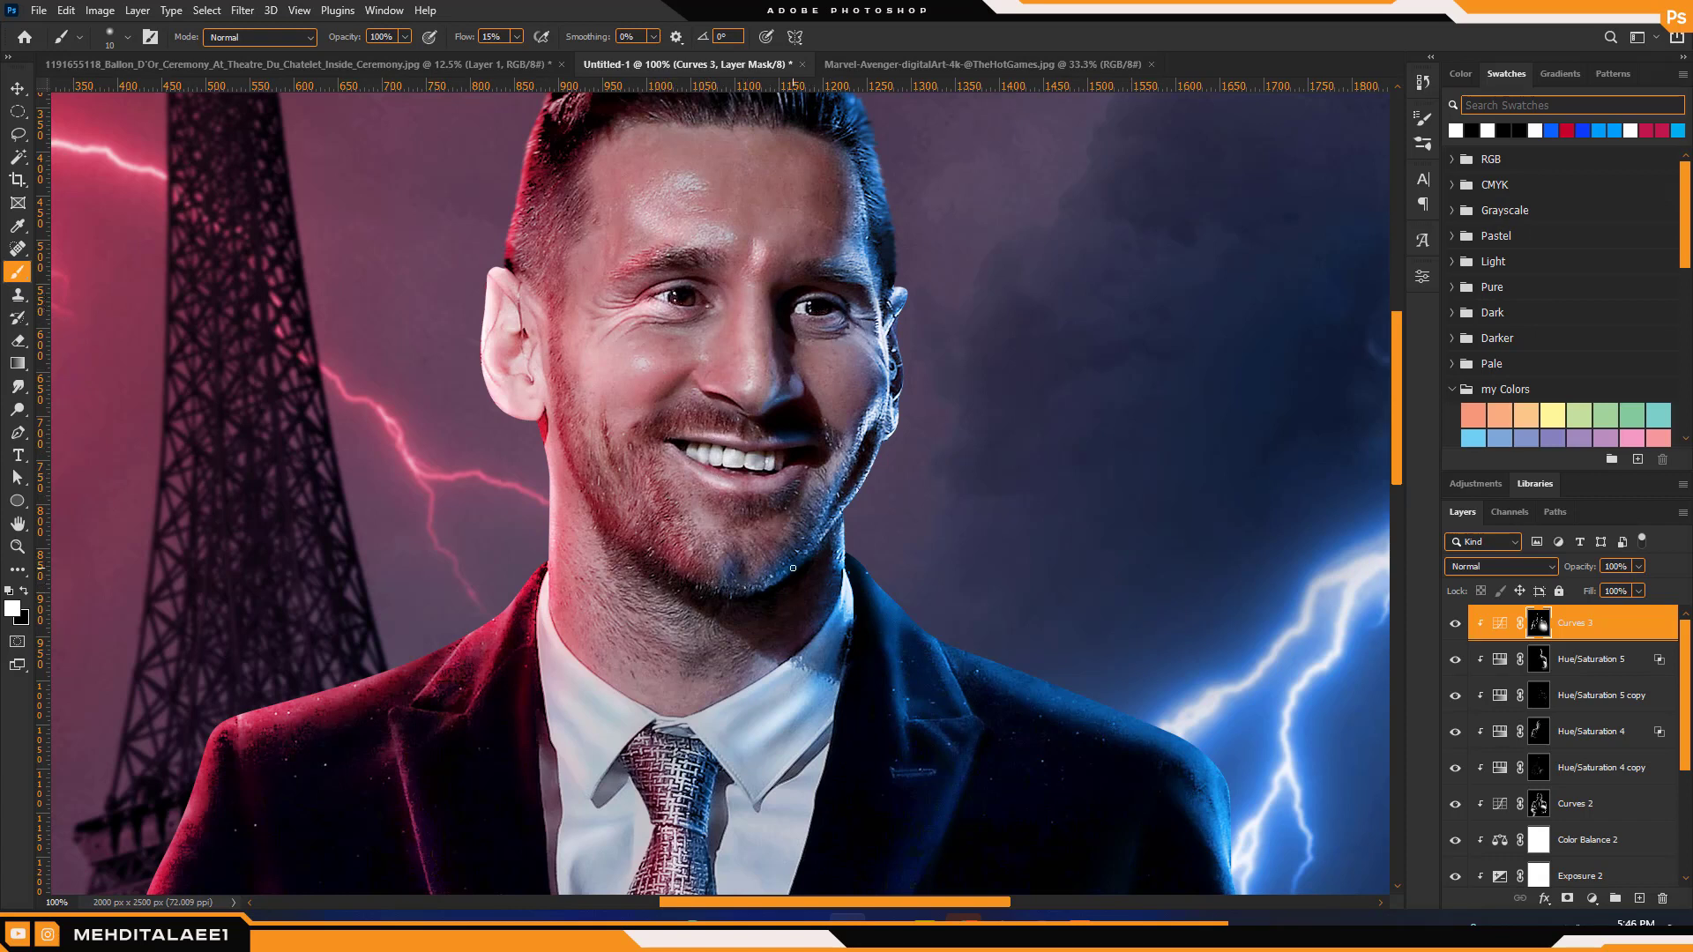
drag(833, 493, 838, 491)
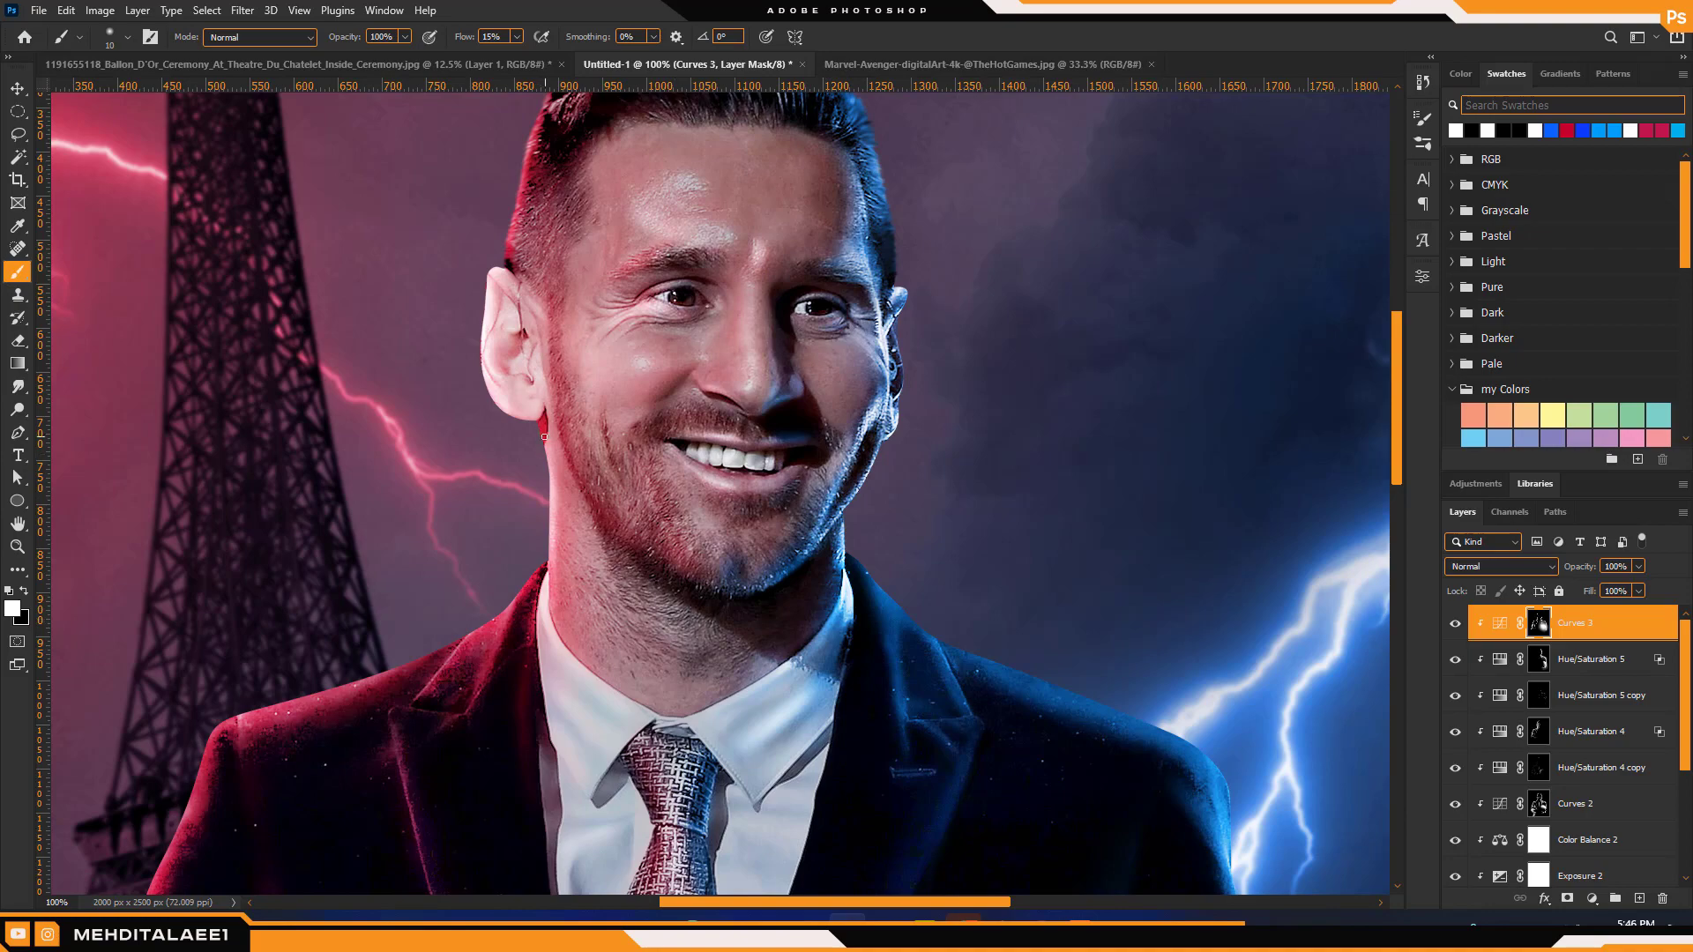
Examine the brightened face in the full composition and compare it with Curves 3 hidden
key(z)
alt+click(564, 414)
alt+click(571, 410)
alt+click(635, 362)
alt+click(679, 326)
alt+click(723, 267)
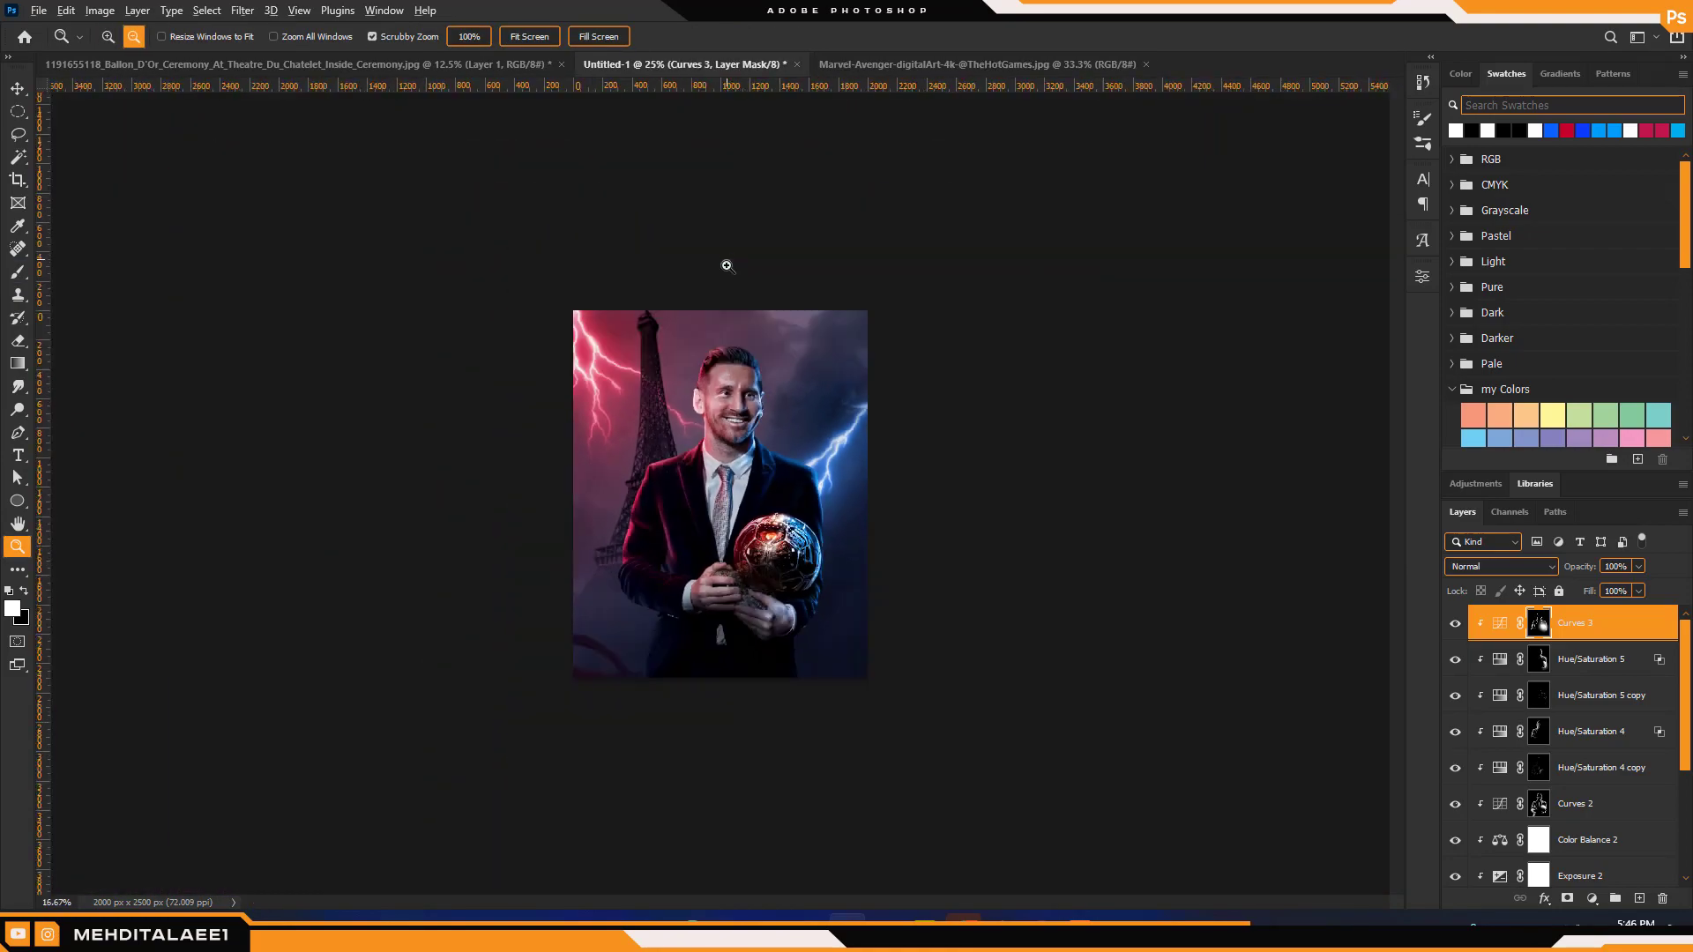
click(727, 266)
click(730, 267)
drag(730, 267, 719, 445)
alt+click(726, 479)
alt+click(725, 479)
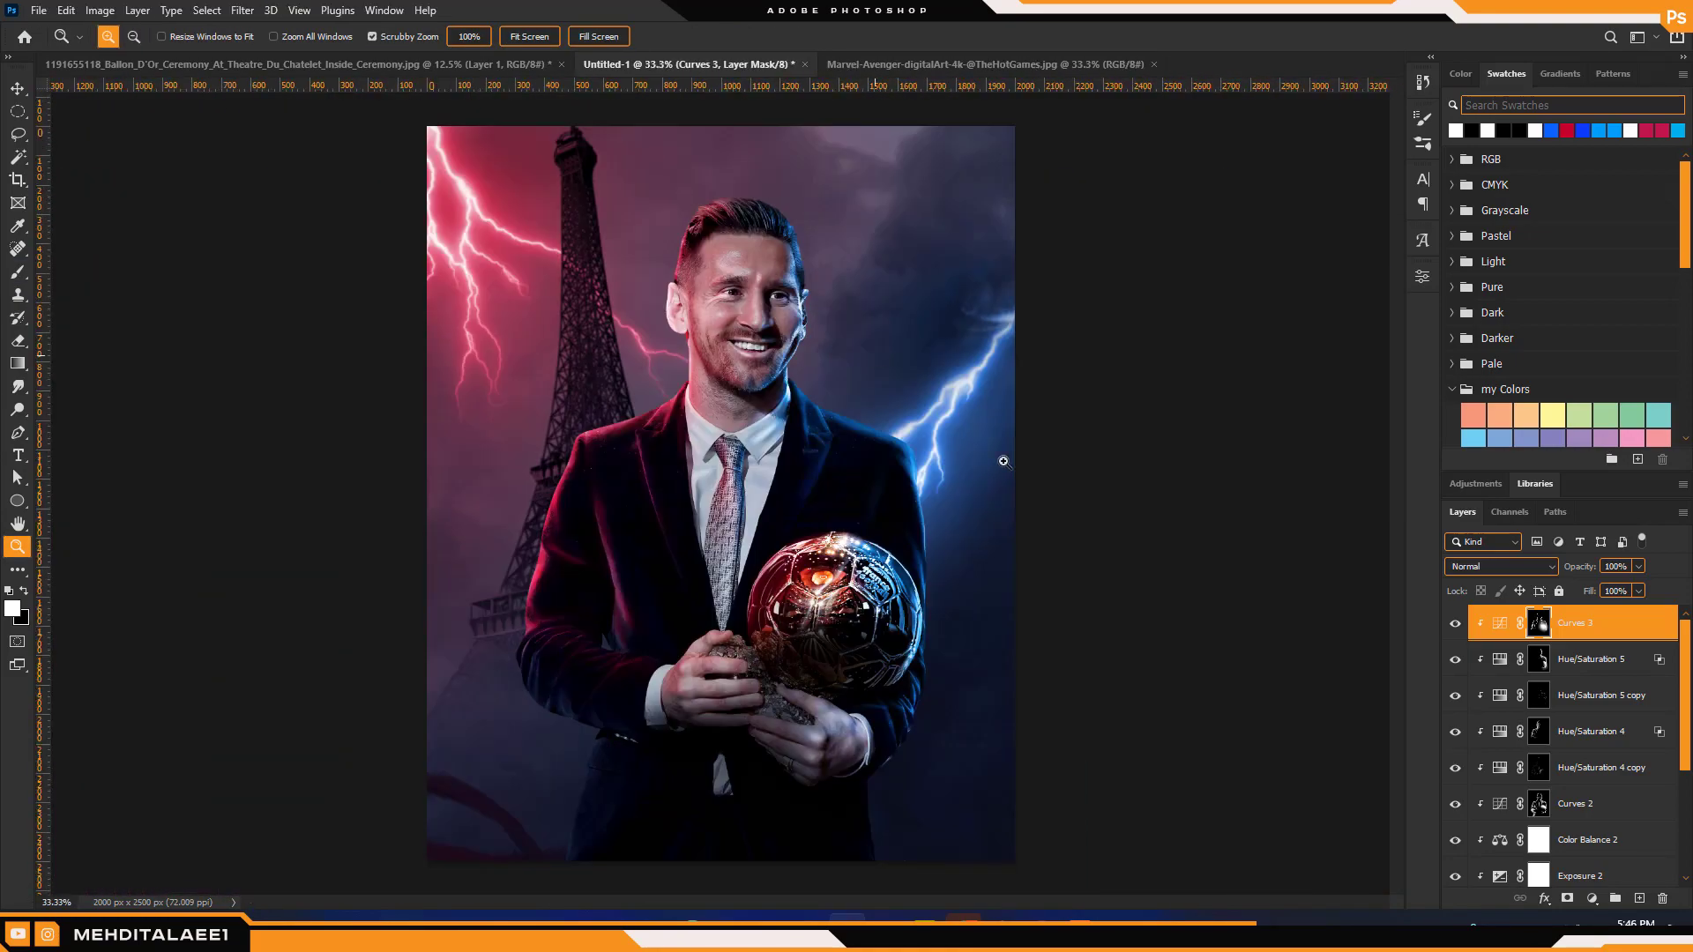
click(1454, 627)
click(1454, 627)
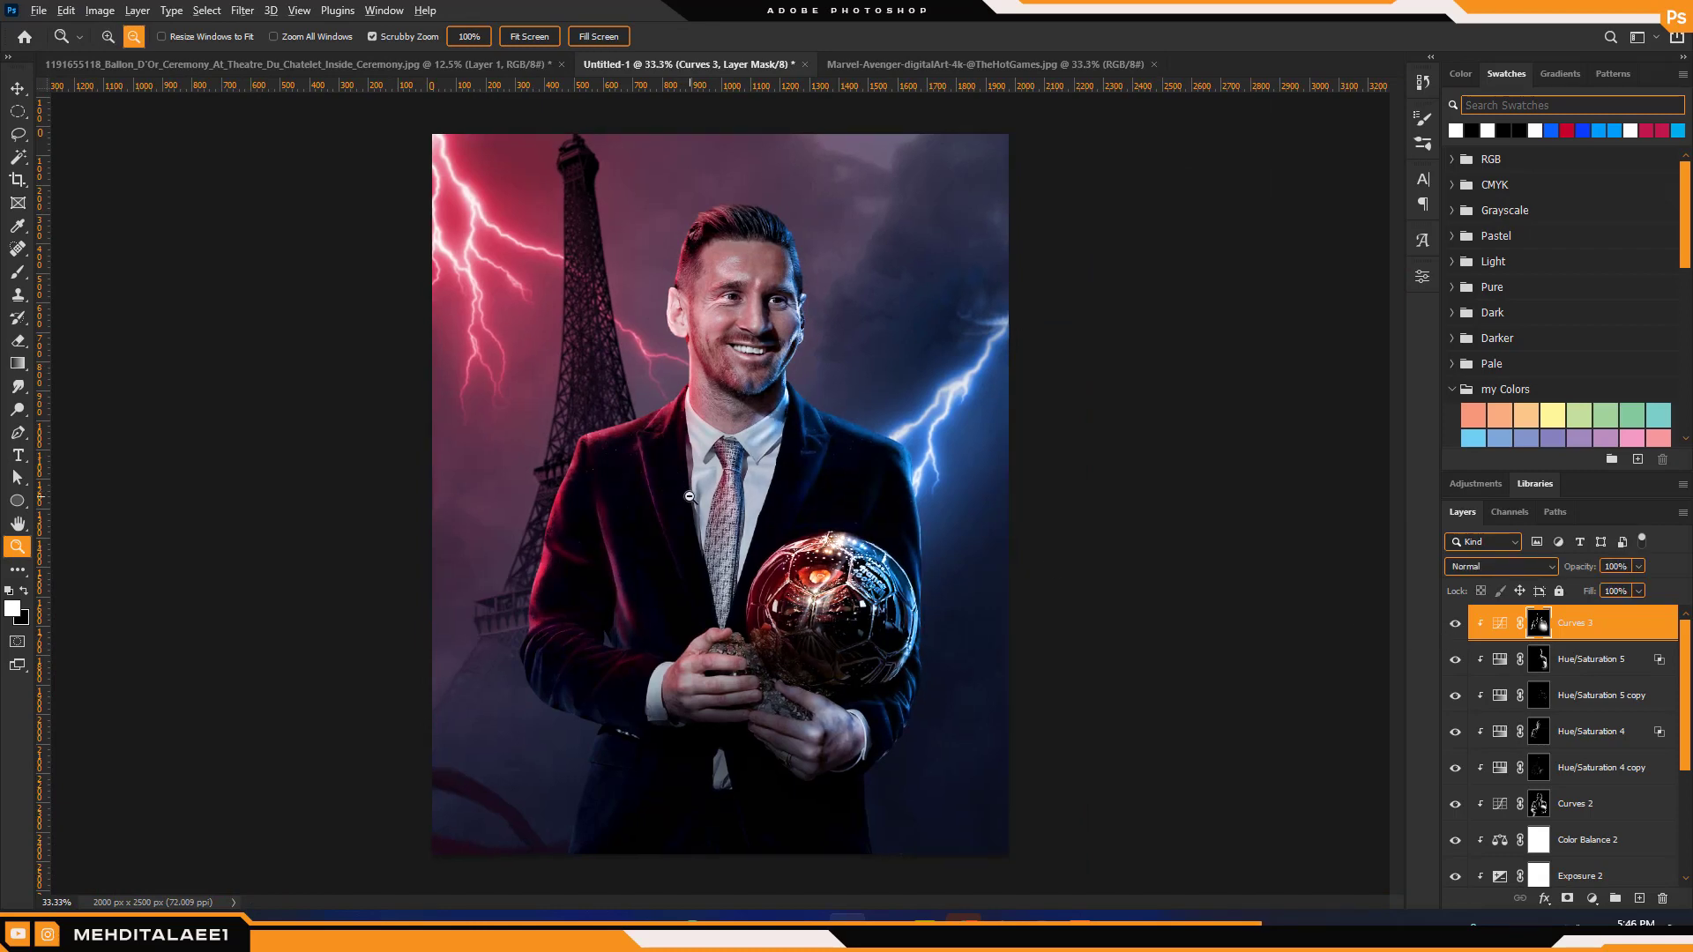
Paint white at 50% brush opacity on the Curves 3 mask to brighten the red-lit hand
click(693, 641)
click(693, 641)
key(b)
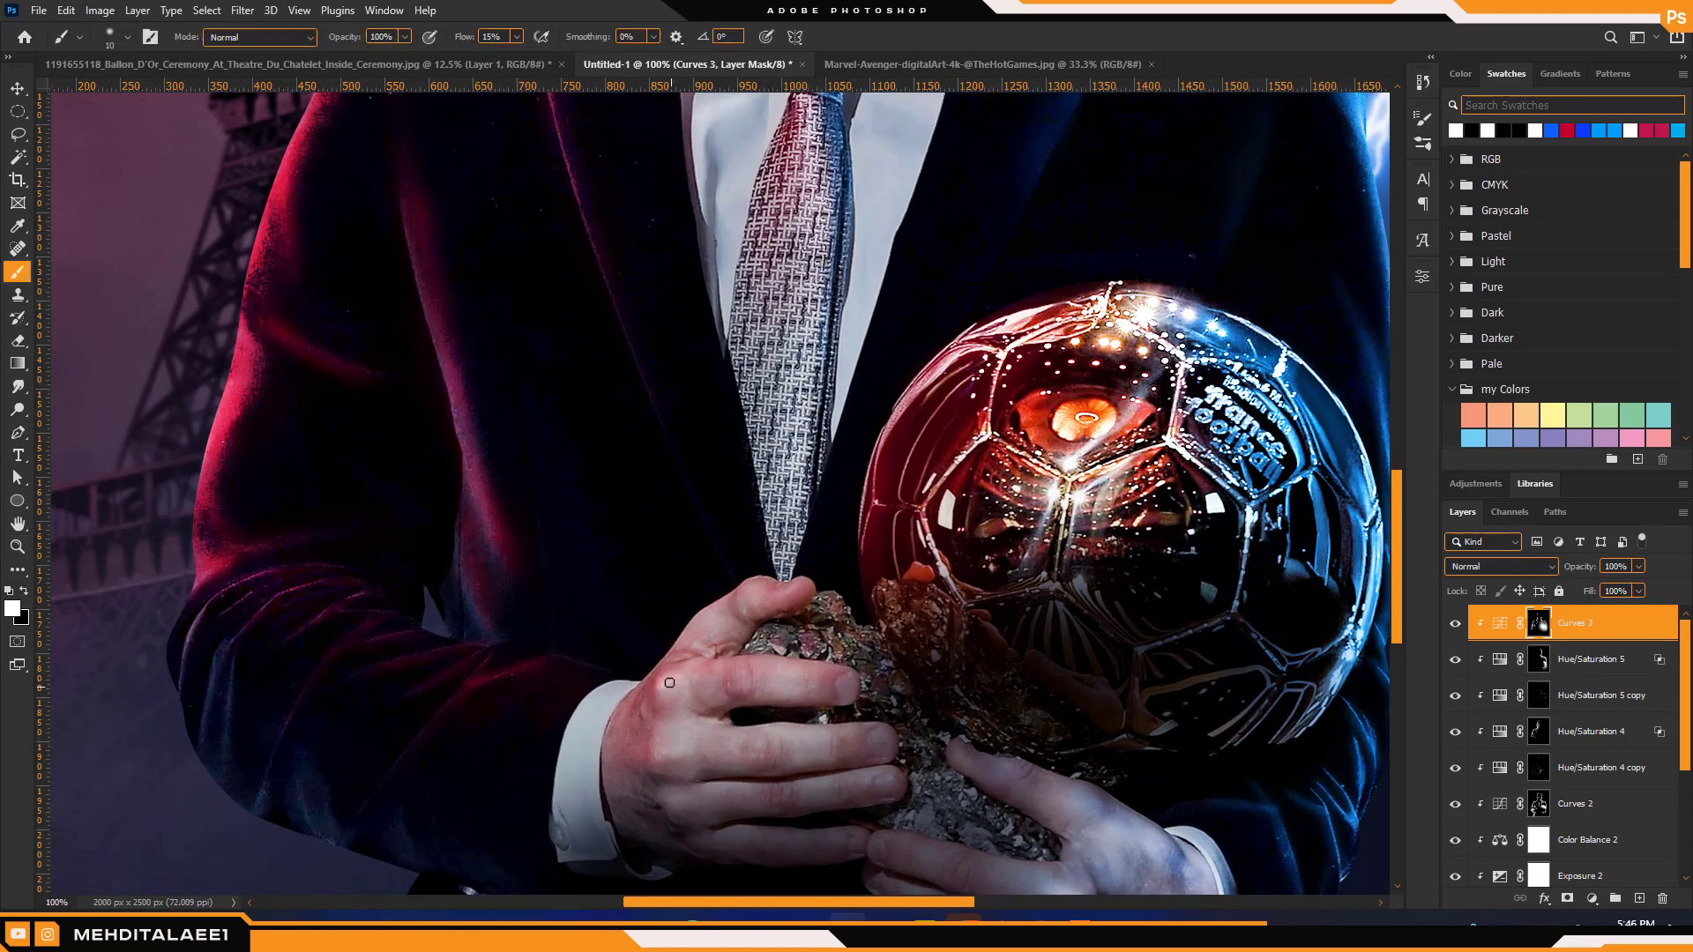
key(bracketright)
key(5)
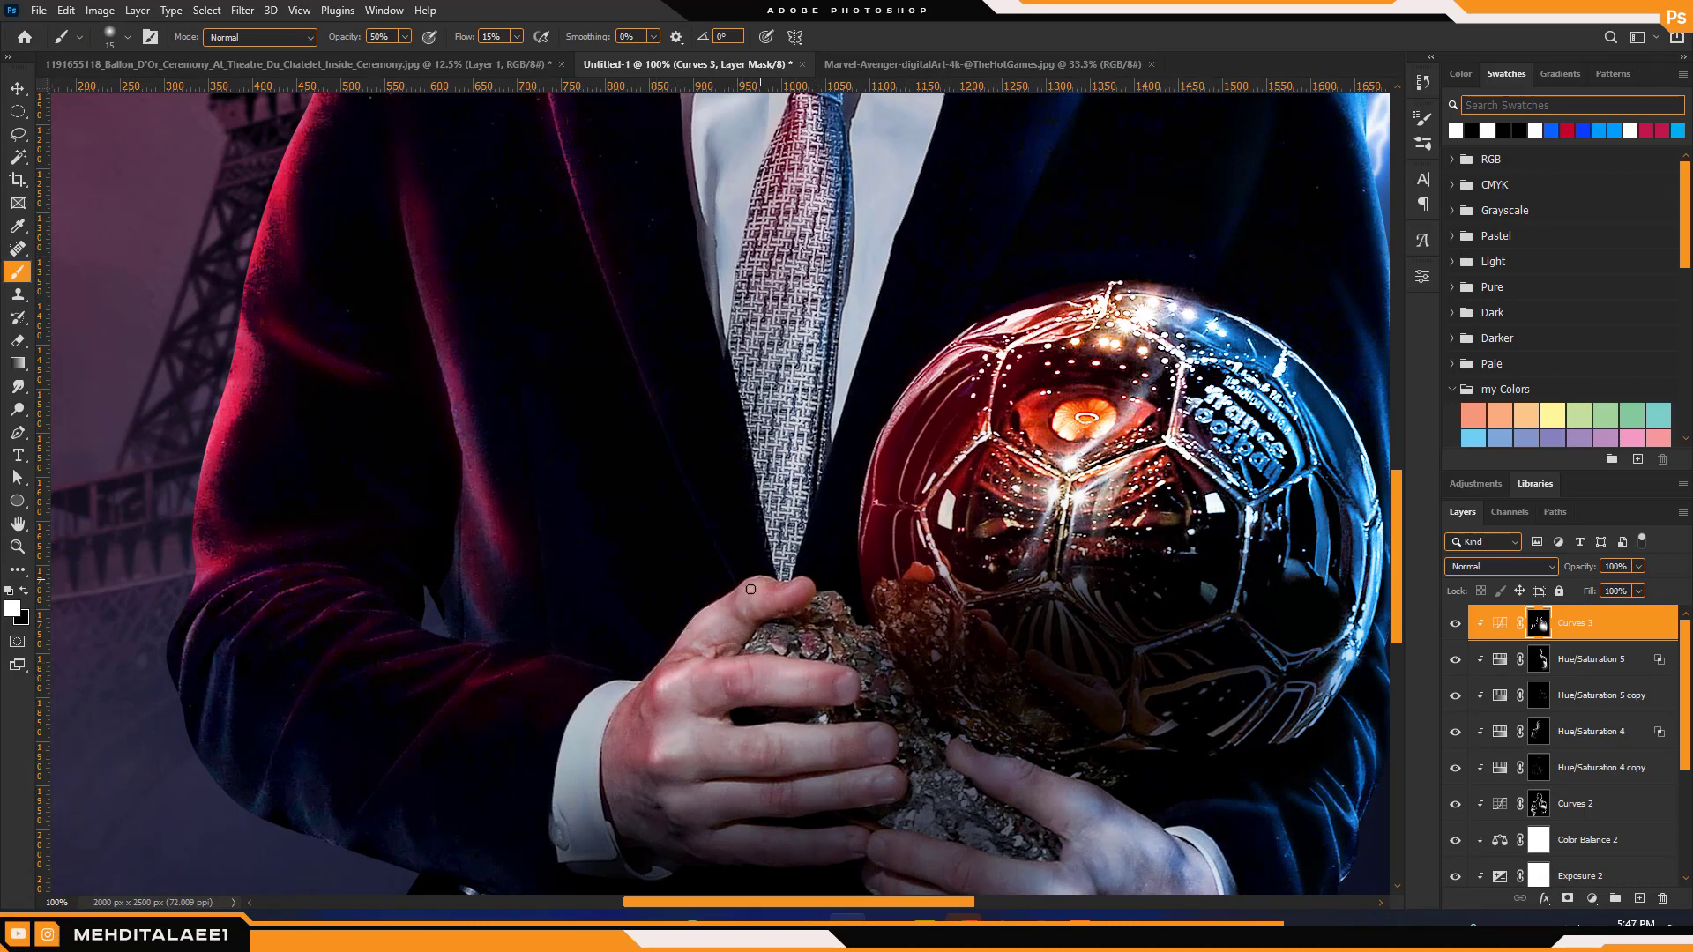
mouse_move(750, 589)
mouse_down()
mouse_move(638, 695)
mouse_move(626, 748)
mouse_up()
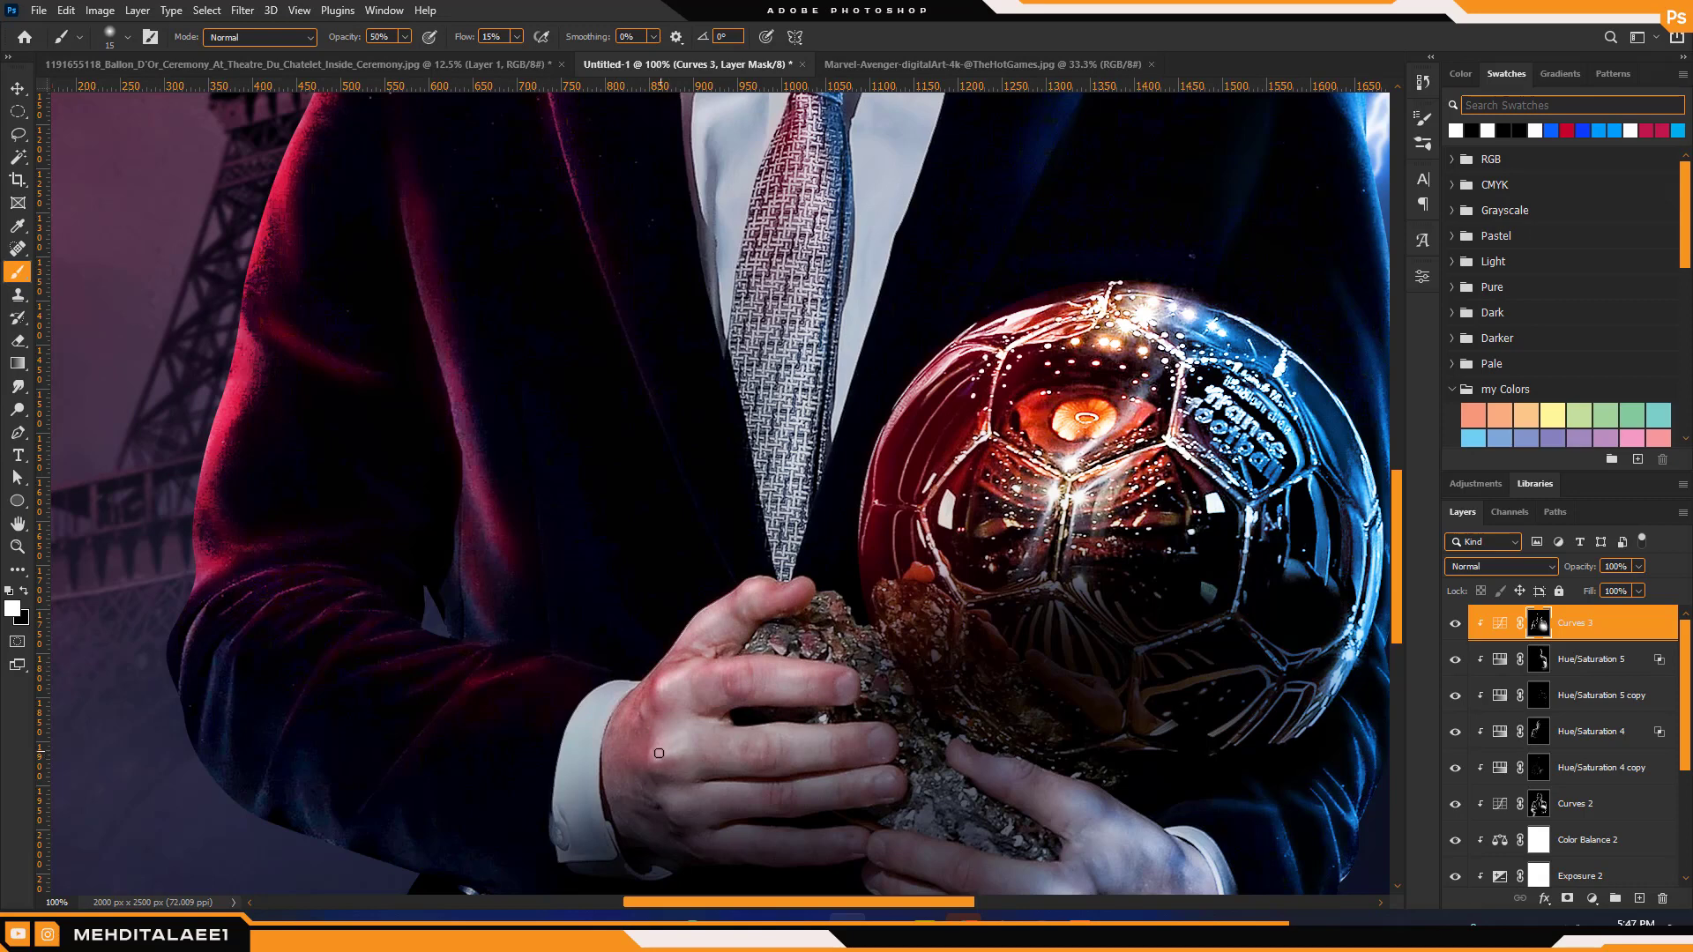
key(bracketright)
key(bracketright)
key(bracketright)
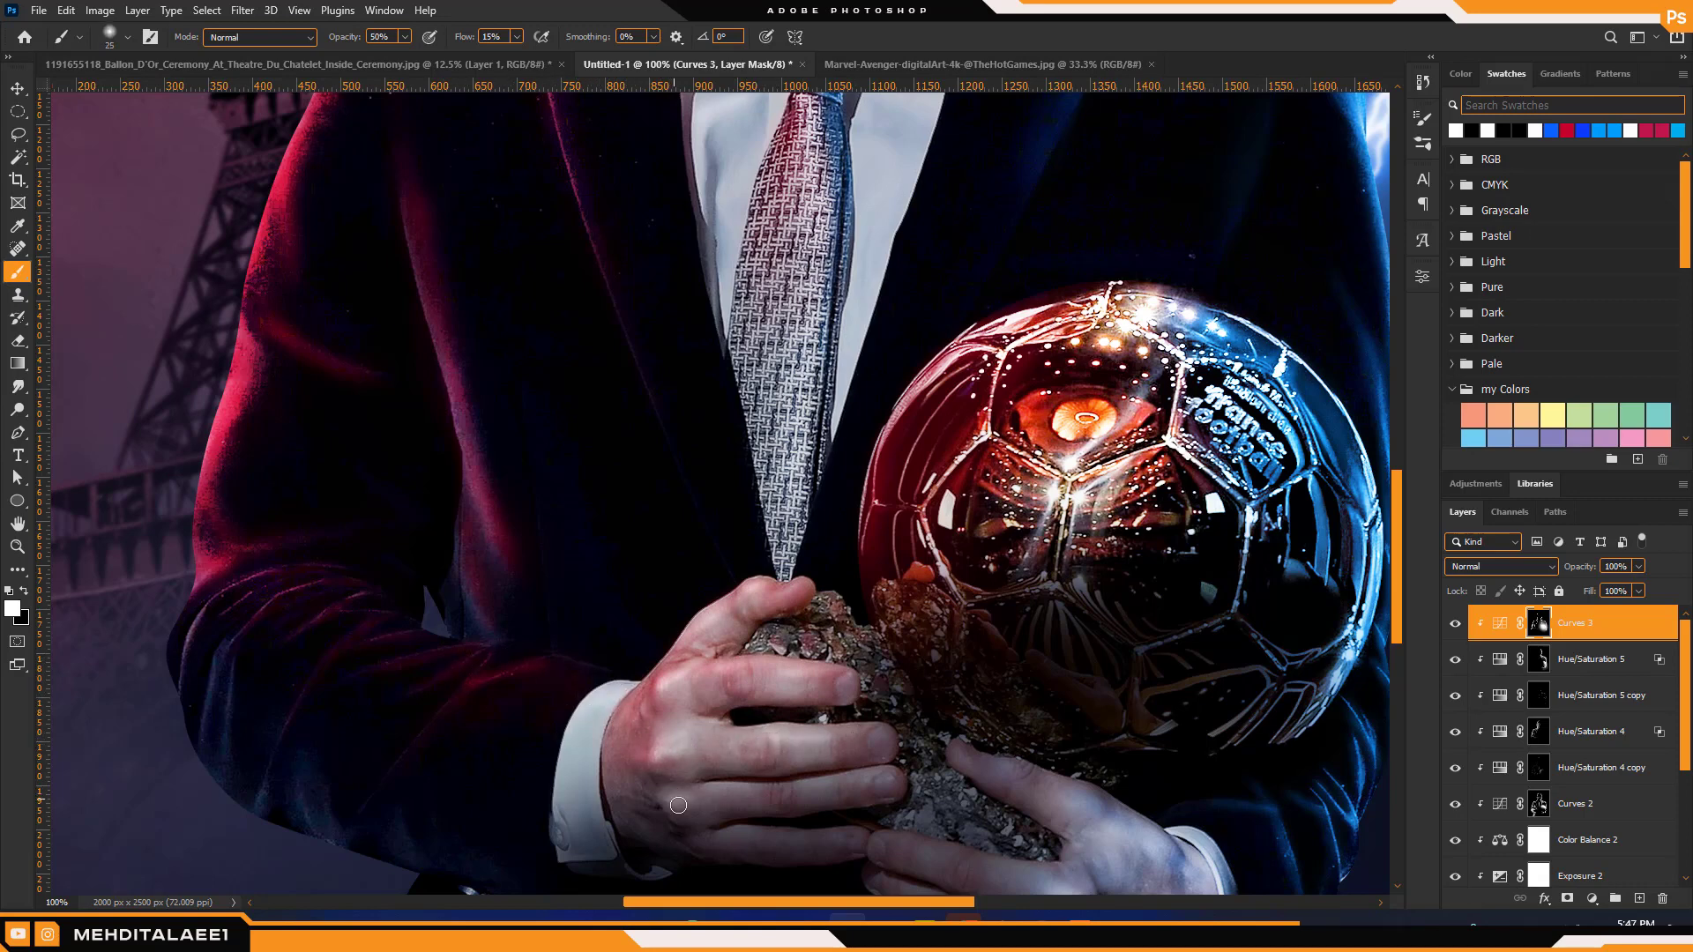
Brighten the fingers and knuckles of the blue-lit hand on the Curves 3 mask with the 50% opacity brush
drag(1093, 802, 819, 688)
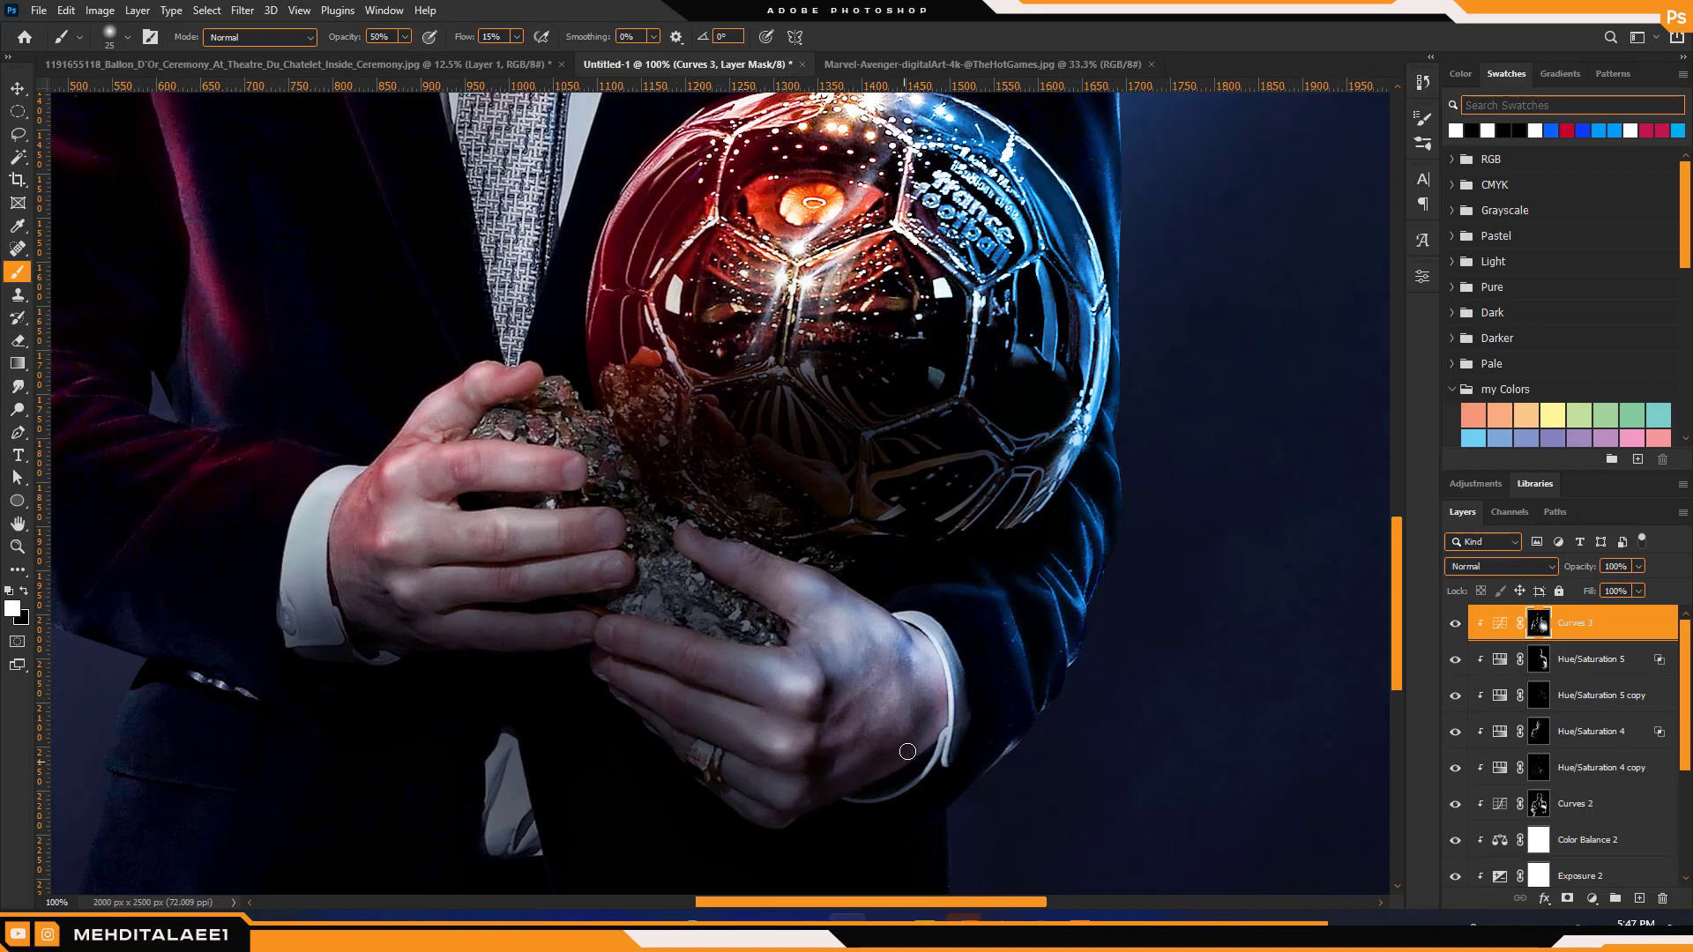
key(z)
alt+click(877, 699)
alt+click(877, 699)
alt+click(876, 700)
alt+click(876, 699)
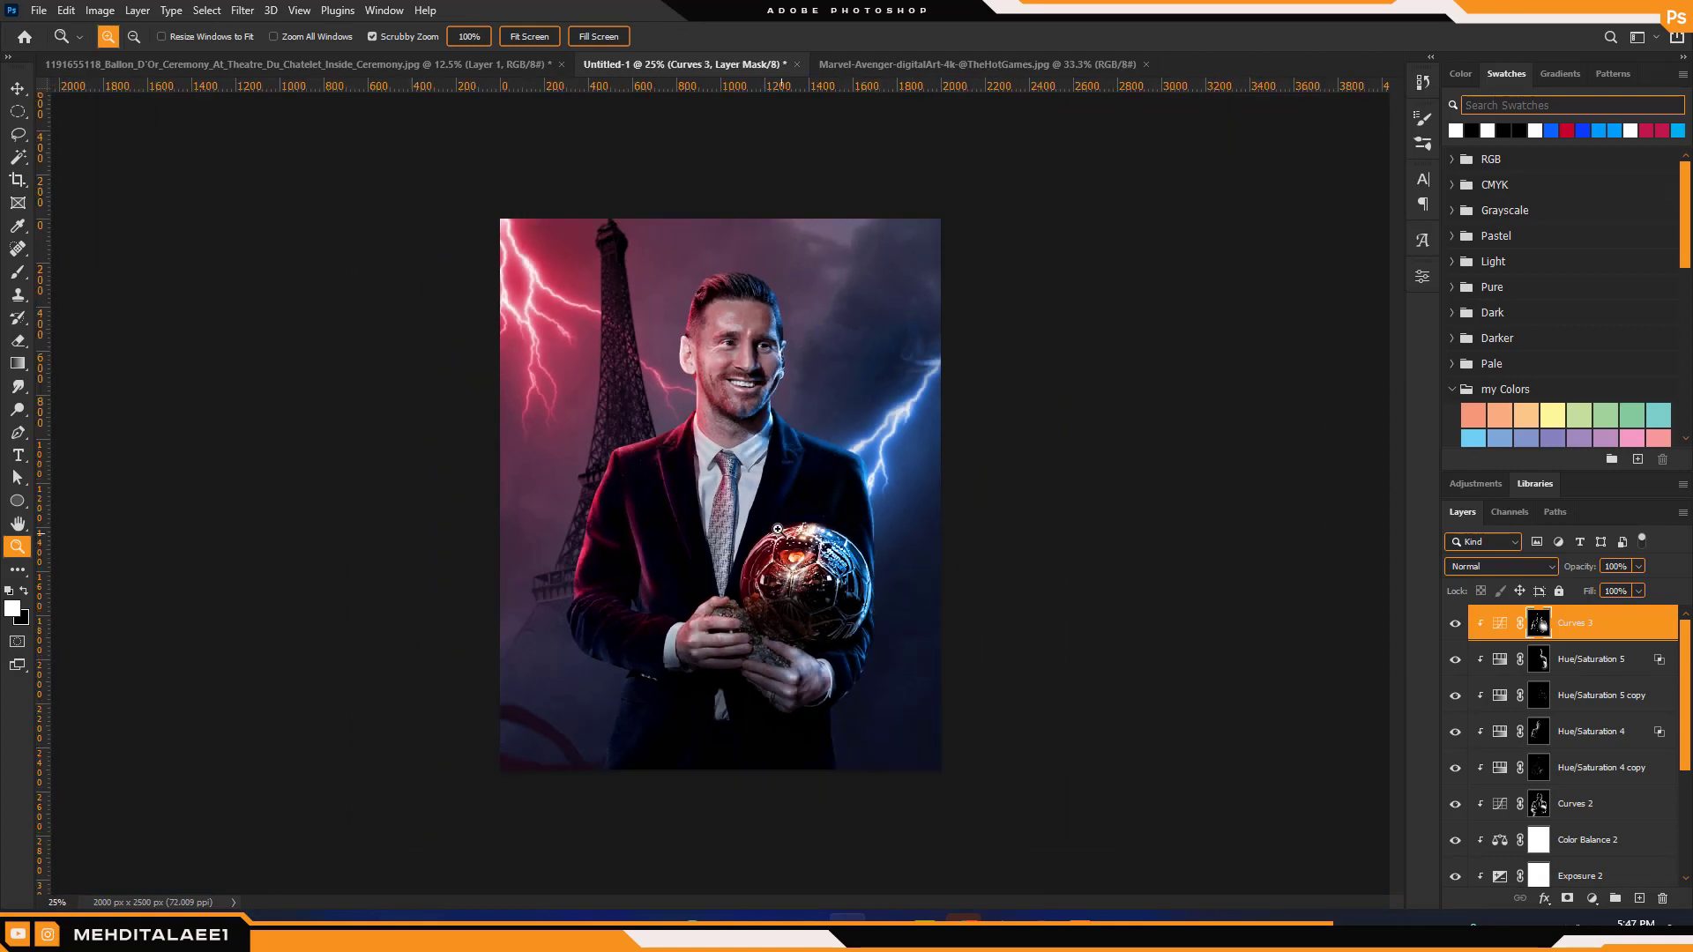
Group the man's layer with all its clipped adjustments and name the group Messi
scroll(1684, 686, down, 3)
shift+click(1565, 801)
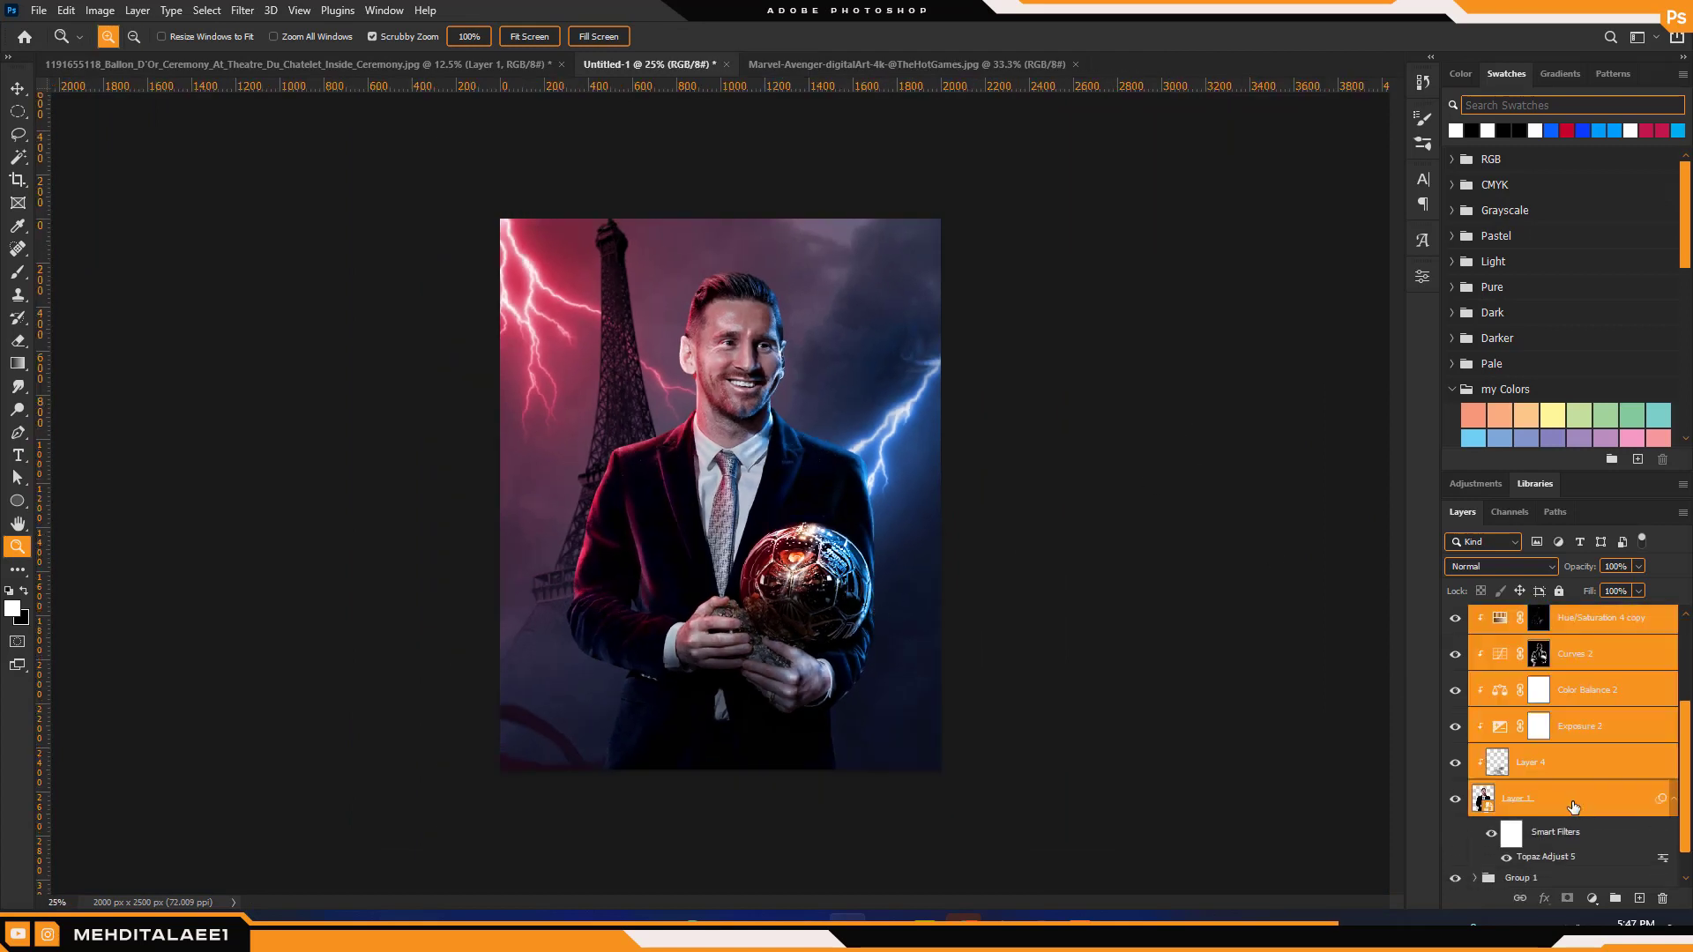
key(ctrl+g)
double_click(1510, 617)
text(Mess)
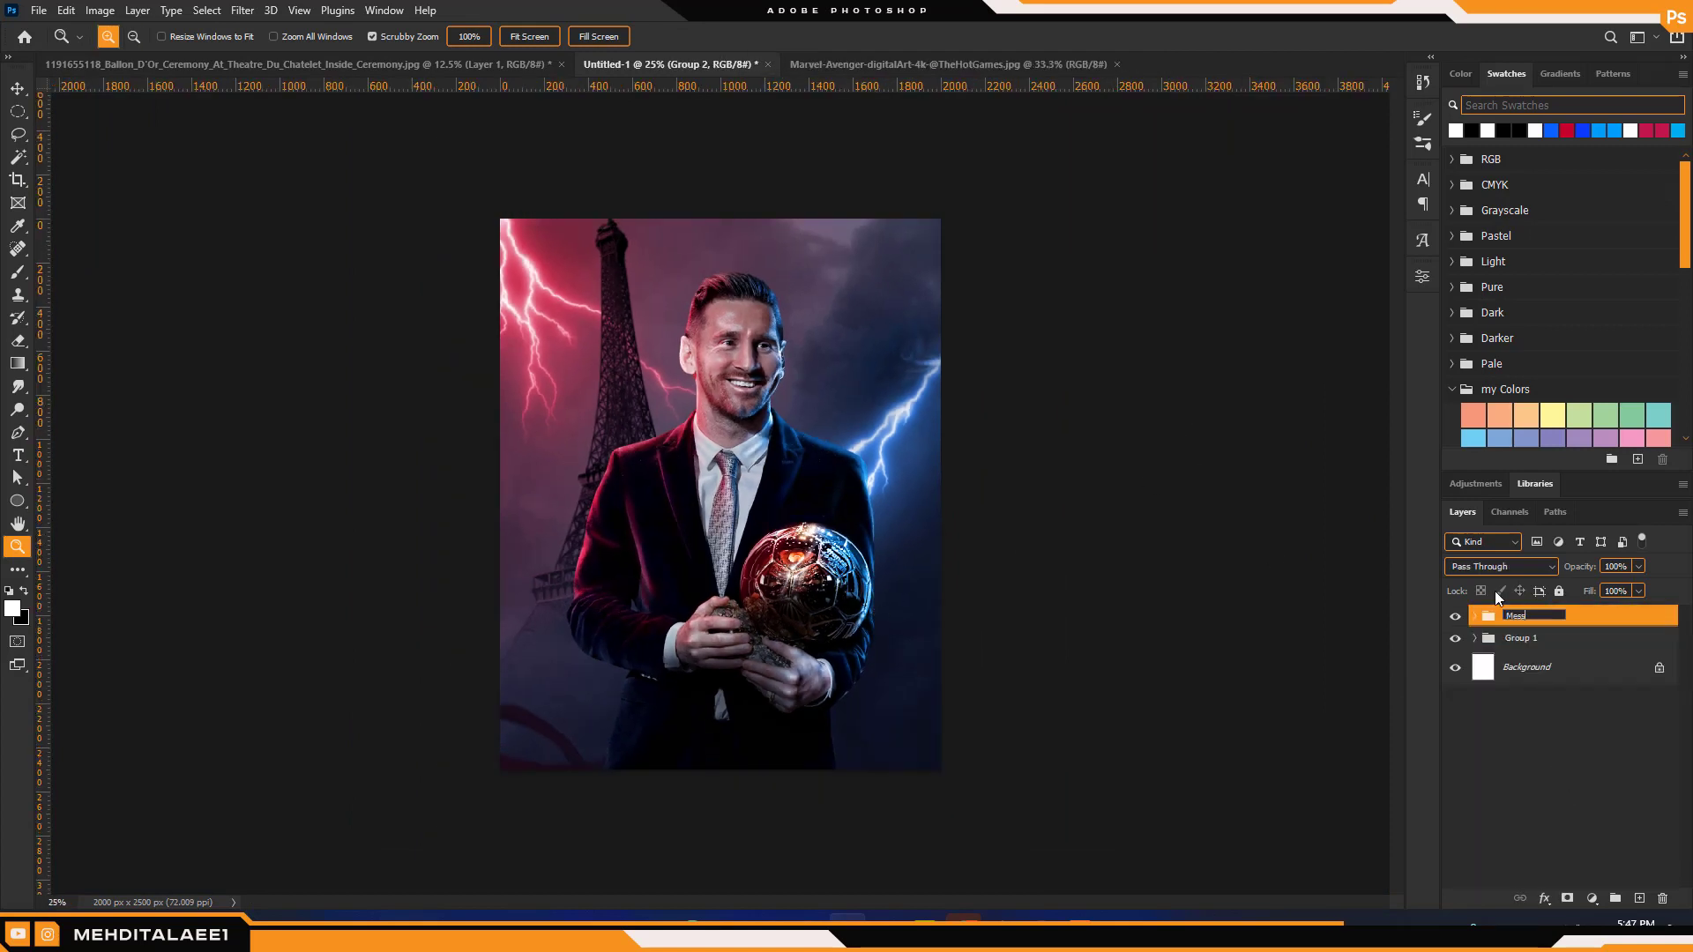
text(i)
key(Return)
Add a mask to the Messi group and fade the man's lower body with a 1100 px textured black brush
click(1567, 898)
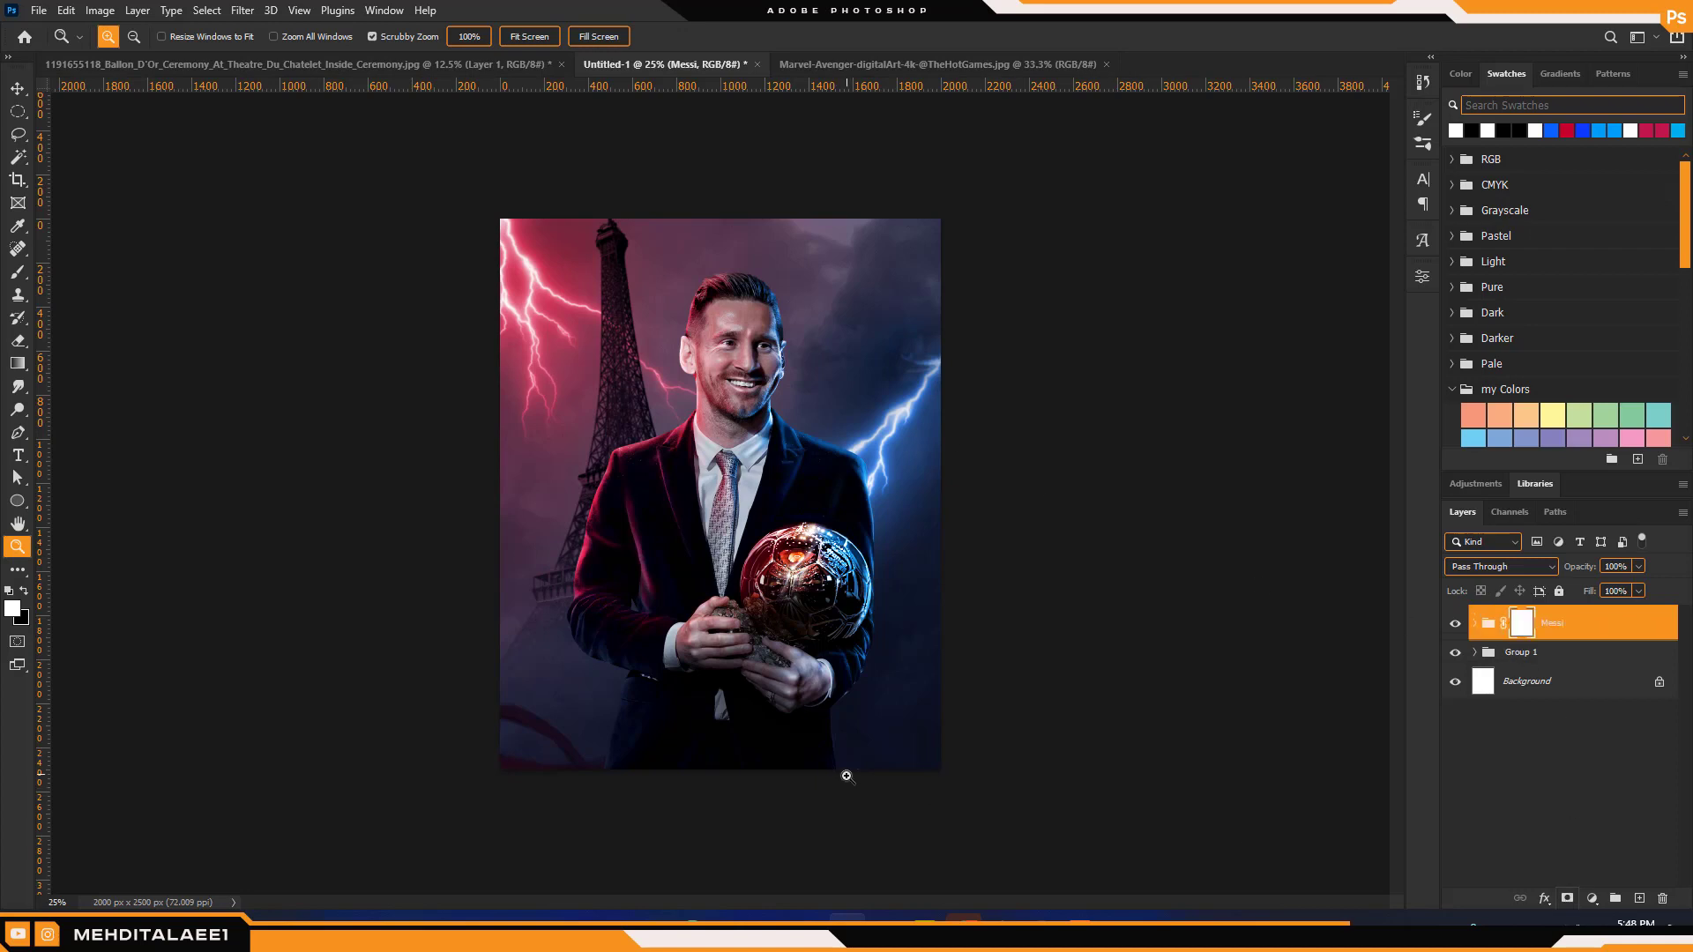
key(b)
right_click(877, 739)
key(Escape)
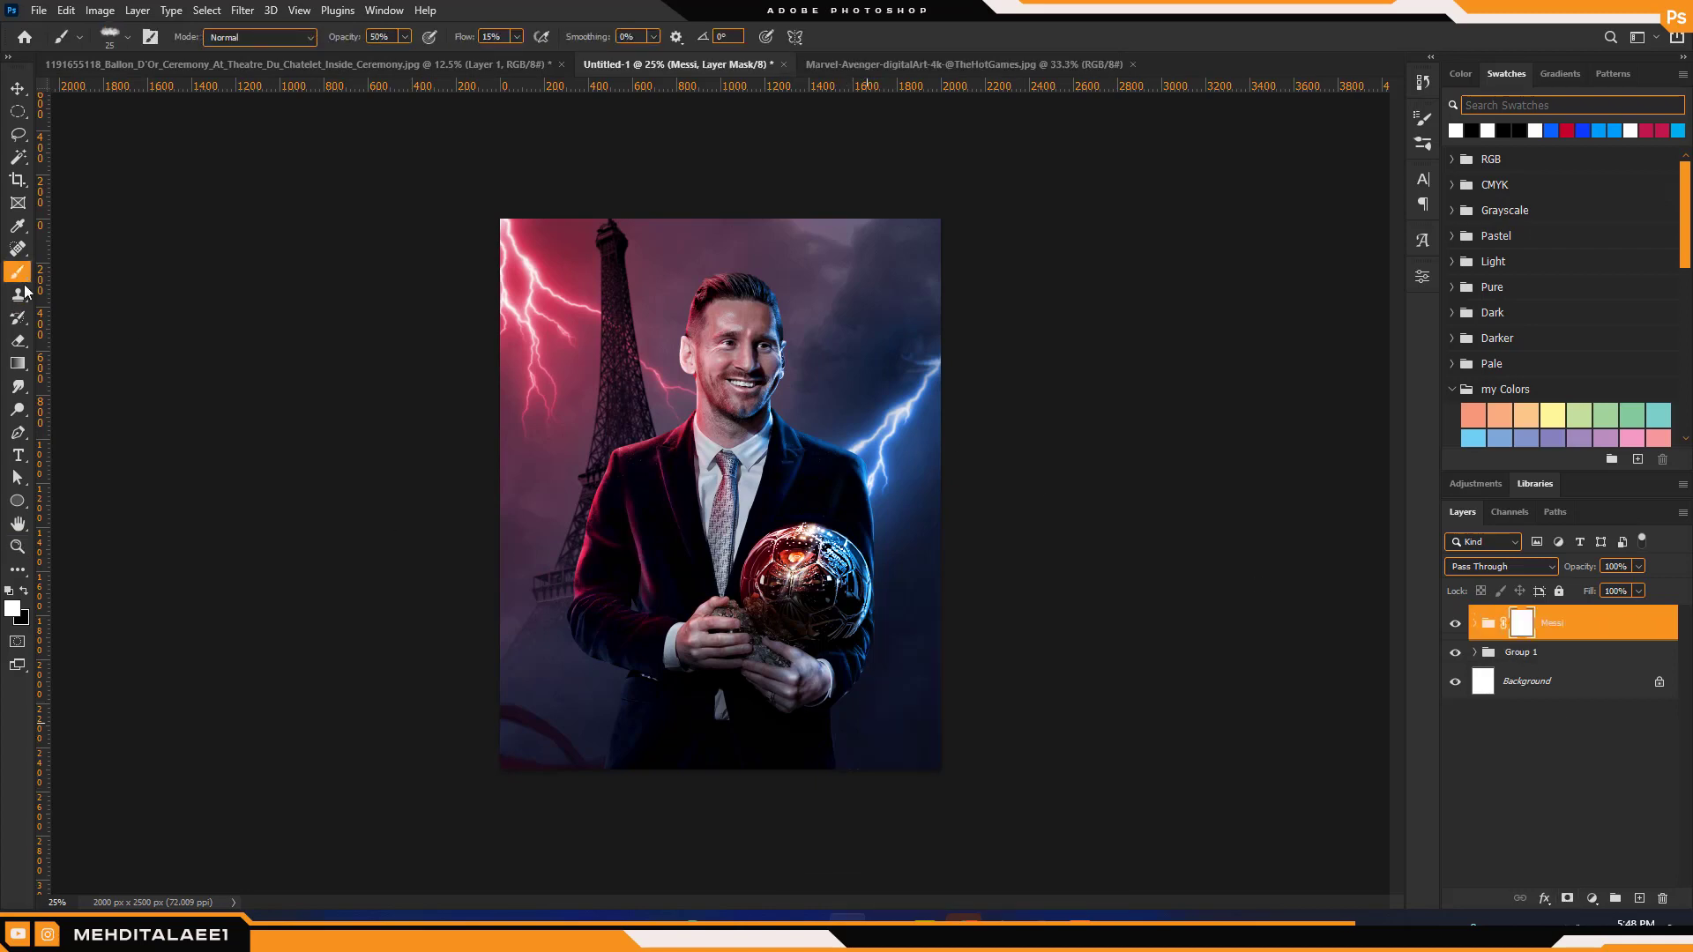
key(x)
key(bracketright)
key(bracketright)
key(bracketright)
key(bracketright)
key(bracketright)
key(bracketright)
key(bracketright)
key(bracketright)
key(bracketright)
key(bracketright)
key(bracketright)
key(bracketright)
key(bracketright)
key(bracketright)
key(bracketright)
key(bracketright)
key(bracketright)
key(bracketright)
key(bracketright)
key(bracketright)
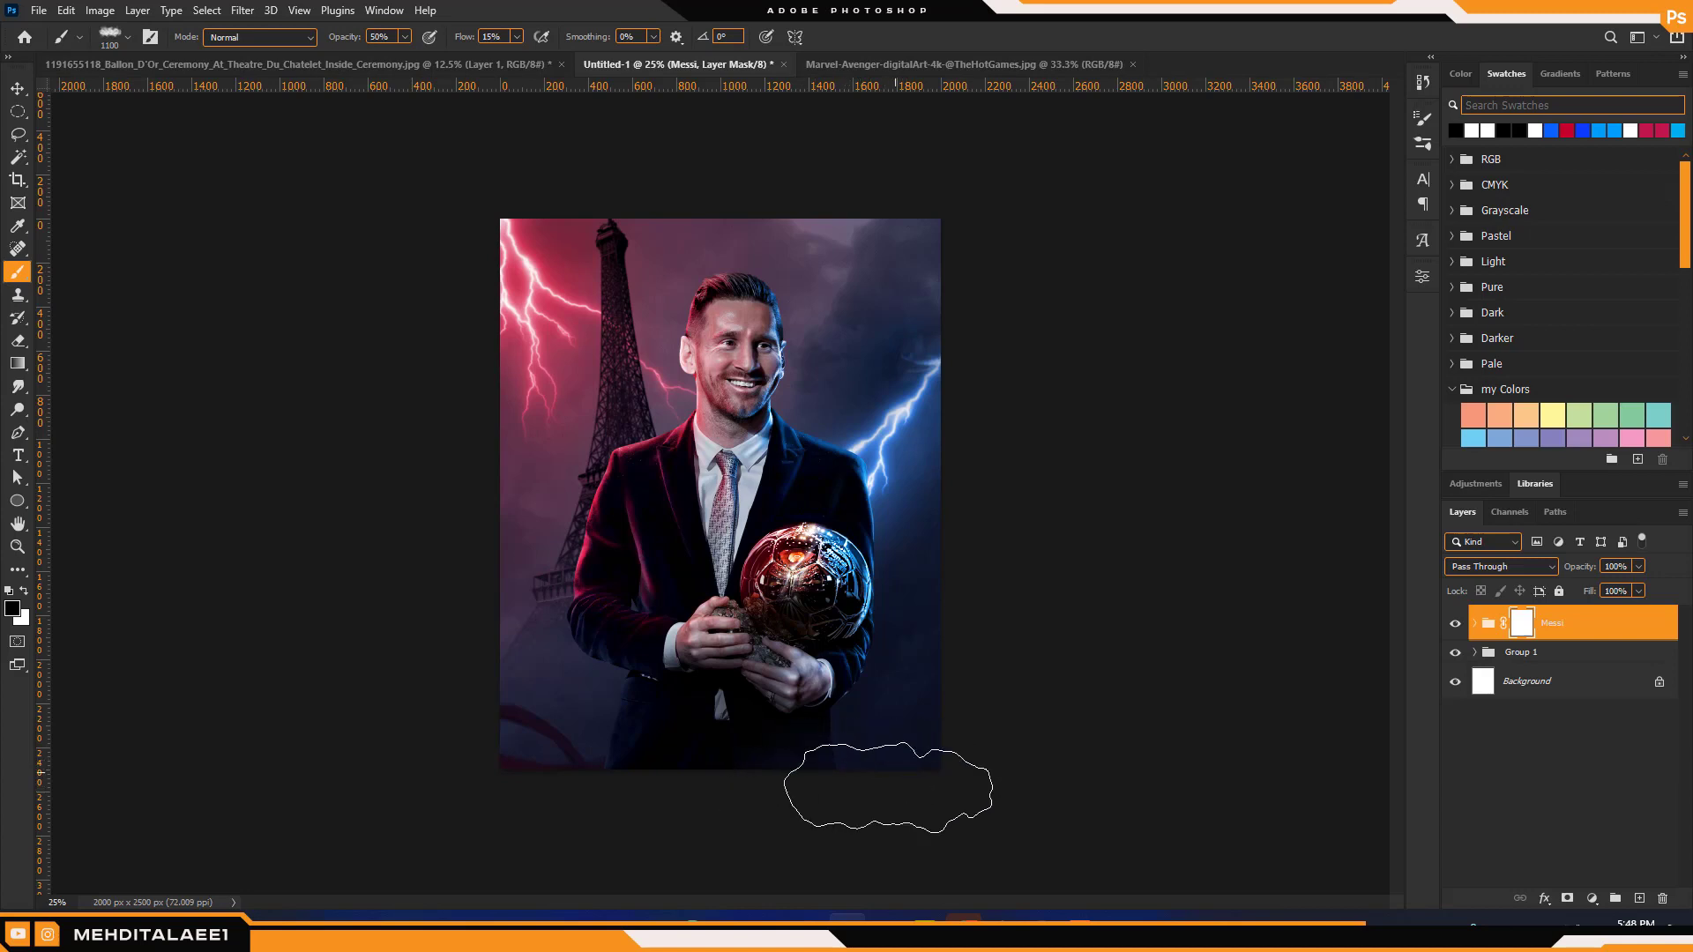
mouse_move(943, 765)
mouse_down()
mouse_move(924, 793)
mouse_move(910, 750)
mouse_move(852, 717)
mouse_move(882, 732)
mouse_move(884, 706)
mouse_move(896, 764)
mouse_up()
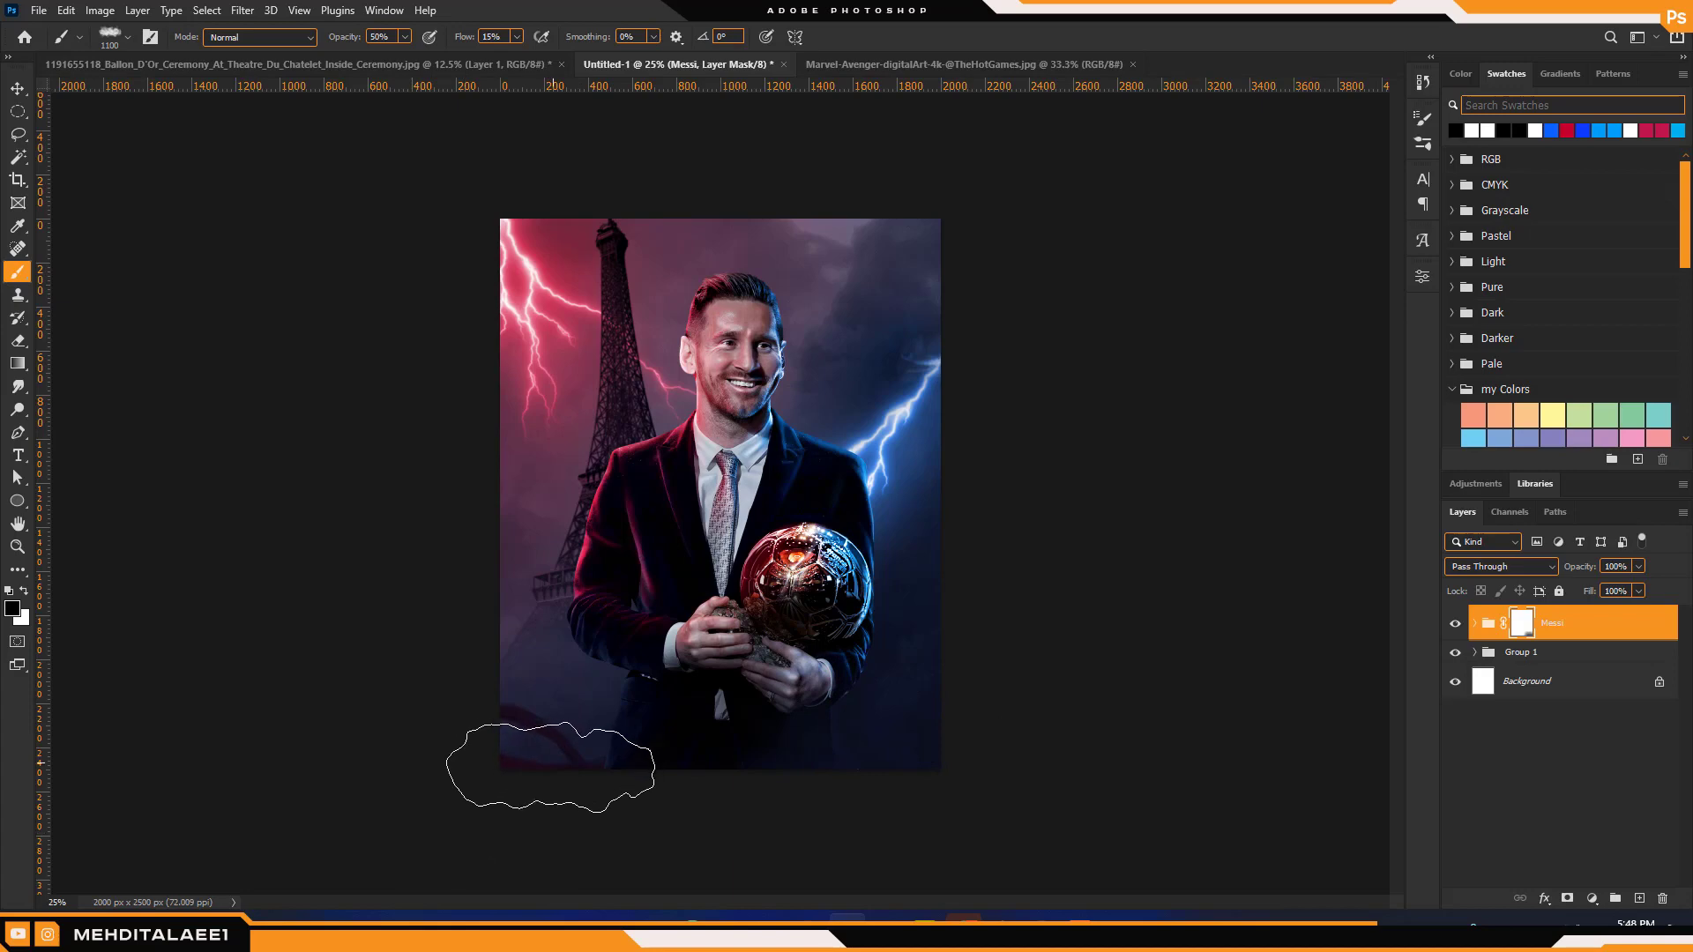
key(ctrl+space)
click(560, 712)
click(560, 712)
drag(560, 776, 598, 590)
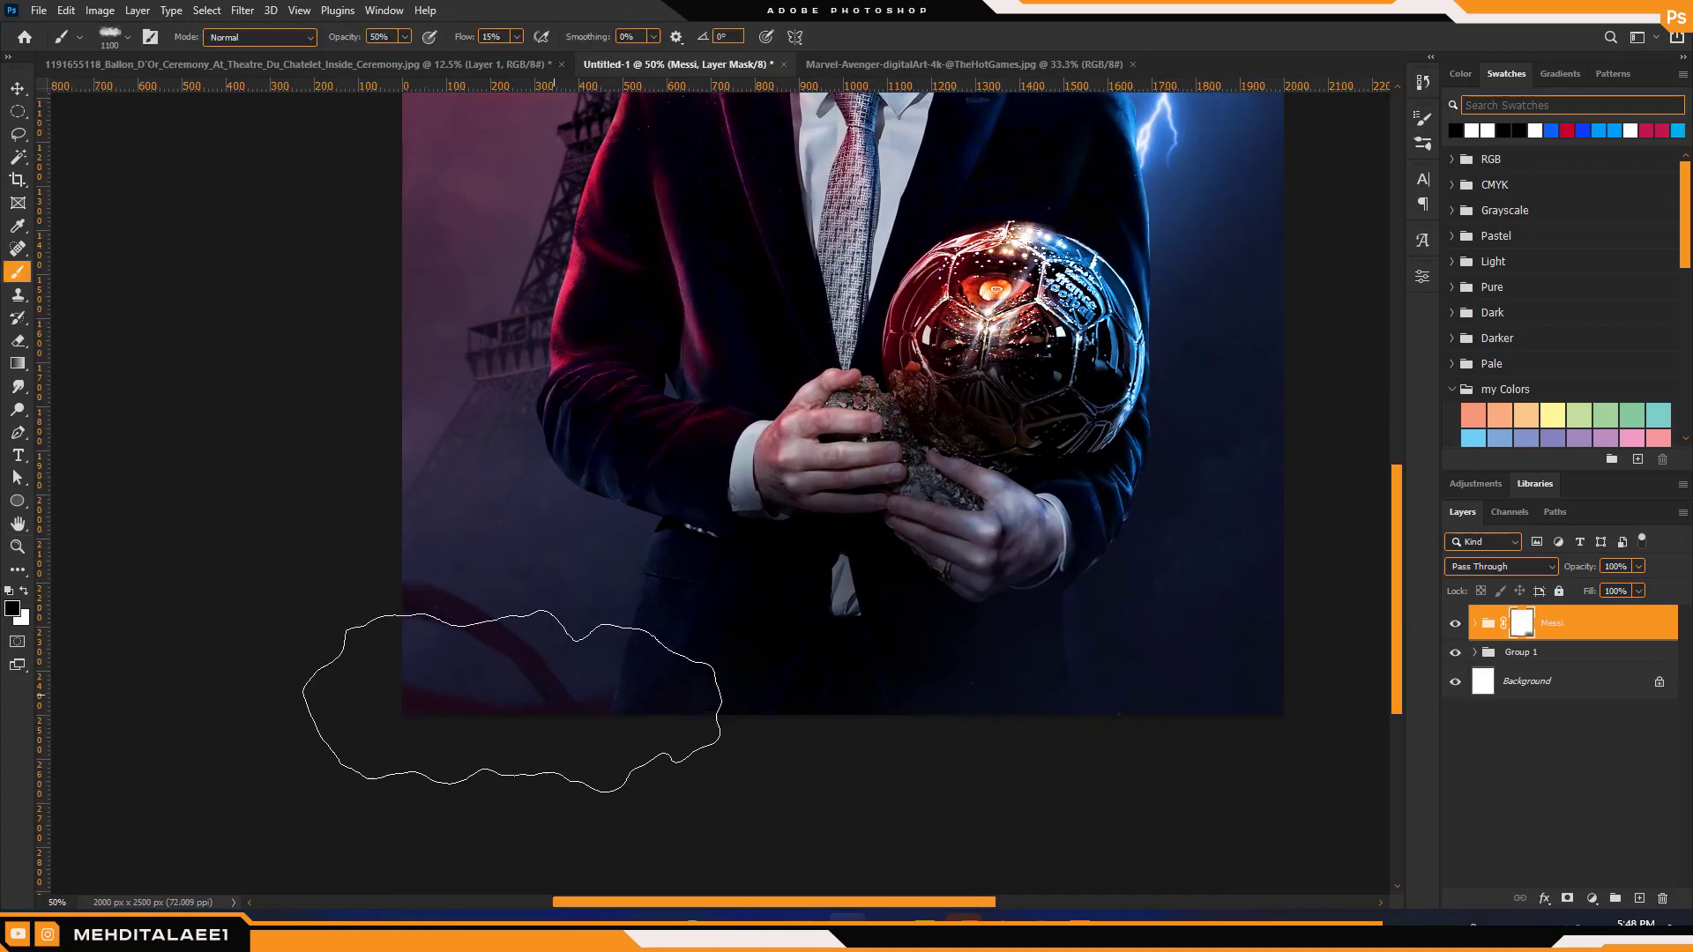
Paint white with a small soft 50% brush on the Hue/Saturation 4 mask for red rim light along the lower suit edge
click(1474, 623)
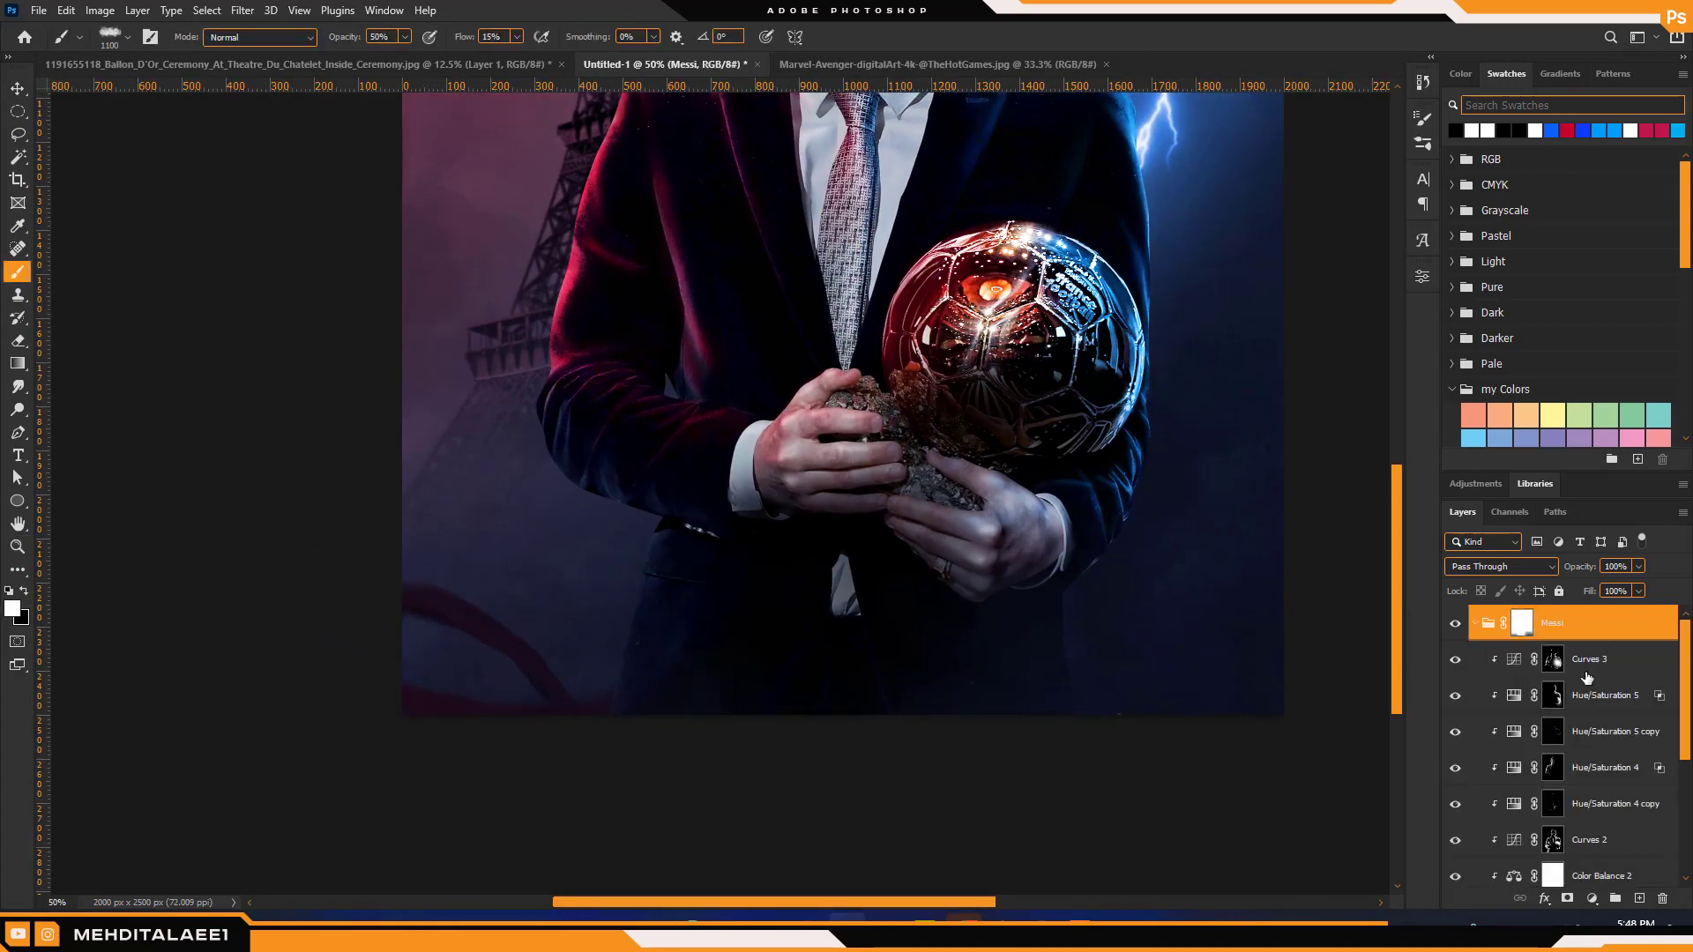
click(1555, 702)
click(1554, 735)
key(v)
click(1550, 775)
key(b)
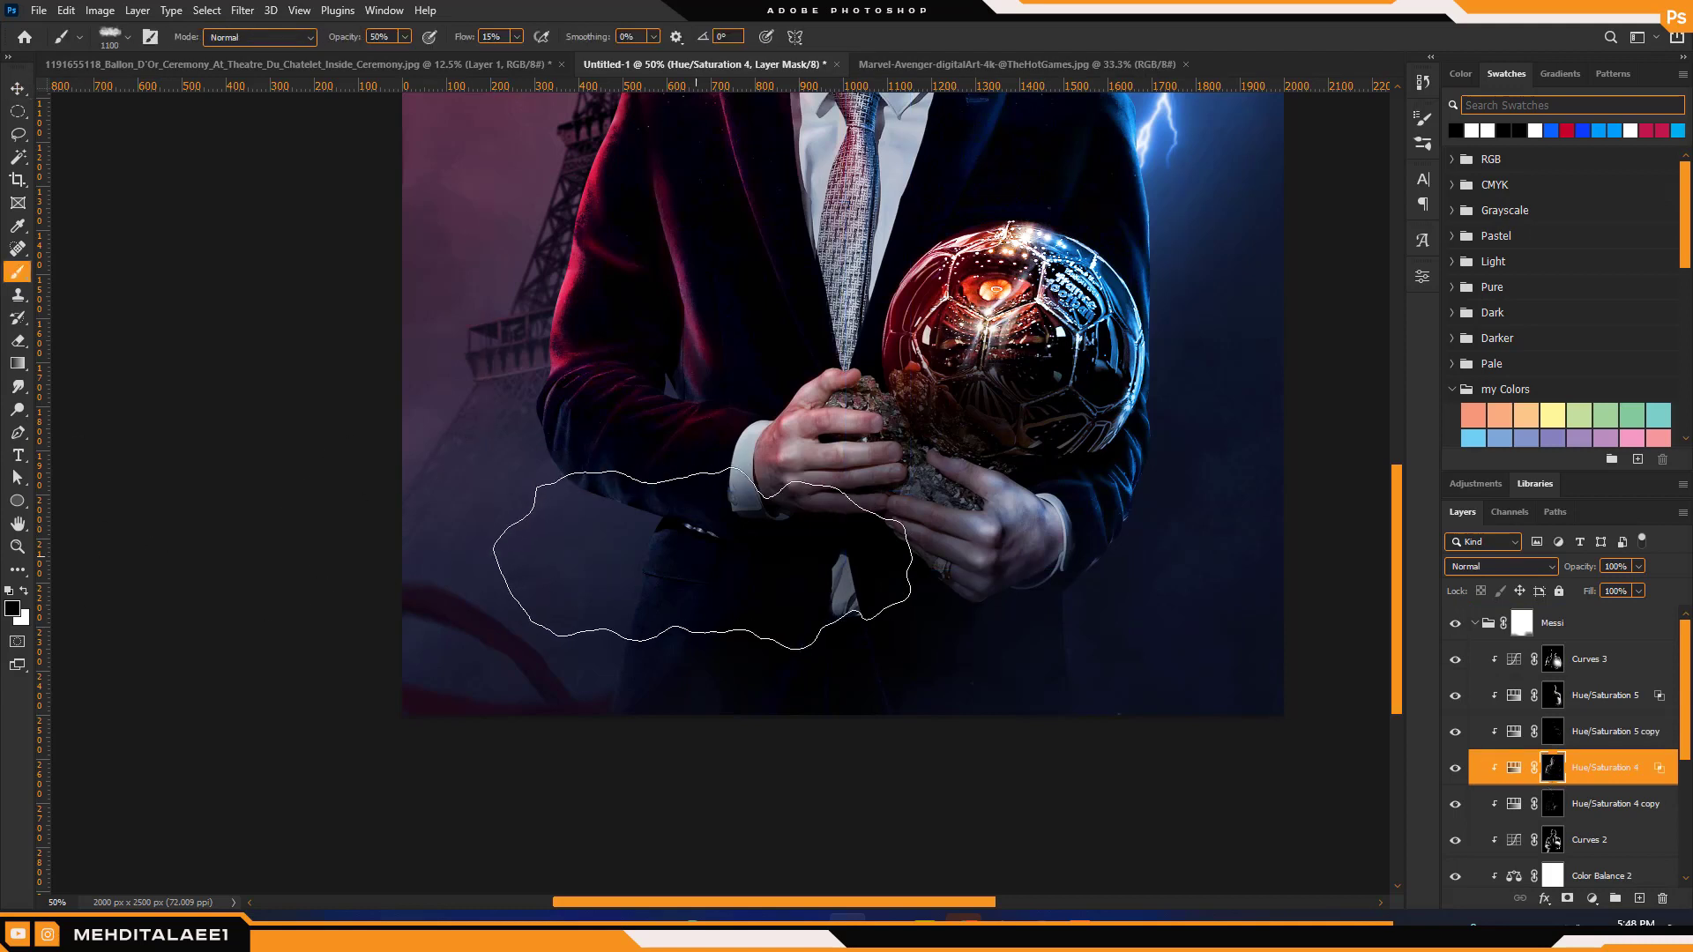
right_click(697, 557)
click(814, 779)
click(24, 591)
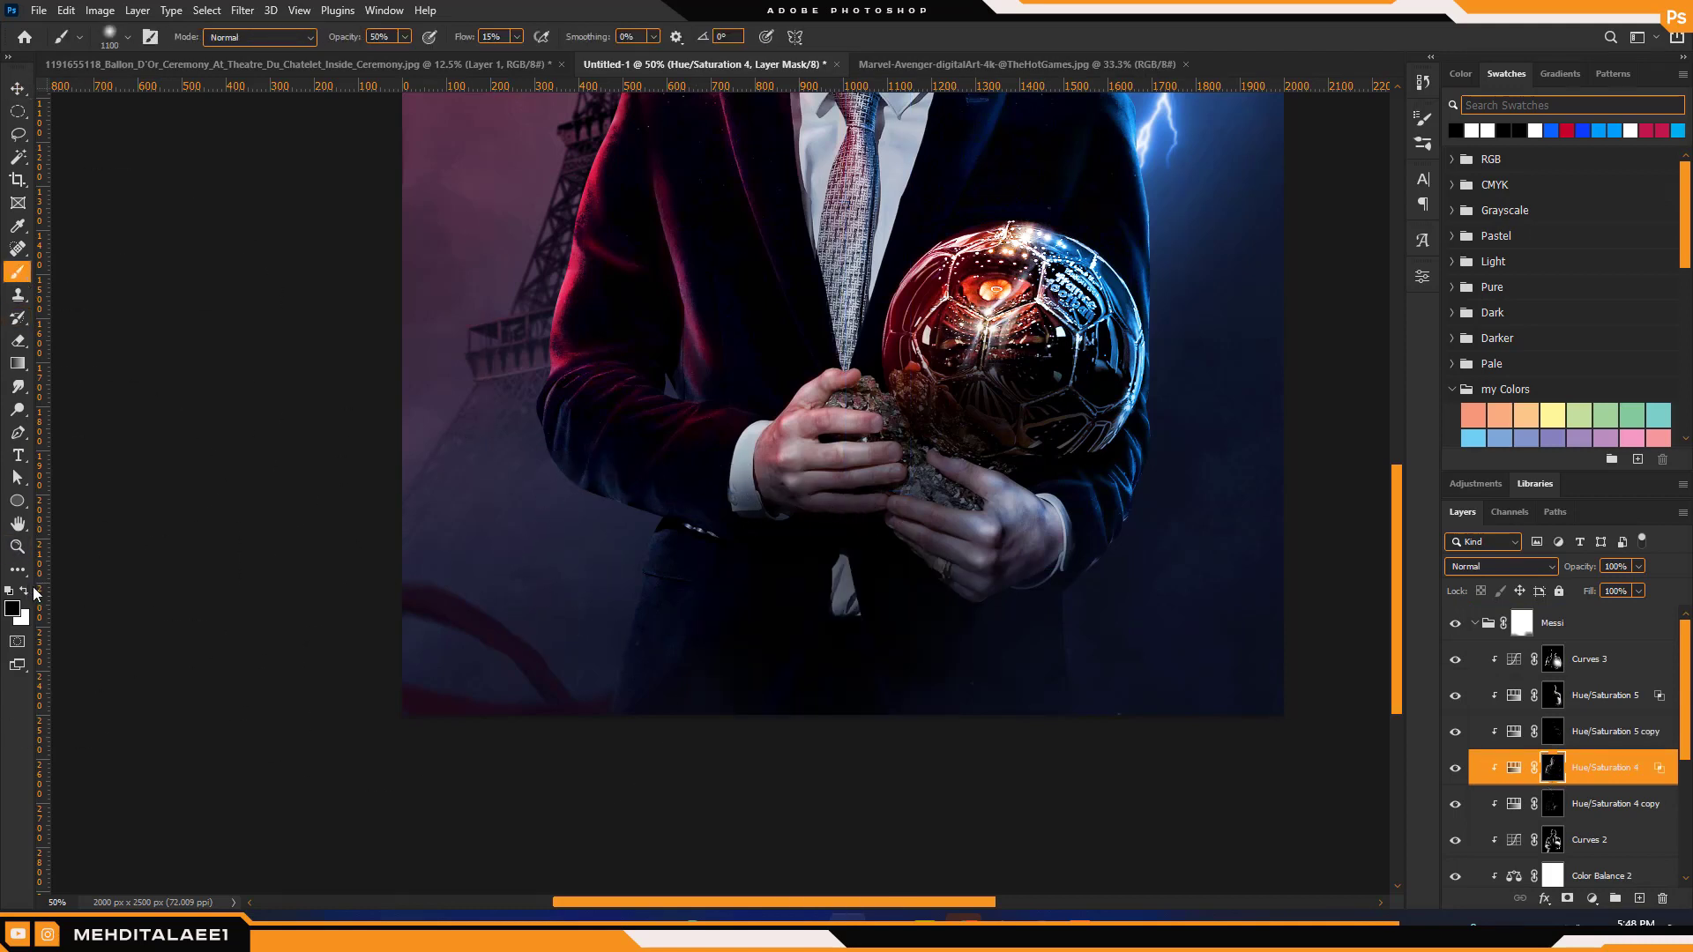
key(bracketleft)
key(bracketleft)
key(bracketleft)
key(bracketleft)
key(bracketleft)
key(bracketleft)
key(bracketleft)
key(bracketleft)
key(bracketleft)
key(bracketleft)
key(bracketleft)
key(bracketleft)
key(bracketleft)
key(bracketleft)
key(bracketleft)
mouse_move(649, 560)
mouse_down()
mouse_move(653, 541)
mouse_move(646, 567)
mouse_up()
key(5)
key(bracketleft)
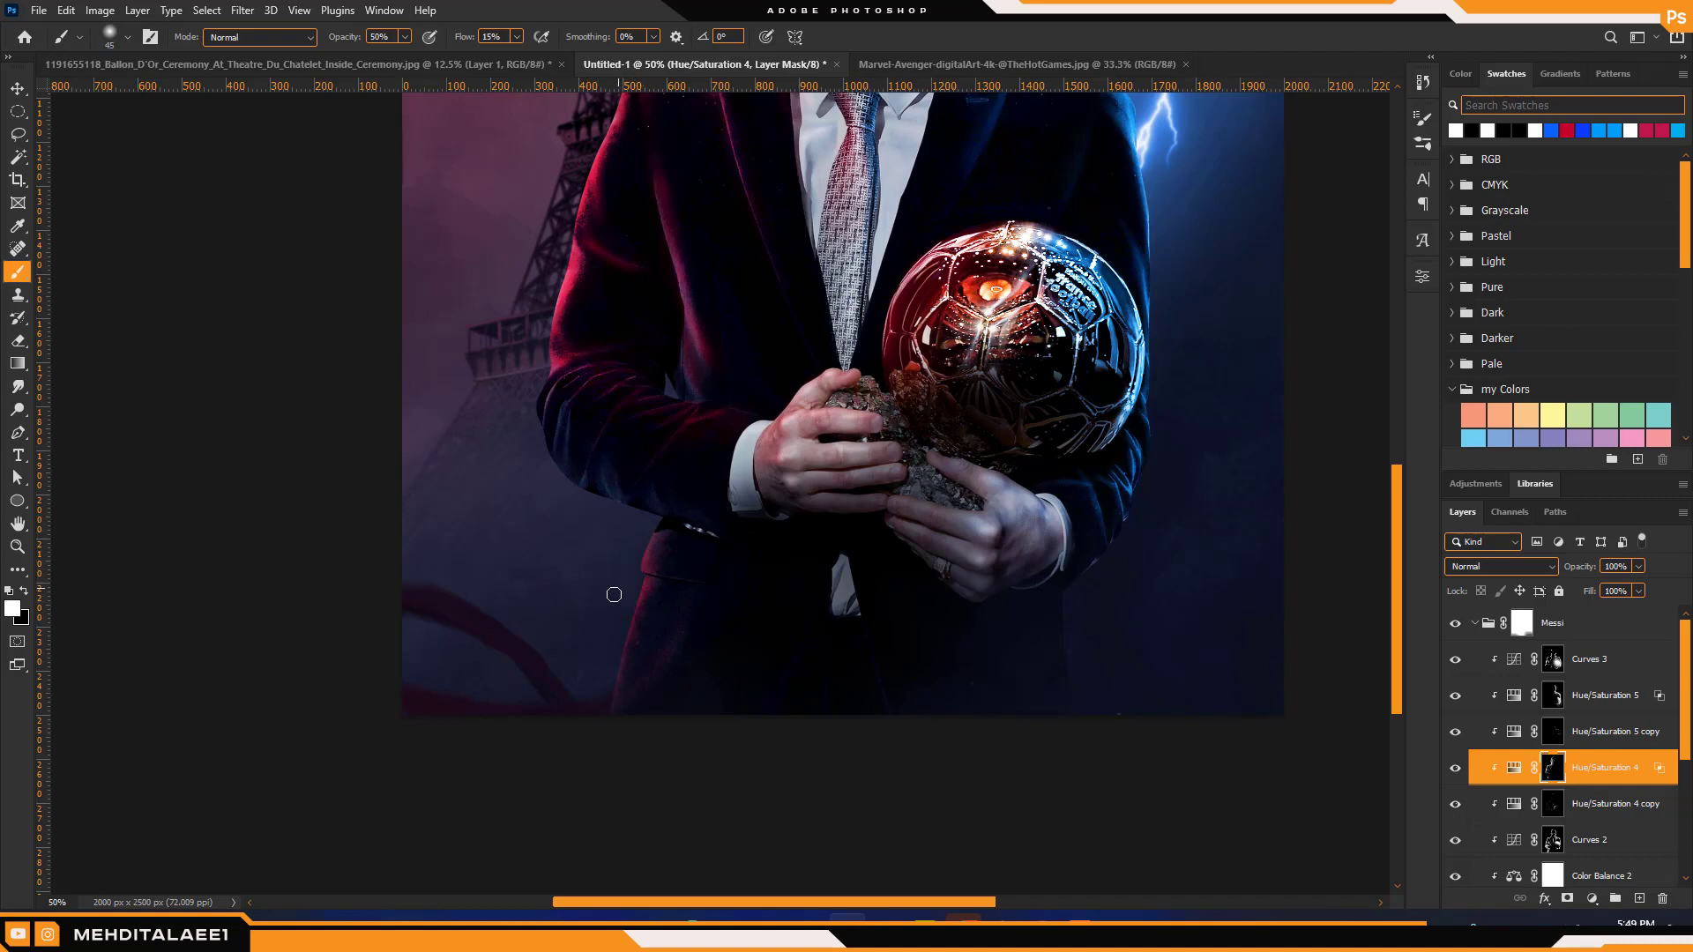
Paint a broader red glow over the lower suit on the Hue/Saturation 4 copy mask with a larger soft brush
key(bracketright)
key(bracketright)
key(bracketright)
key(alt+bracketleft)
key(bracketleft)
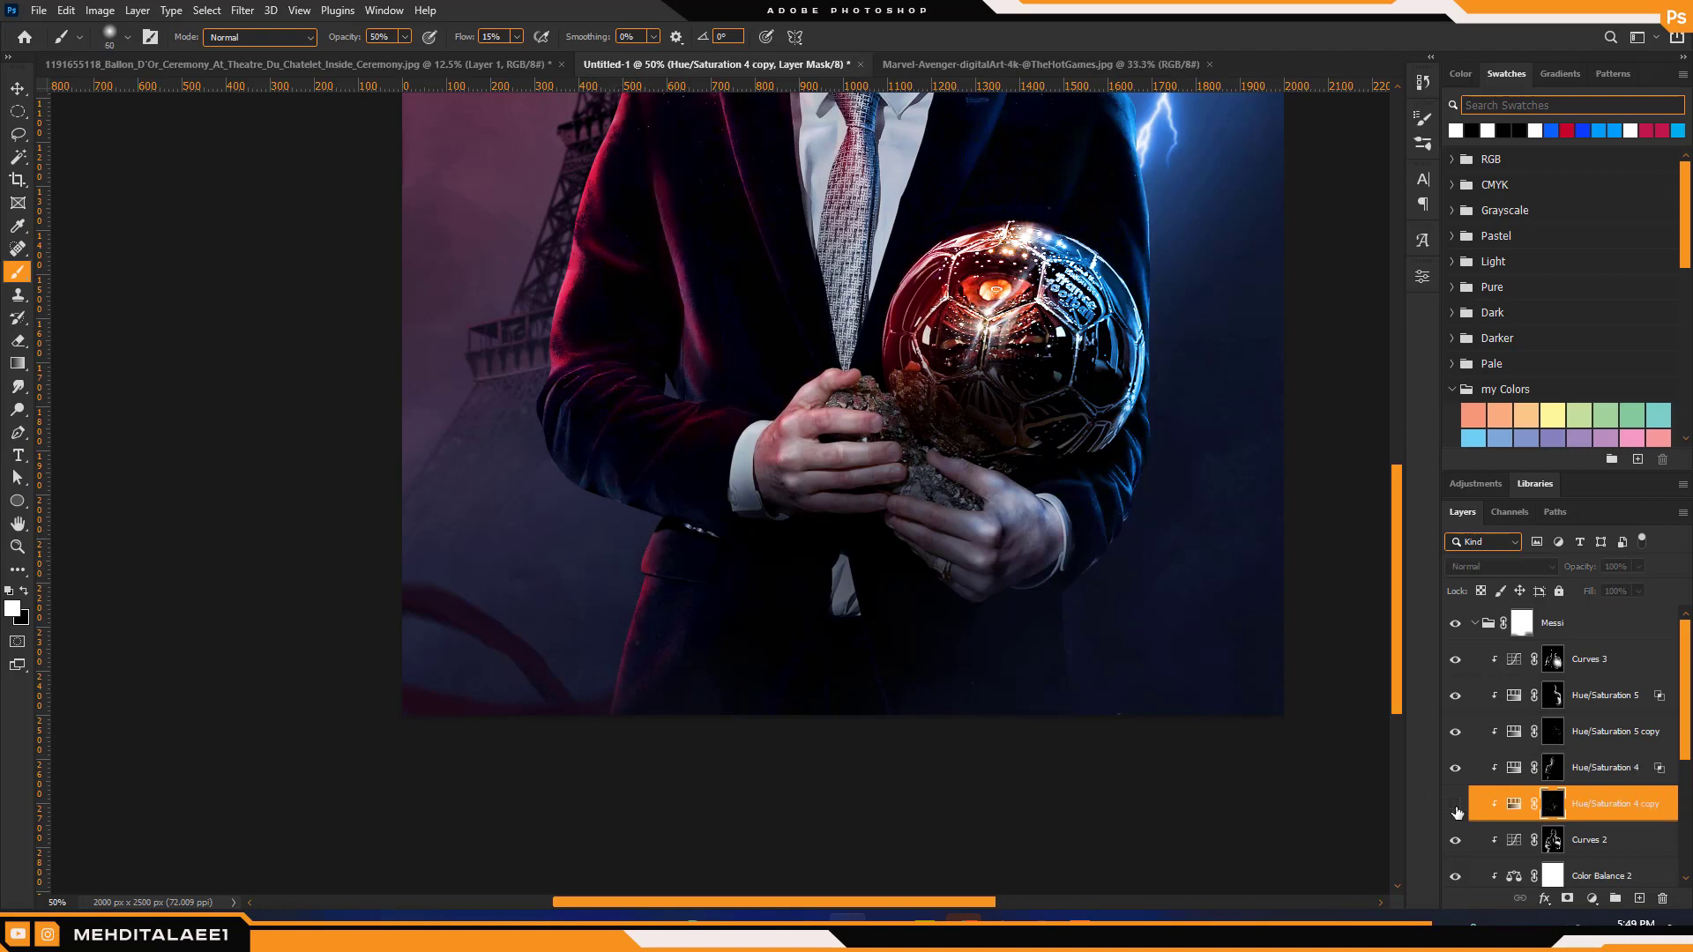
right_click(685, 633)
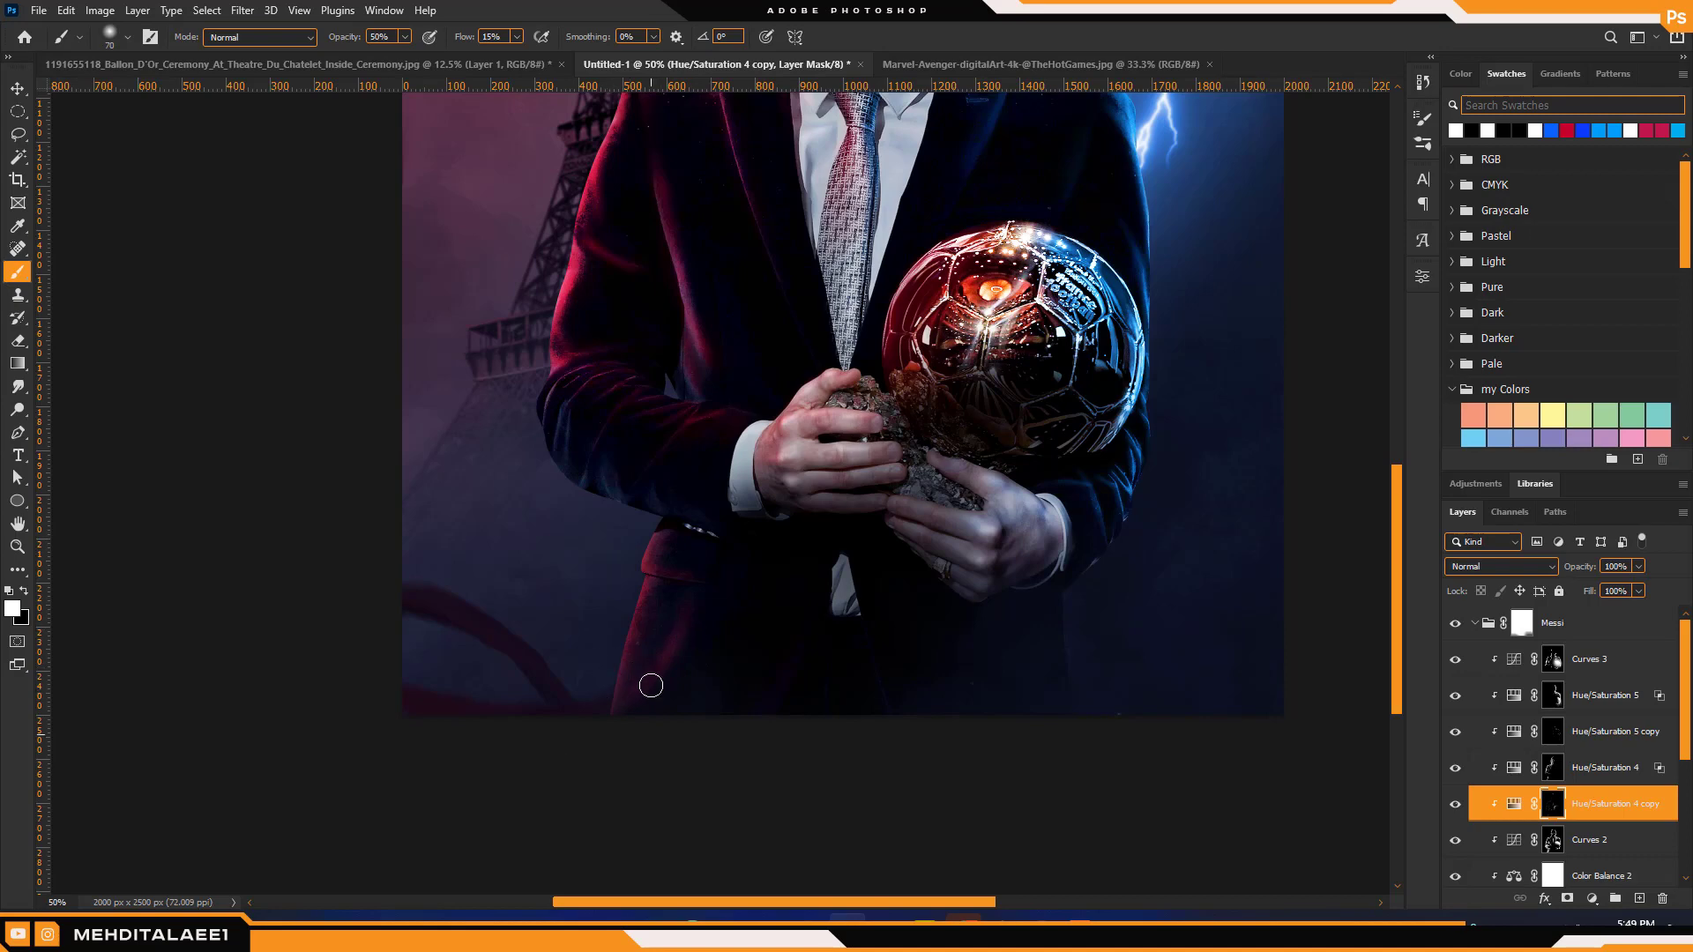
key(bracketright)
key(bracketright)
key(z)
alt+click(609, 590)
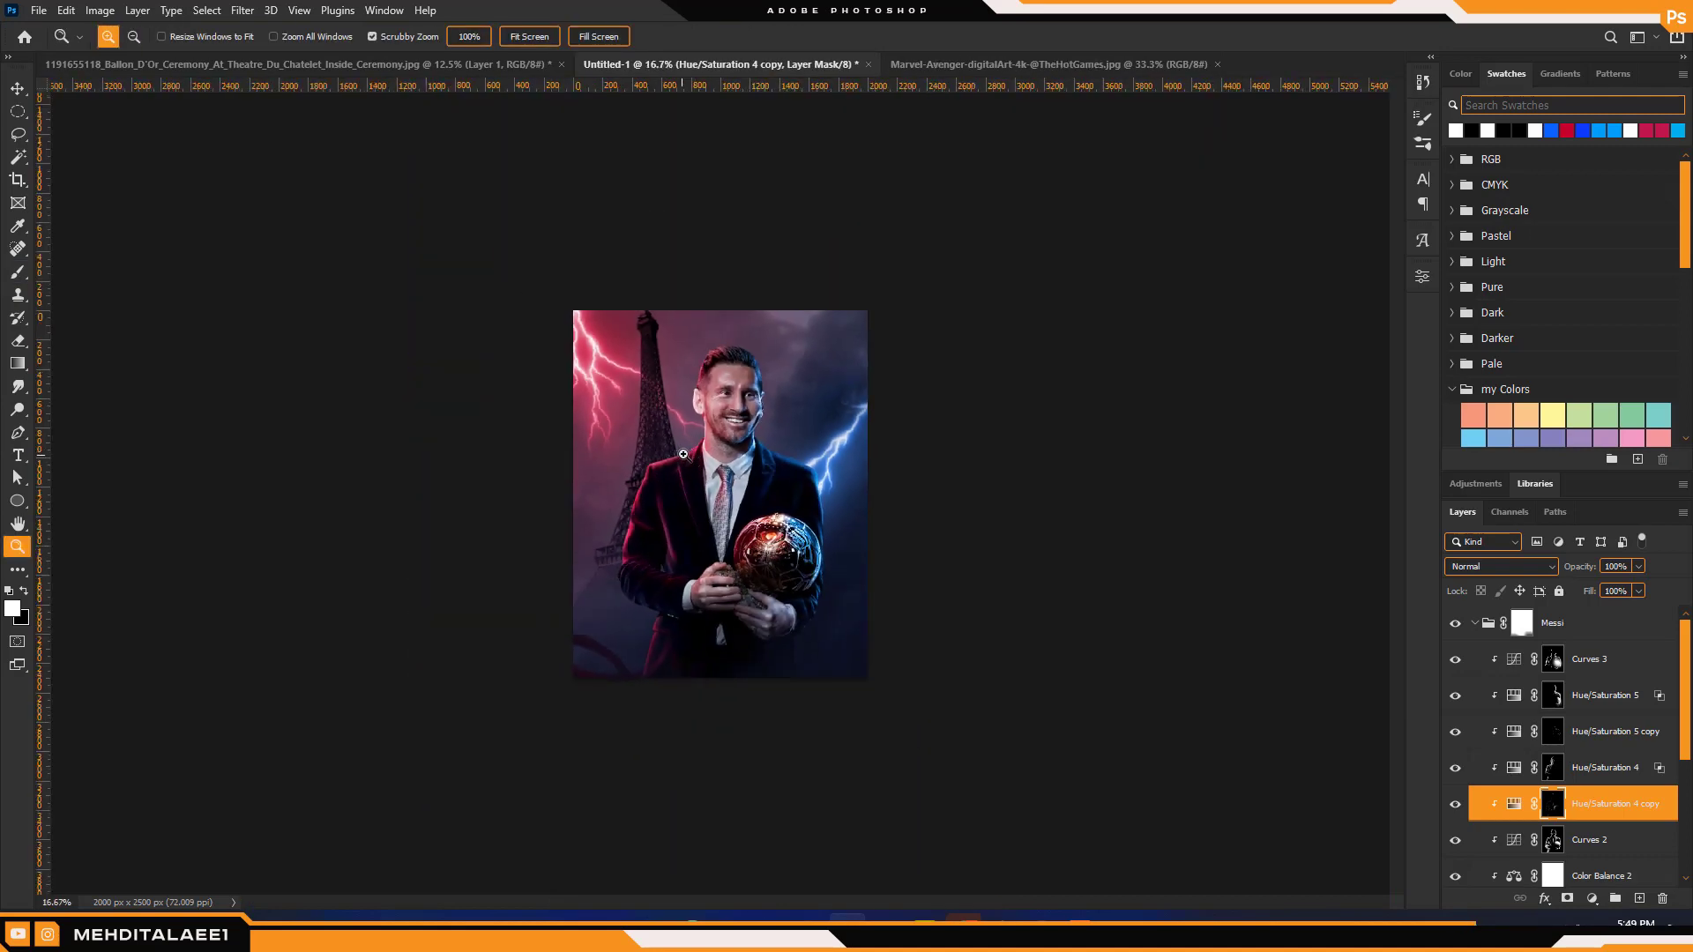
Paint blue rim light along the lower suit on the Hue/Saturation 5 mask with a smaller brush at 100% opacity
click(1552, 696)
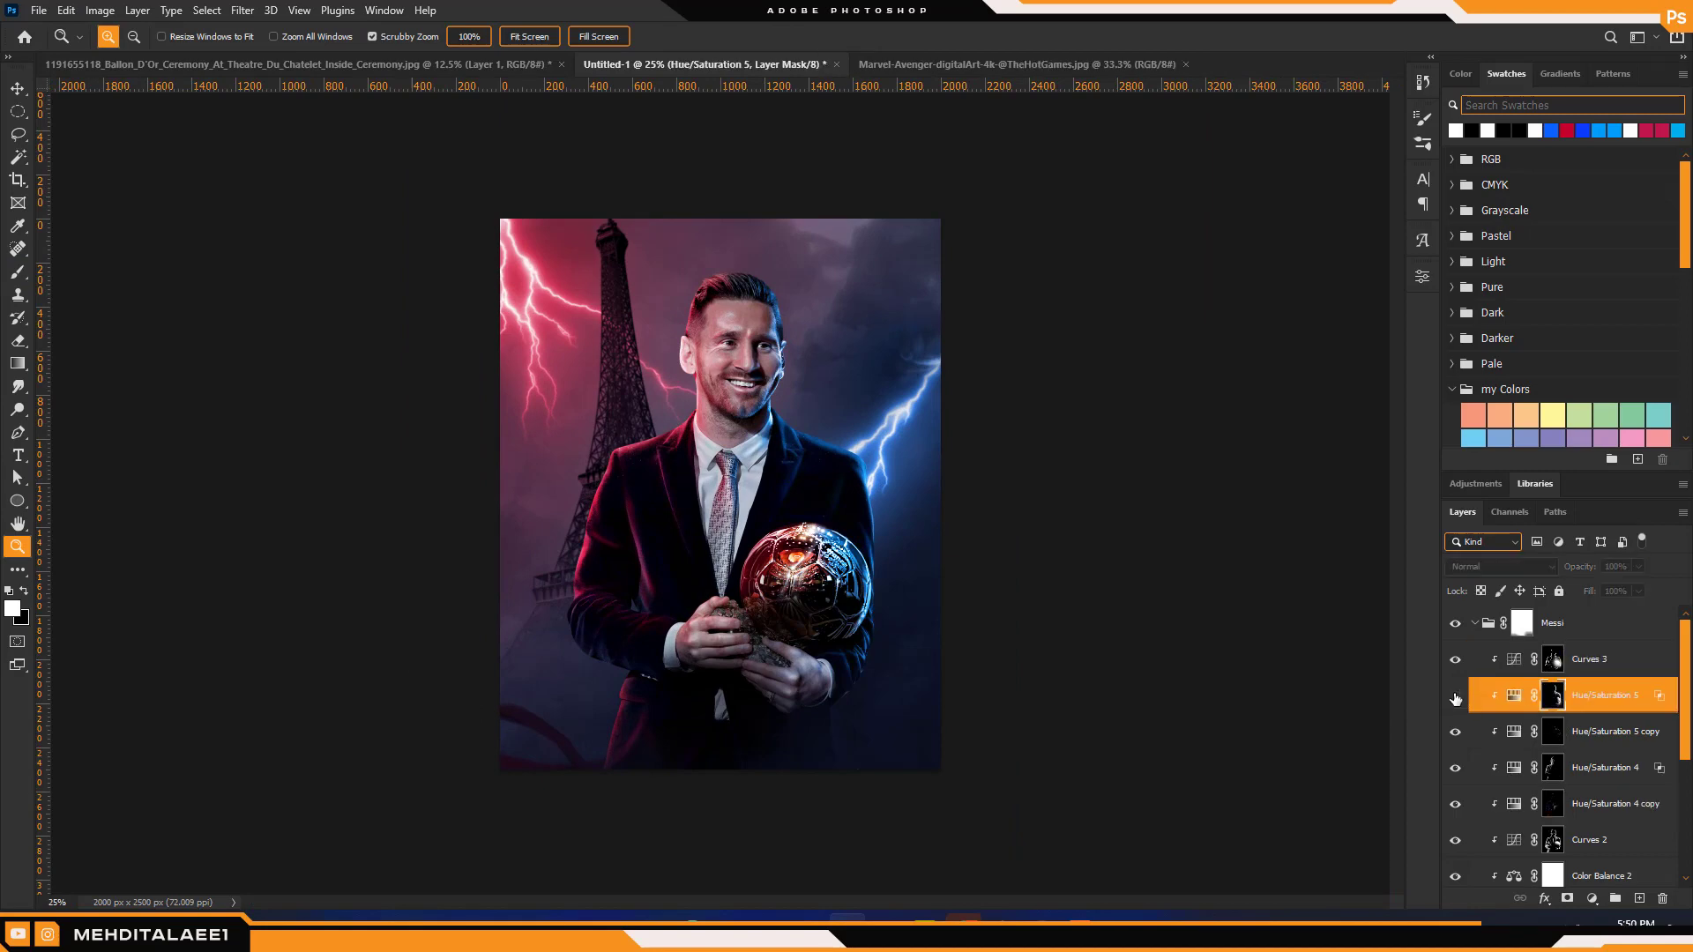
click(816, 738)
click(816, 738)
click(817, 738)
drag(816, 738, 664, 503)
key(b)
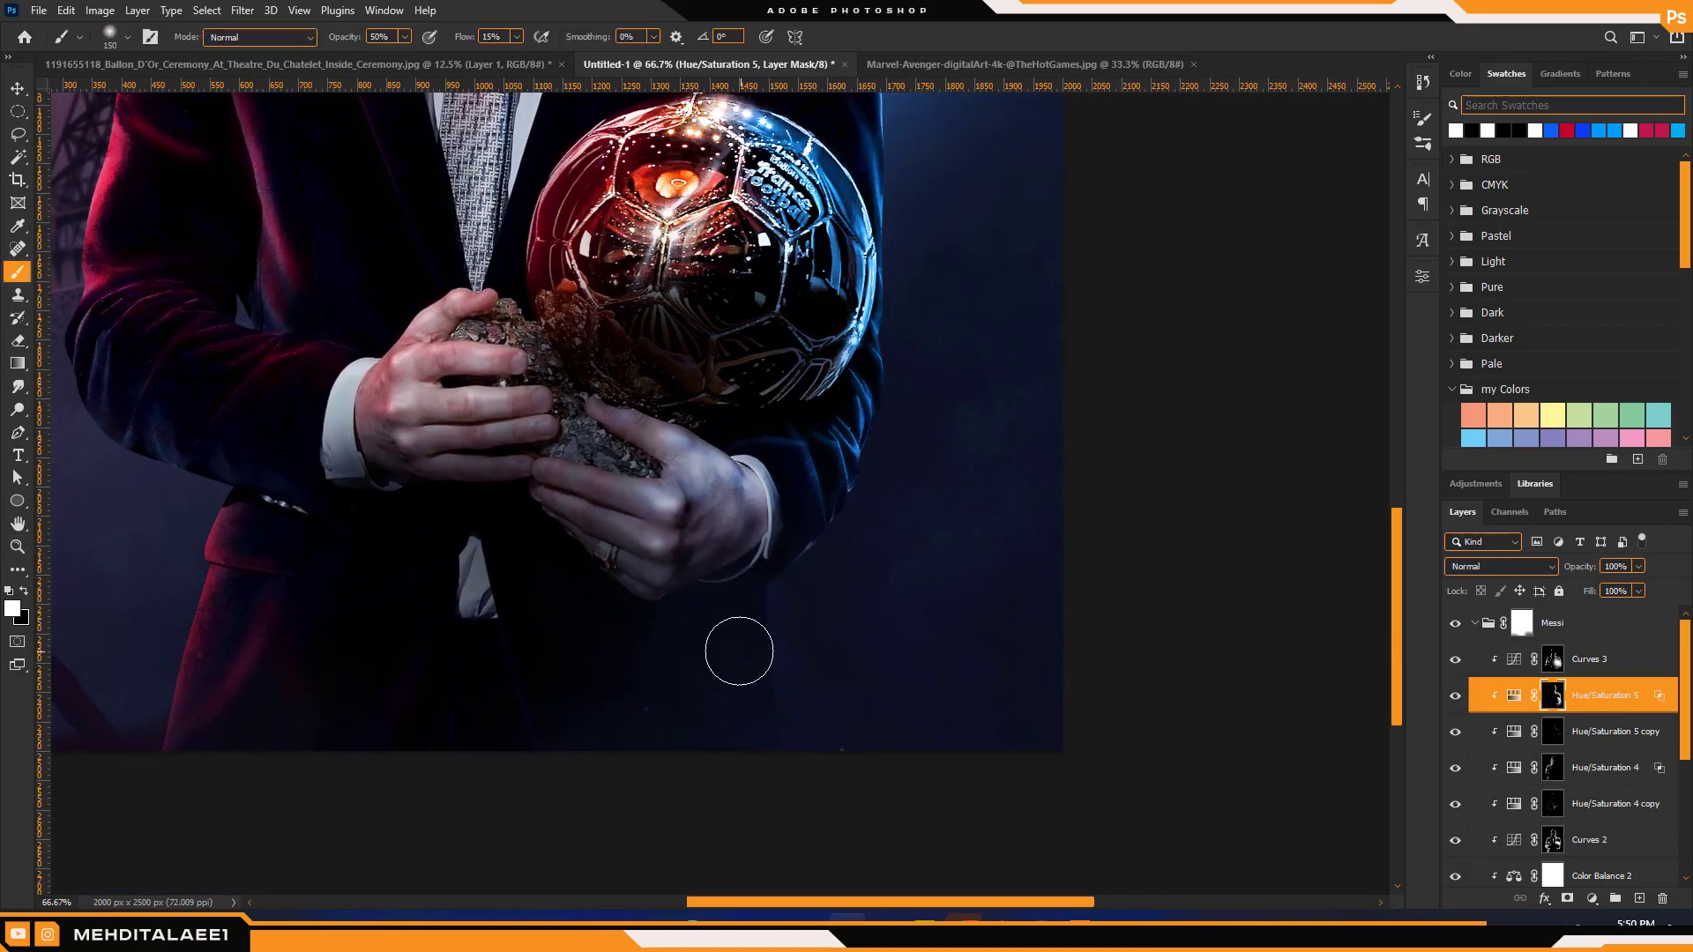
key(bracketleft)
key(bracketleft)
key(bracketleft)
key(bracketleft)
key(bracketleft)
key(bracketleft)
key(bracketleft)
key(bracketleft)
key(bracketleft)
key(0)
key(z)
alt+click(480, 605)
alt+click(483, 603)
alt+click(499, 596)
alt+click(546, 573)
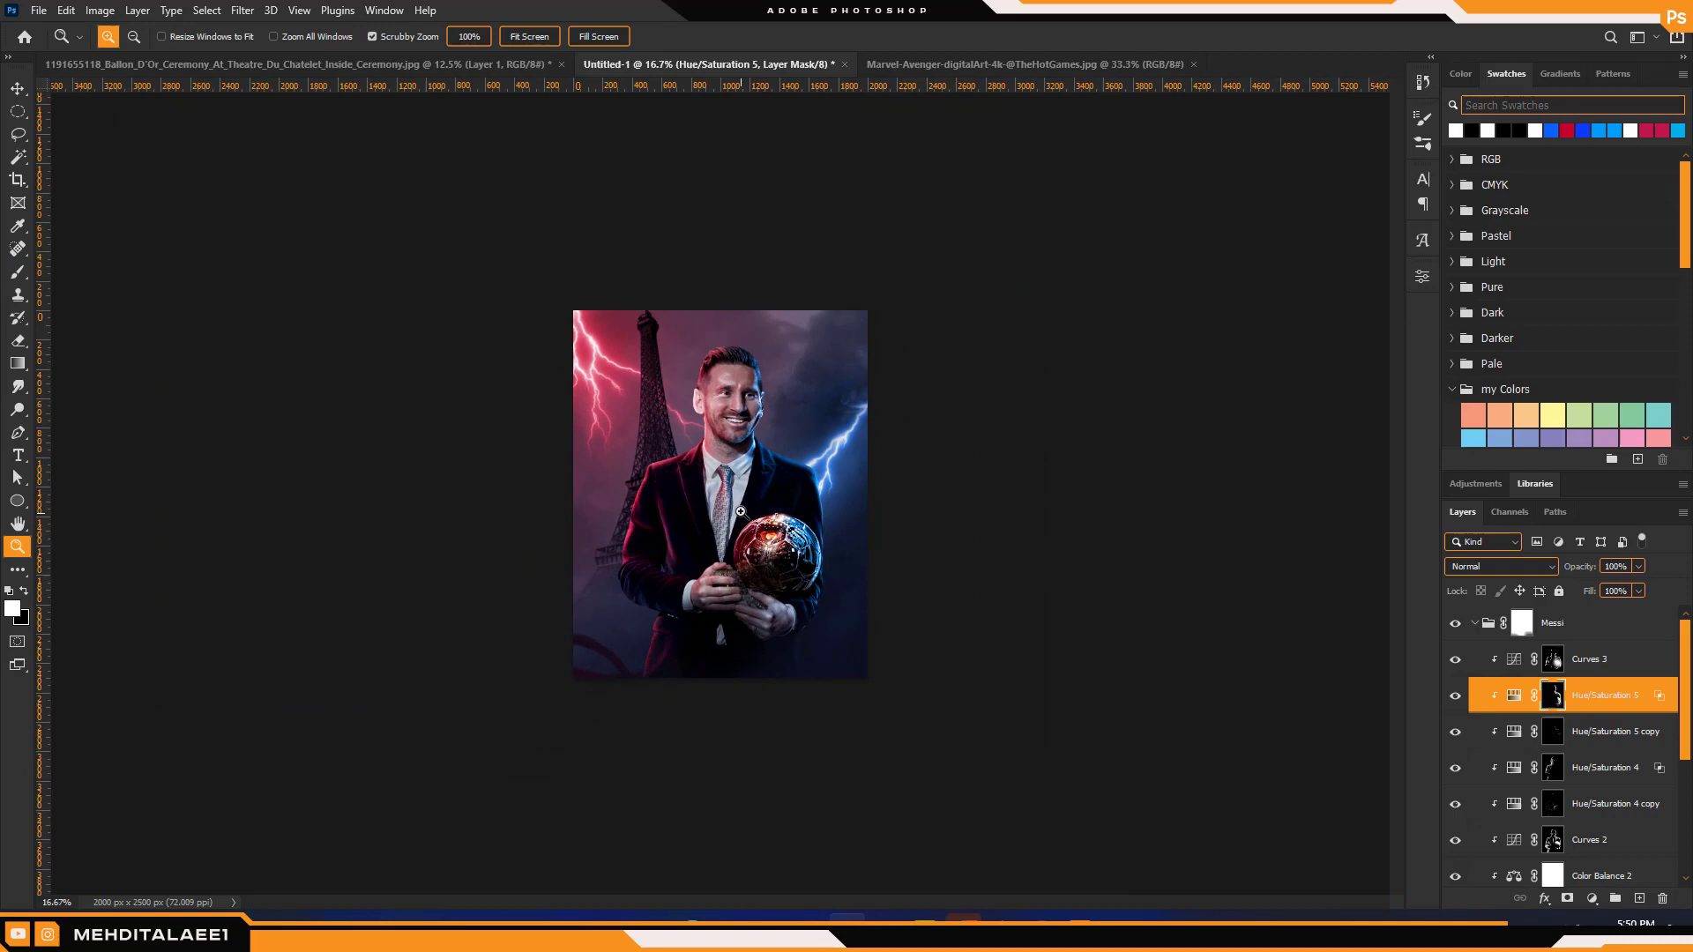
click(728, 314)
click(727, 314)
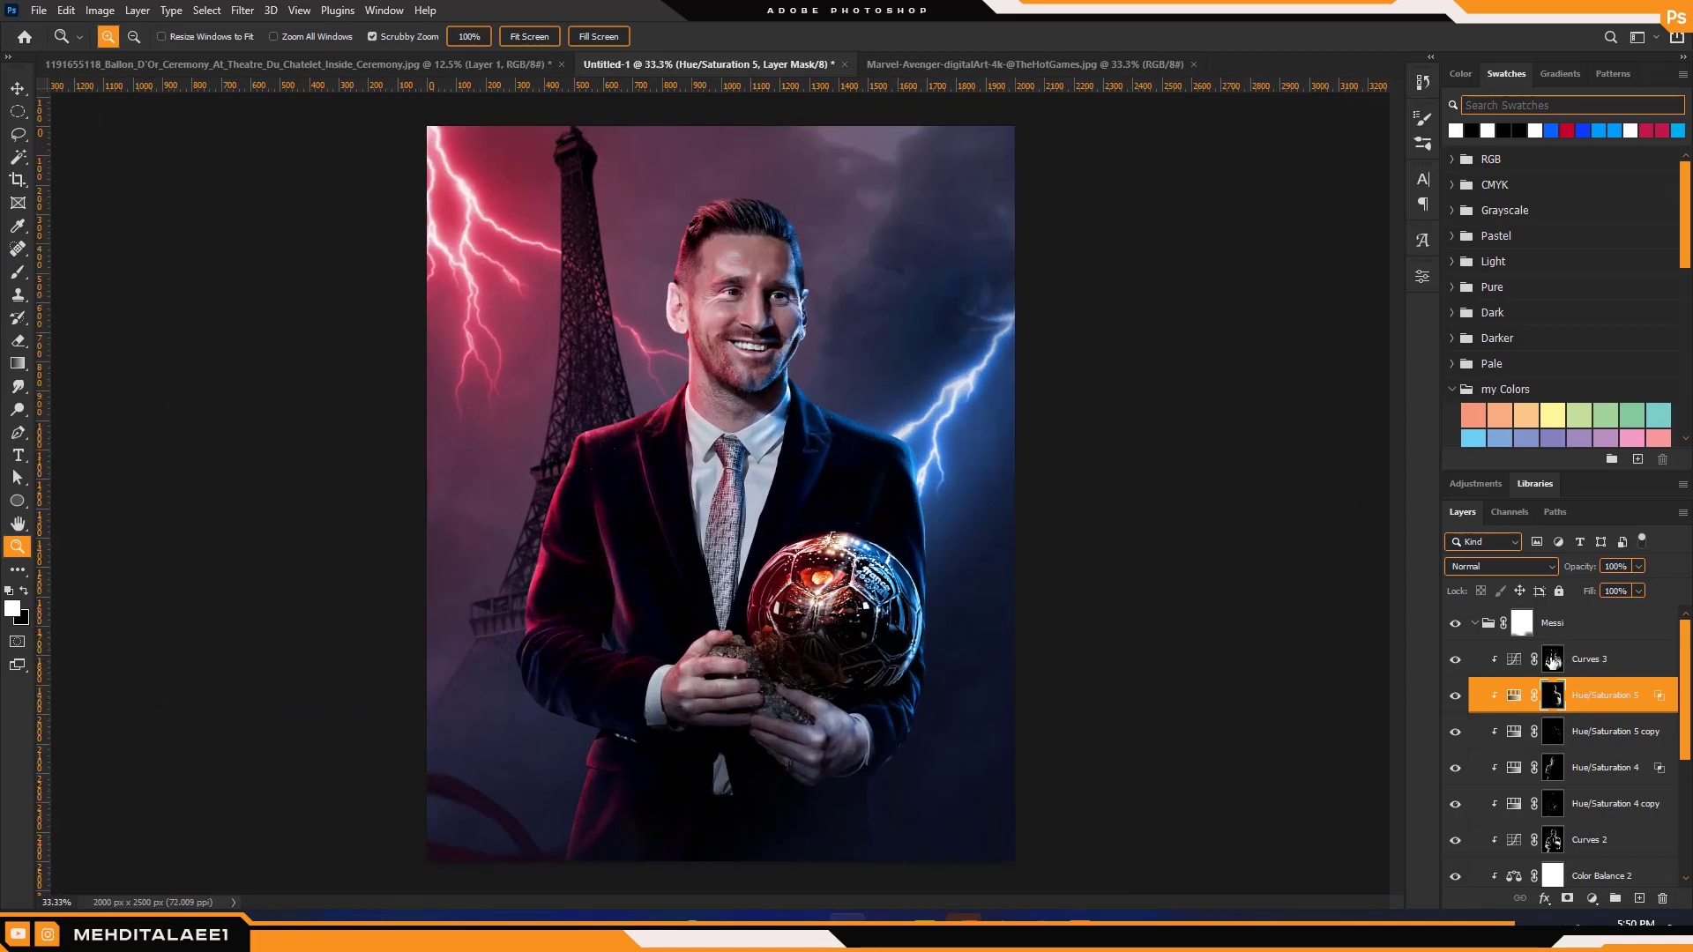
Paint facial highlights in white on the Curves 3 mask with small soft brushes at 100% opacity and 15% flow
click(1552, 661)
click(732, 318)
key(b)
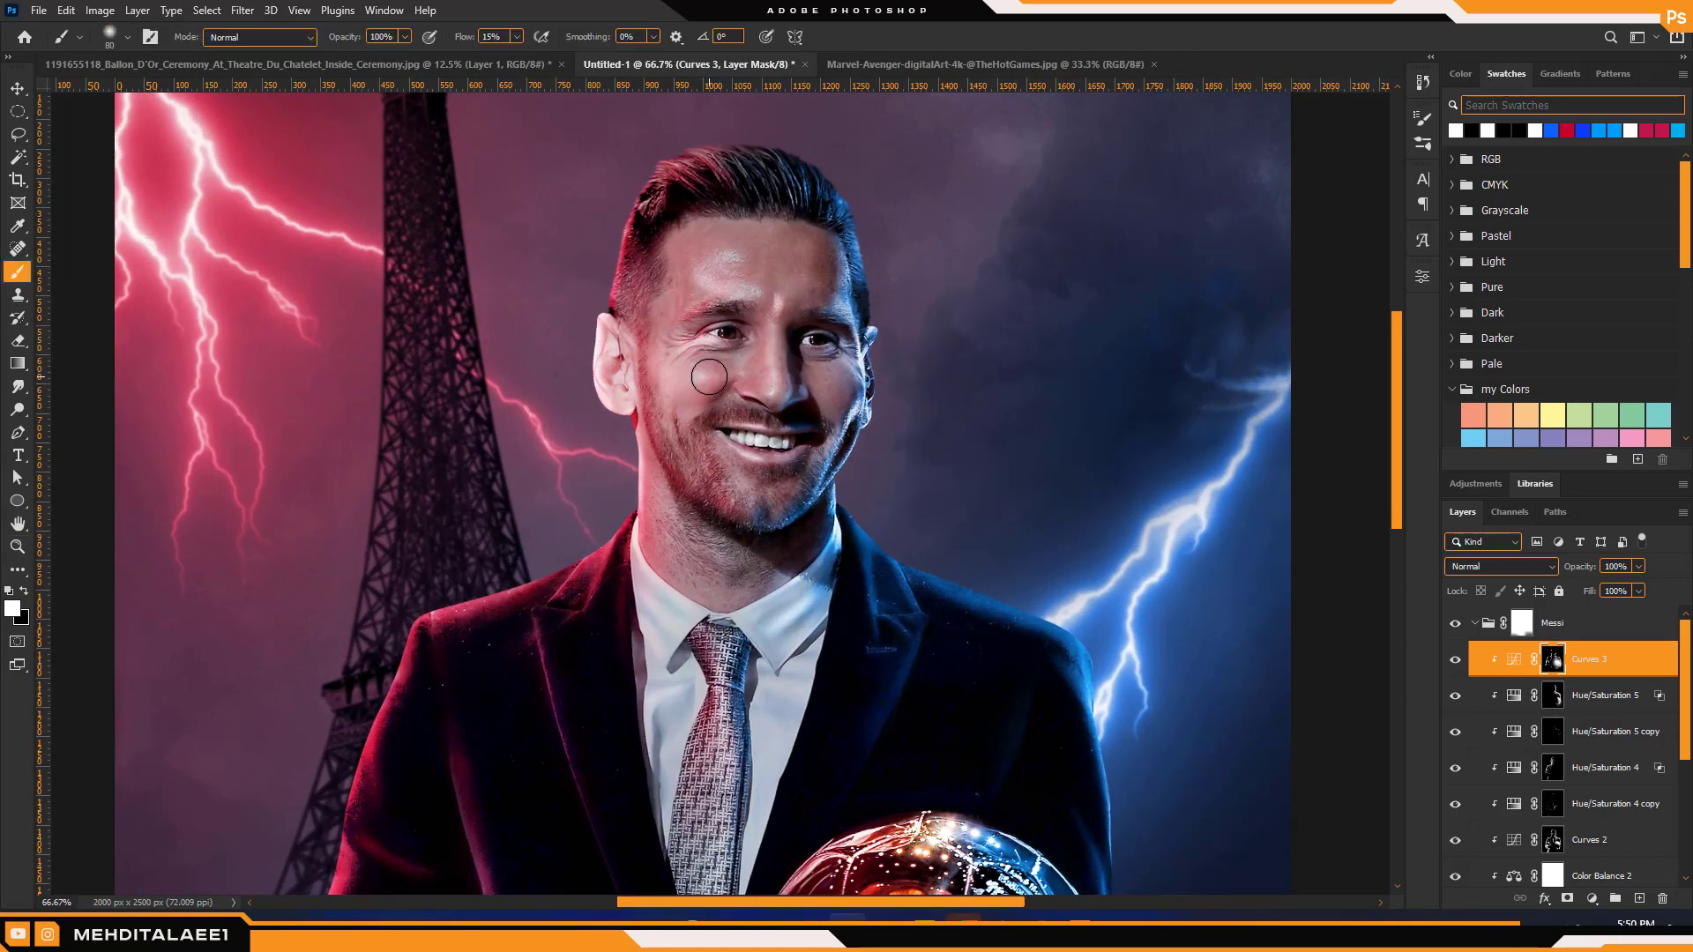
key(bracketleft)
key(bracketleft)
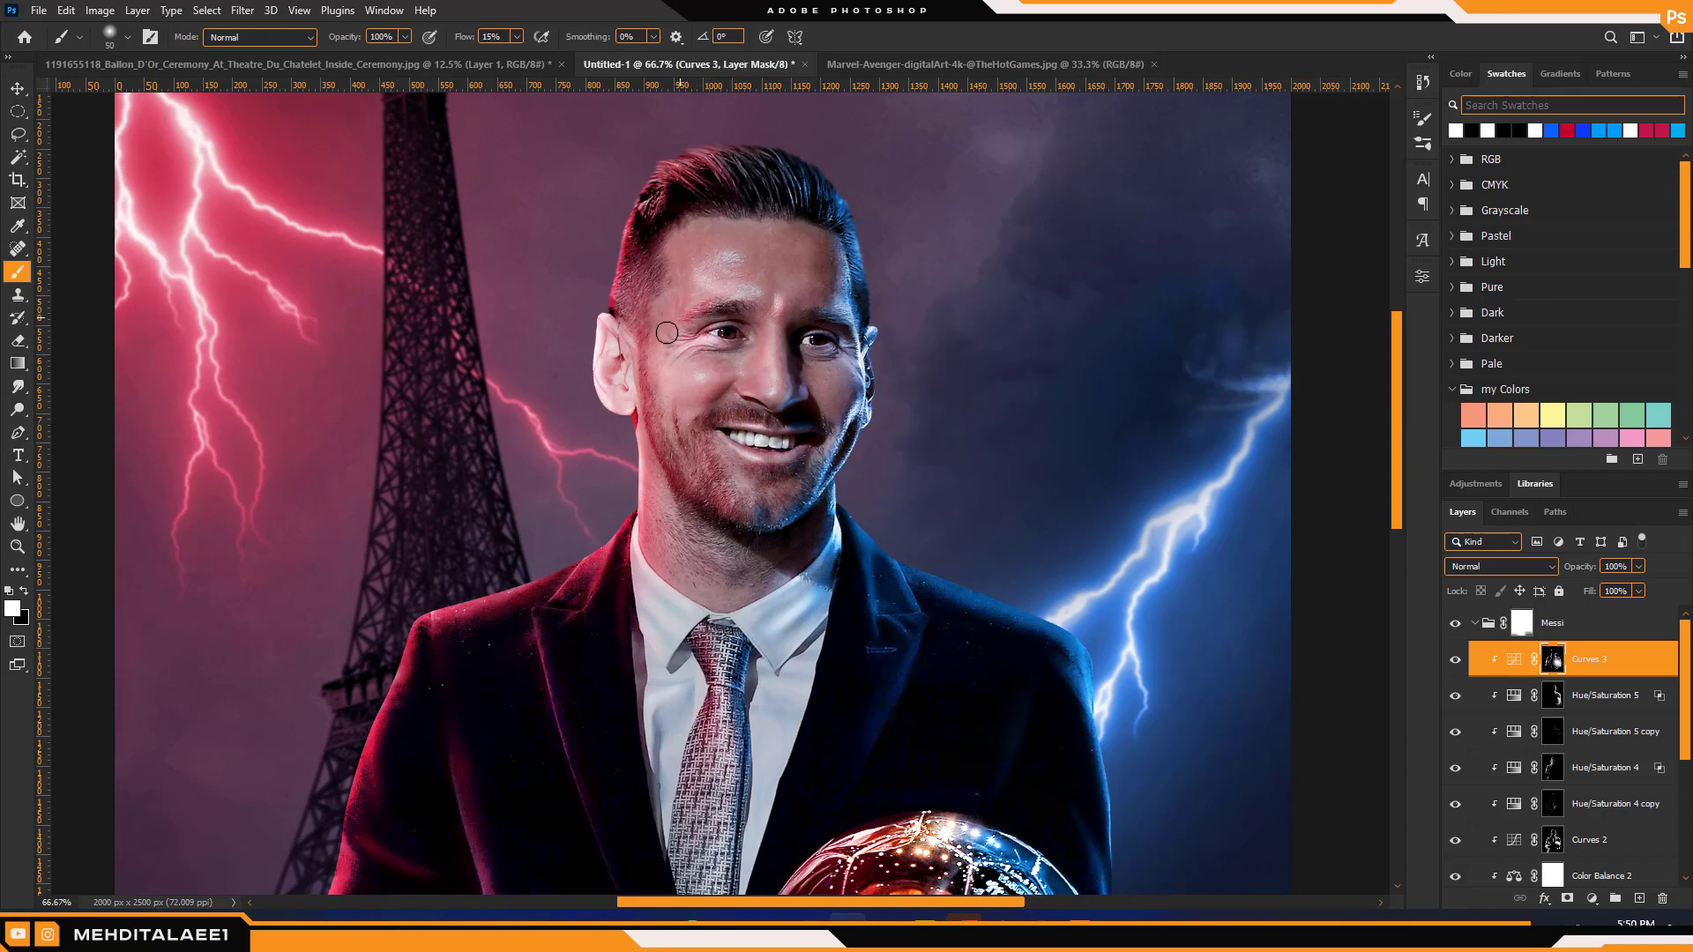
key(bracketright)
key(bracketright)
key(bracketright)
key(bracketleft)
key(bracketleft)
key(bracketleft)
key(bracketleft)
key(bracketleft)
key(bracketleft)
key(bracketleft)
key(bracketleft)
key(bracketleft)
key(bracketleft)
key(ctrl+minus)
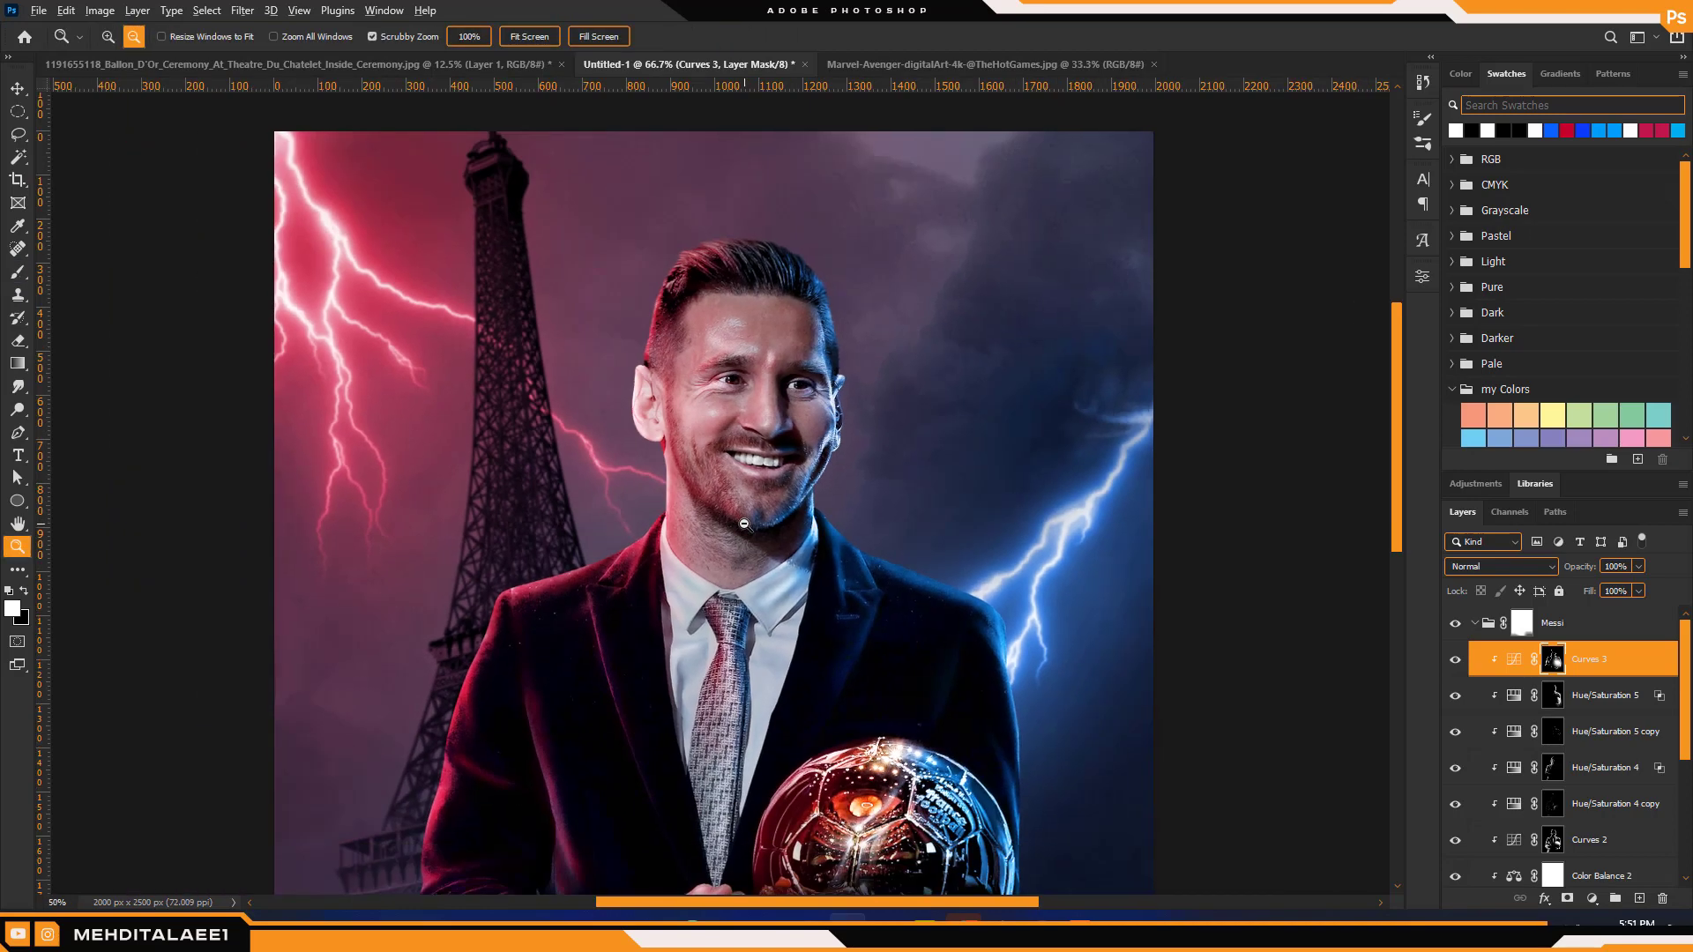
key(ctrl+minus)
key(ctrl+minus)
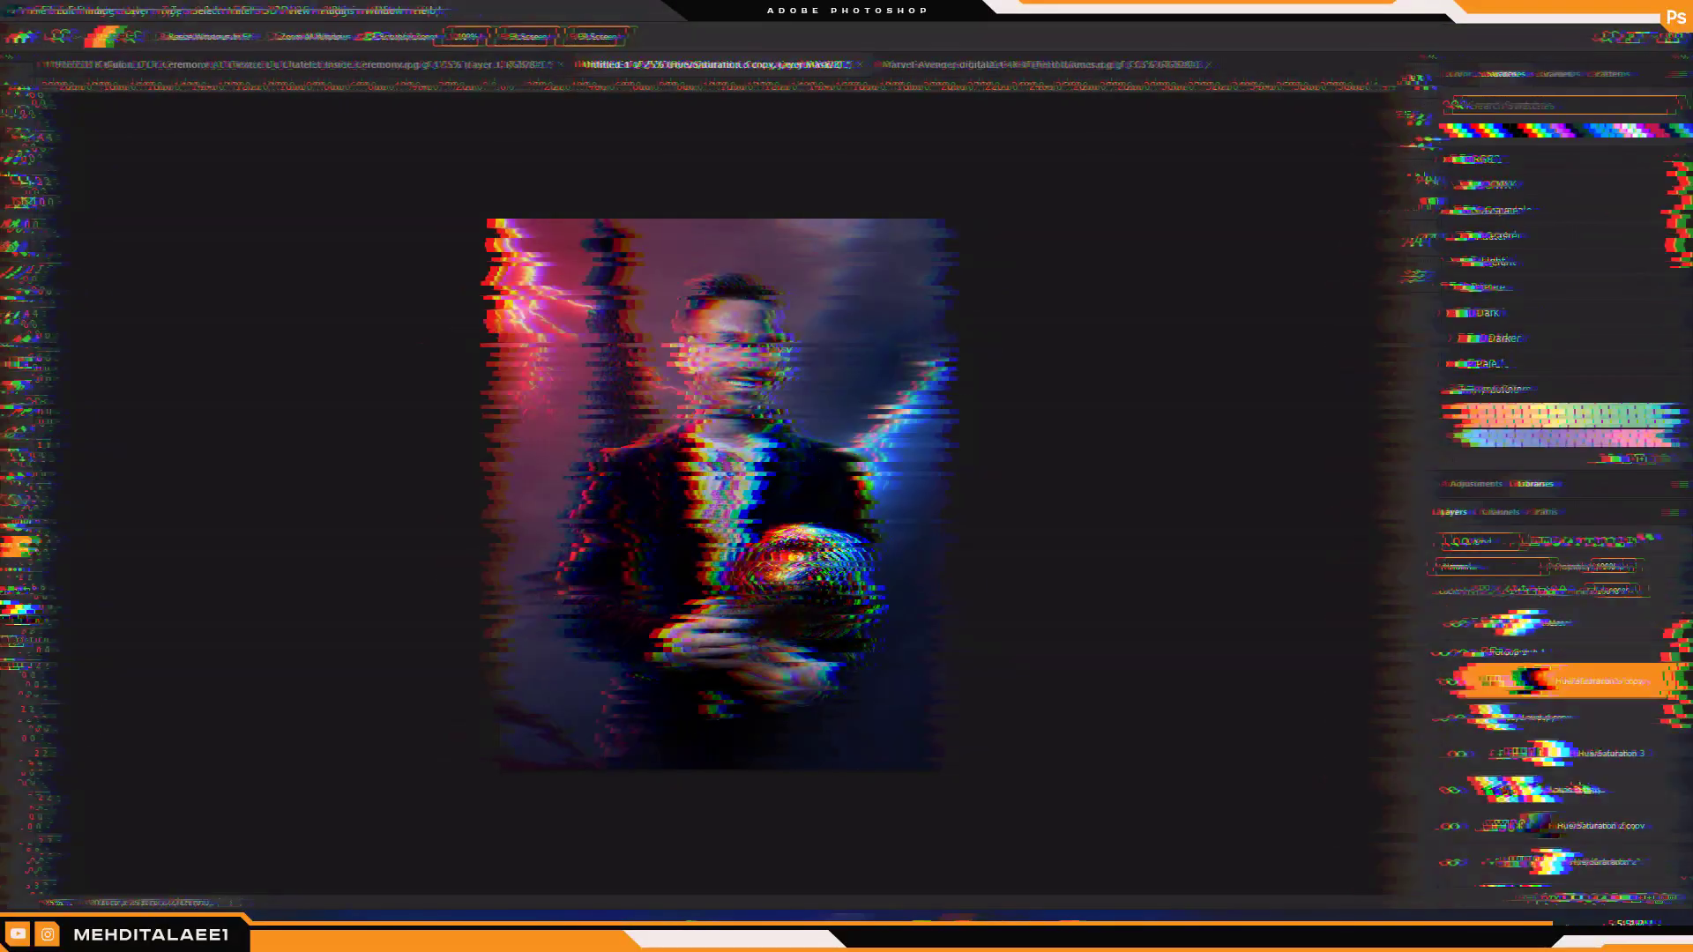
Duplicate the blue lightning layer and its Hue/Saturation adjustment above the Messi group, and place the copy near the poster's lower-right corner
key(v)
click(1590, 623)
click(1602, 753)
shift+click(1587, 792)
drag(1587, 792, 1591, 608)
drag(873, 454, 885, 782)
mouse_move(827, 542)
mouse_down()
mouse_move(964, 594)
mouse_move(979, 741)
mouse_up()
Paint black with a soft round brush on the Layer 3 copy 2 mask to blend the lower-right lightning
right_click(934, 617)
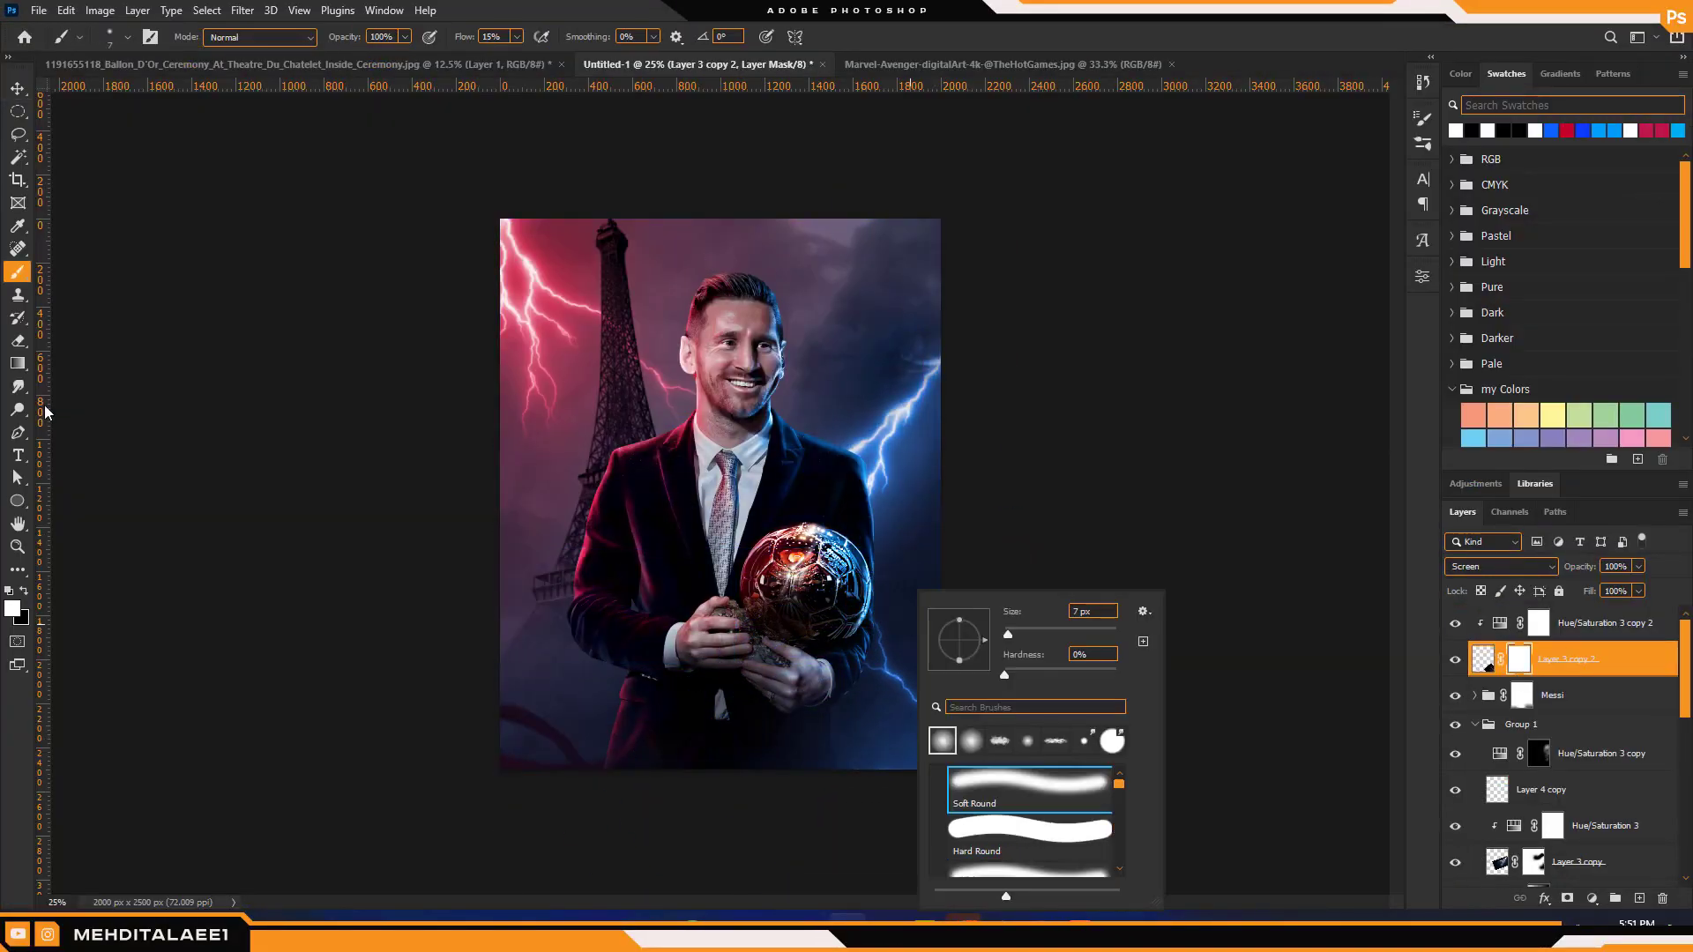
key(Escape)
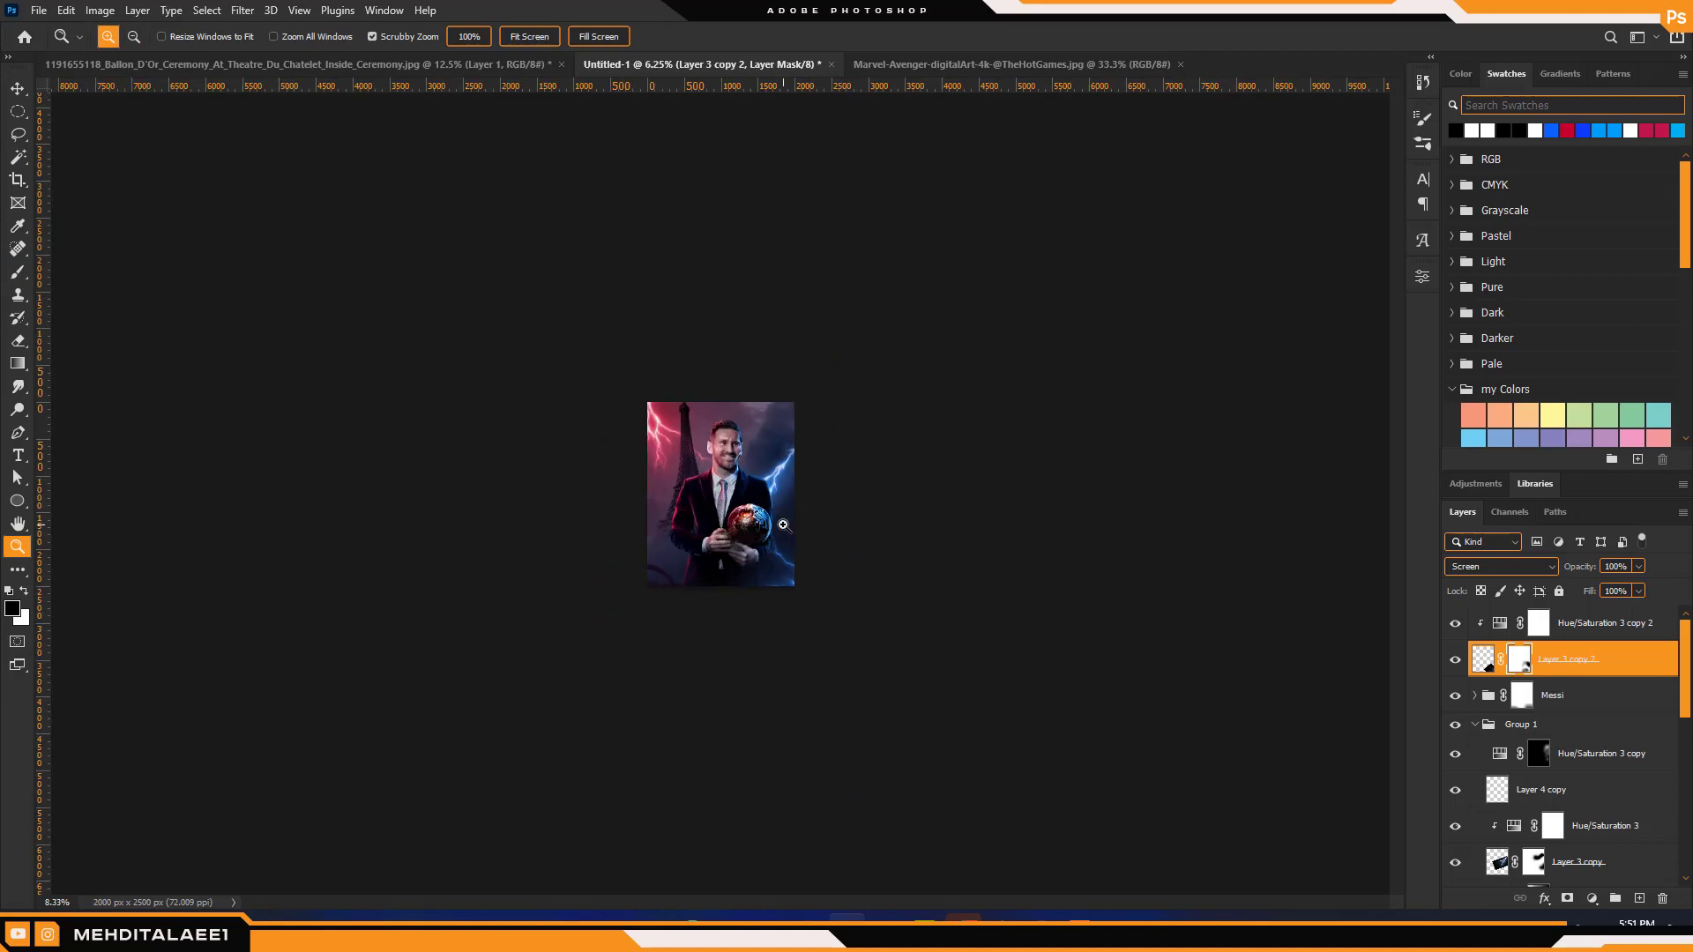
drag(950, 763, 966, 763)
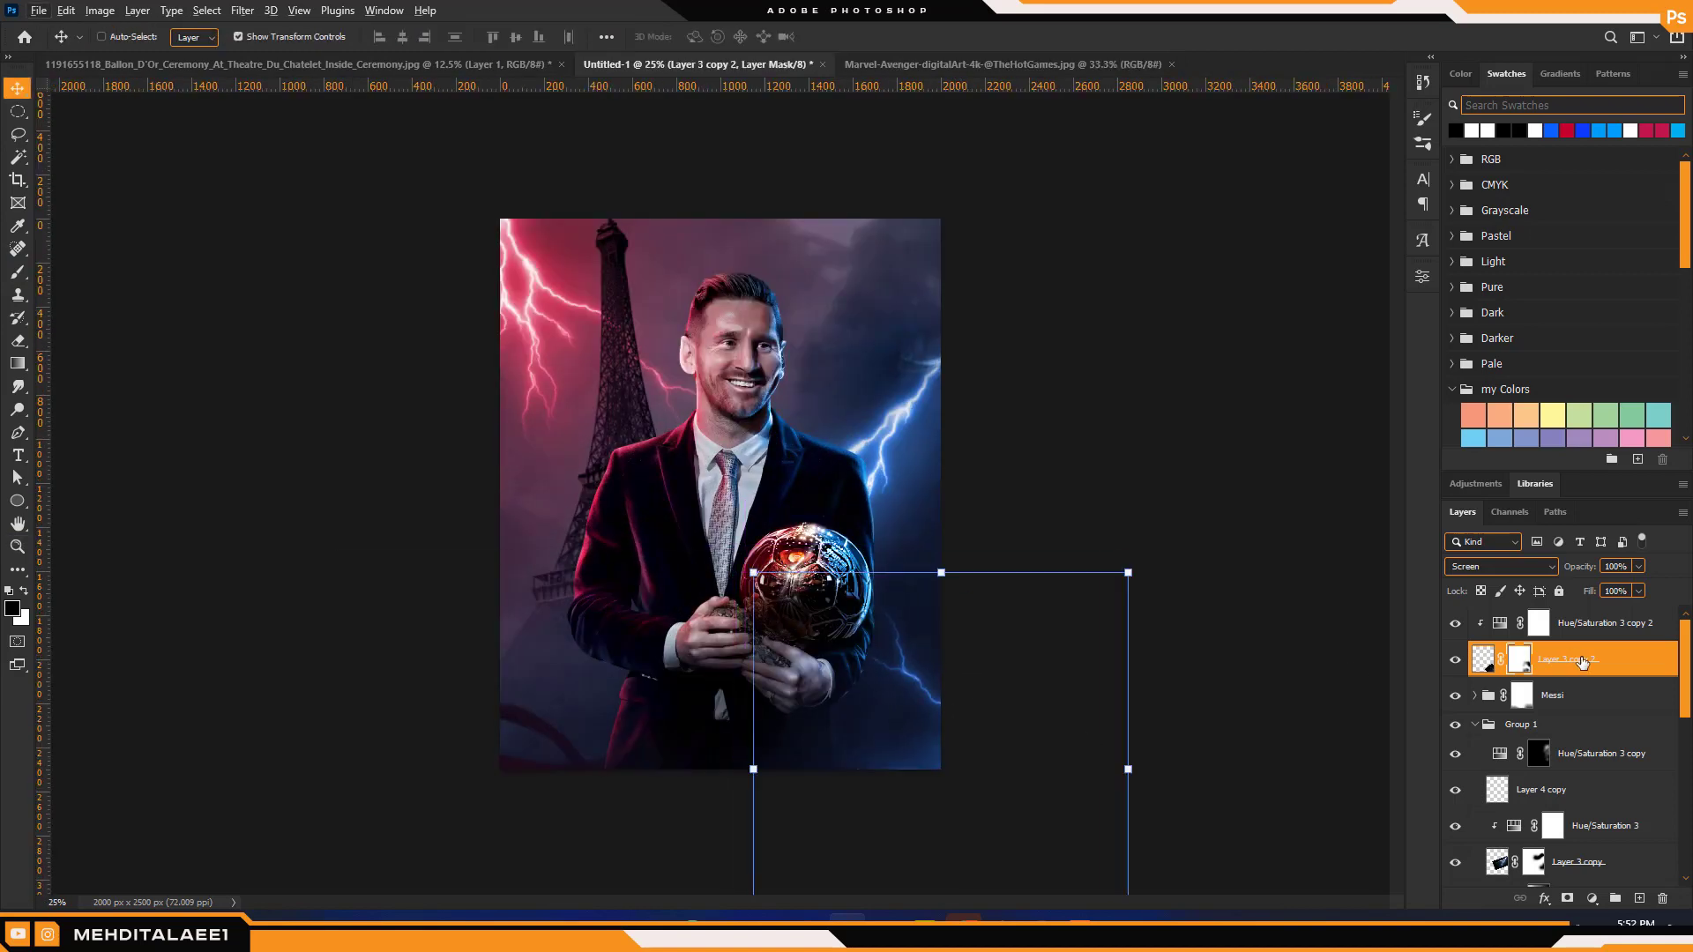
Try to overlay a copy of the lightning and its Hue/Saturation adjustment across the trophy
shift+click(1598, 623)
drag(914, 573, 776, 600)
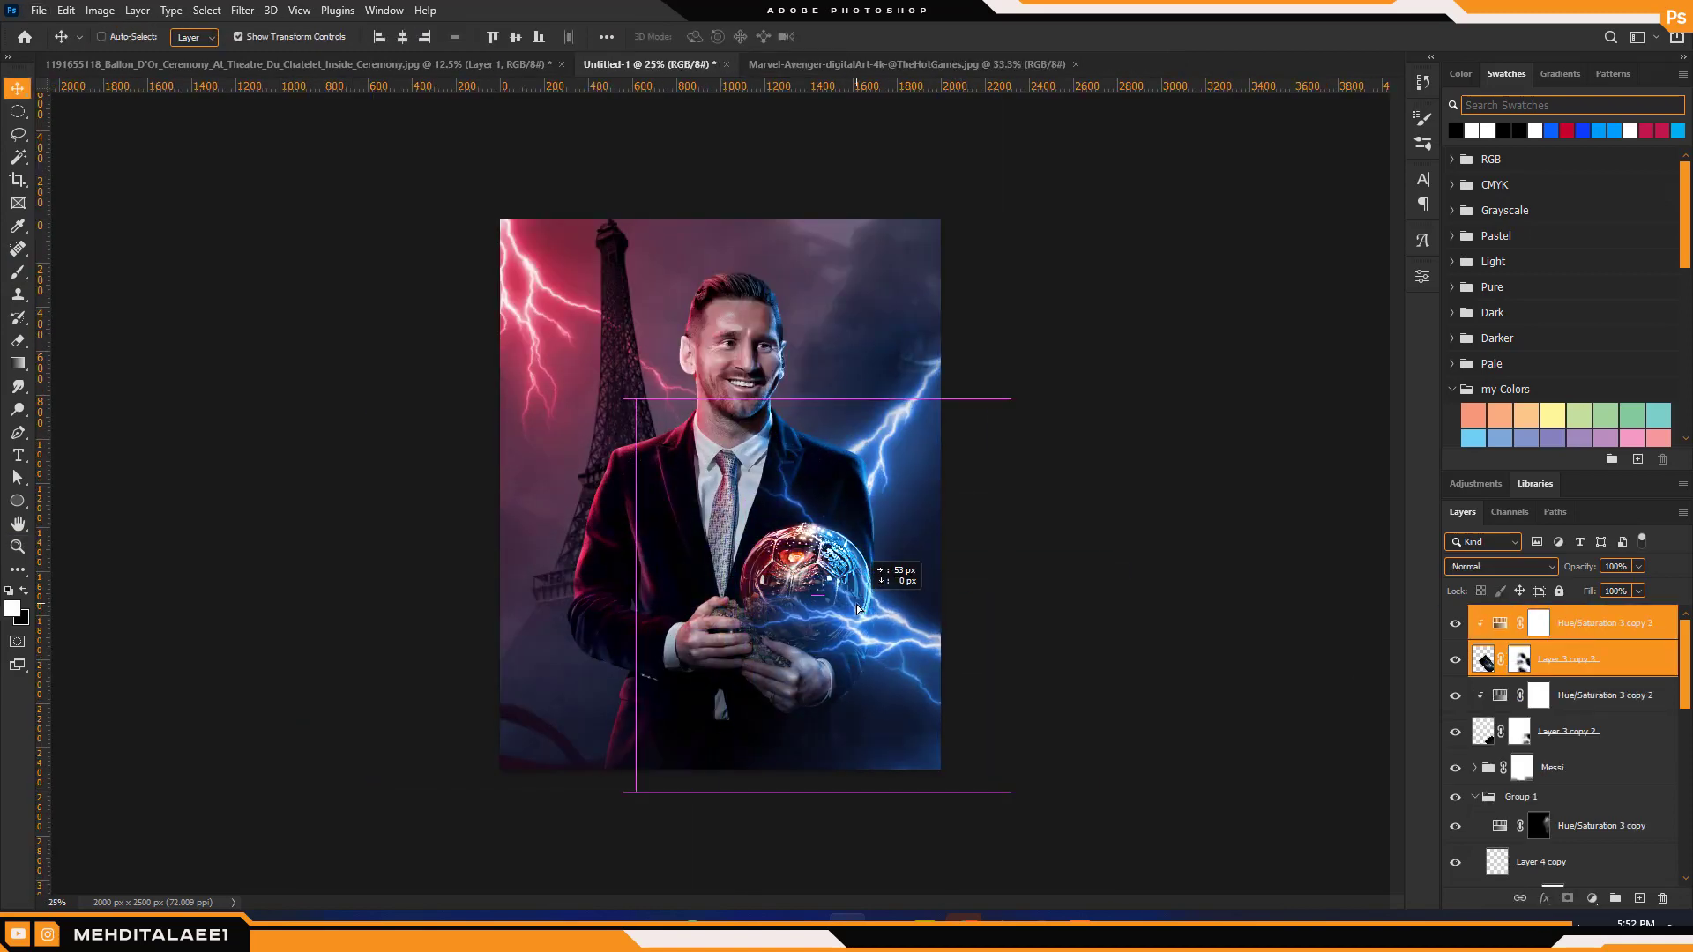
drag(856, 605, 873, 614)
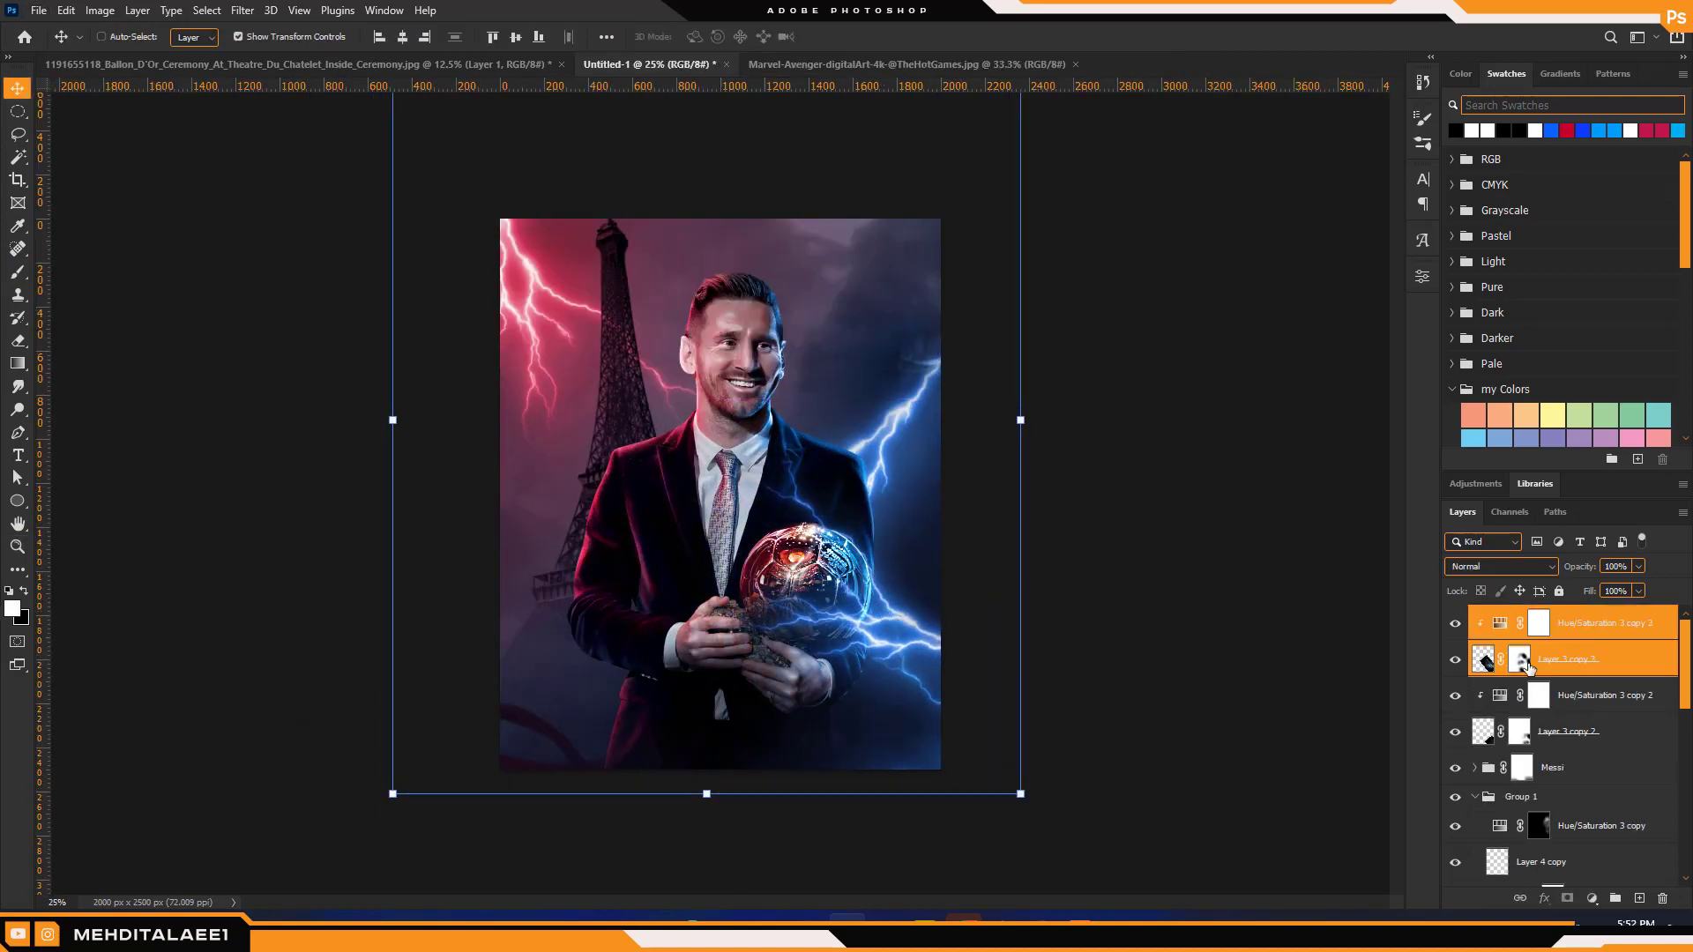
Try to mask the trophy's lightning copy with a 200 px soft brush at 50% opacity
click(1518, 659)
key(b)
key(x)
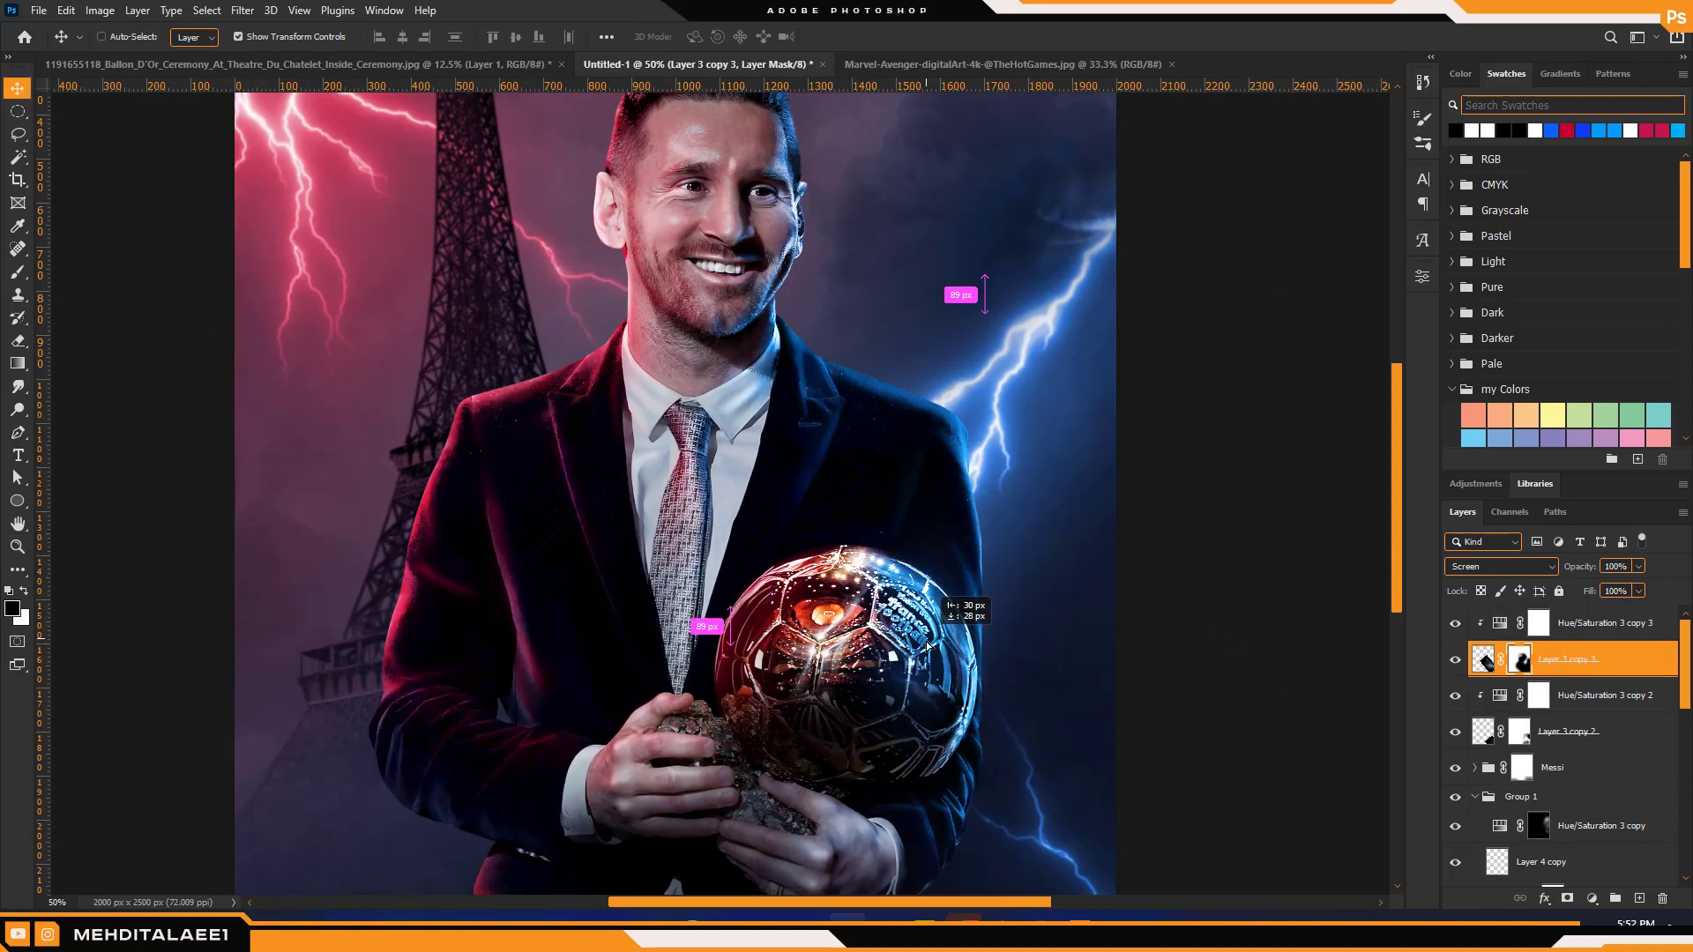
drag(952, 603, 958, 605)
key(bracketleft)
key(bracketleft)
key(bracketleft)
key(bracketleft)
key(bracketleft)
key(bracketleft)
key(bracketleft)
key(bracketleft)
key(x)
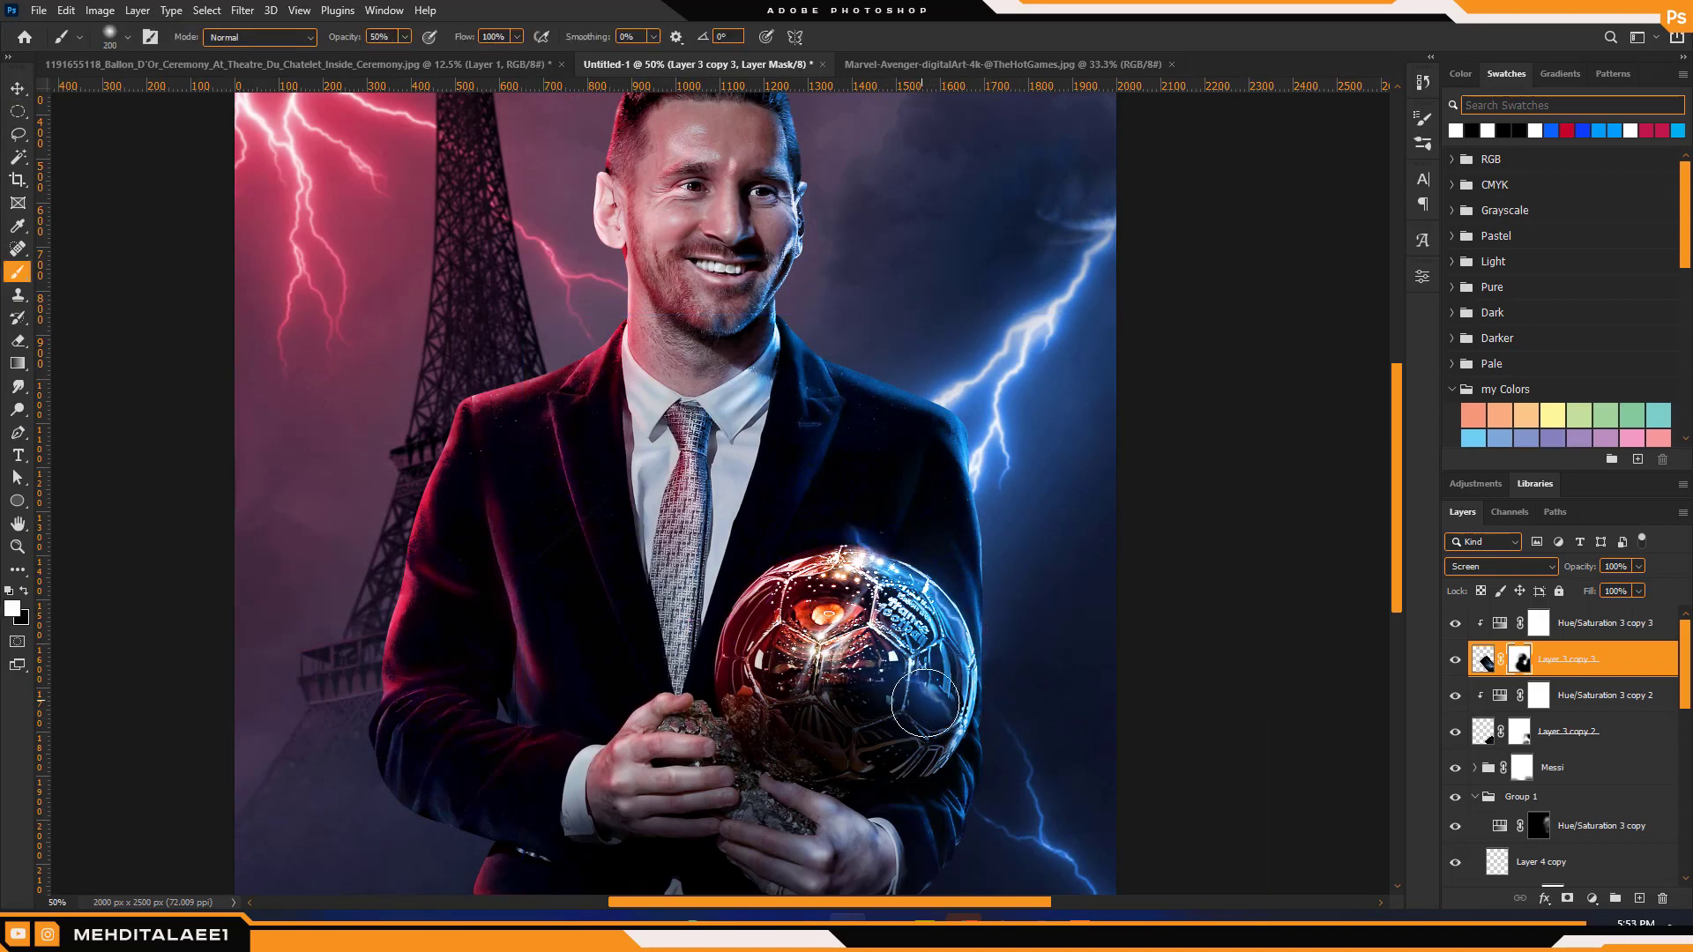
Fill the lightning copy's mask with white, try to warp the lightning around the trophy, and delete that copy
key(z)
key(ctrl+BackSpace)
drag(907, 615, 886, 584)
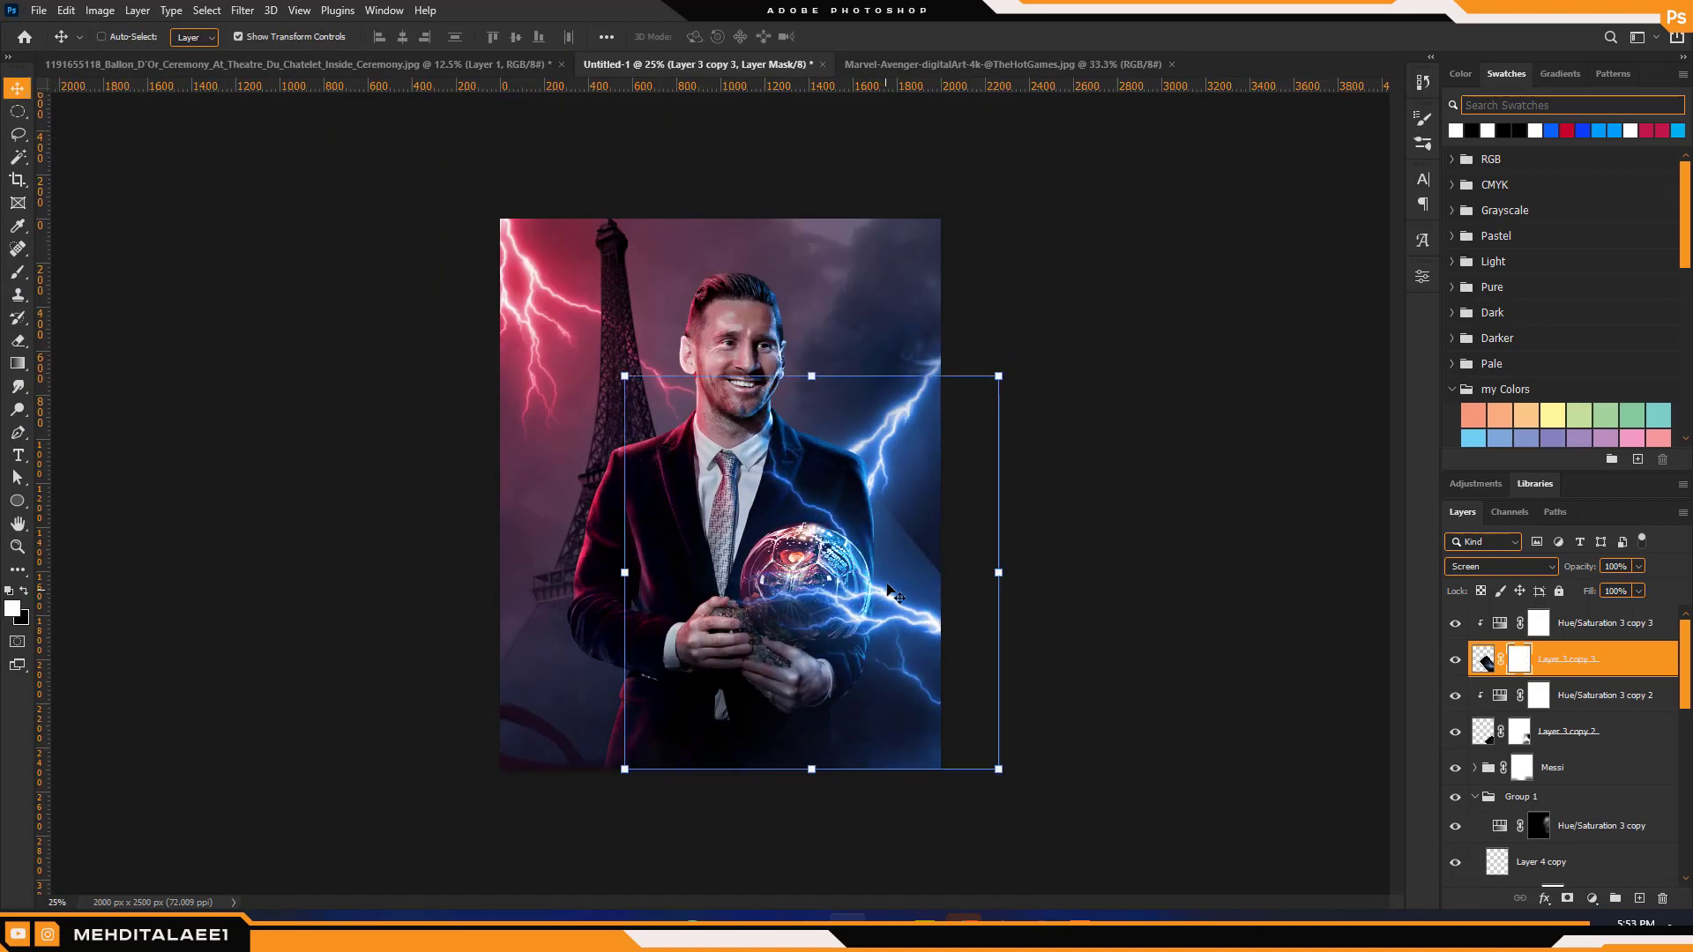
key(ctrl+t)
right_click(886, 584)
click(921, 718)
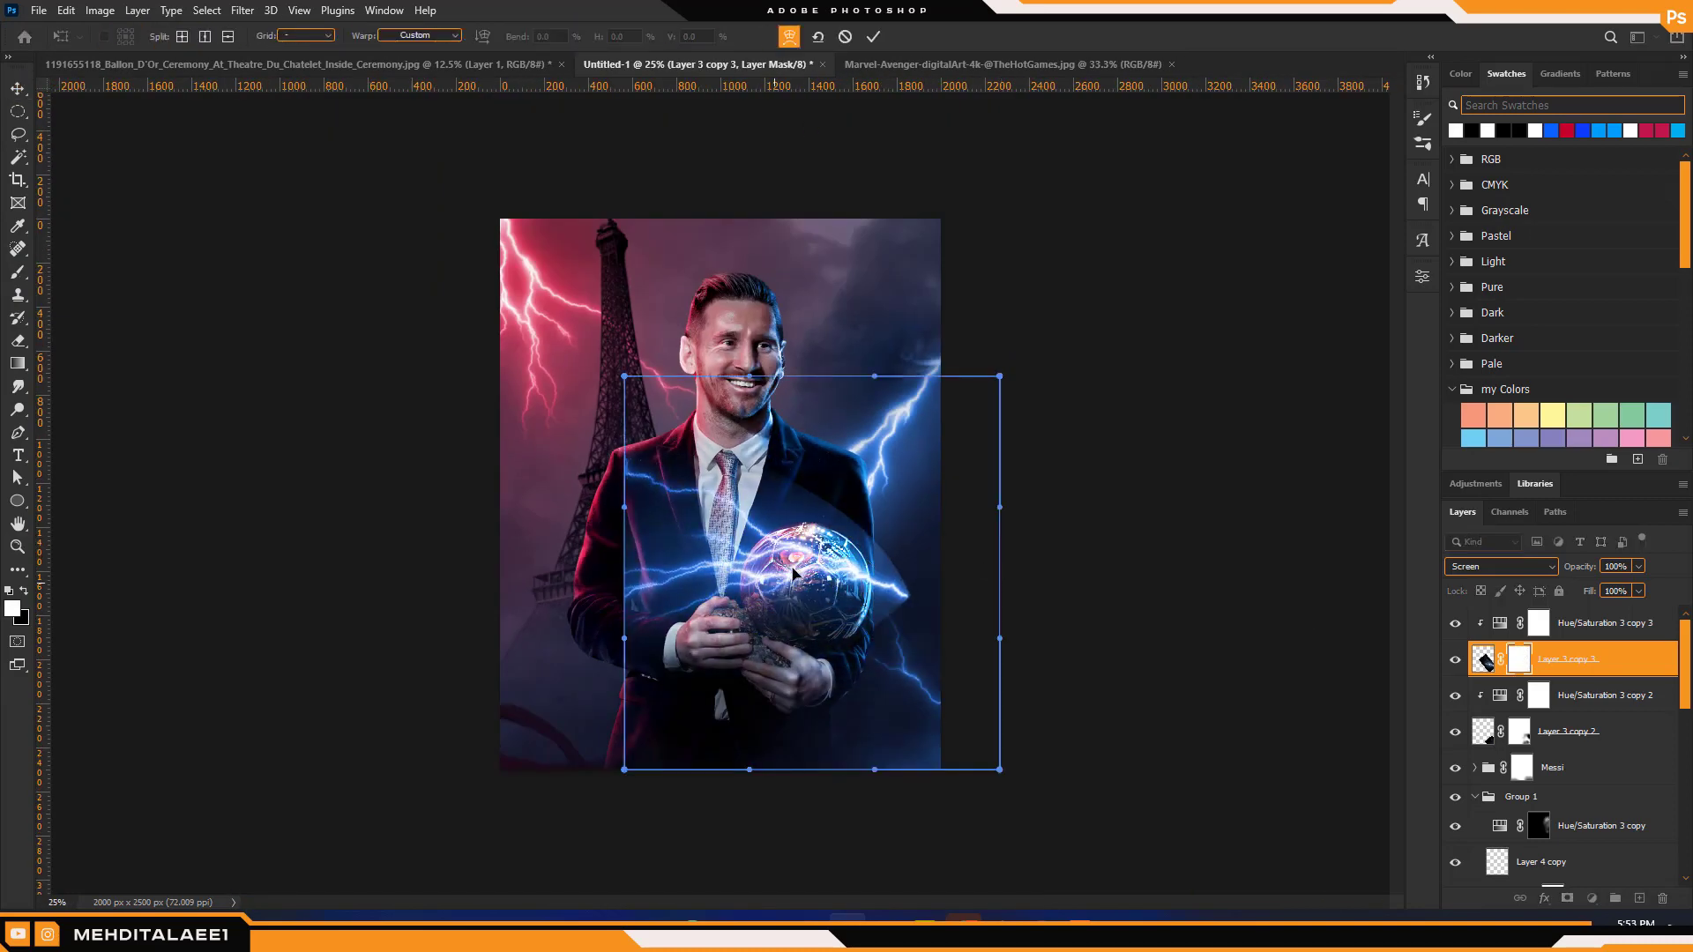
drag(624, 638, 827, 584)
drag(624, 507, 720, 509)
drag(873, 770, 855, 761)
drag(995, 770, 516, 717)
key(Return)
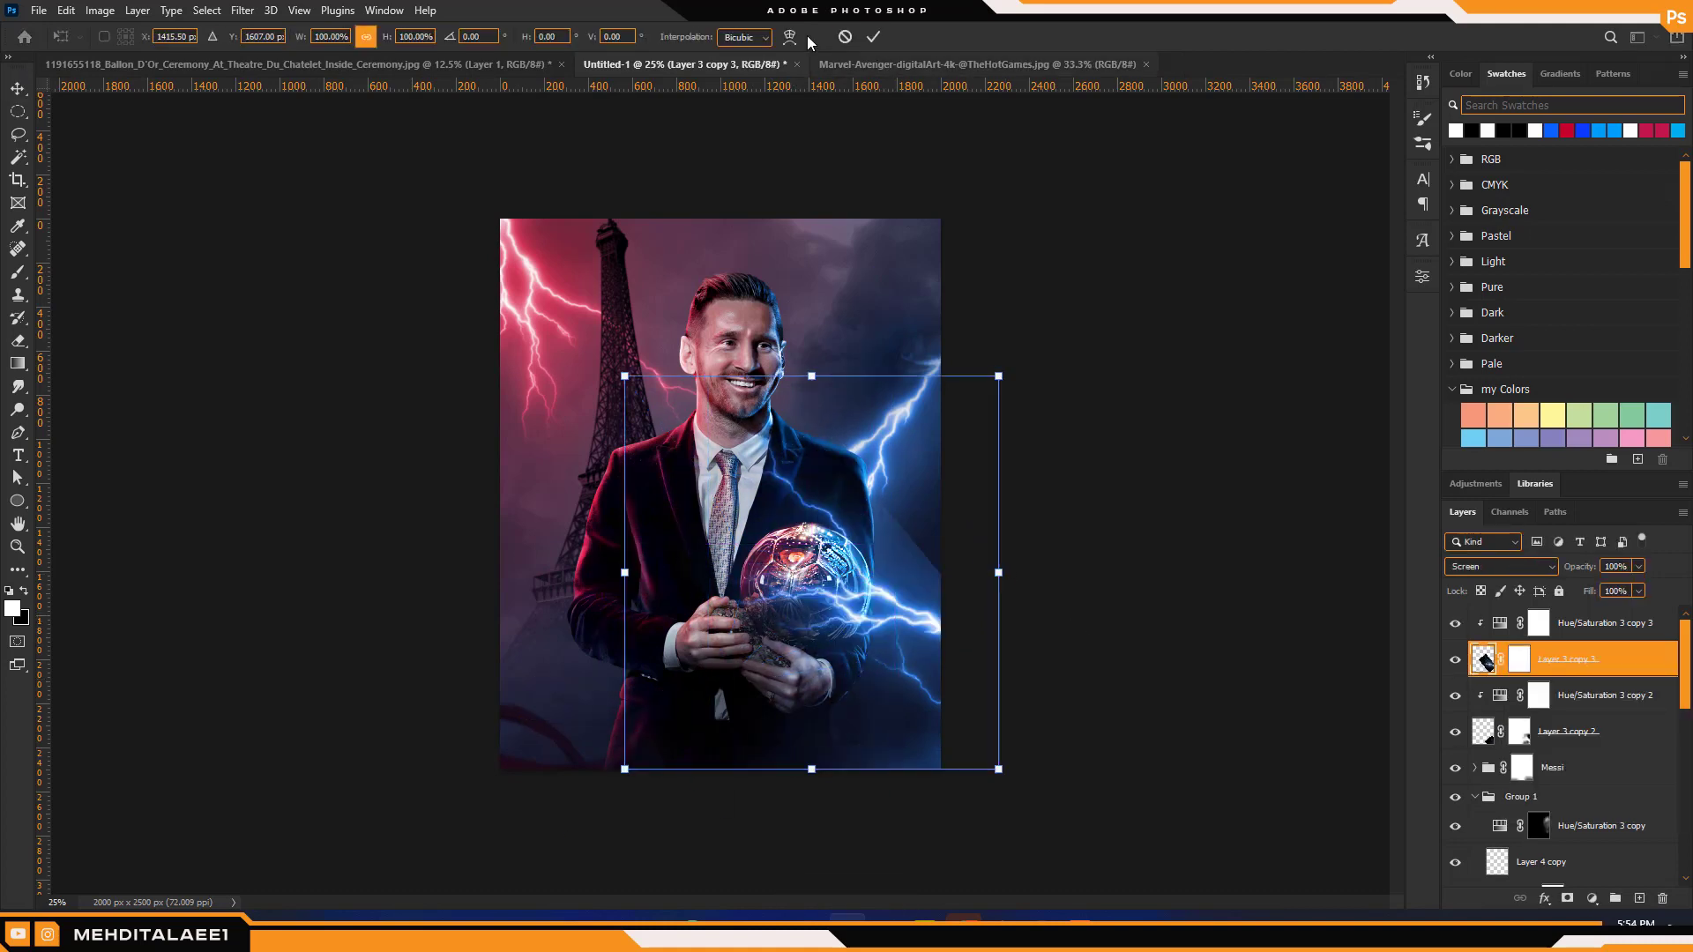
key(Return)
key(Delete)
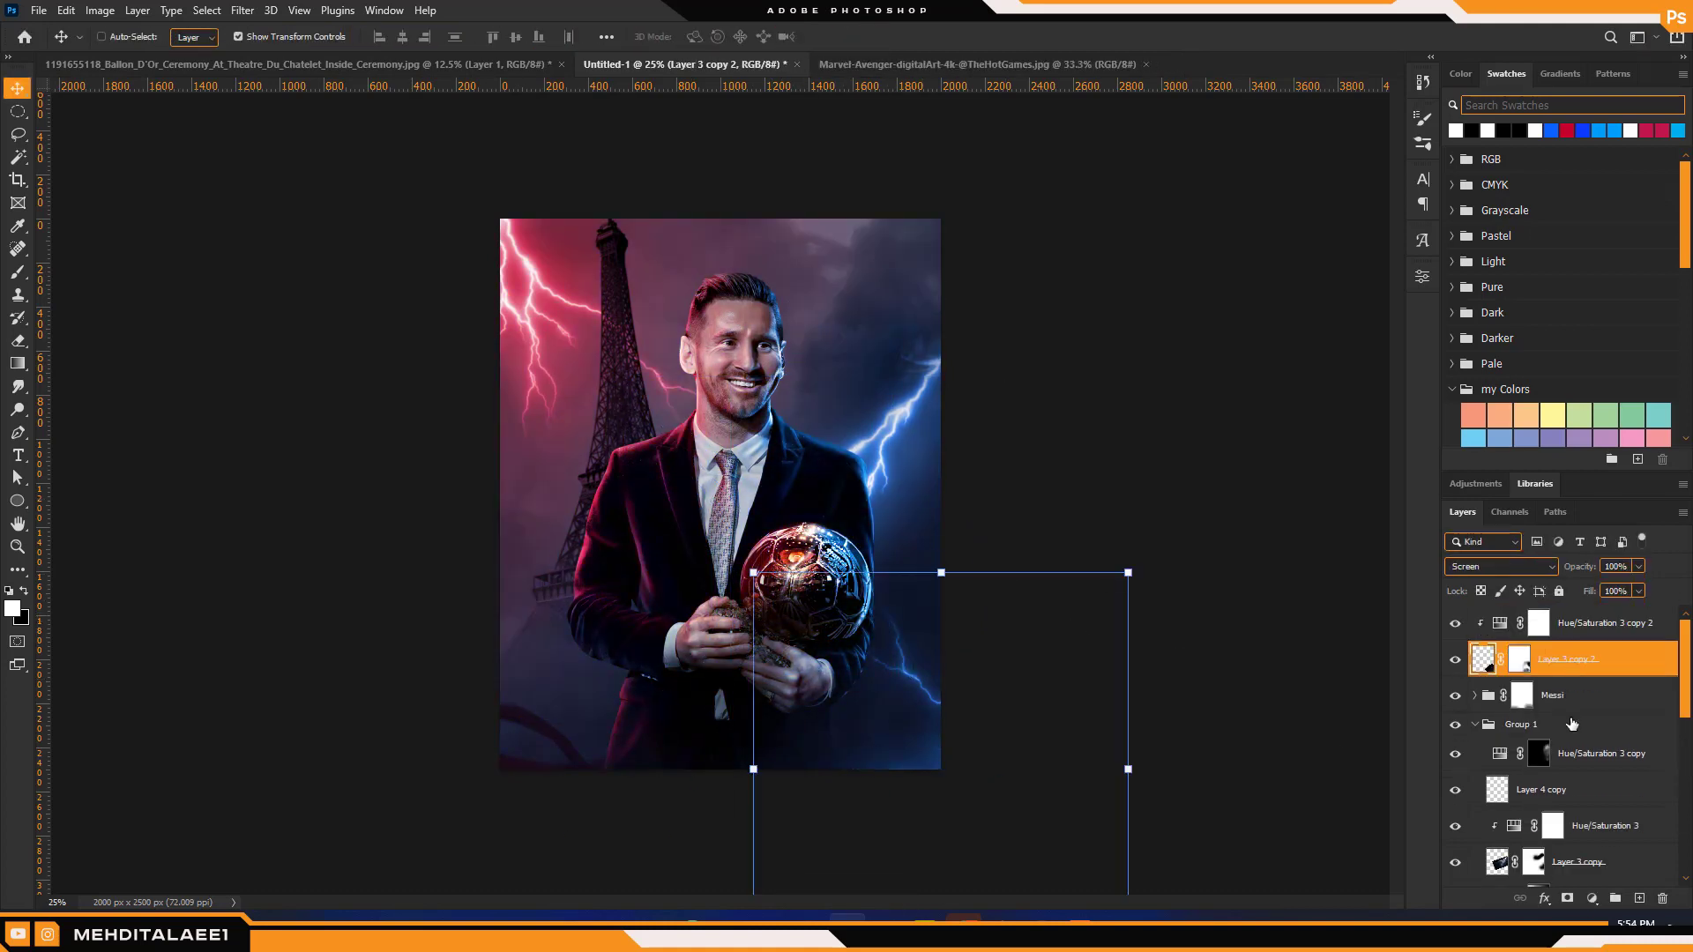
Duplicate the lower-right lightning layer, move it onto the trophy and warp it to curve around the ball
key(ctrl+j)
key(ctrl+t)
drag(1040, 352, 1001, 711)
drag(863, 522, 868, 561)
click(789, 37)
drag(1002, 718, 856, 745)
drag(956, 462, 1074, 389)
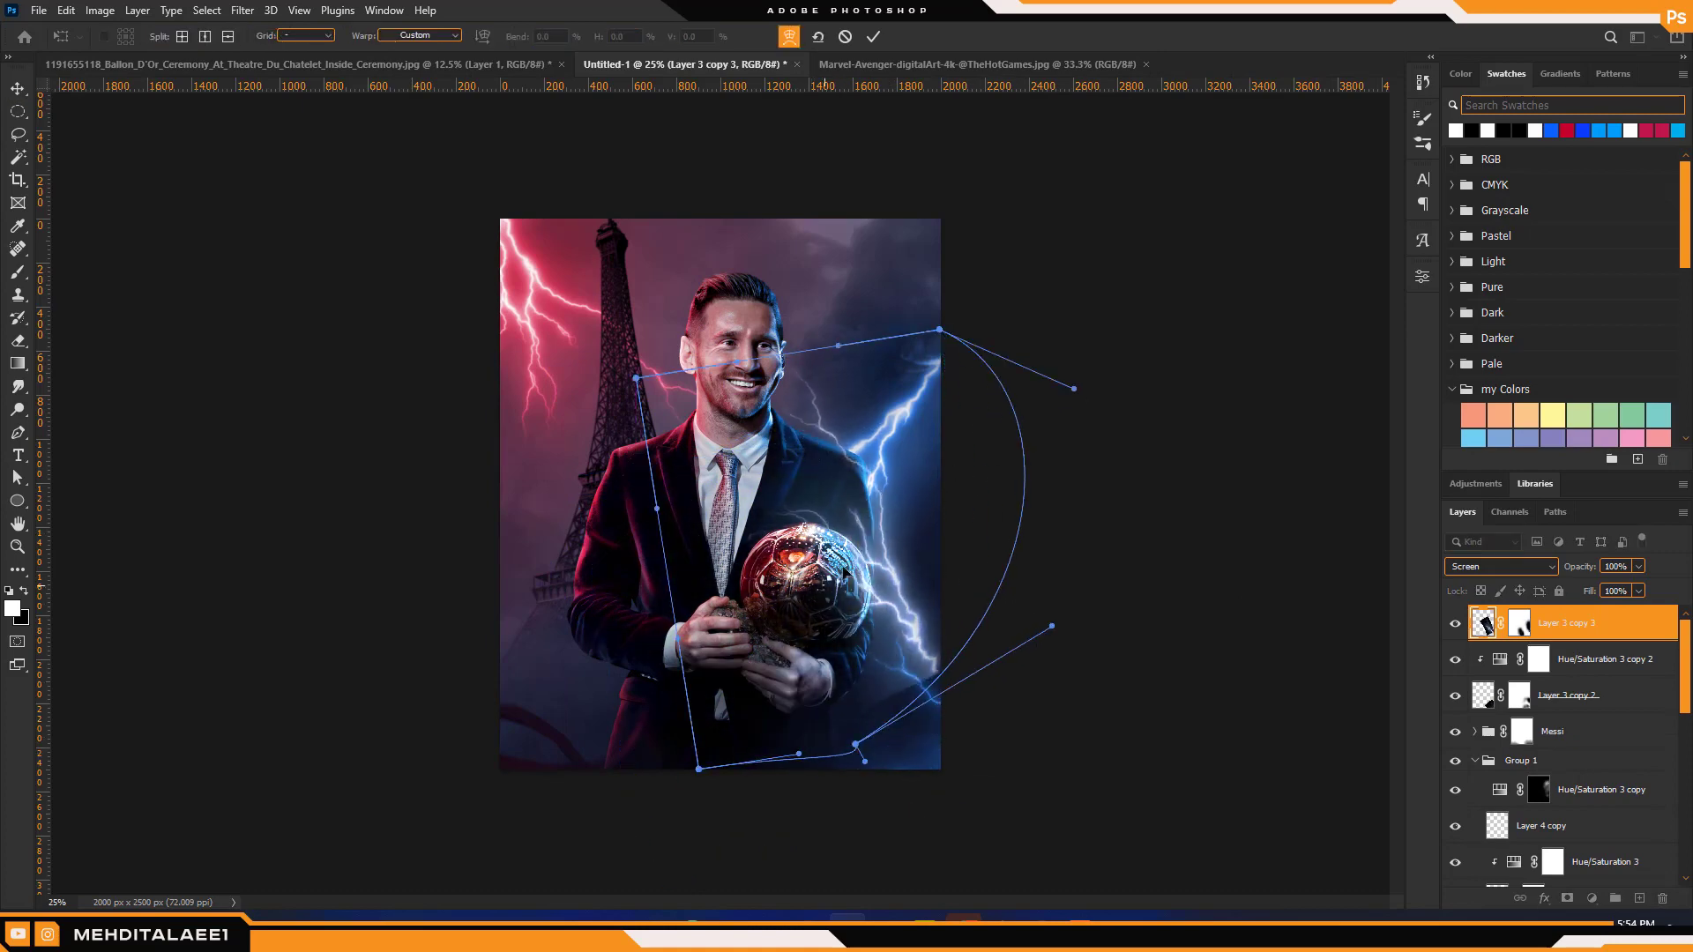
drag(631, 378, 558, 614)
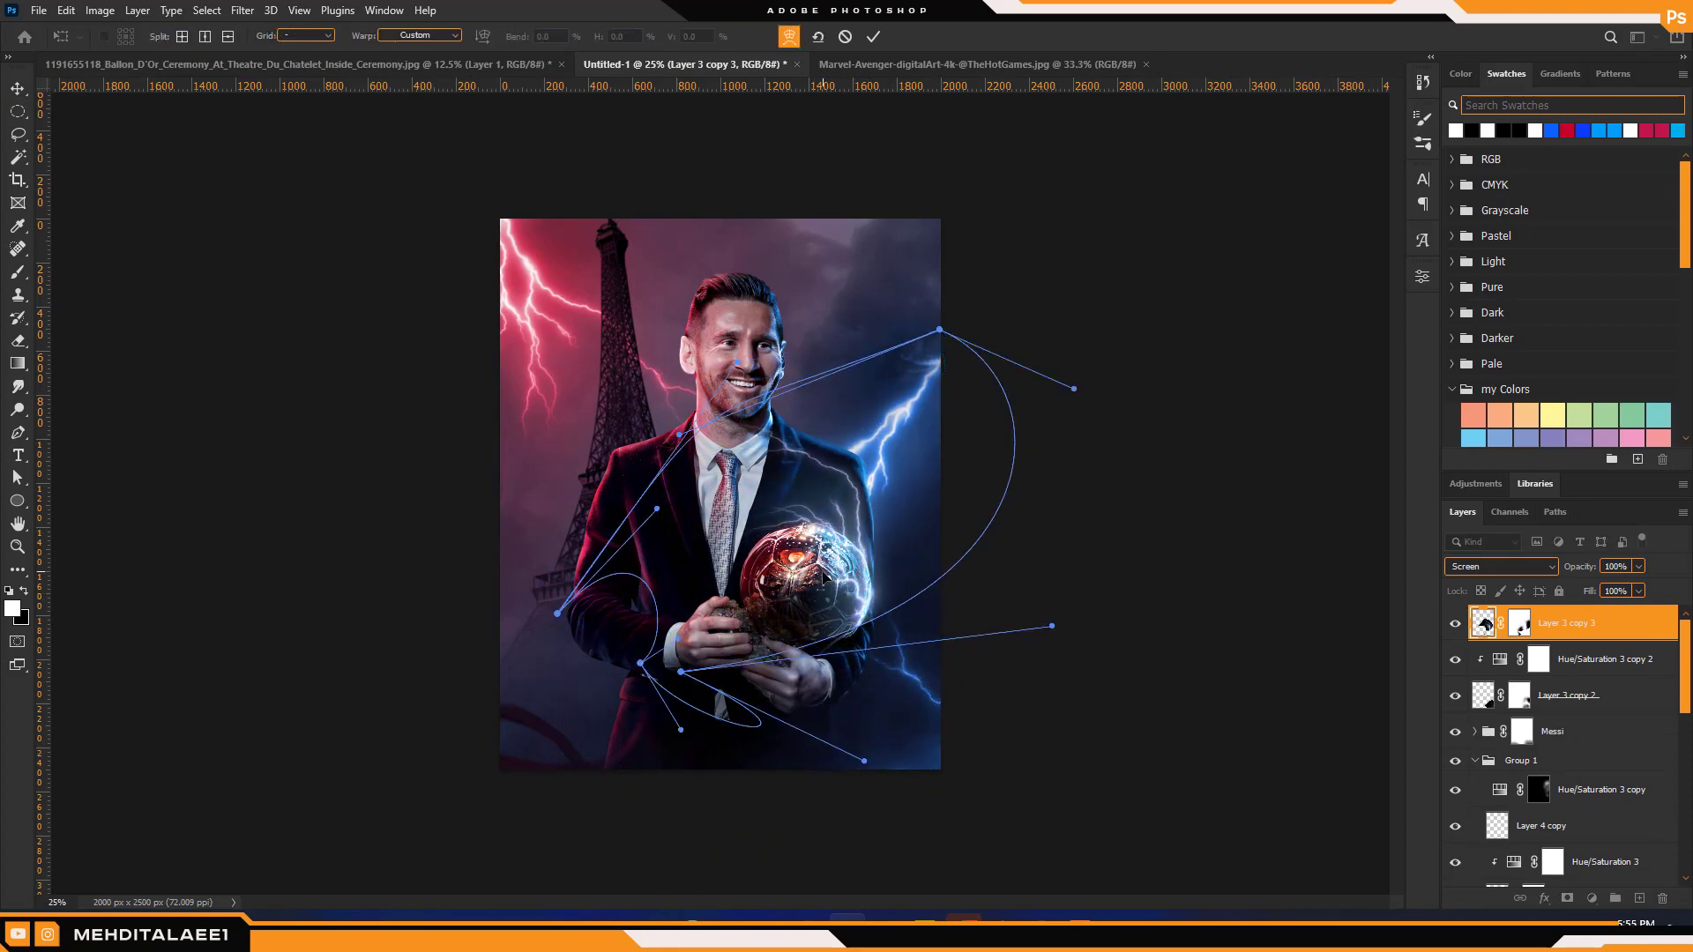
click(873, 36)
Clip a duplicate of the Hue/Saturation 3 copy 2 adjustment to the warped lightning and give the lightning a black mask
key(z)
click(820, 564)
drag(1605, 660, 1596, 607)
click(1519, 660)
alt+click(1567, 899)
Reveal the lightning on the trophy's blue-lit side with a white soft 50% brush on its mask, trimming the excess with black
key(b)
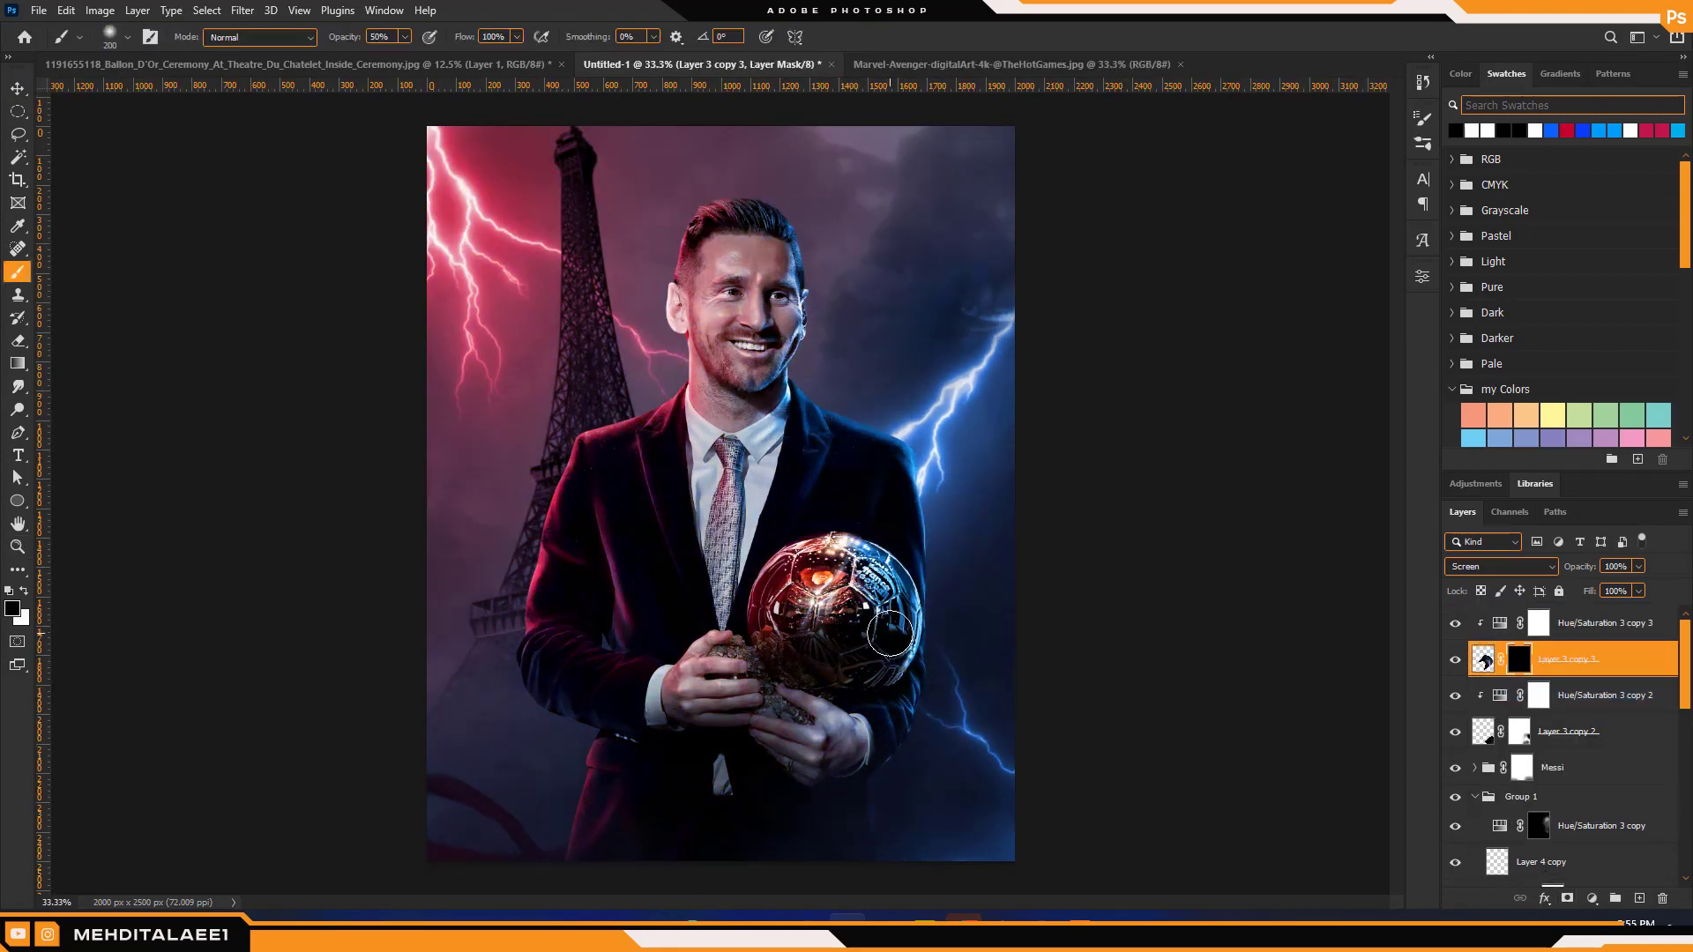
key(x)
drag(912, 654, 904, 627)
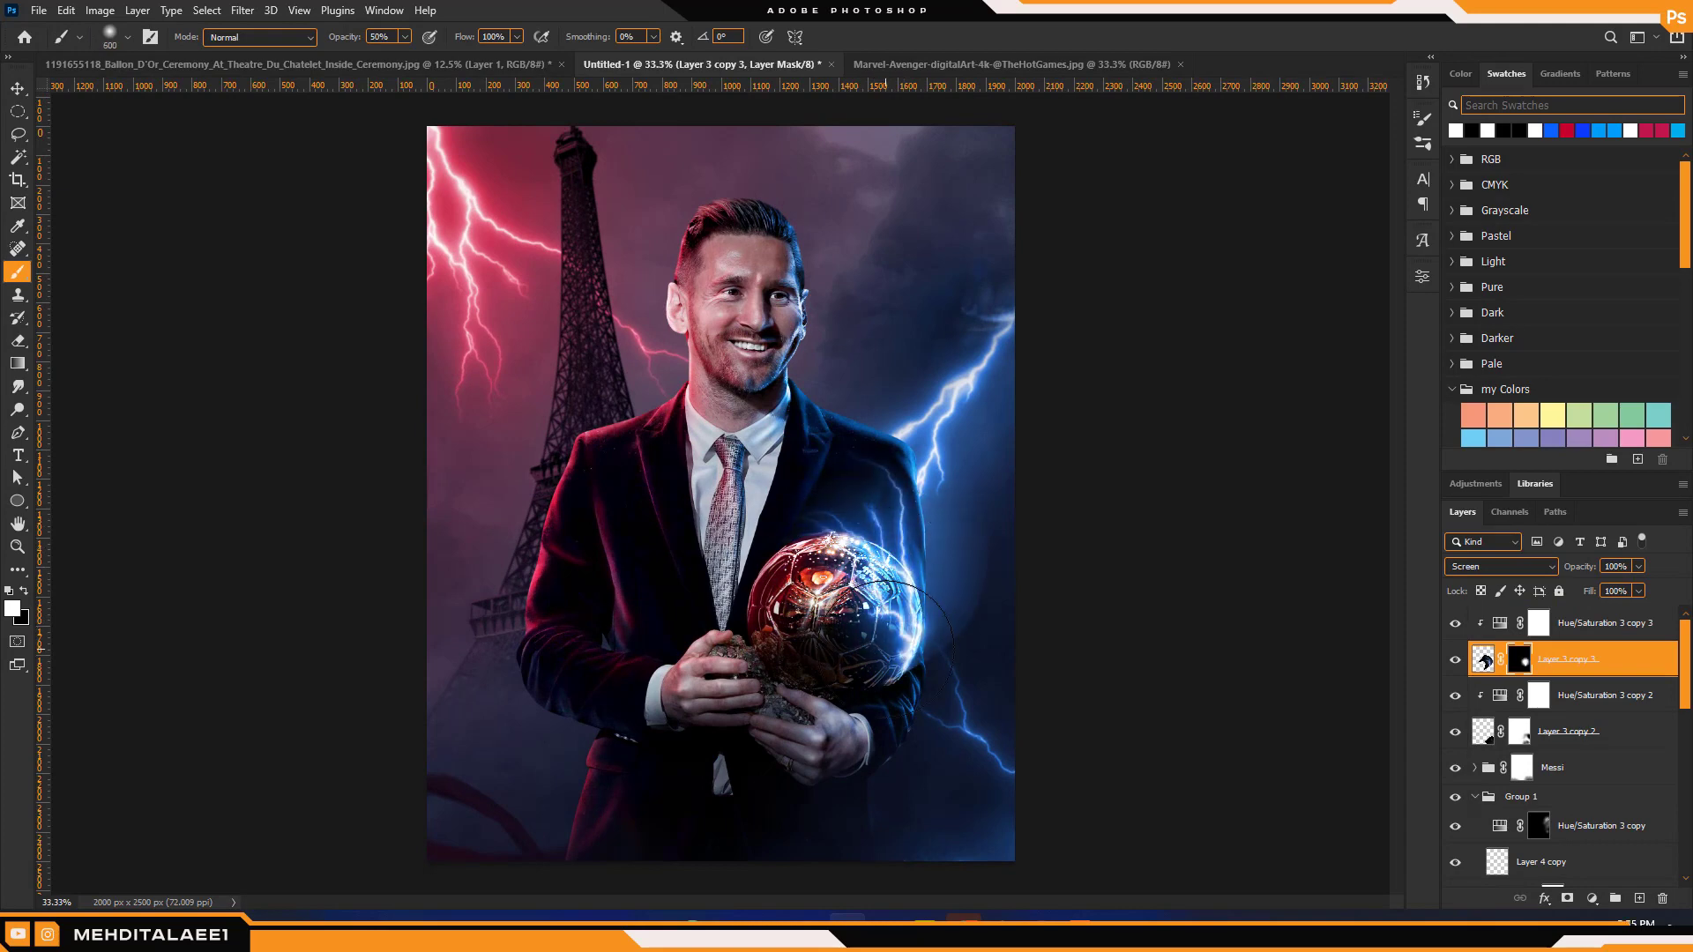
key(x)
mouse_move(906, 695)
mouse_down()
mouse_move(881, 652)
mouse_move(912, 582)
mouse_up()
key(z)
alt+click(962, 462)
alt+click(962, 461)
alt+click(961, 461)
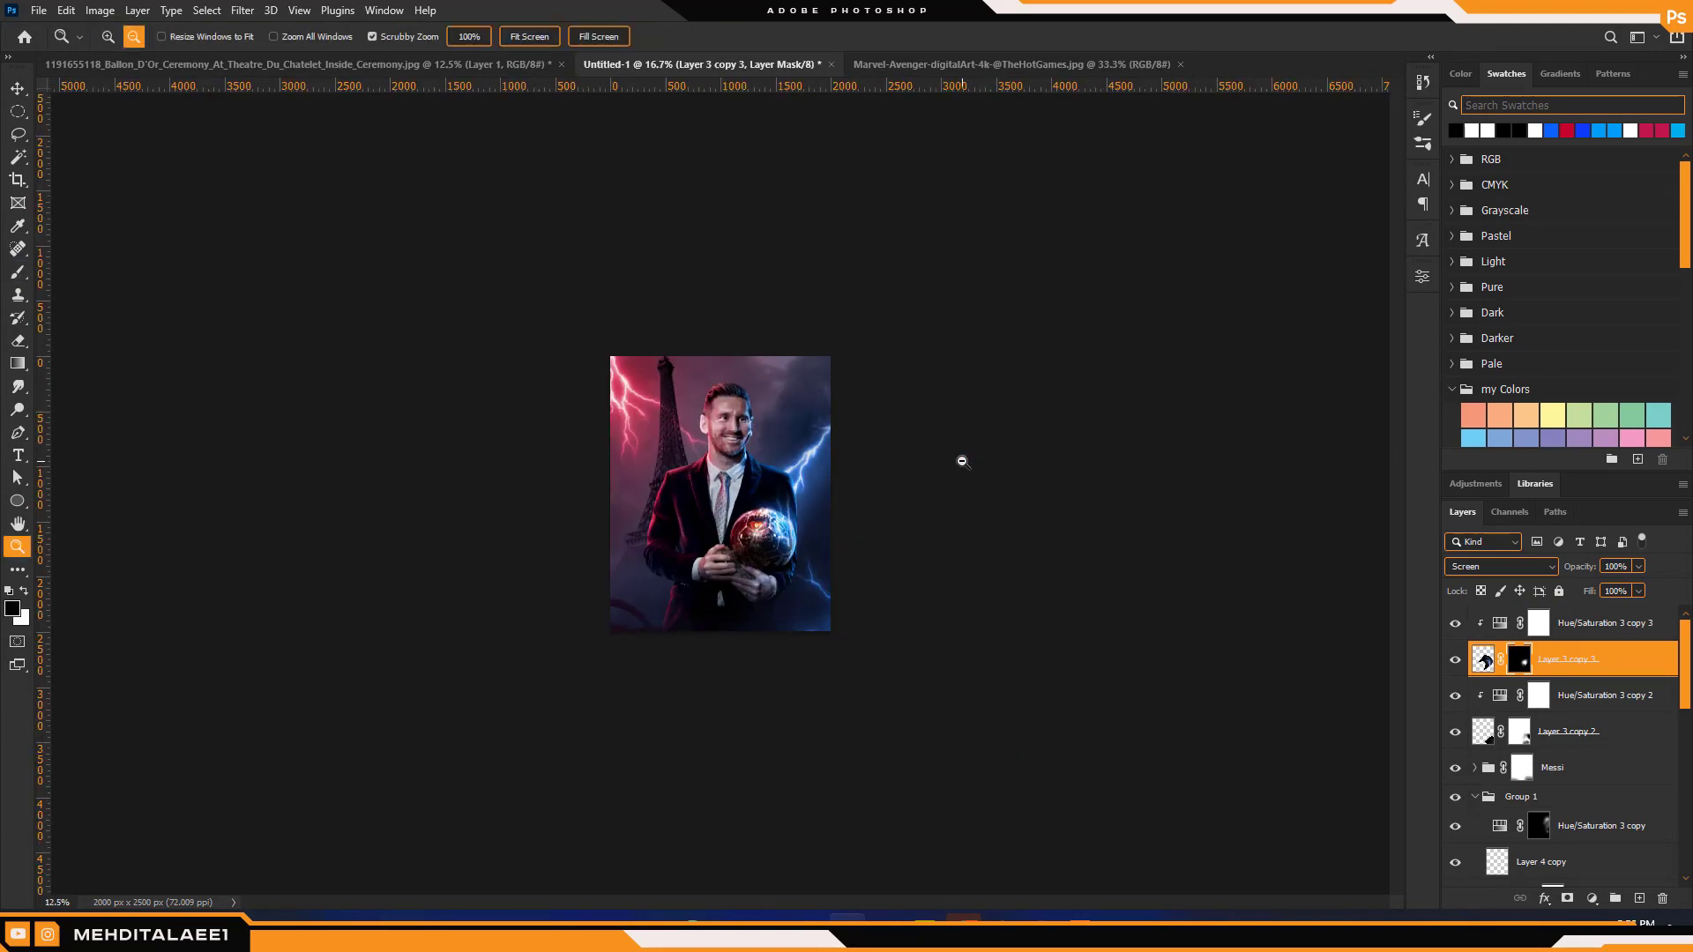
Paint black over the trophy area on the Layer 3 copy 2 lightning's mask
scroll(962, 461, up, 4)
scroll(856, 529, down, 2)
key(v)
click(1578, 741)
key(b)
drag(785, 643, 815, 608)
key(z)
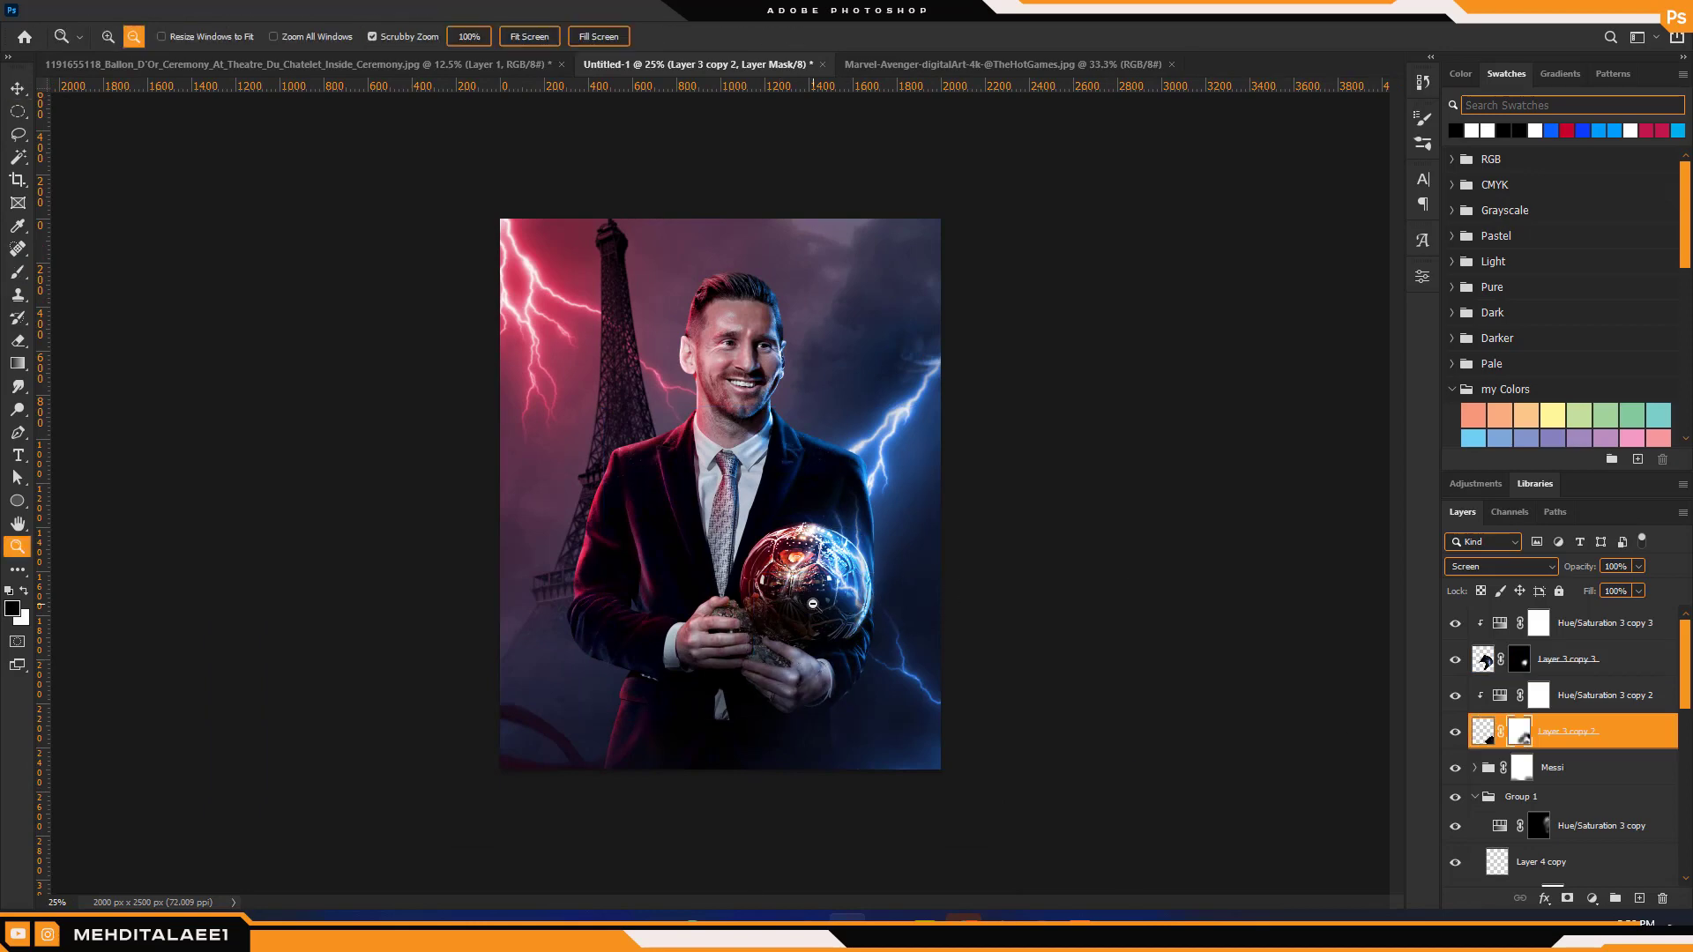
Add a brightening Curves adjustment above Curves 3 inside the Messi group
key(alt+period)
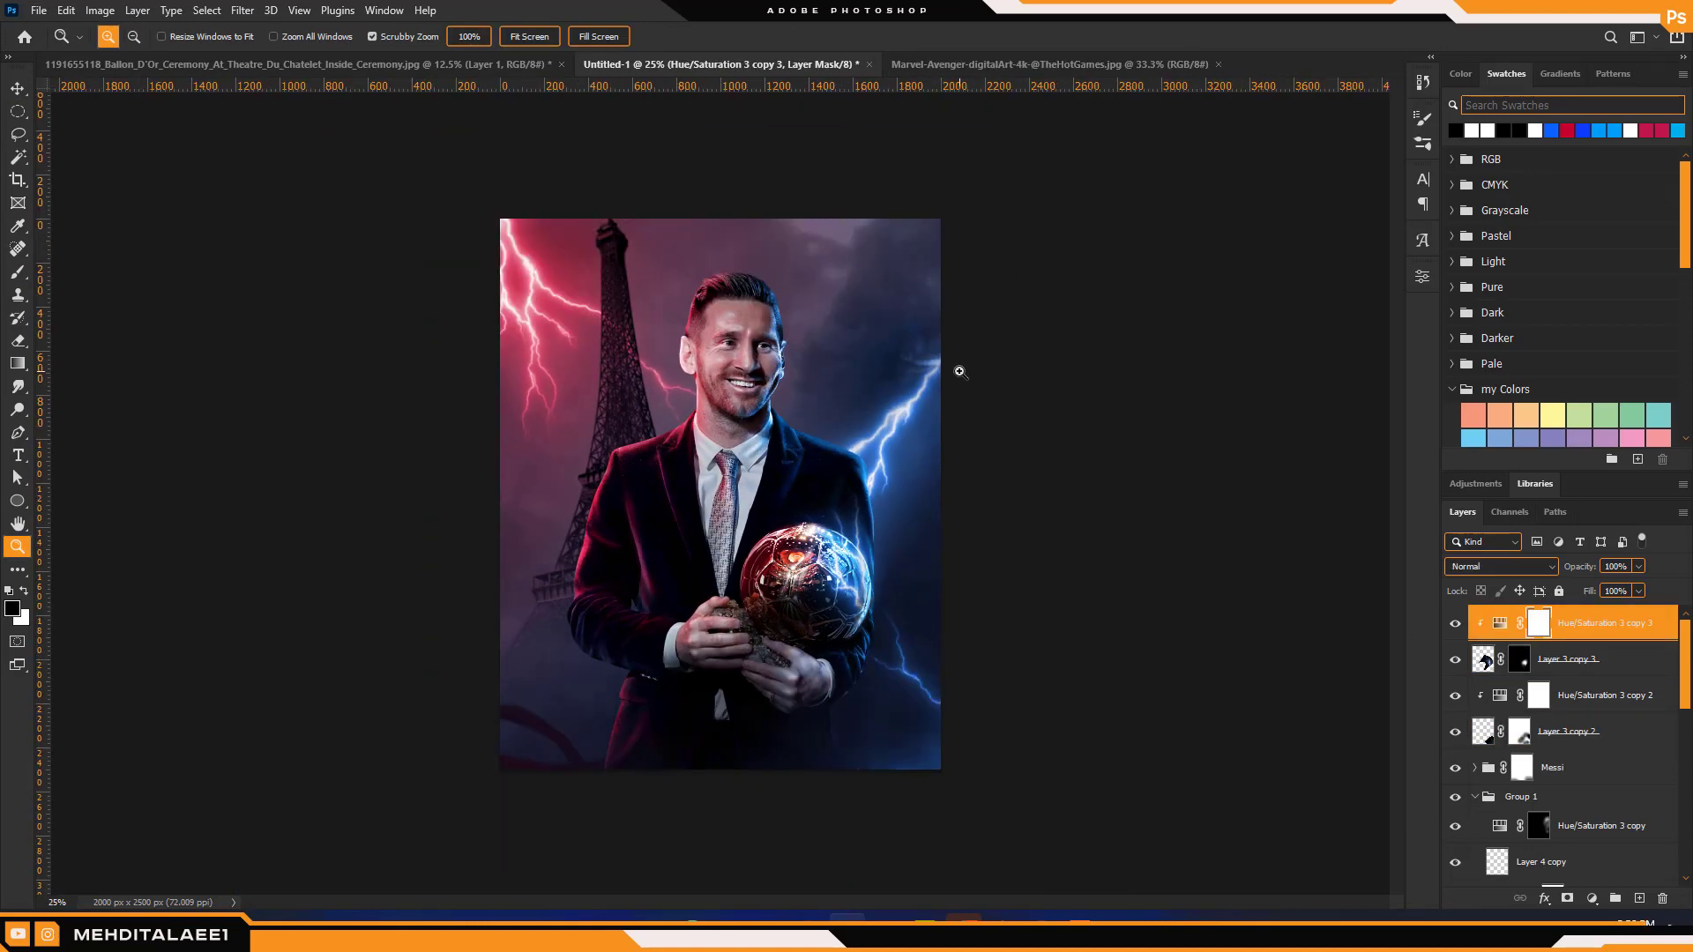
click(1474, 768)
click(1588, 804)
click(1591, 899)
click(1587, 679)
drag(1291, 456, 1291, 372)
click(1377, 268)
Try the Overlay blend mode on the Curves 4 adjustment, and set it back to Normal
click(1501, 567)
click(1530, 767)
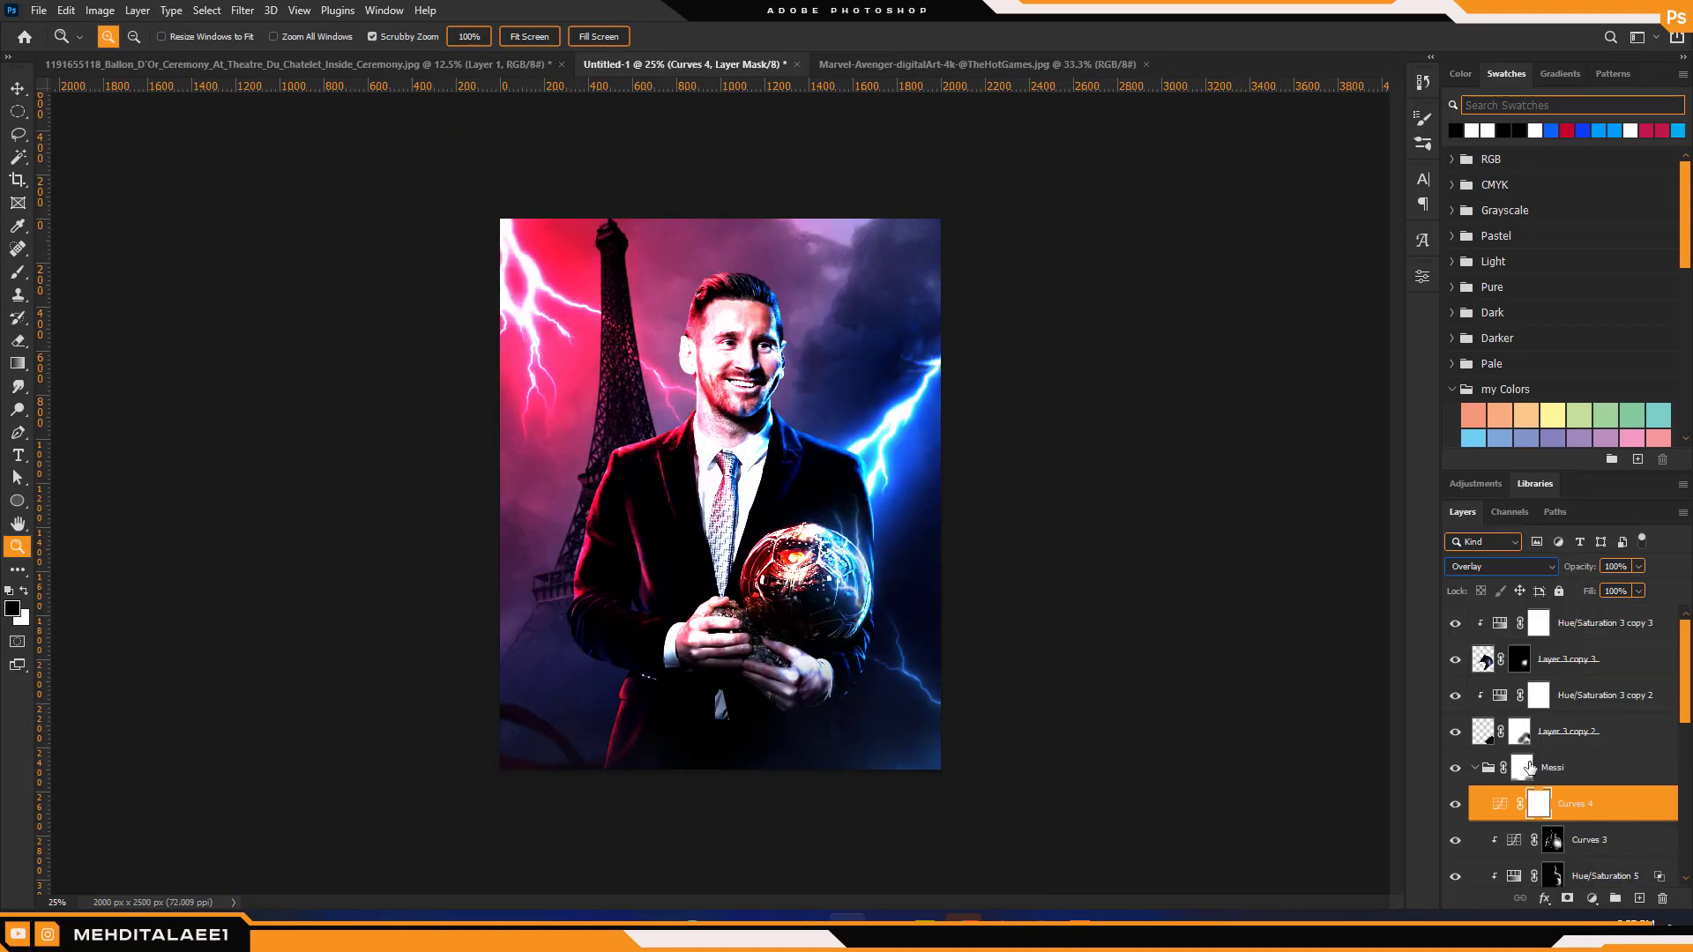
click(1502, 567)
click(1471, 585)
Invert the Curves 4 mask to black and brighten the irises with a small white brush at 50% opacity
click(18, 88)
click(1538, 804)
key(ctrl+i)
scroll(766, 330, up, 5)
key(b)
key(x)
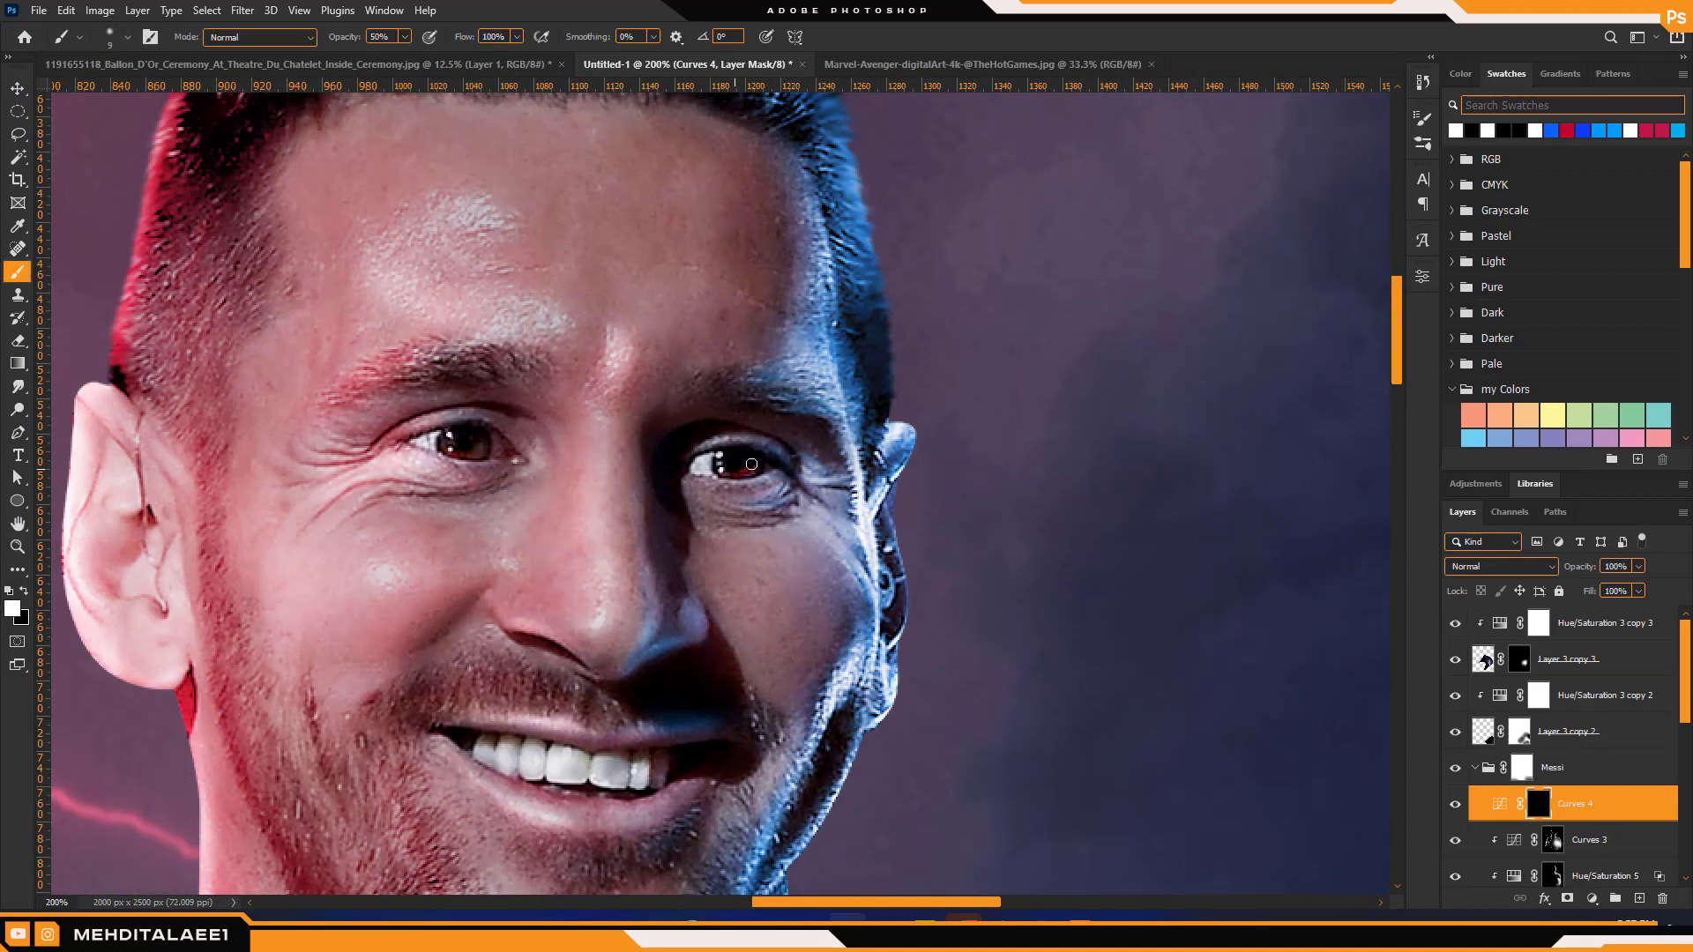
drag(467, 445, 455, 453)
Paint a blue tint over the eye on the blue-lit side of the face using the Hue/Saturation 5 mask
scroll(1565, 794, down, 3)
click(1553, 780)
key(z)
alt+click(728, 461)
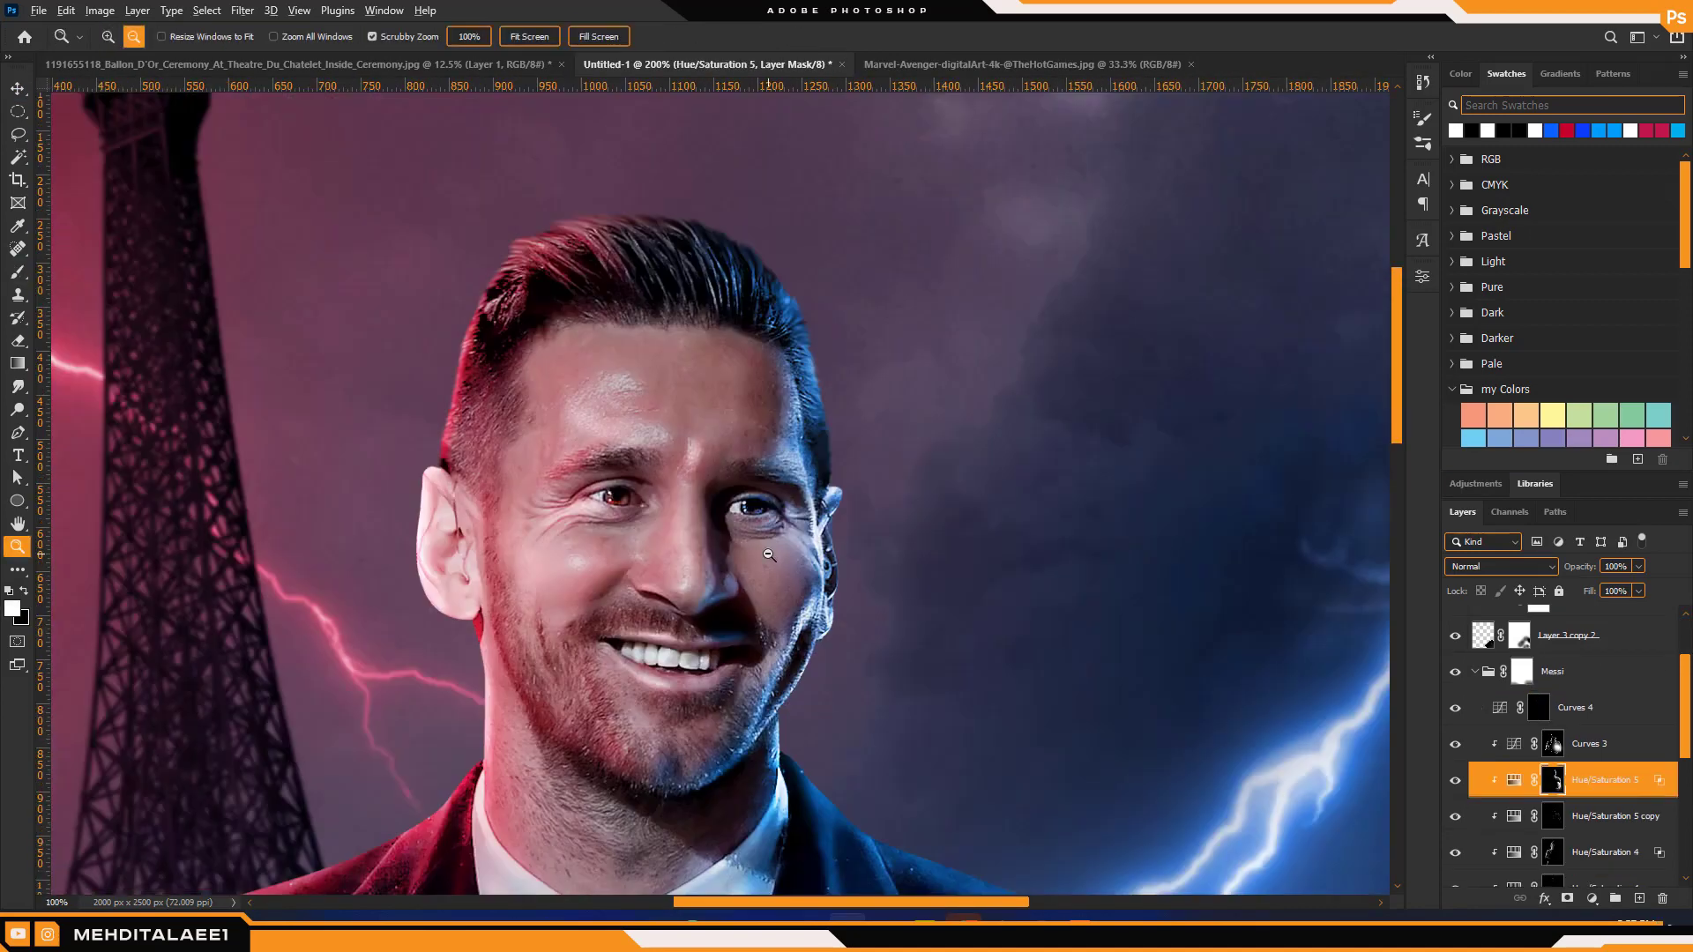
alt+click(729, 461)
alt+click(728, 461)
Stamp all visible layers into a new layer at the top of the stack and convert it to a smart object
scroll(1587, 706, up, 3)
click(1587, 624)
key(ctrl+alt+shift+e)
right_click(1562, 633)
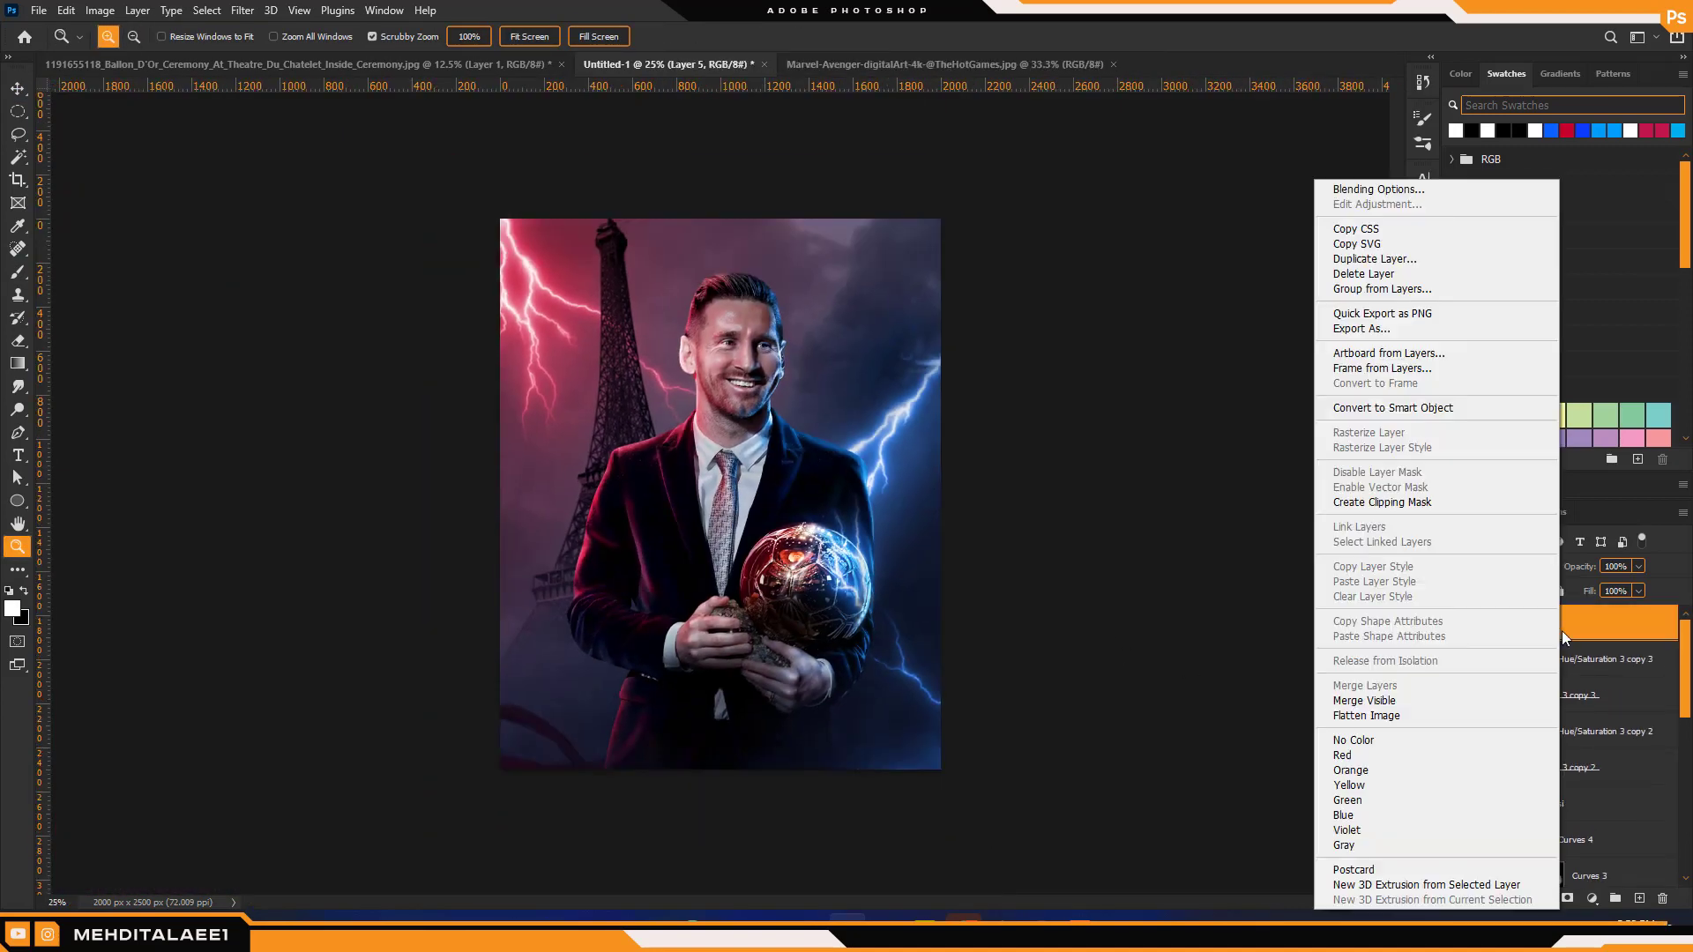
click(1420, 408)
Open the Camera Raw filter on the merged smart object and set Saturation to +2 and Clarity to +8
key(ctrl+shift+a)
click(1398, 437)
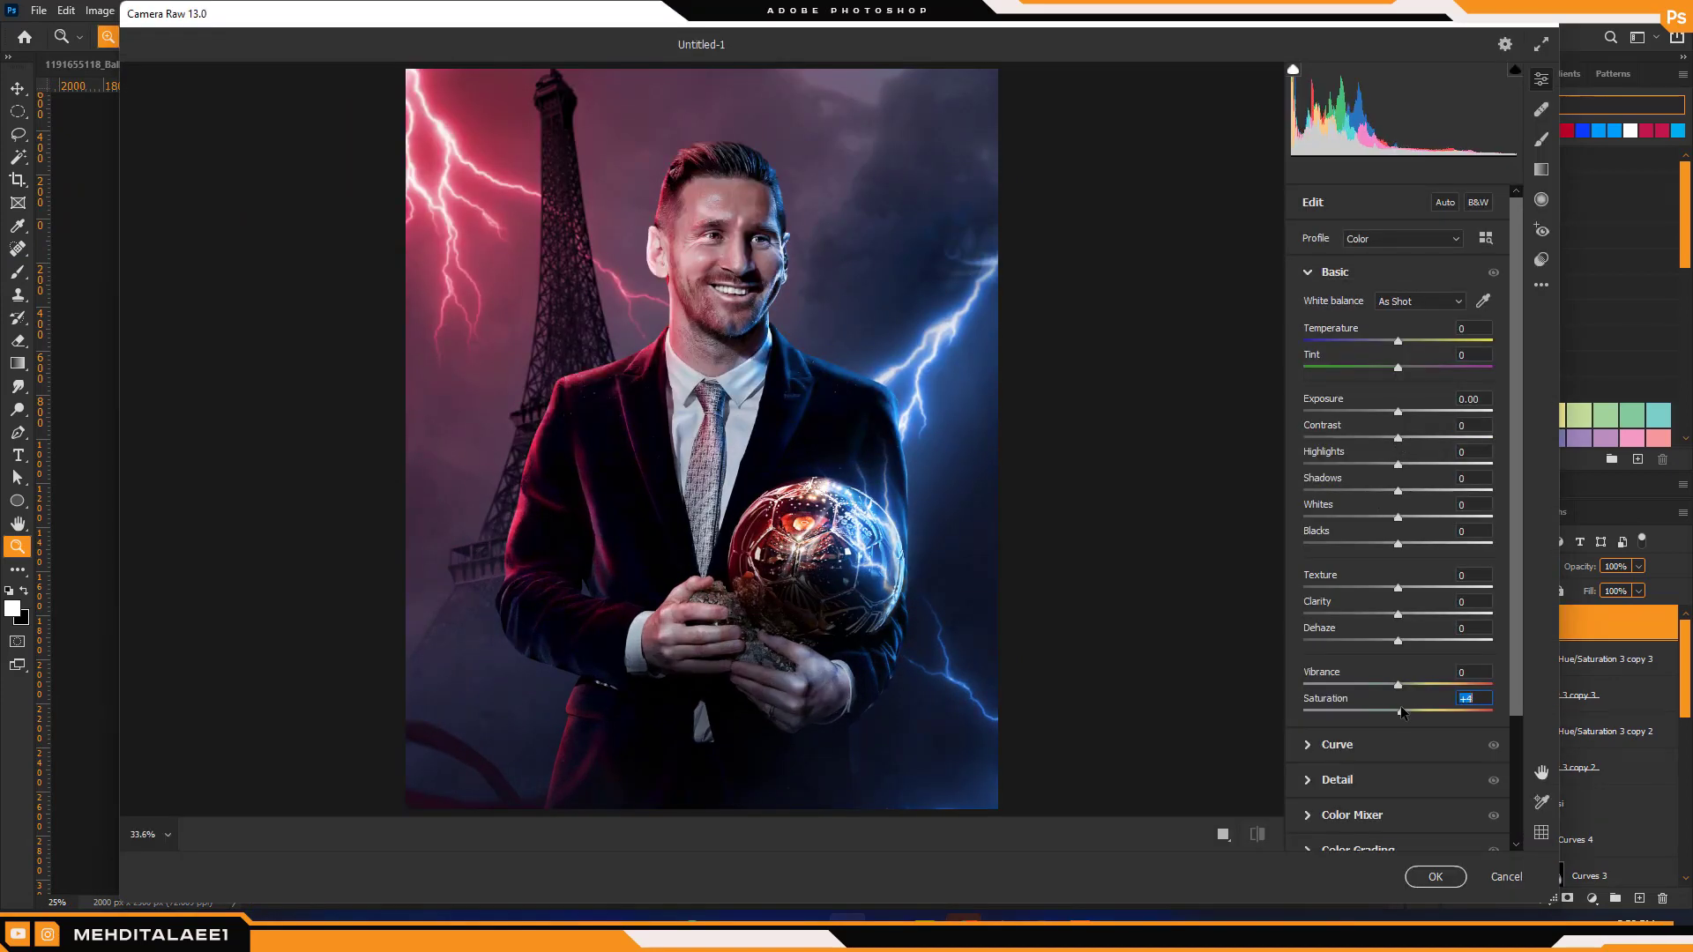
drag(1403, 714, 1401, 712)
click(1394, 614)
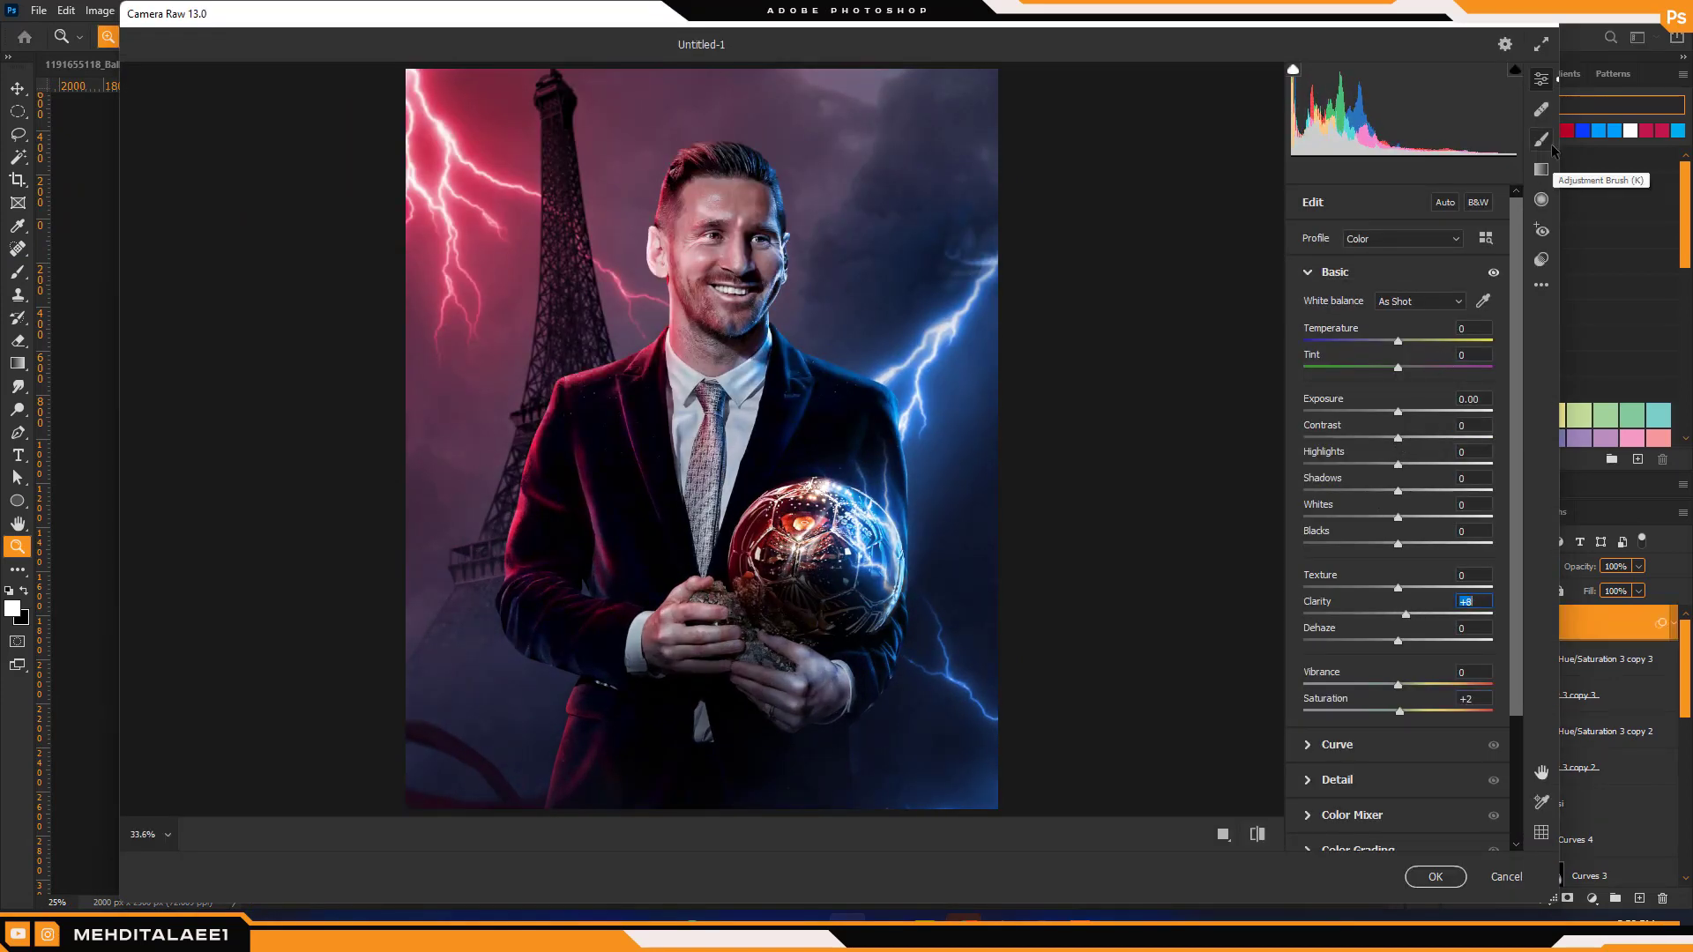
Add a radial filter over the upper-right blue lightning and sky with Temperature -39 and Exposure +0.35
click(1543, 199)
drag(935, 287, 1068, 393)
drag(1397, 411, 1360, 411)
drag(1397, 482, 1394, 481)
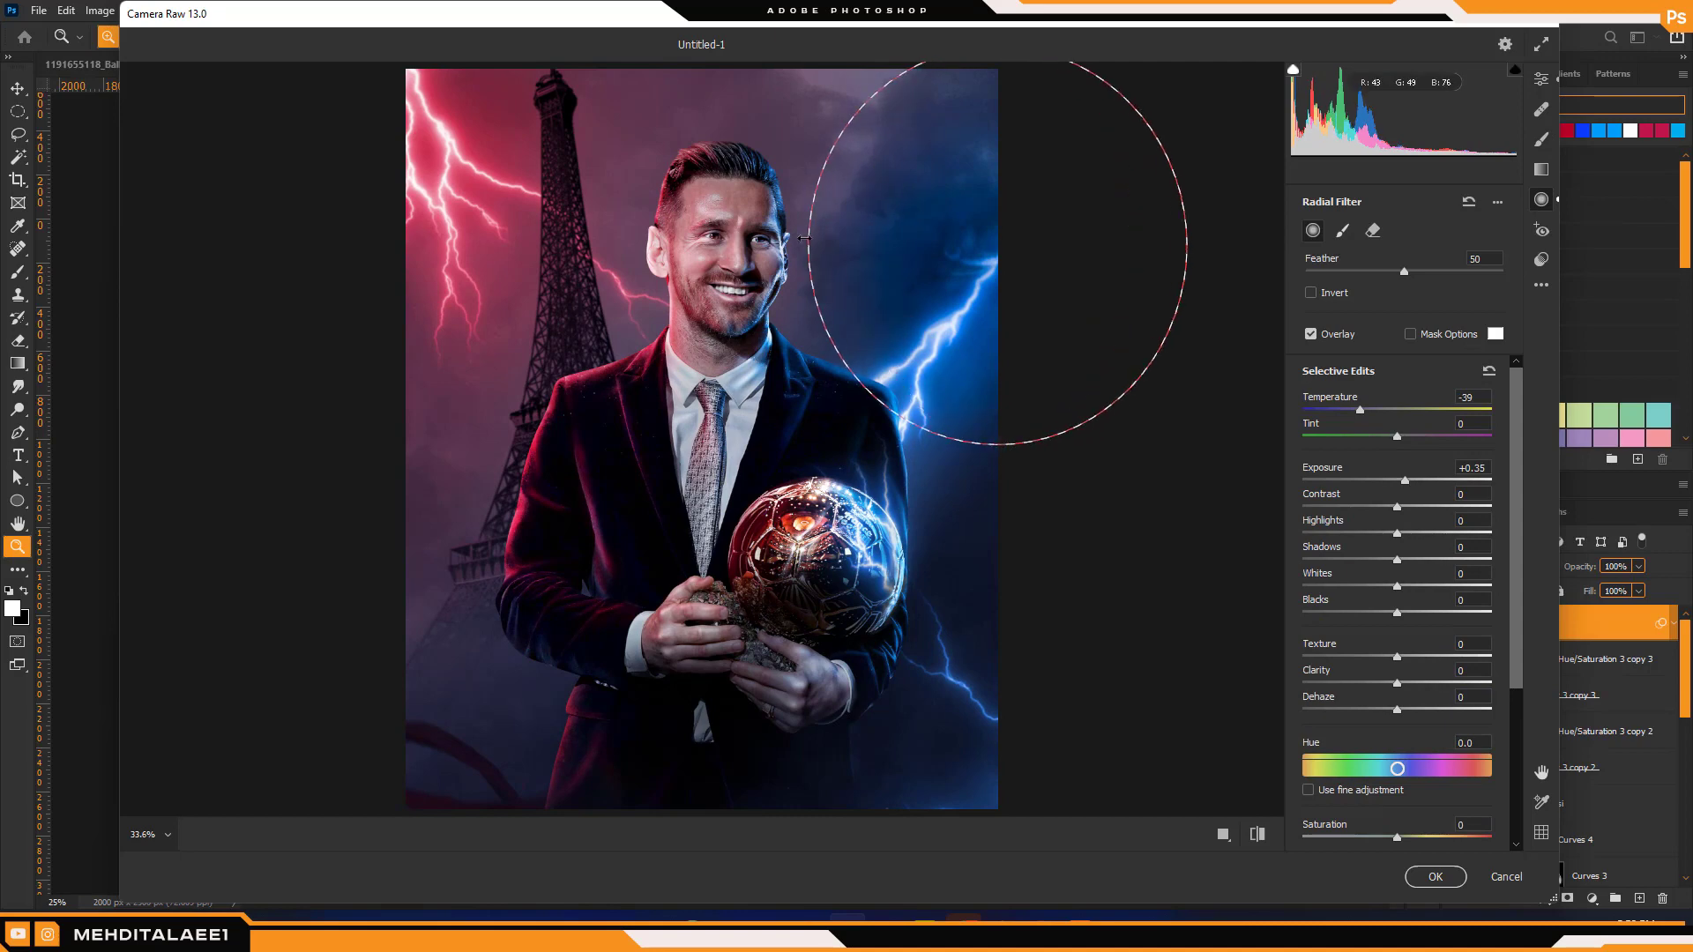
Draw another radial filter around the red lightning in the image's upper-left corner
drag(355, 97, 499, 221)
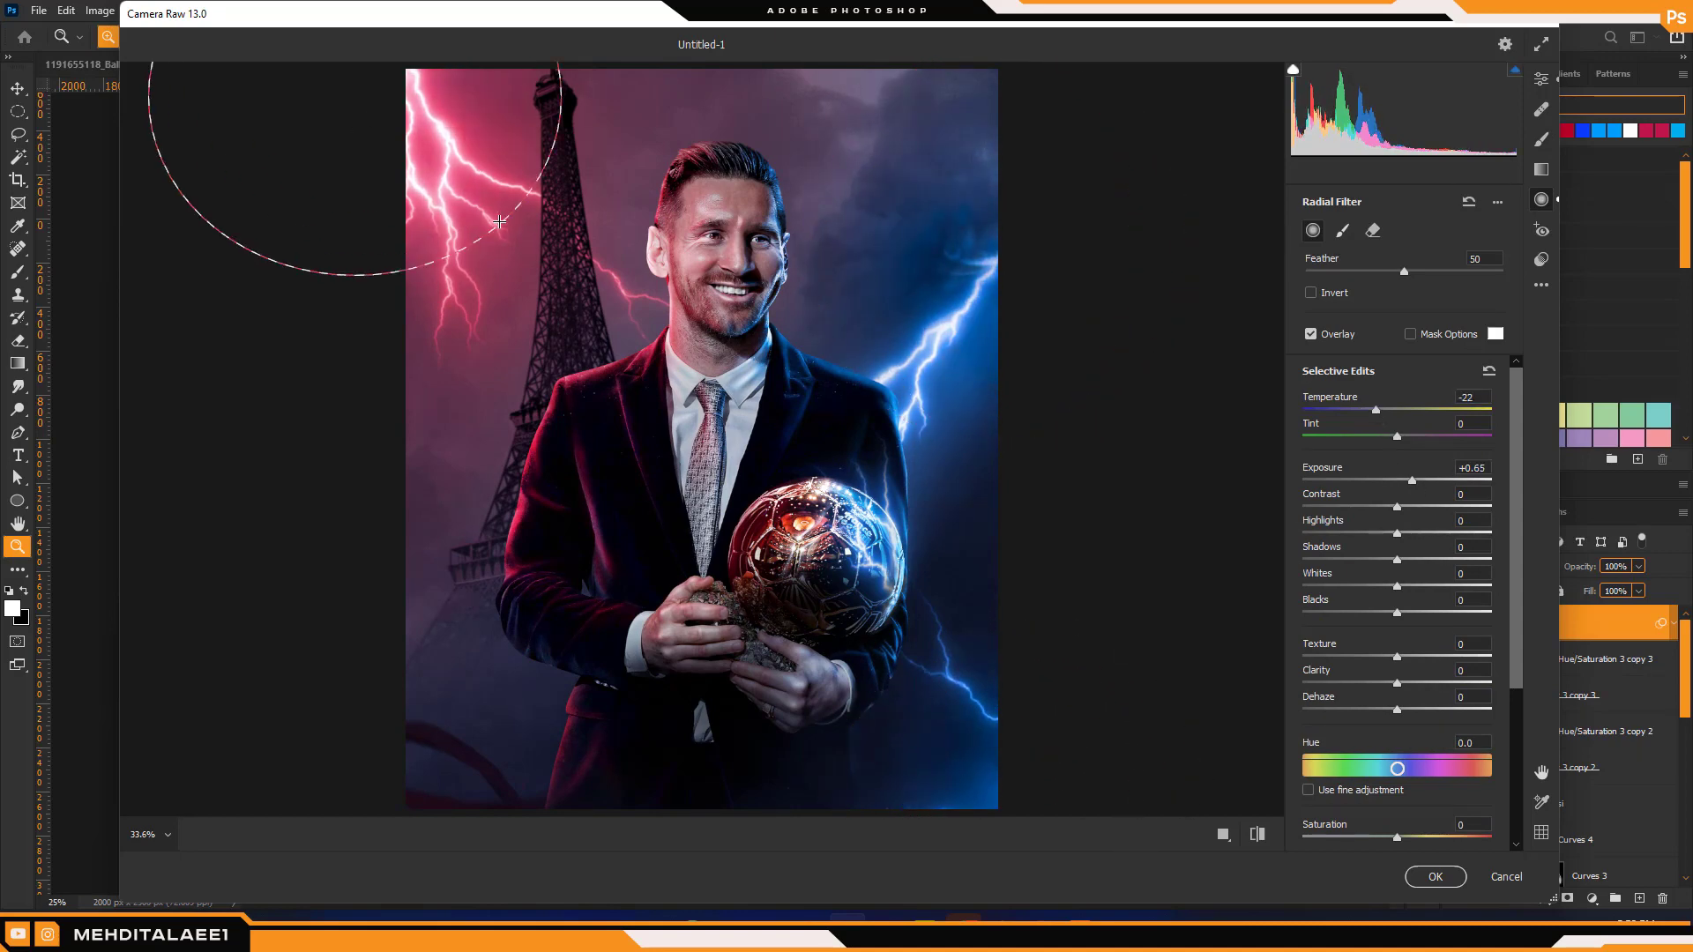